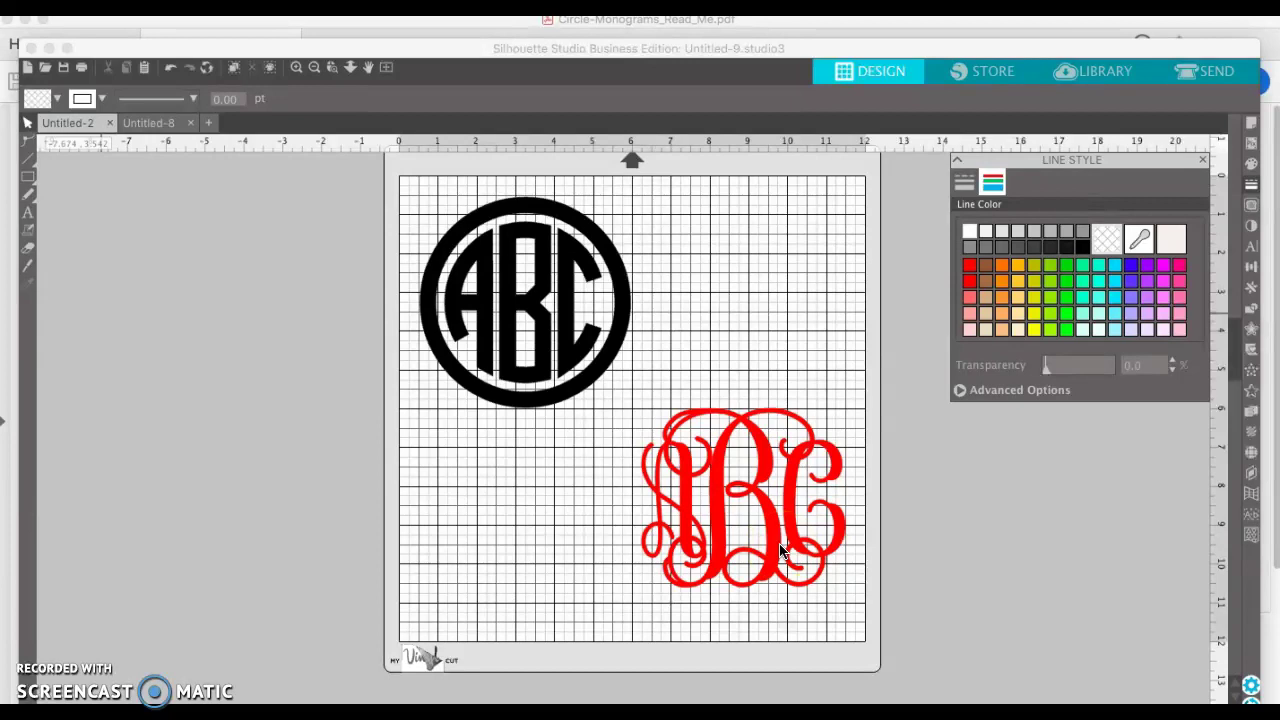
- Shift the red vine monogram lower and slightly right, and drag the black ABC monogram off the mat to the left
{"action": "left_click_drag", "start_coordinate": [778, 550], "coordinate": [777, 592]}
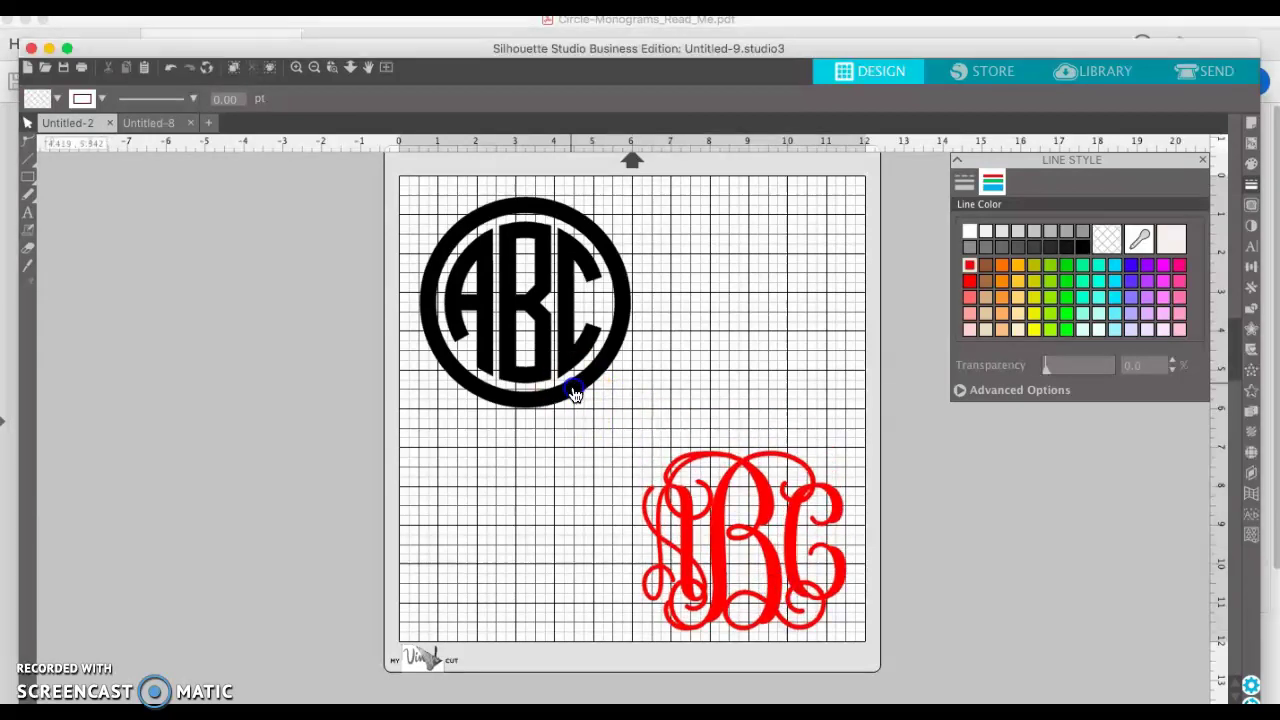
{"action": "mouse_move", "coordinate": [571, 386]}
{"action": "left_mouse_down"}
{"action": "mouse_move", "coordinate": [569, 371]}
{"action": "mouse_move", "coordinate": [558, 378]}
{"action": "left_mouse_up"}
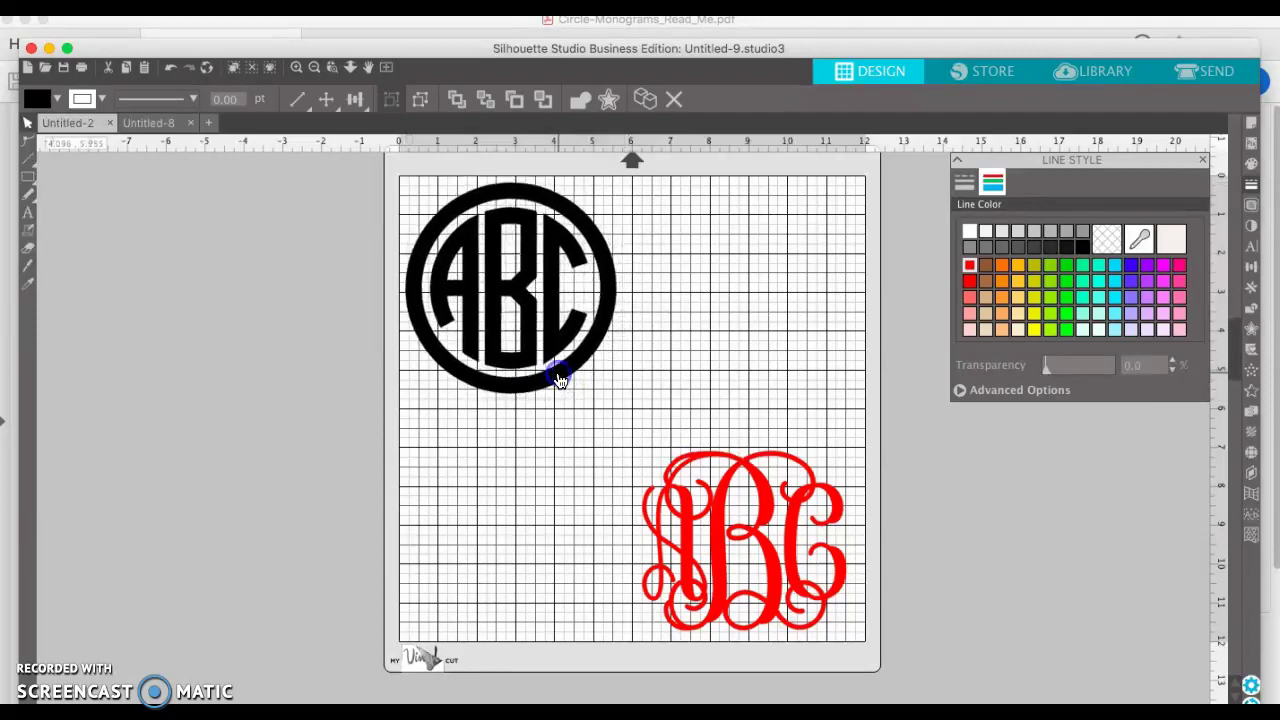
{"action": "left_click", "coordinate": [717, 540]}
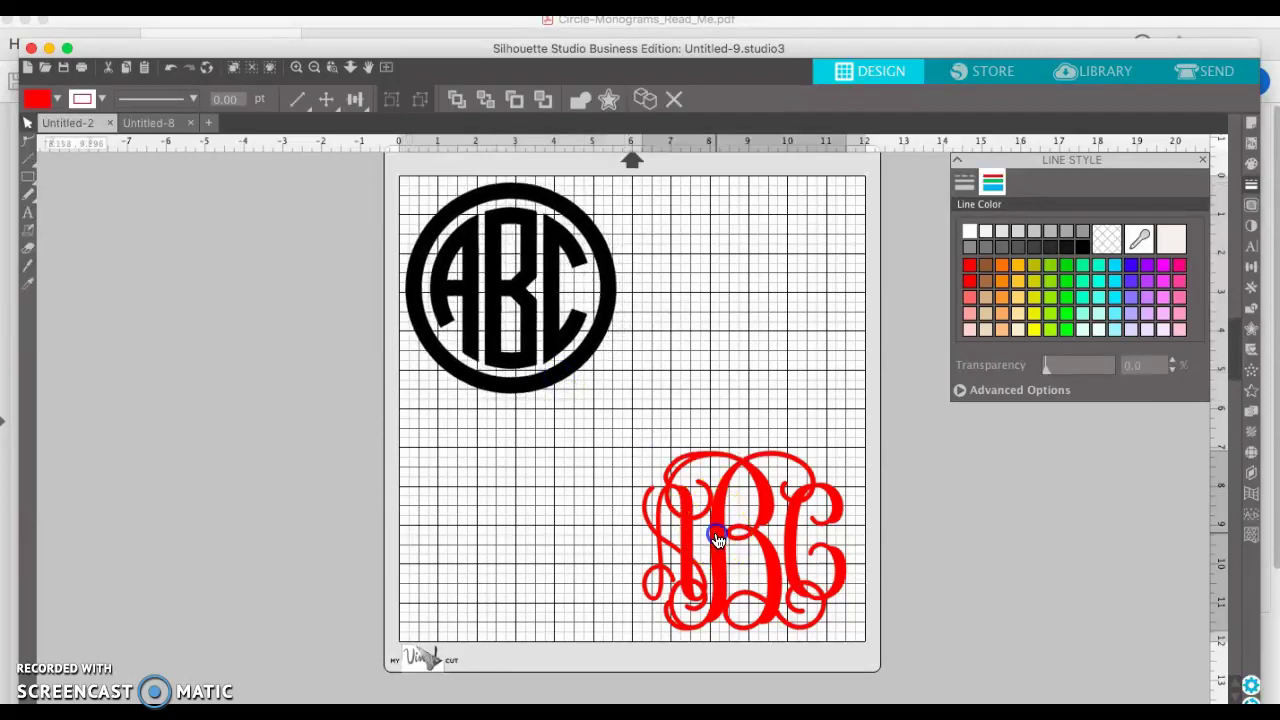
{"action": "left_click_drag", "start_coordinate": [717, 540], "coordinate": [723, 540]}
{"action": "left_click", "coordinate": [623, 417]}
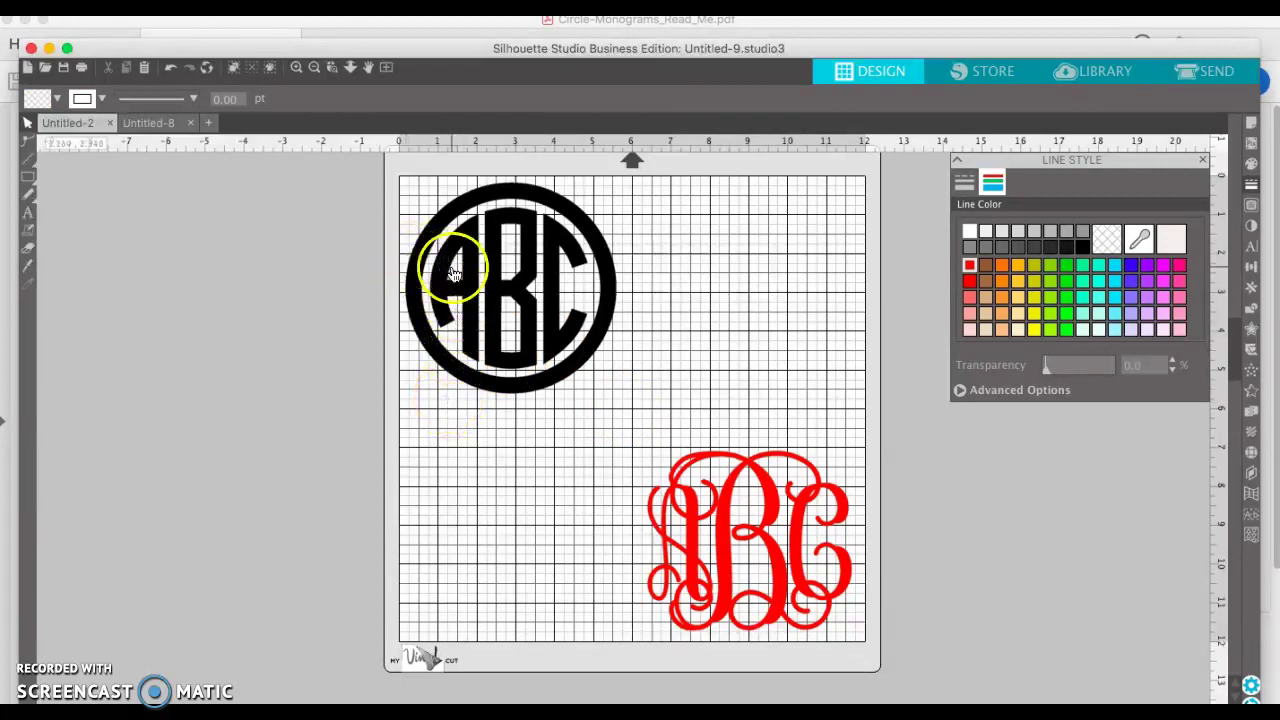
{"action": "left_click_drag", "start_coordinate": [465, 284], "coordinate": [229, 268]}
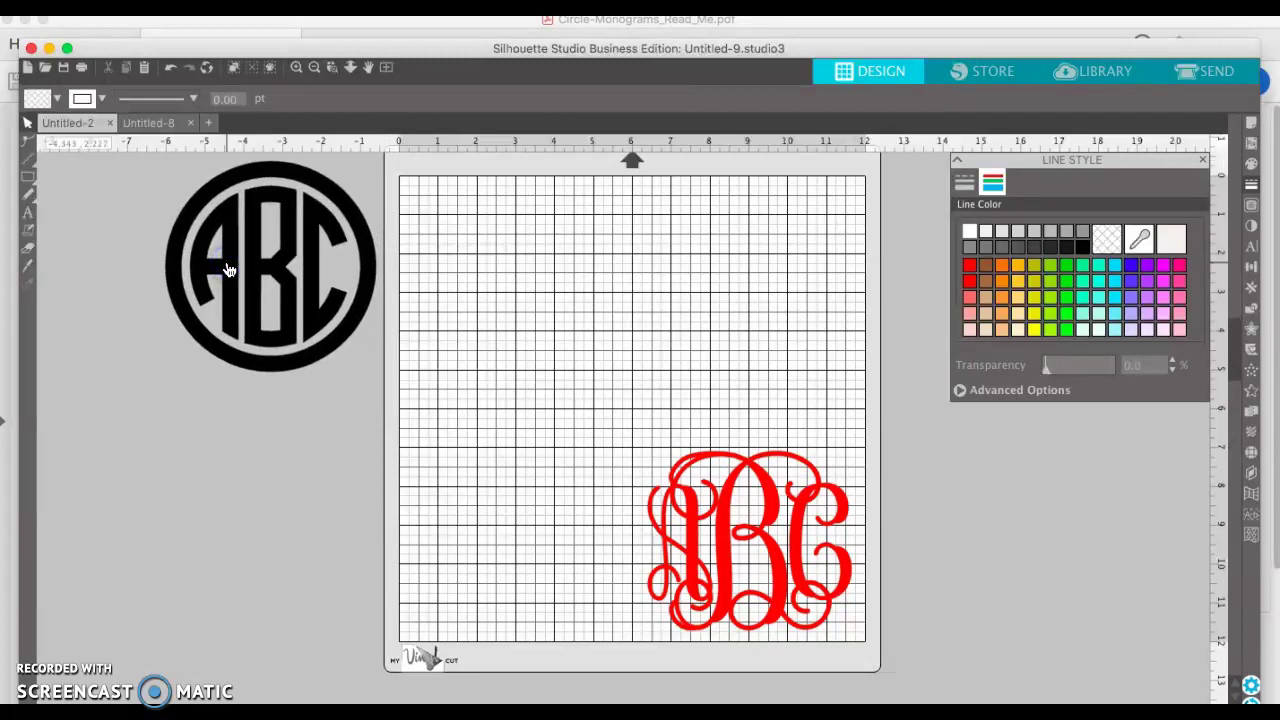
- Add a new text box on the mat reading 'abc'
{"action": "left_click", "coordinate": [27, 212]}
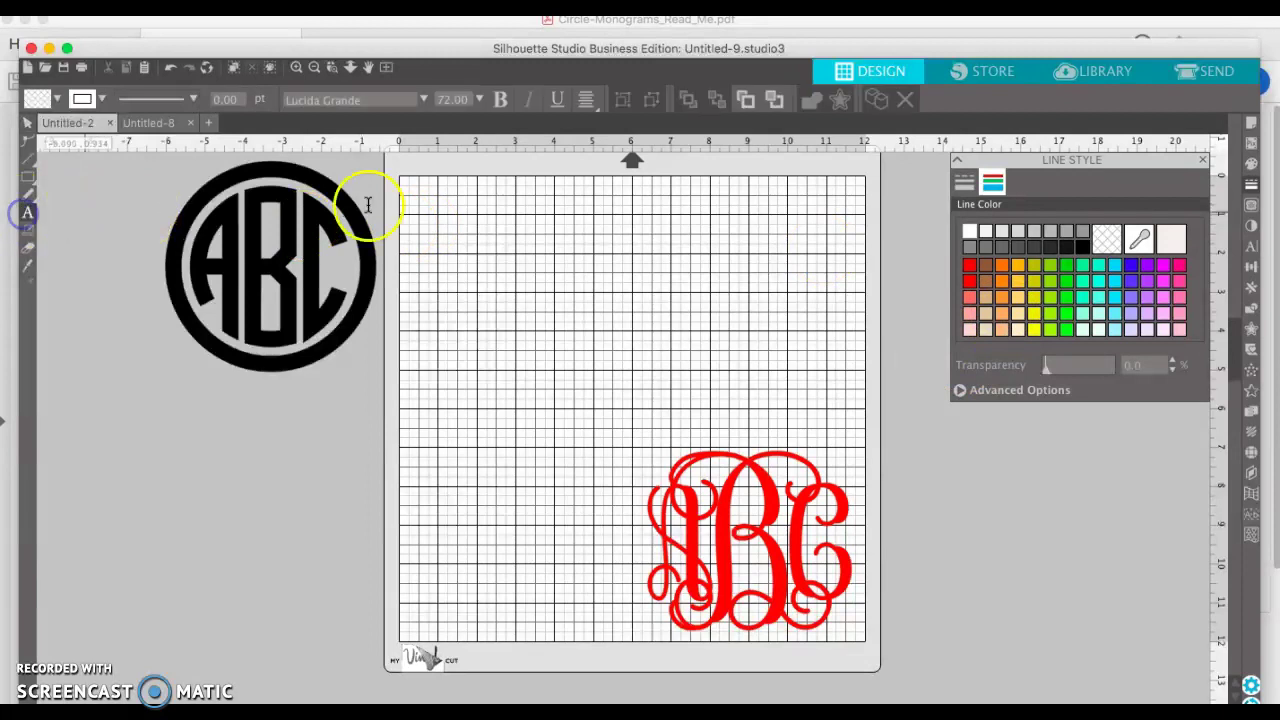
{"action": "left_click", "coordinate": [505, 316]}
{"action": "type", "text": "abc"}
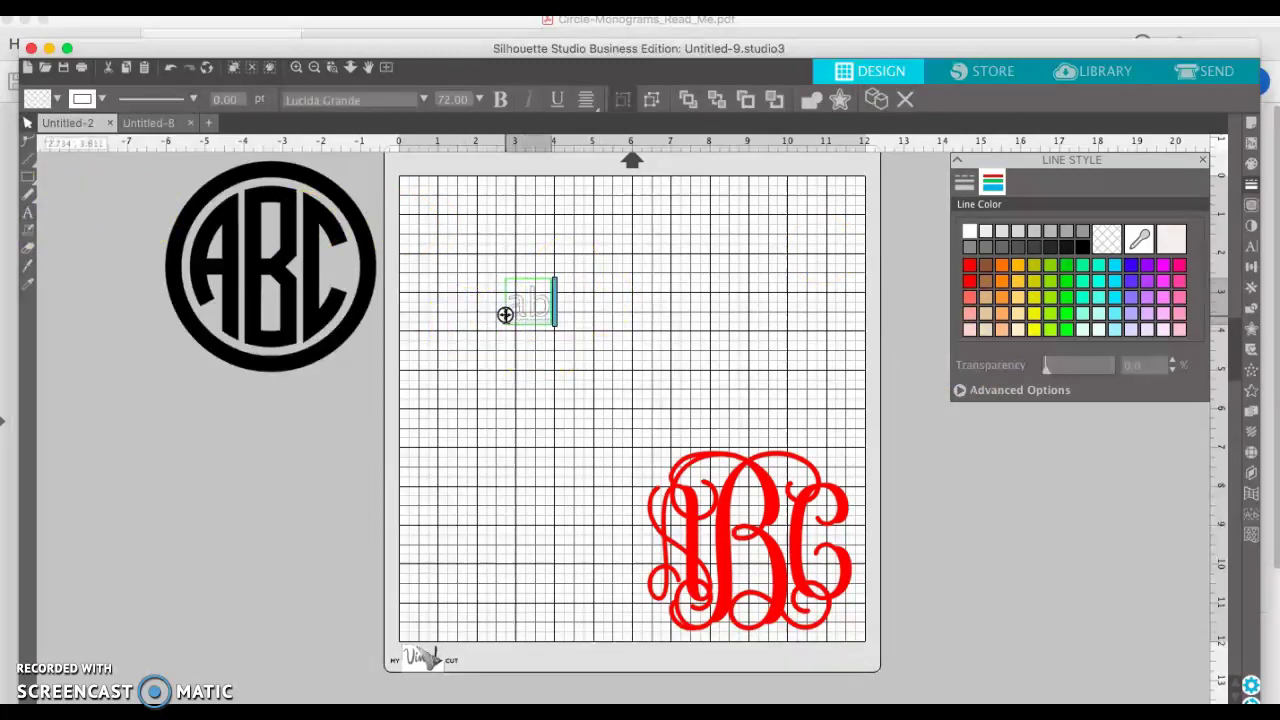
{"action": "left_click", "coordinate": [561, 355]}
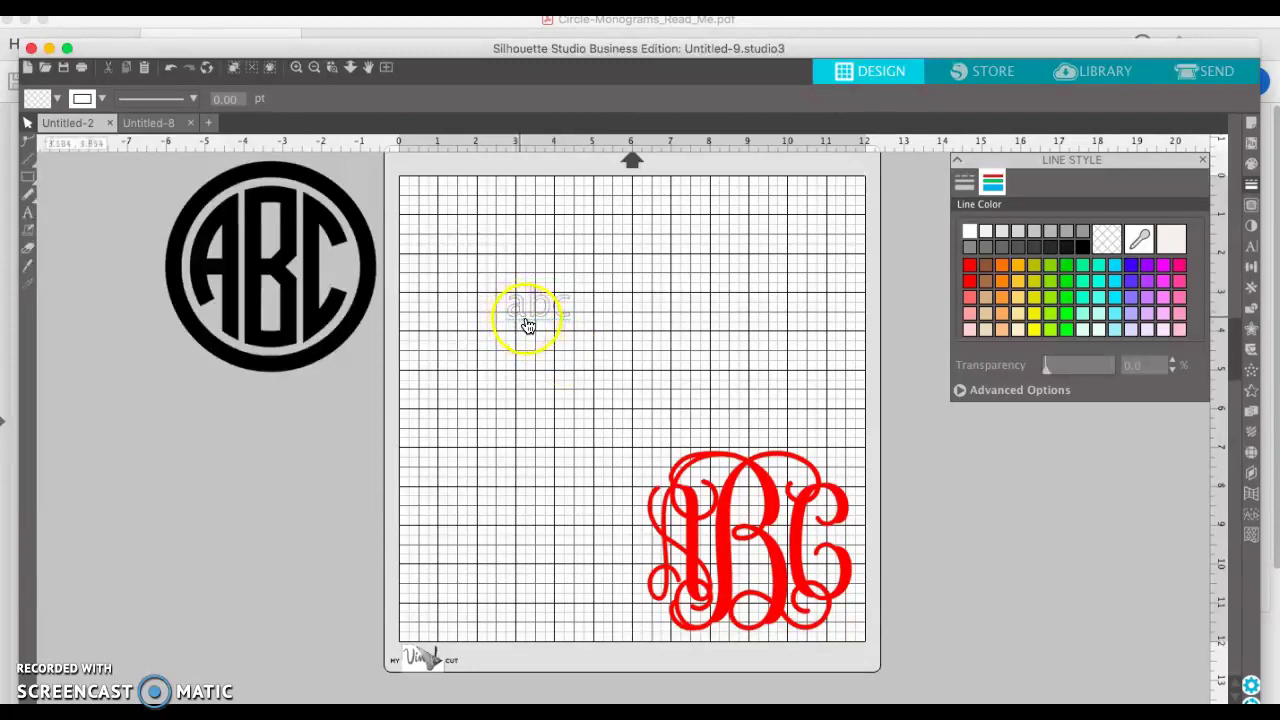
- Set the abc text's line colour to black
{"action": "left_click", "coordinate": [570, 318]}
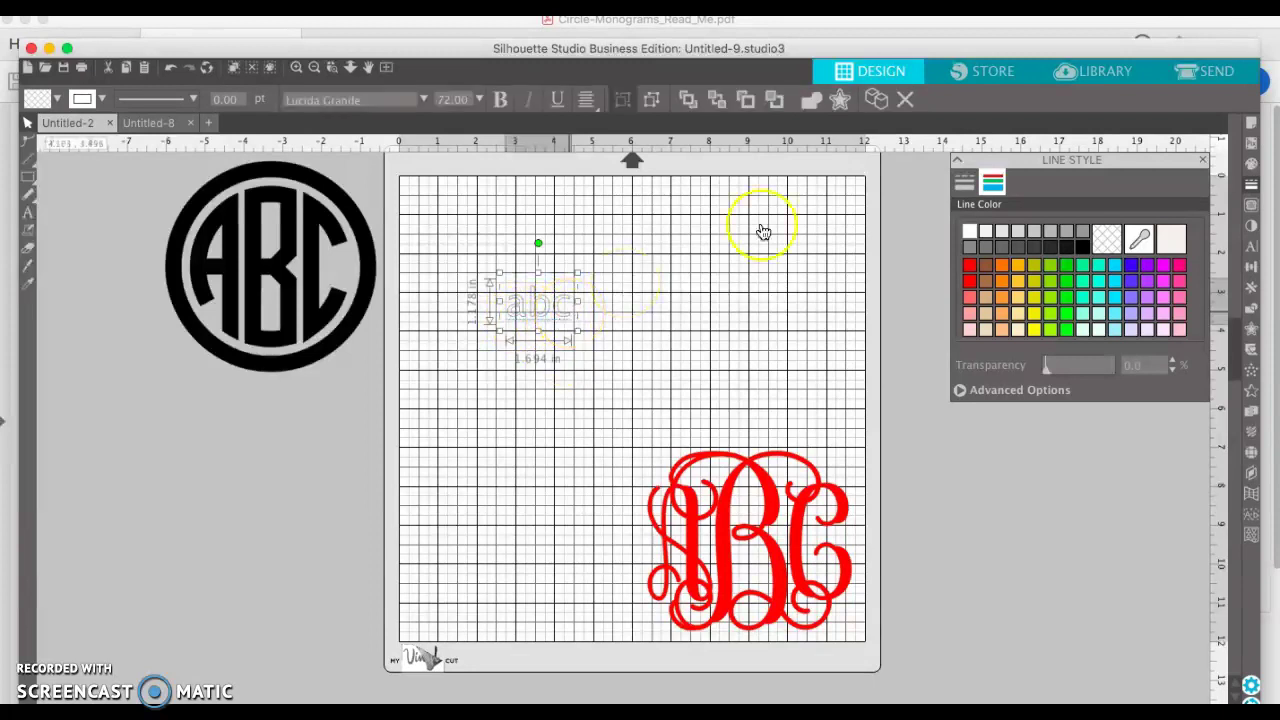
{"action": "left_click", "coordinate": [1083, 248]}
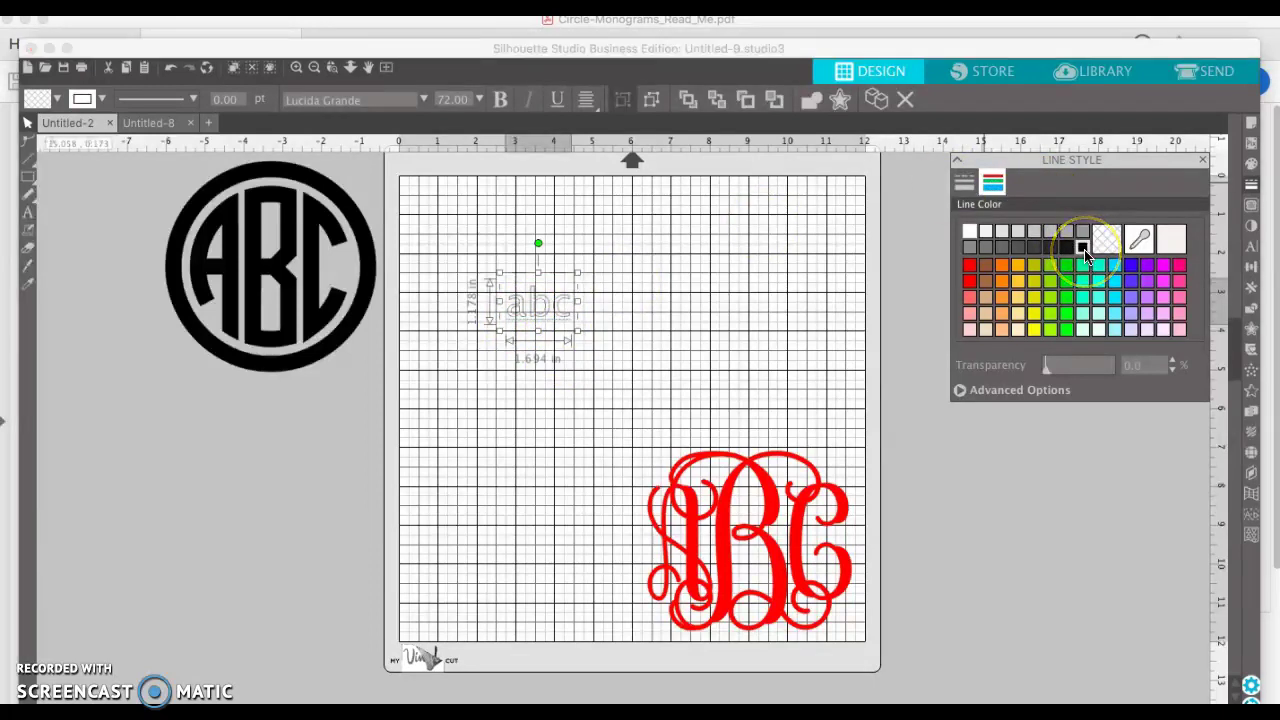
{"action": "left_click", "coordinate": [1250, 160]}
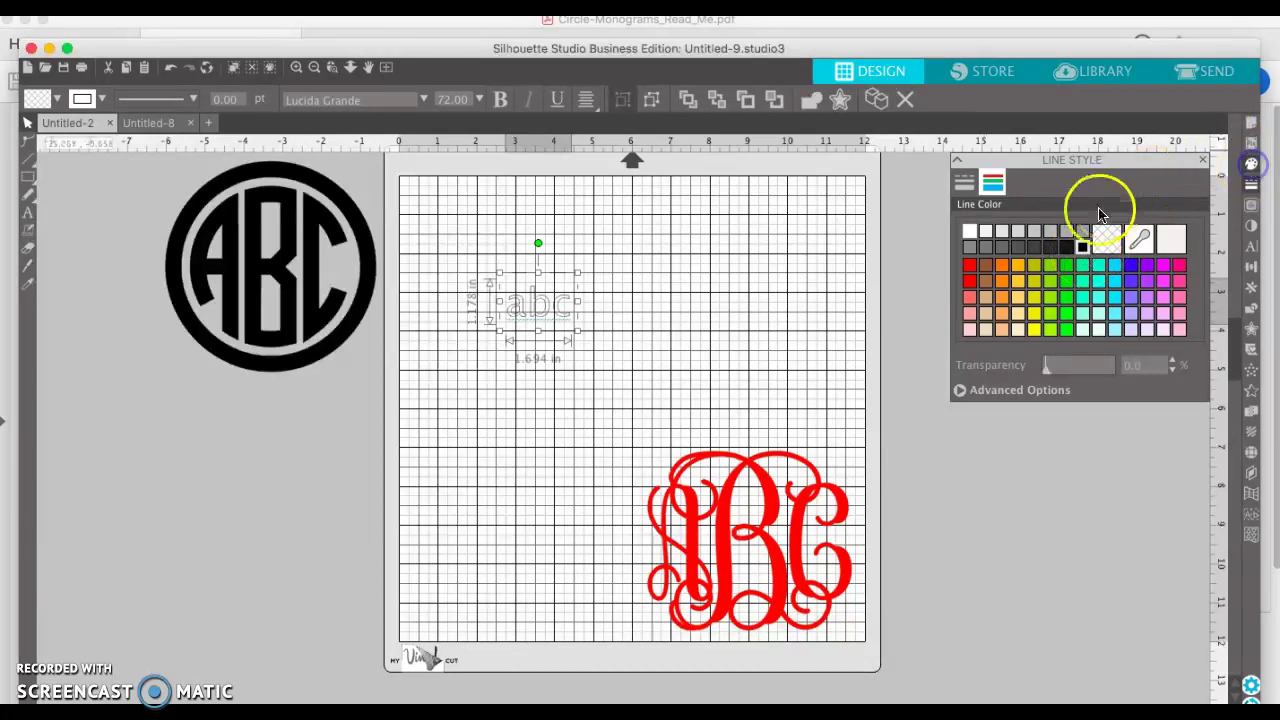
- Fill the abc text solid black and search the font list for 'cir'
{"action": "left_click", "coordinate": [1086, 248]}
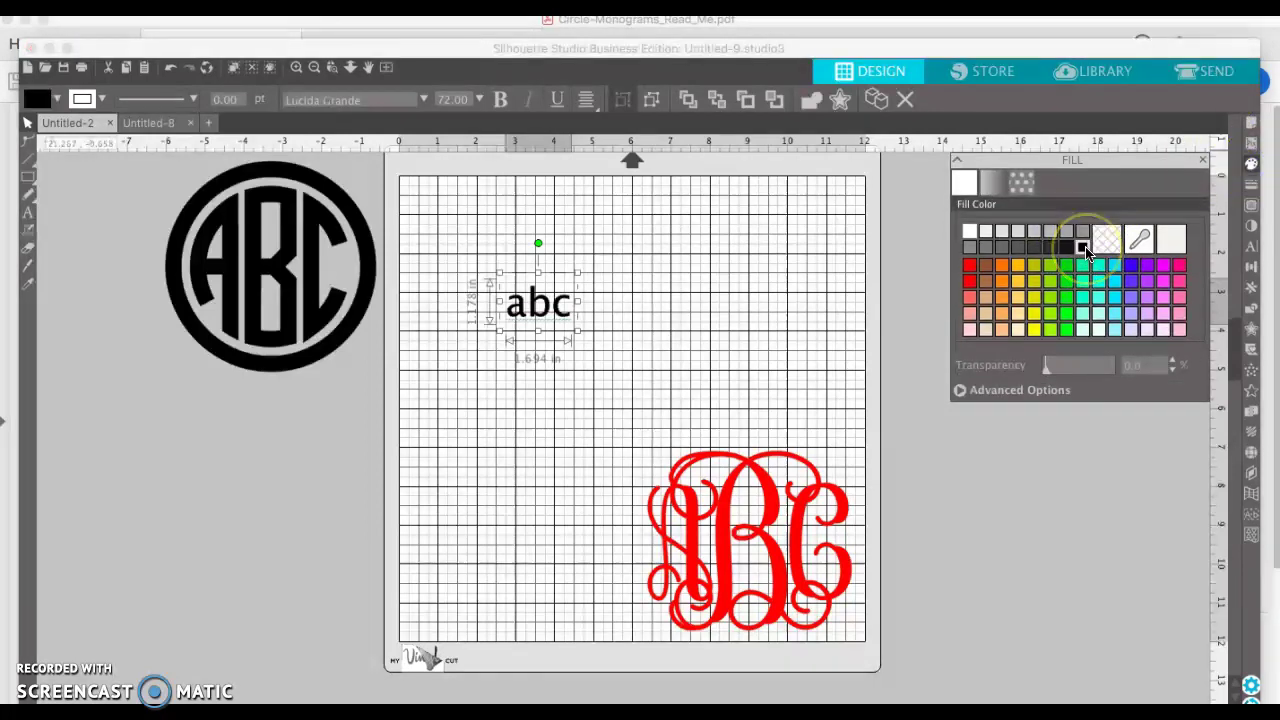
{"action": "left_click", "coordinate": [1250, 247]}
{"action": "scroll", "coordinate": [1143, 323], "scroll_direction": "down", "scroll_amount": 1}
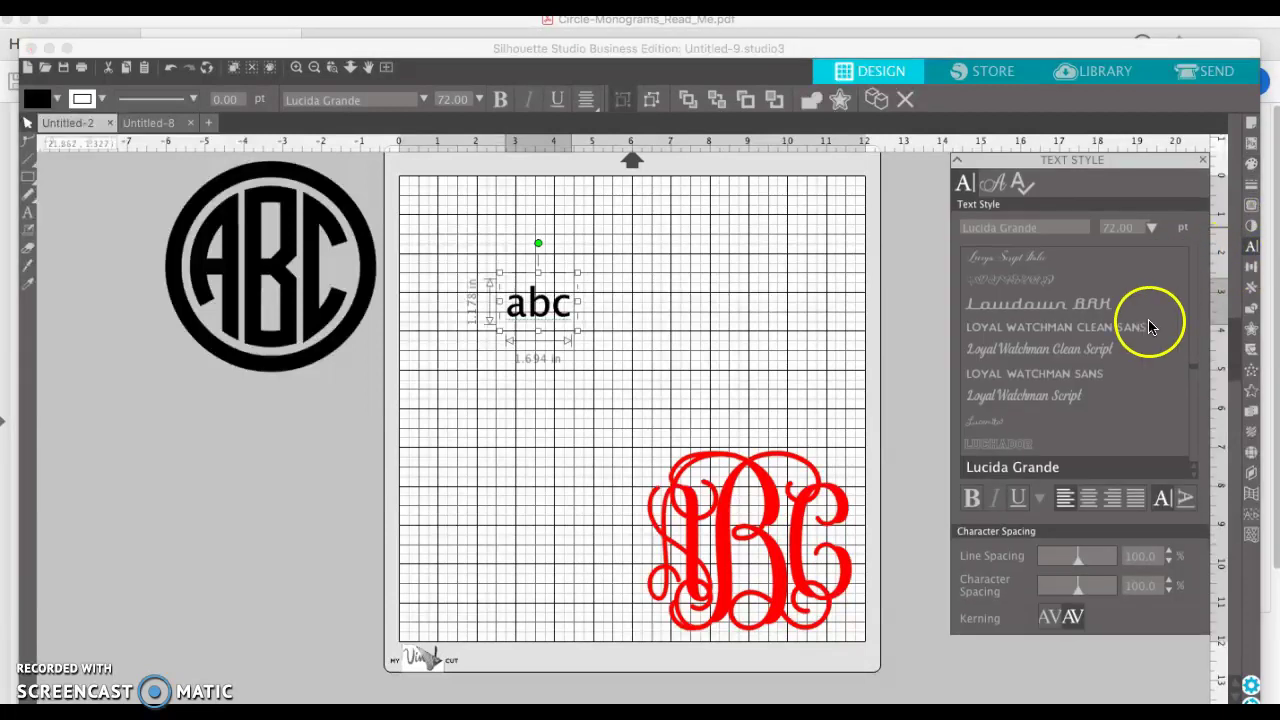
{"action": "left_click", "coordinate": [1052, 228]}
{"action": "left_click", "coordinate": [1052, 228]}
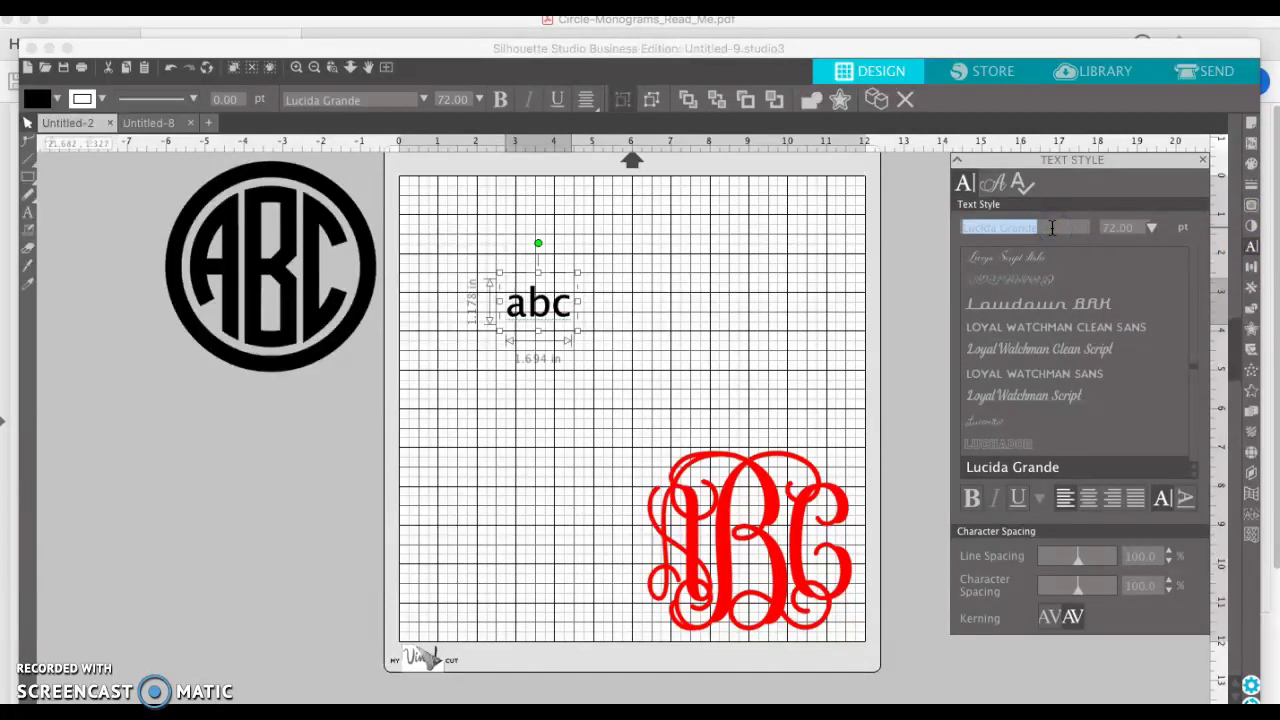
{"action": "type", "text": "c"}
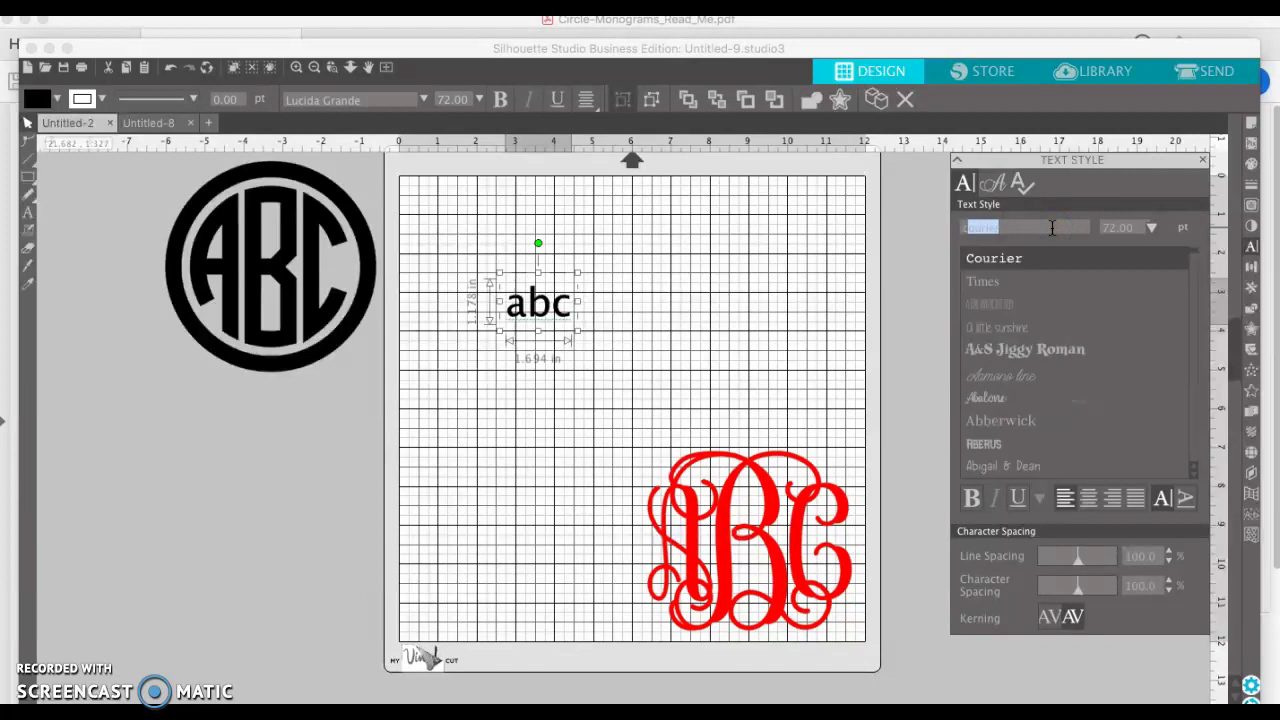
{"action": "type", "text": "ir"}
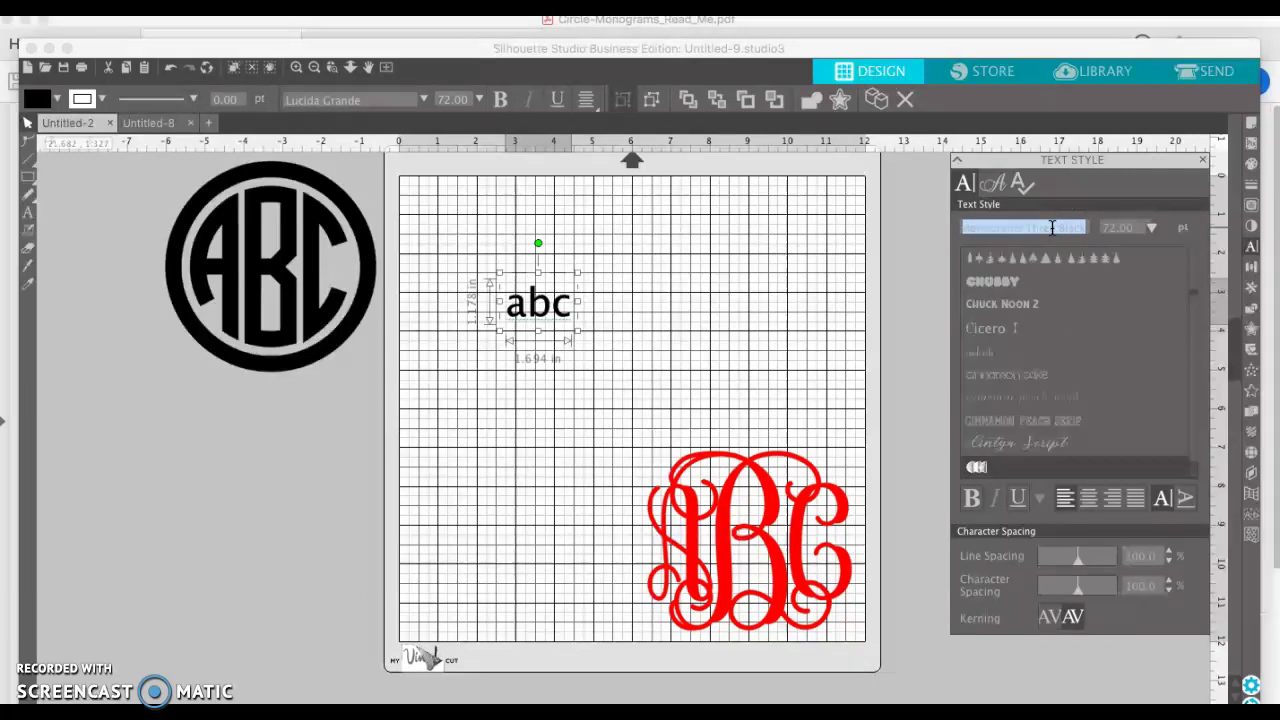
- Try the Circle Monograms font variants and settle on Circle Monograms Three Black
{"action": "left_click", "coordinate": [1193, 477]}
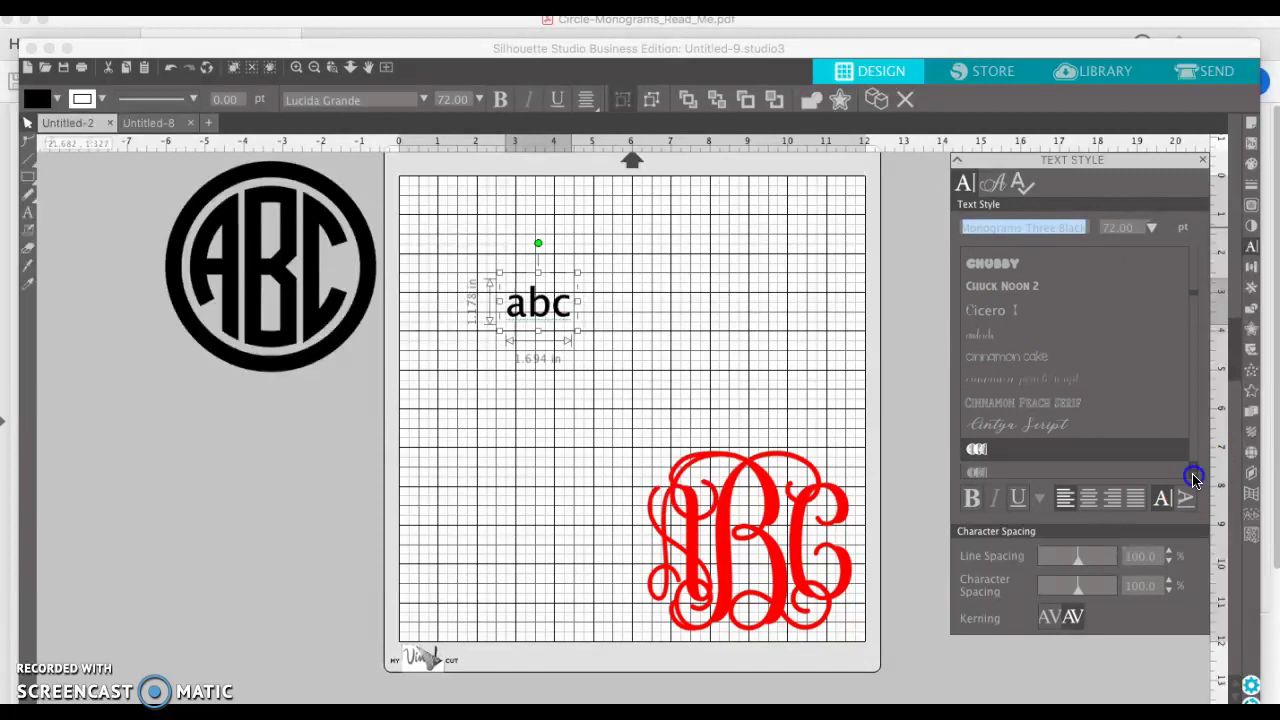
{"action": "left_click", "coordinate": [1193, 477]}
{"action": "left_click", "coordinate": [1193, 477]}
{"action": "left_click", "coordinate": [1193, 477]}
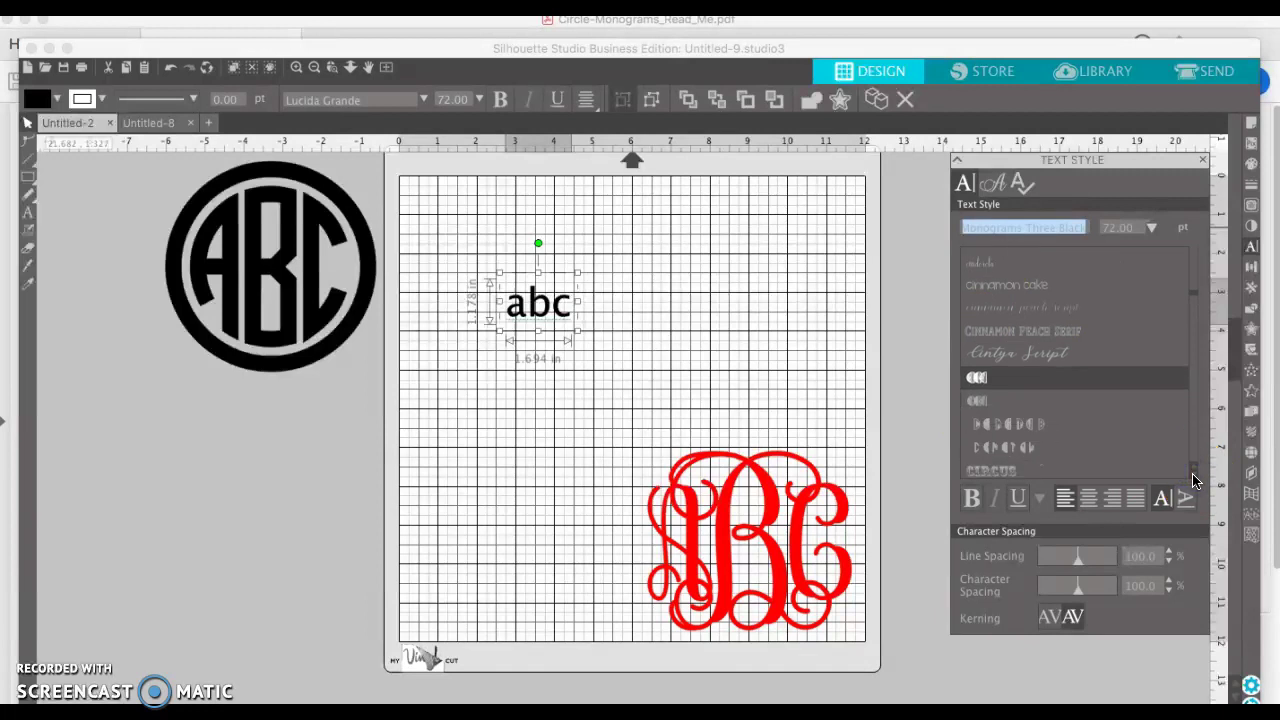
{"action": "left_click", "coordinate": [978, 380]}
{"action": "left_click", "coordinate": [978, 380]}
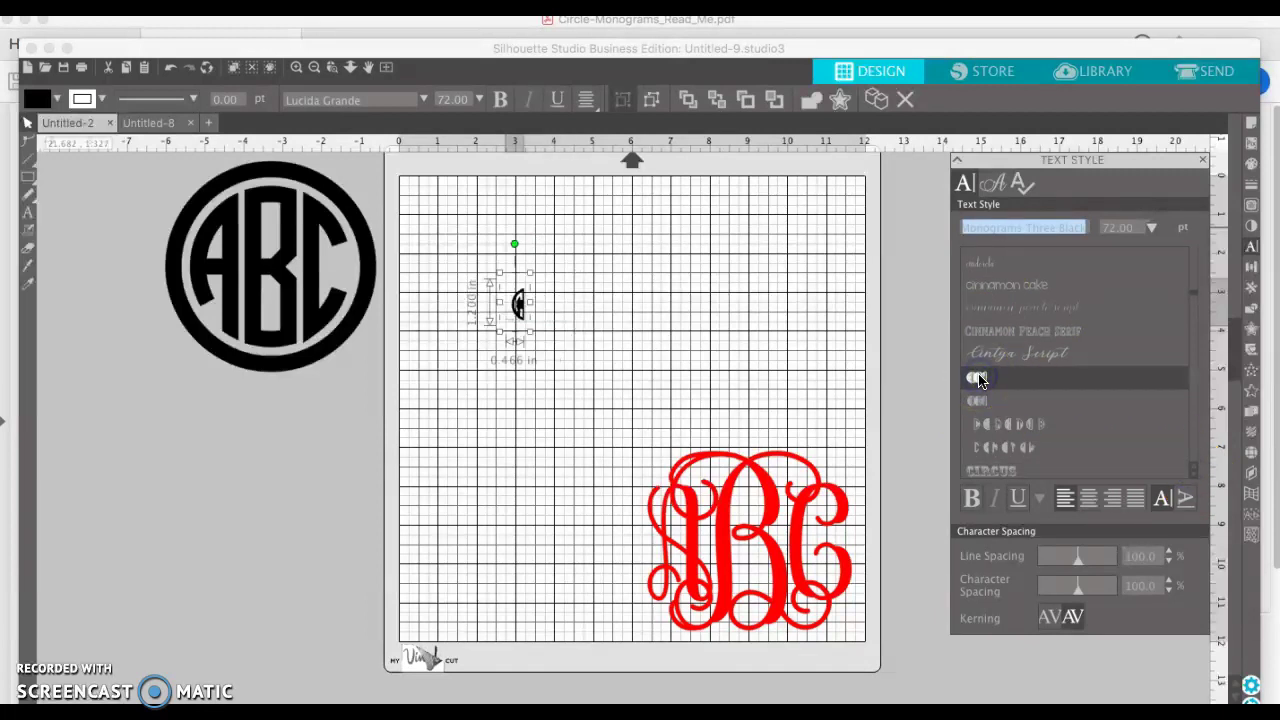
{"action": "left_click", "coordinate": [982, 401]}
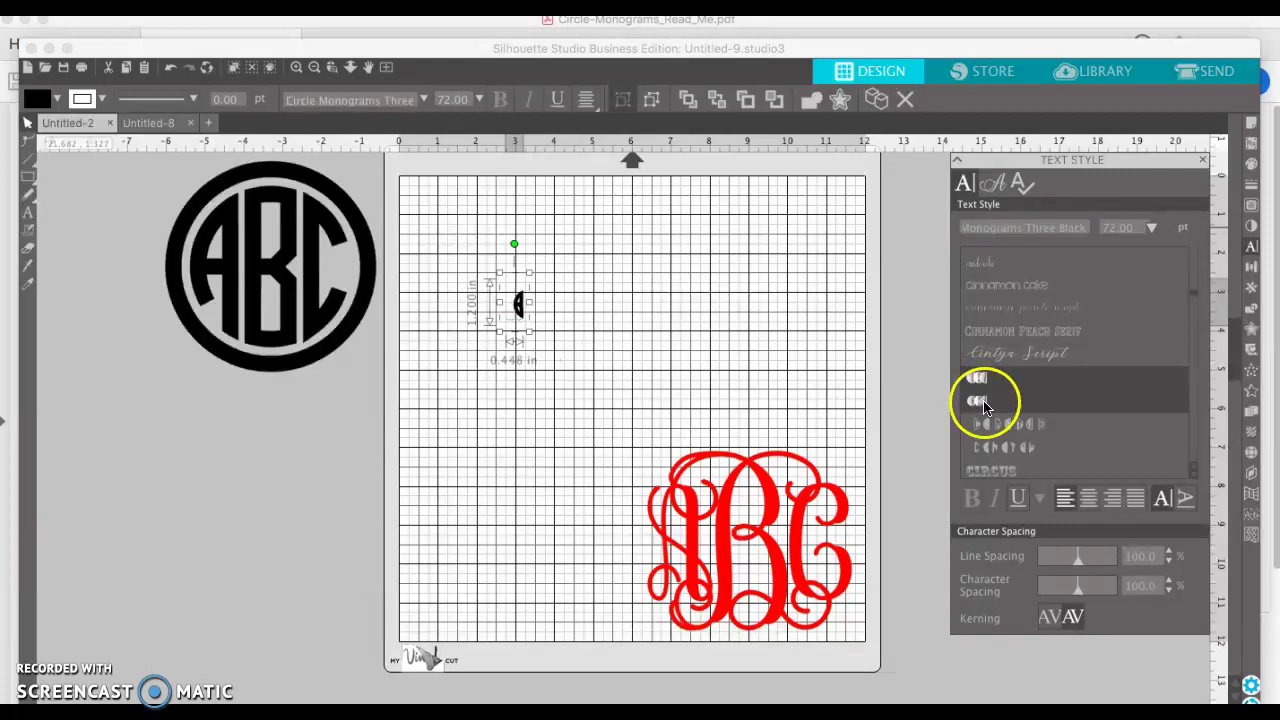
{"action": "left_click", "coordinate": [995, 424]}
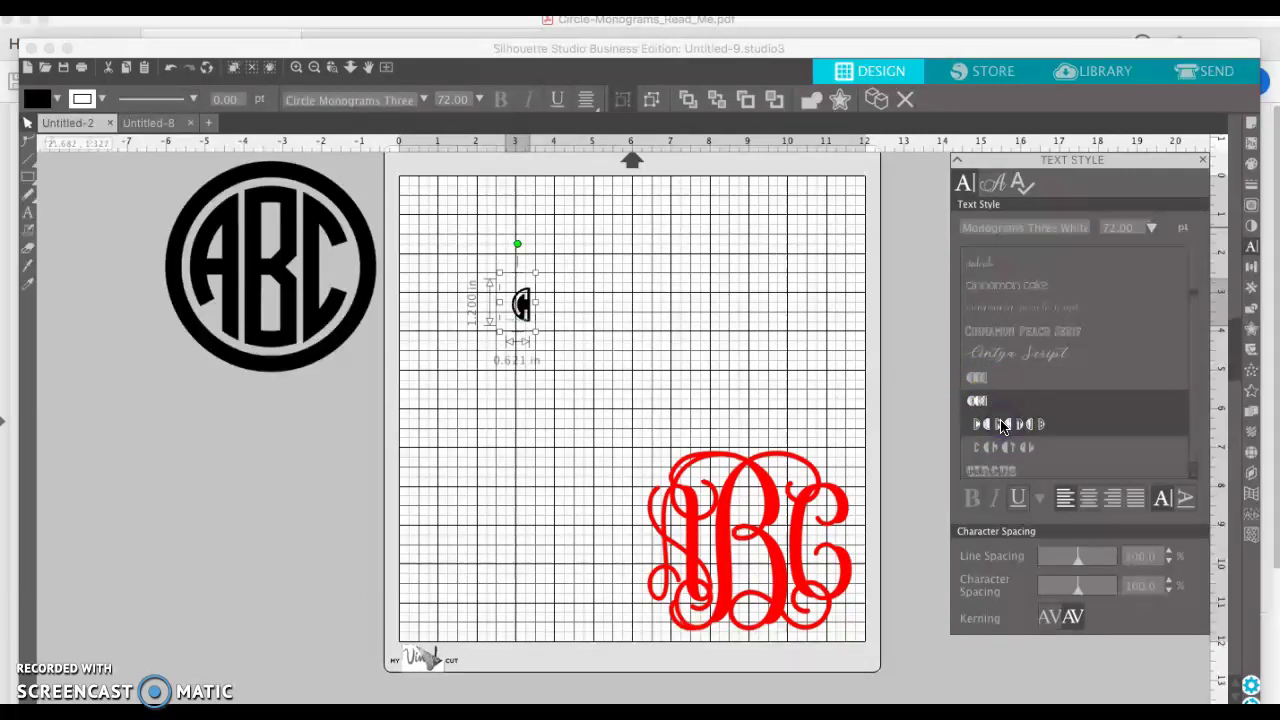
{"action": "left_click", "coordinate": [1005, 449]}
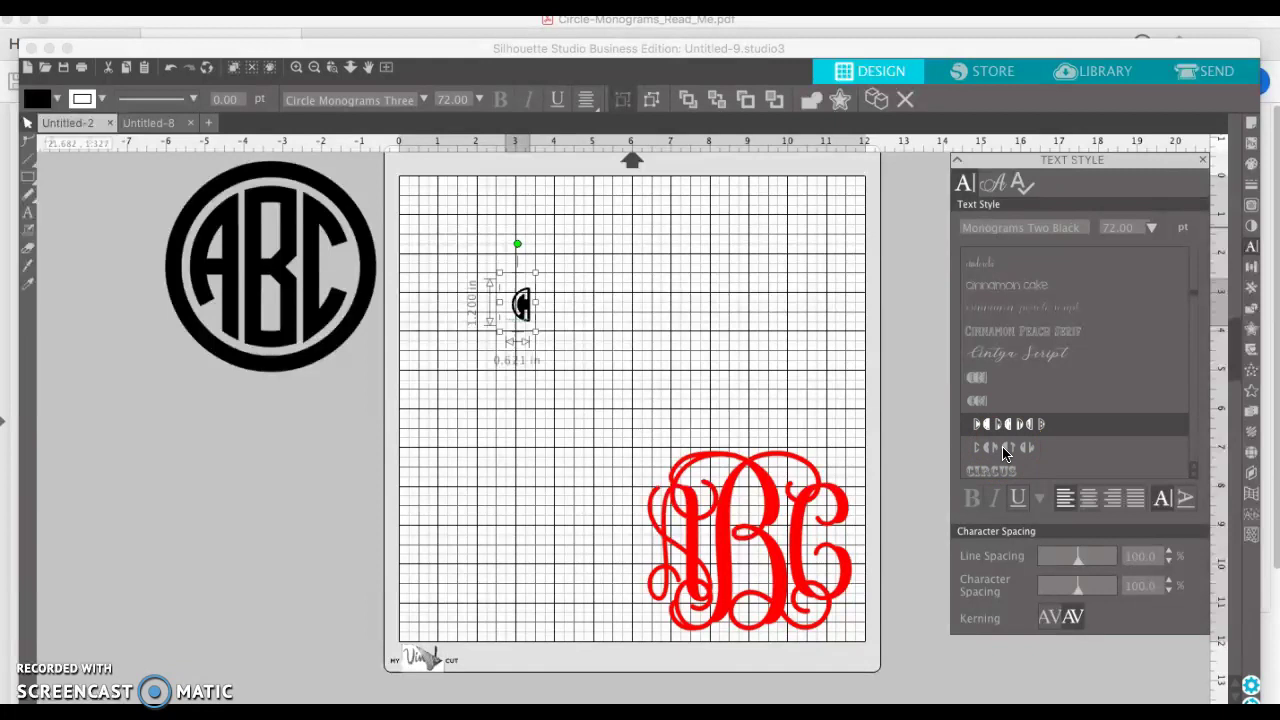
{"action": "left_click", "coordinate": [1003, 450]}
{"action": "left_click", "coordinate": [984, 386]}
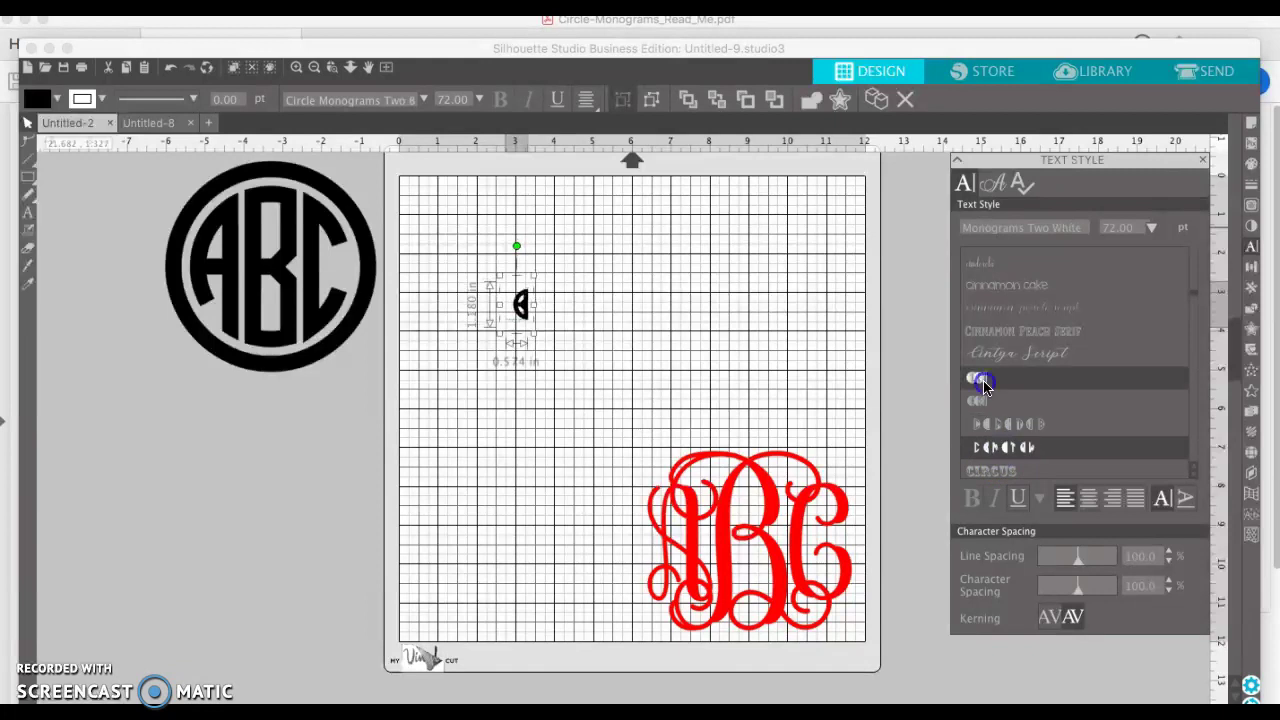
{"action": "left_click", "coordinate": [984, 386]}
- Enlarge the glyph to about 407.25 pt and place it near the mat's top-left
{"action": "left_click_drag", "start_coordinate": [529, 330], "coordinate": [740, 423]}
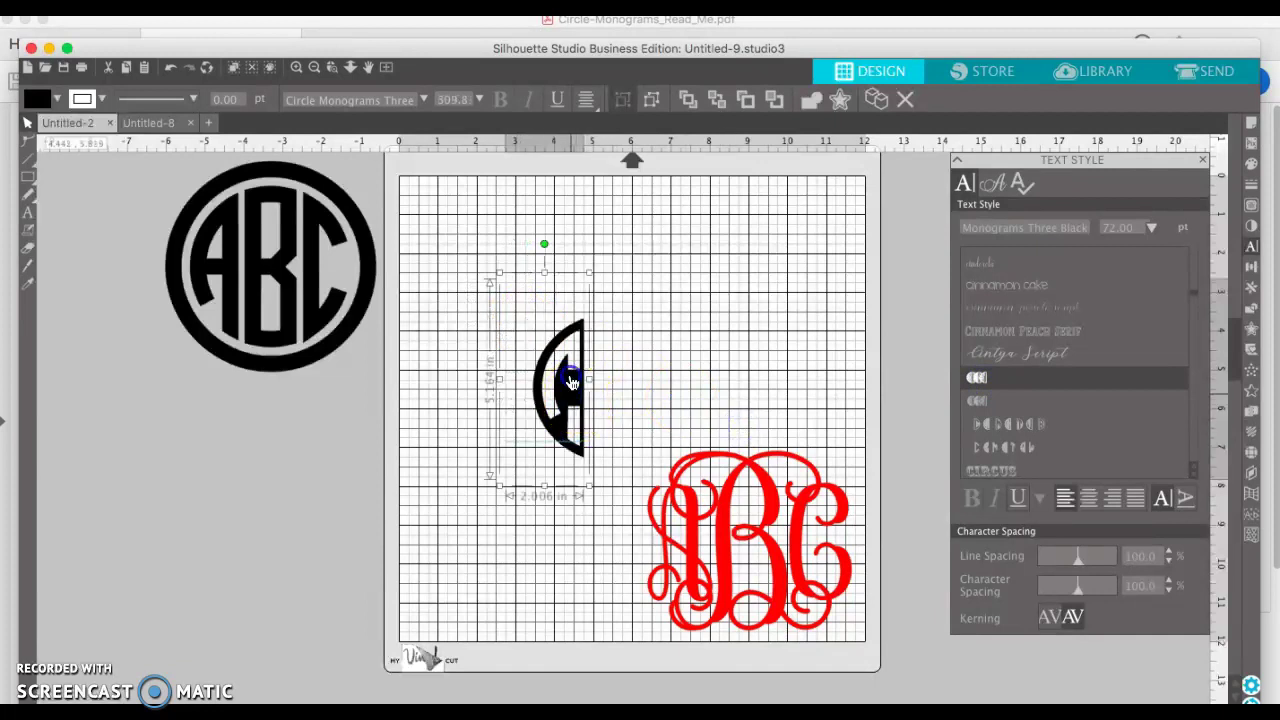
{"action": "left_click_drag", "start_coordinate": [563, 368], "coordinate": [492, 286]}
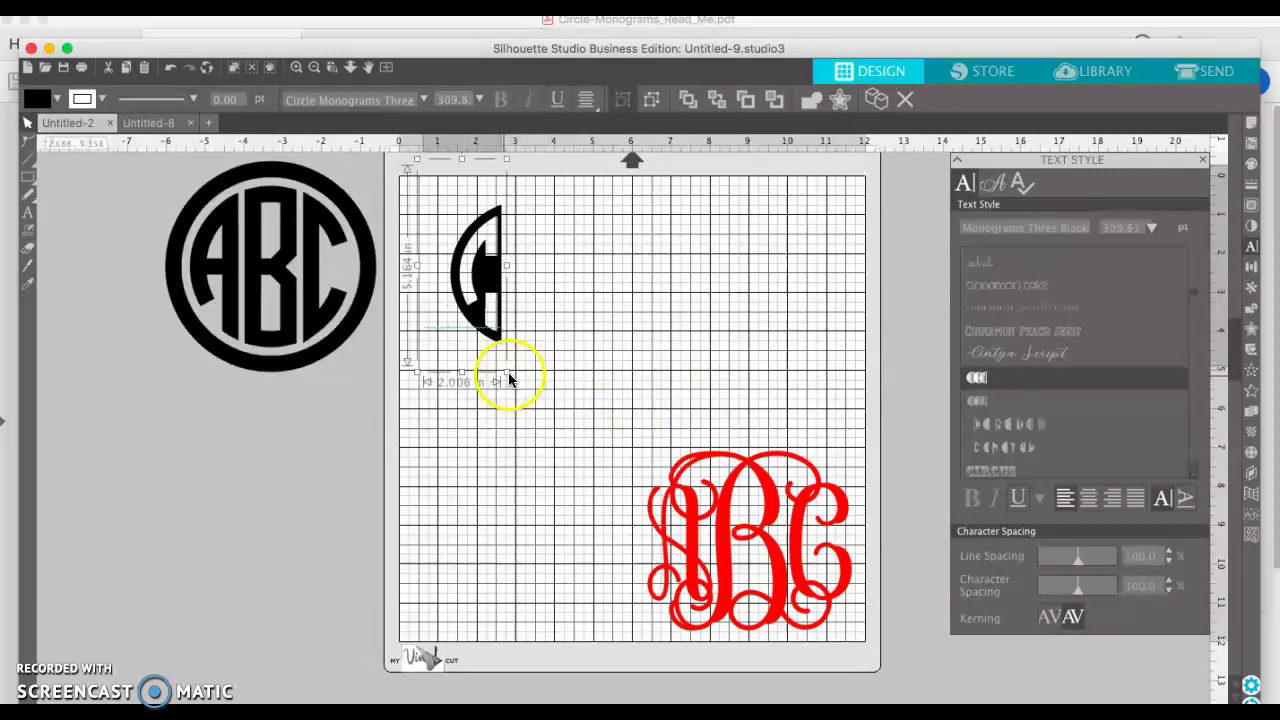
{"action": "left_click_drag", "start_coordinate": [507, 372], "coordinate": [571, 420]}
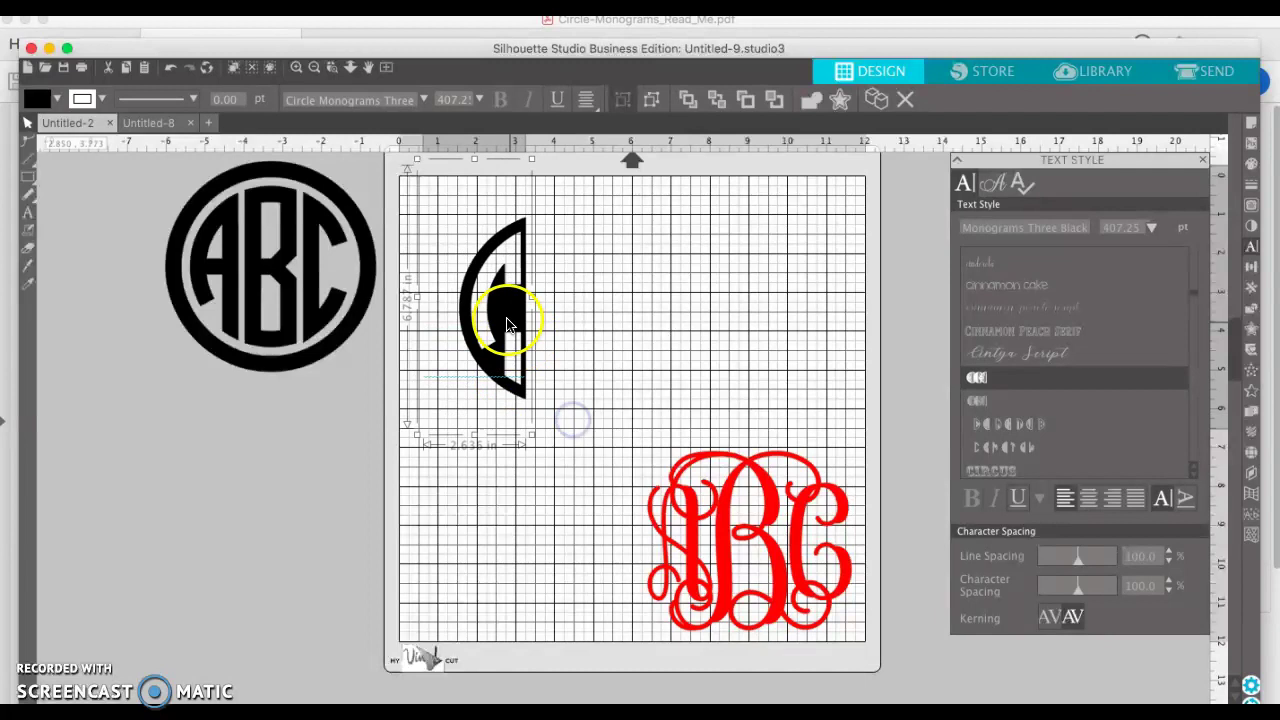
{"action": "left_click", "coordinate": [507, 318]}
{"action": "left_click_drag", "start_coordinate": [507, 318], "coordinate": [503, 303]}
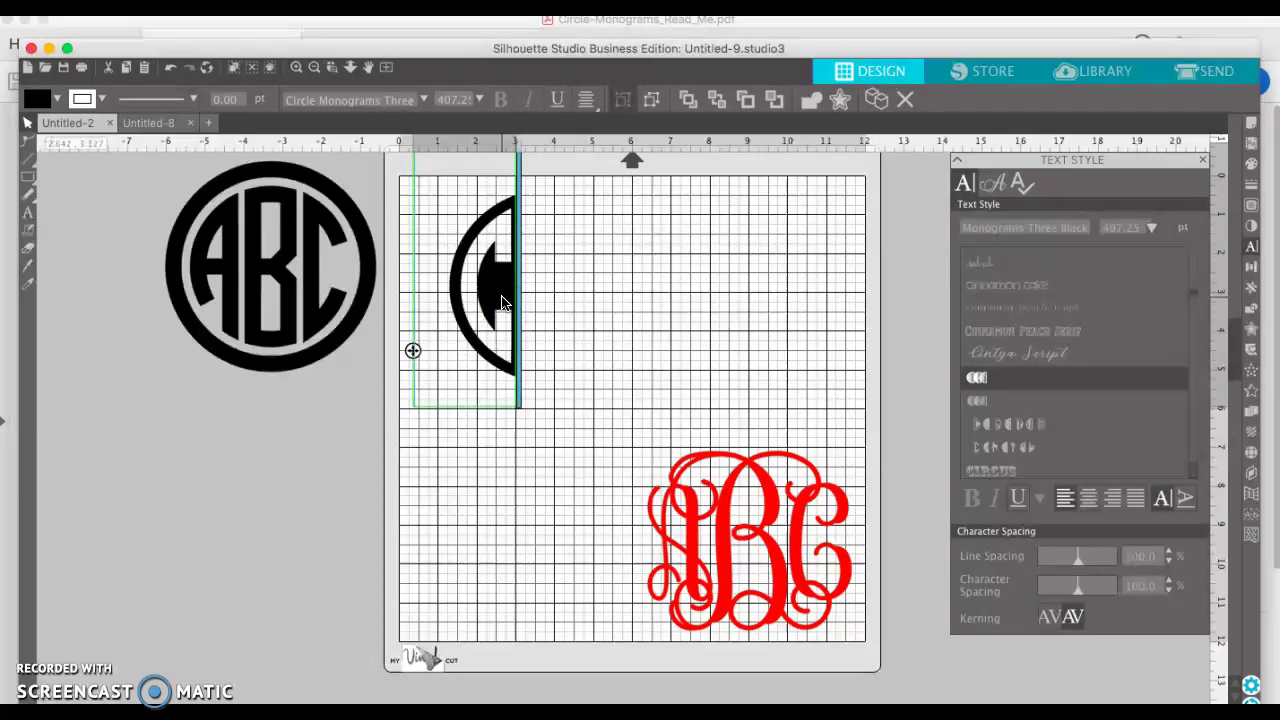
- Switch the half-C test letter to the Circle Monograms Three White font and enter text editing
{"action": "left_click", "coordinate": [979, 401]}
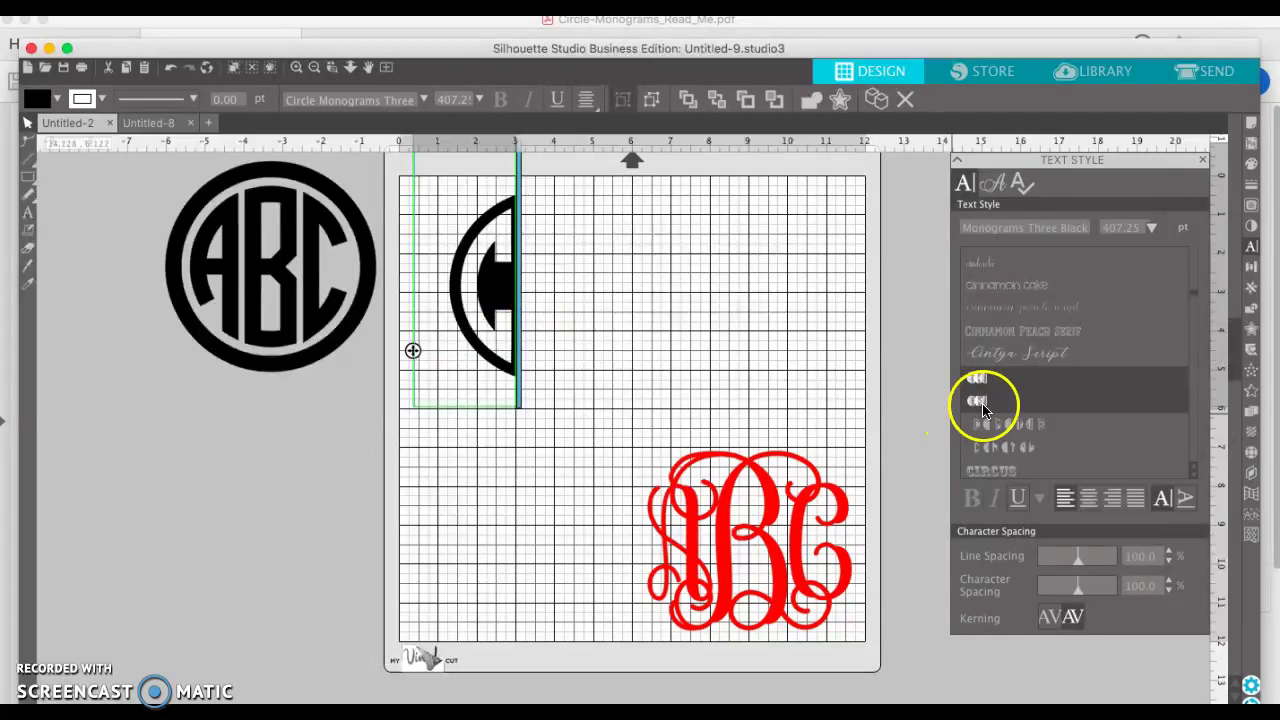
{"action": "left_click", "coordinate": [641, 380]}
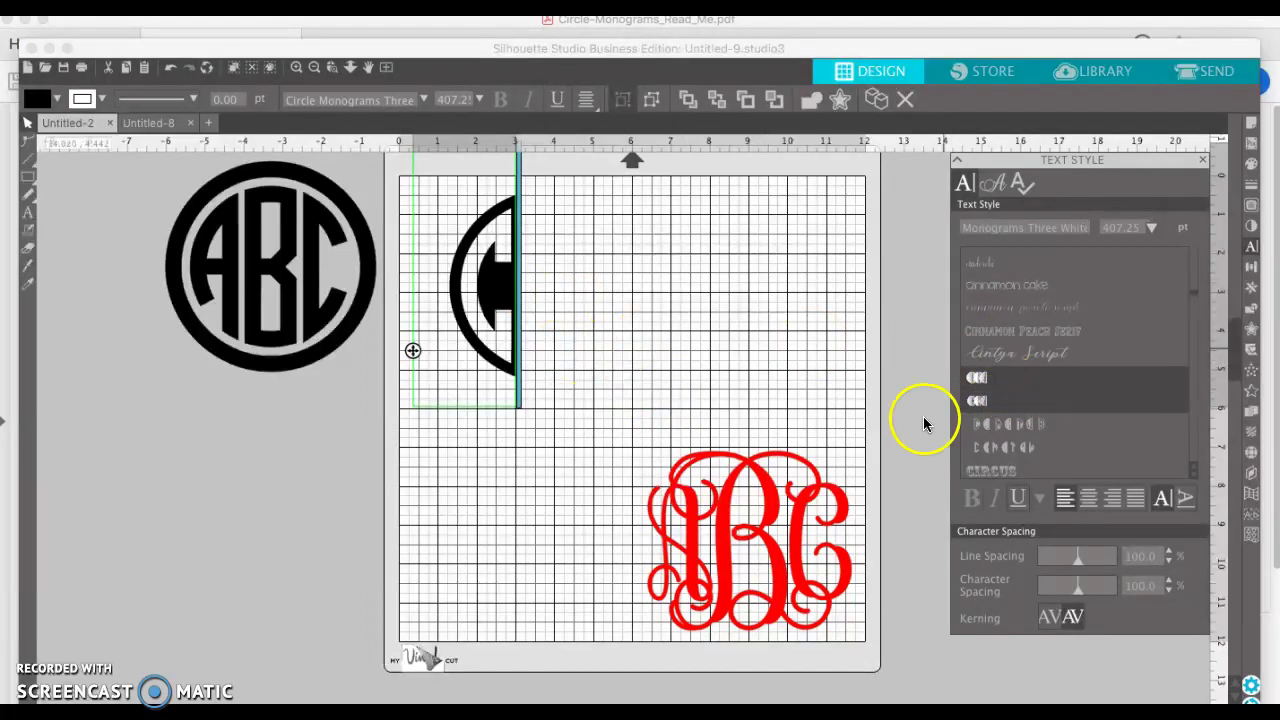
{"action": "left_click", "coordinate": [487, 288]}
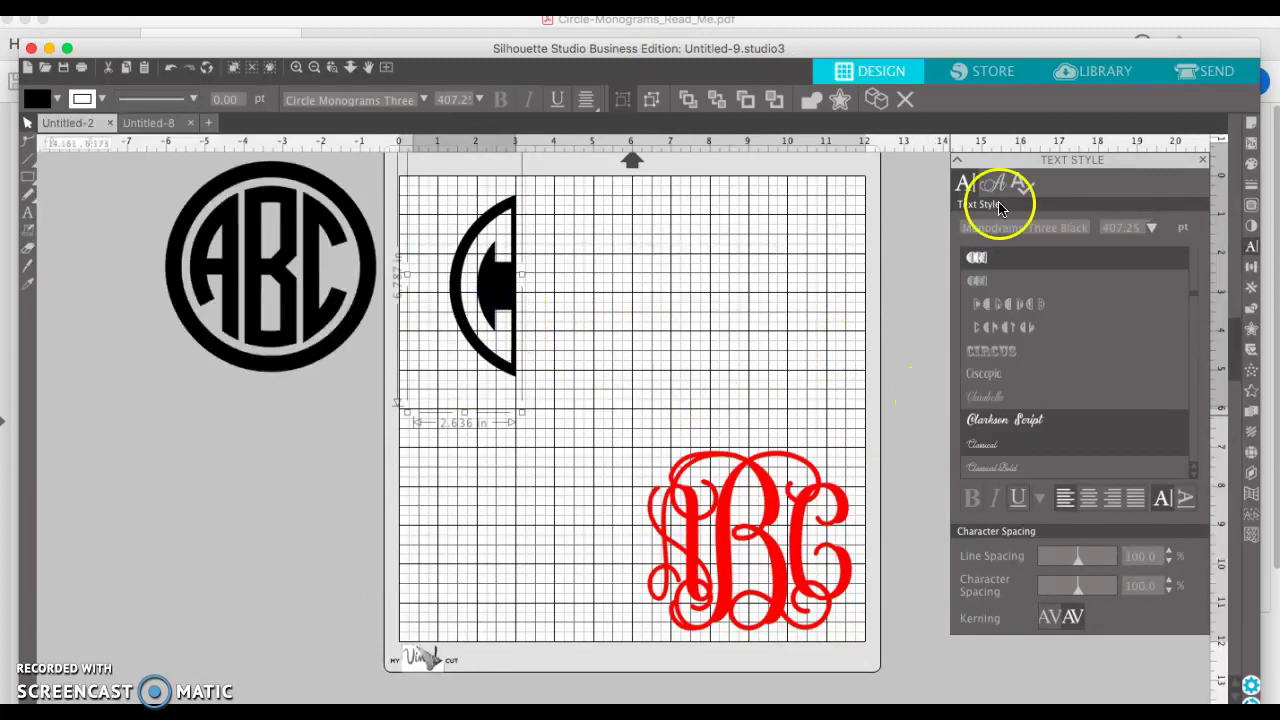
{"action": "left_click", "coordinate": [981, 282]}
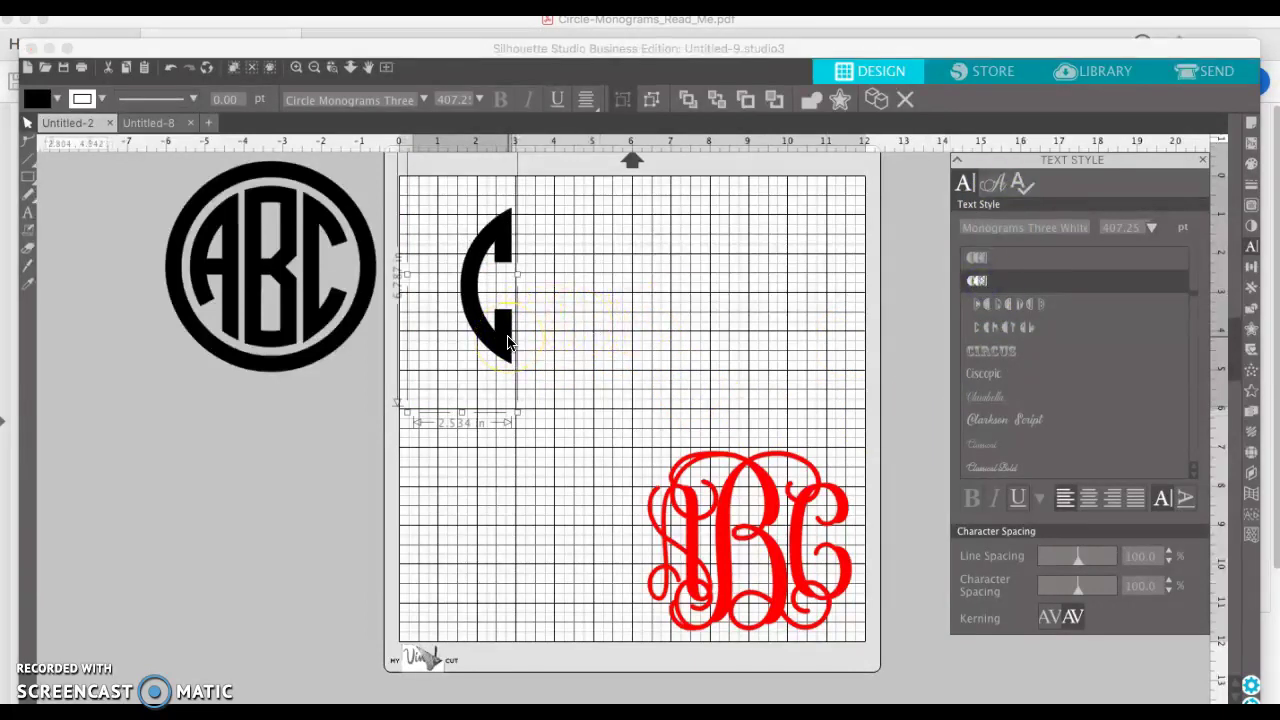
{"action": "left_click", "coordinate": [508, 343]}
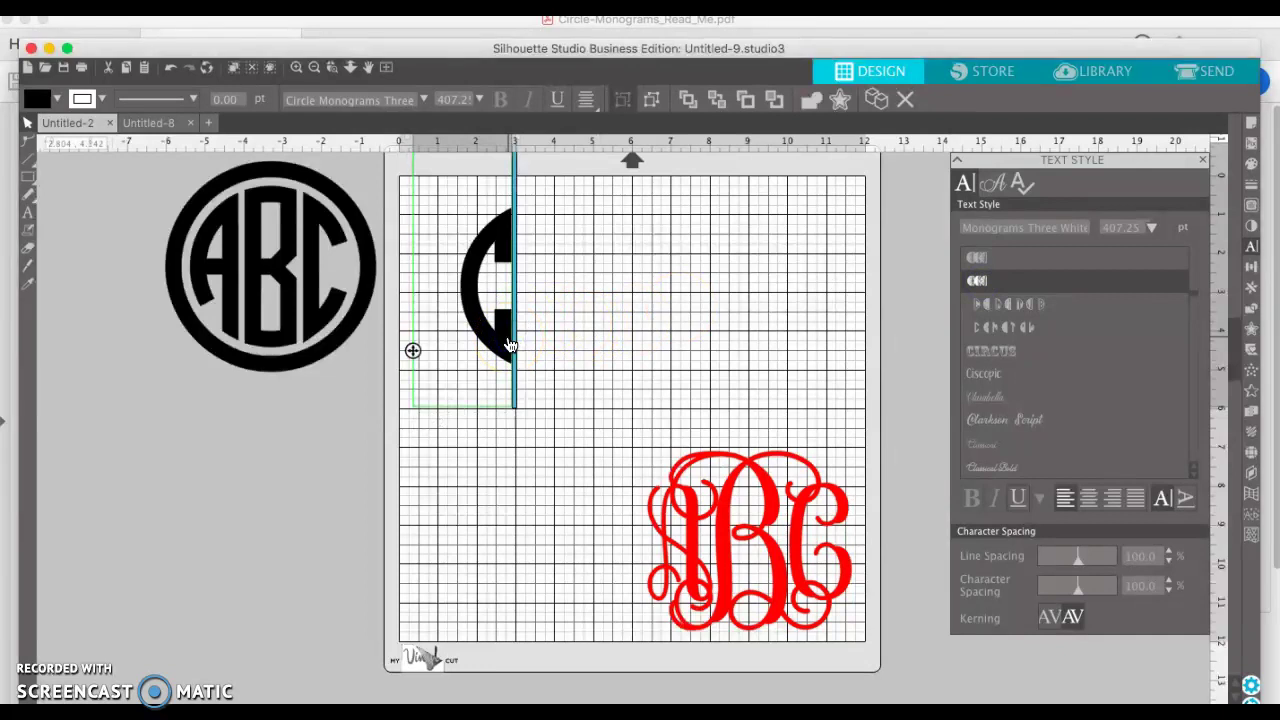
- Replace the test letter with 'ab', giving a left-hand A and a centre B
{"action": "key", "text": "BackSpace"}
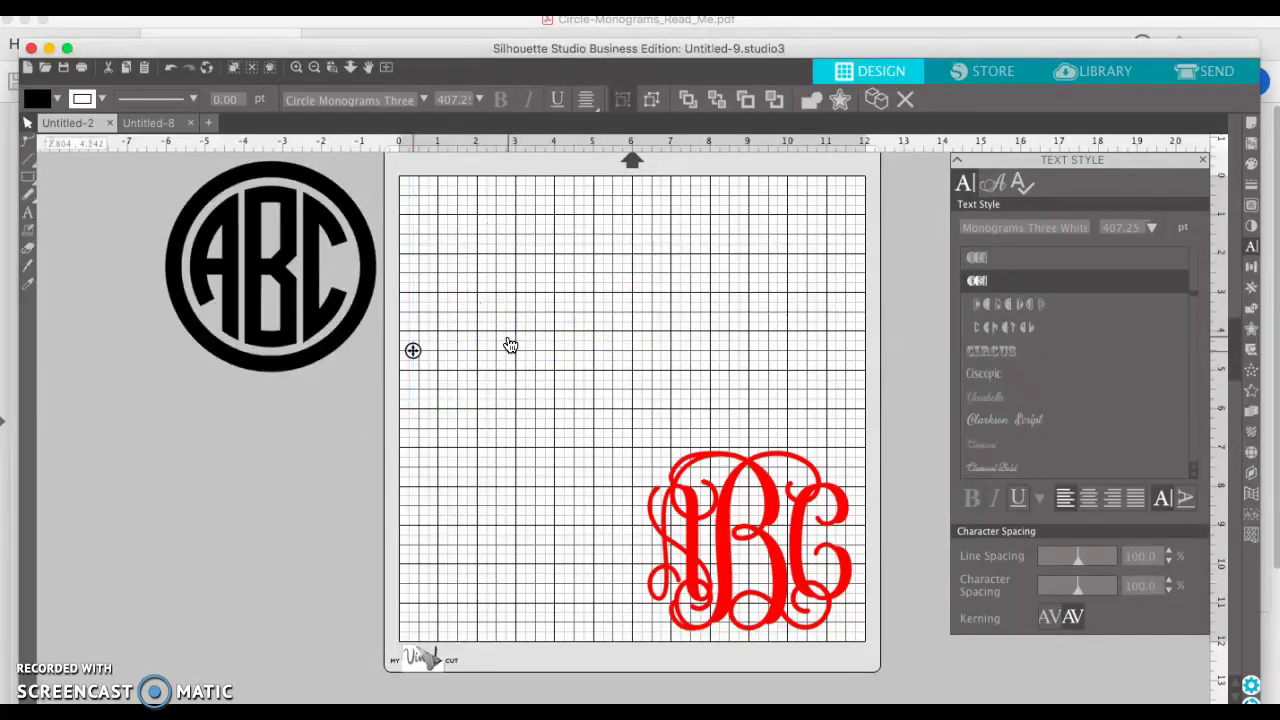
{"action": "type", "text": "a"}
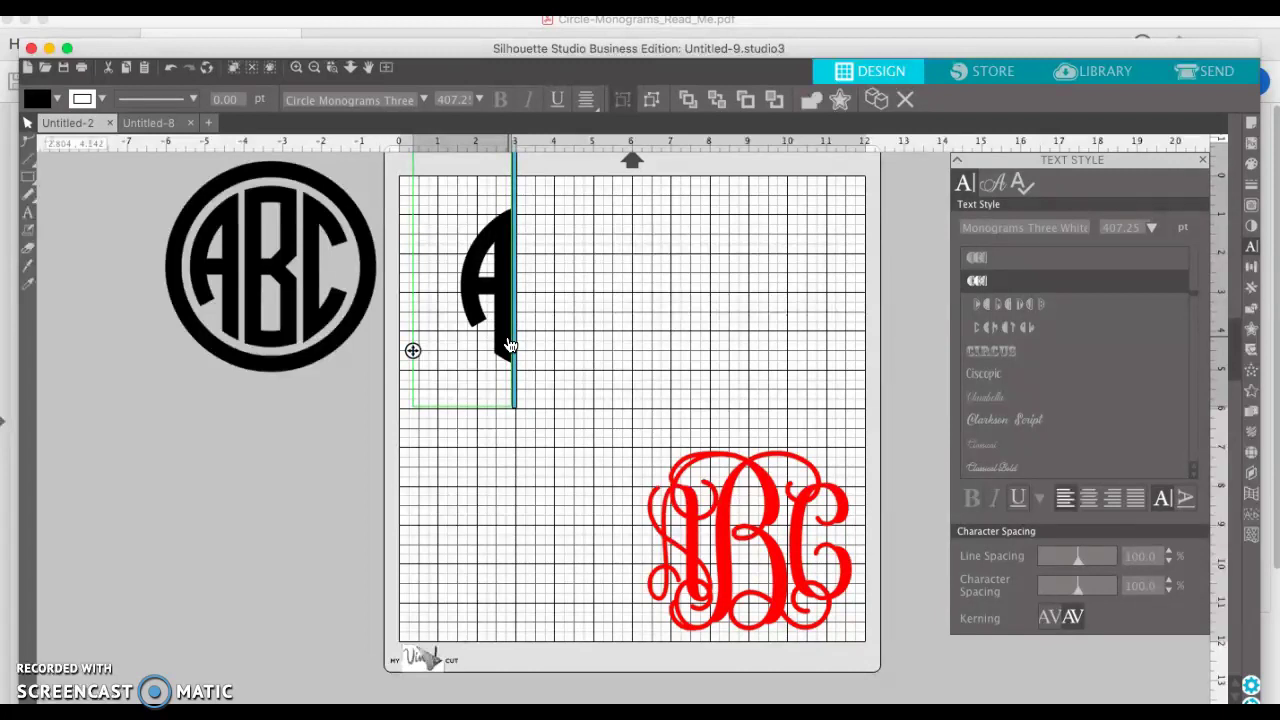
{"action": "key", "text": "BackSpace"}
{"action": "type", "text": "b"}
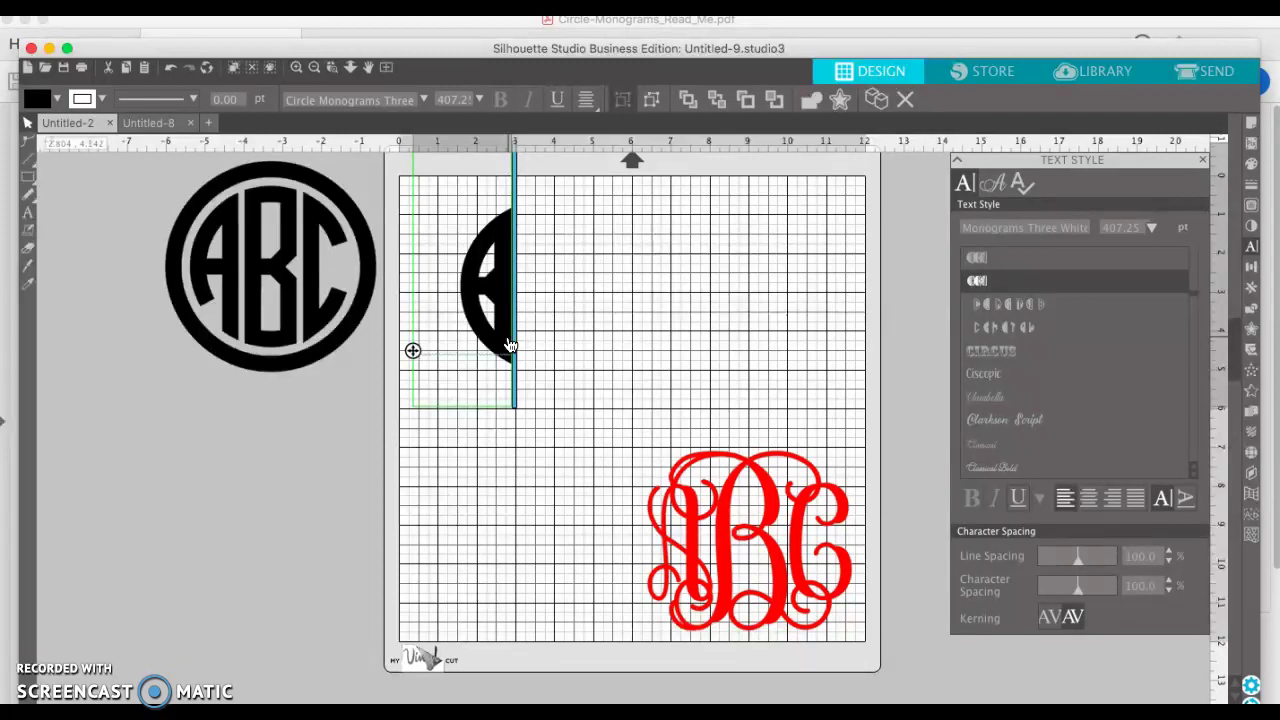
{"action": "key", "text": "BackSpace"}
{"action": "type", "text": "a"}
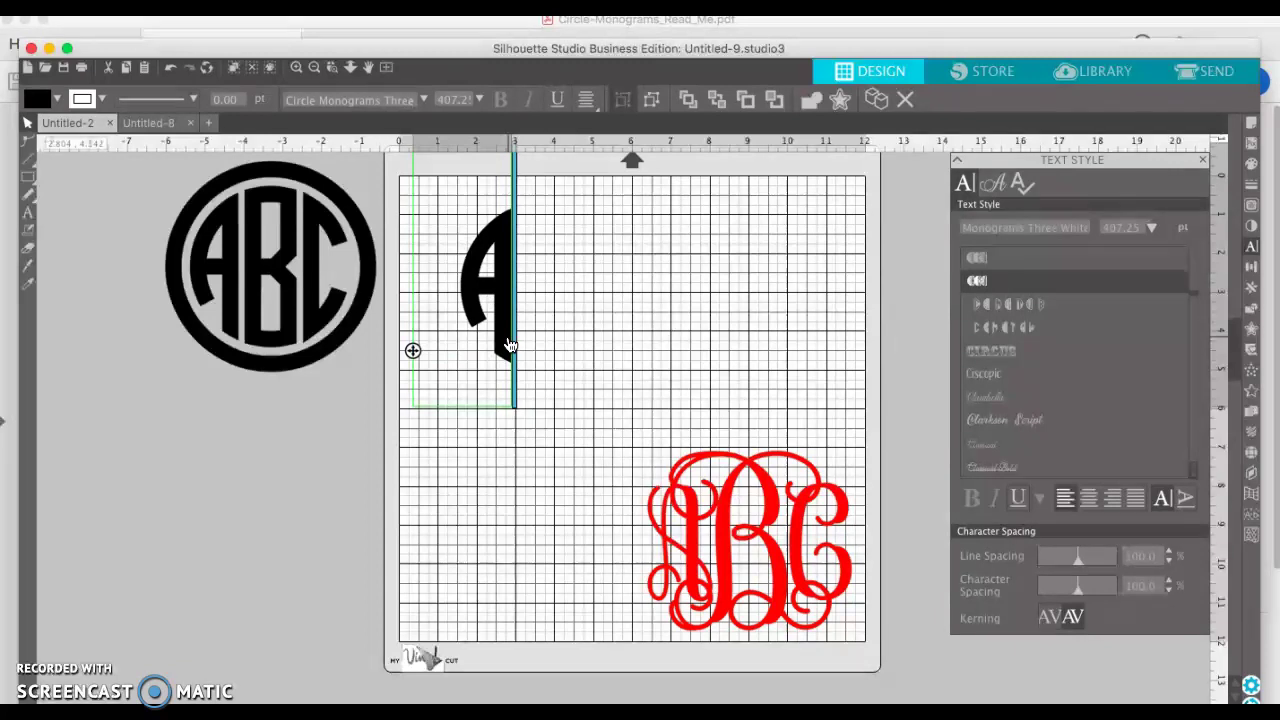
{"action": "type", "text": "b"}
{"action": "left_click", "coordinate": [534, 277]}
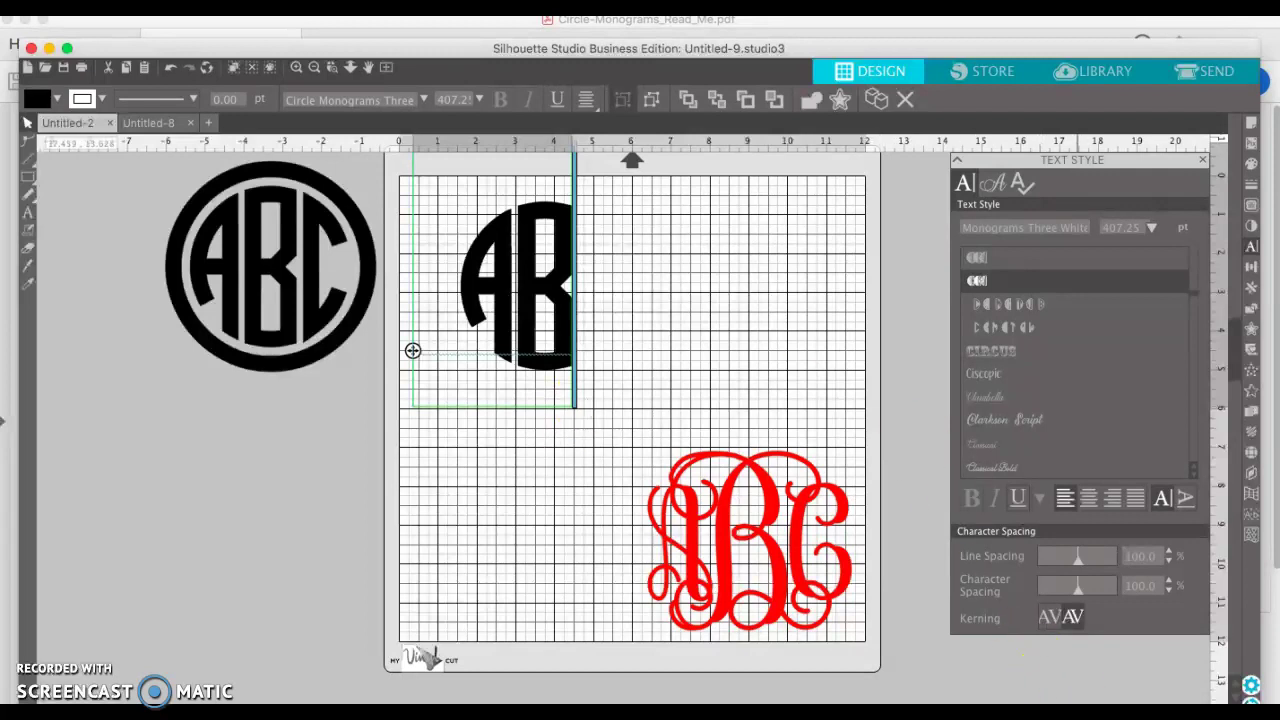
- Switch to the Circle Monograms read-me PDF and scroll to the right-hand letter key chart
{"action": "key", "text": "super+Tab"}
{"action": "scroll", "coordinate": [842, 320], "scroll_direction": "up", "scroll_amount": 10}
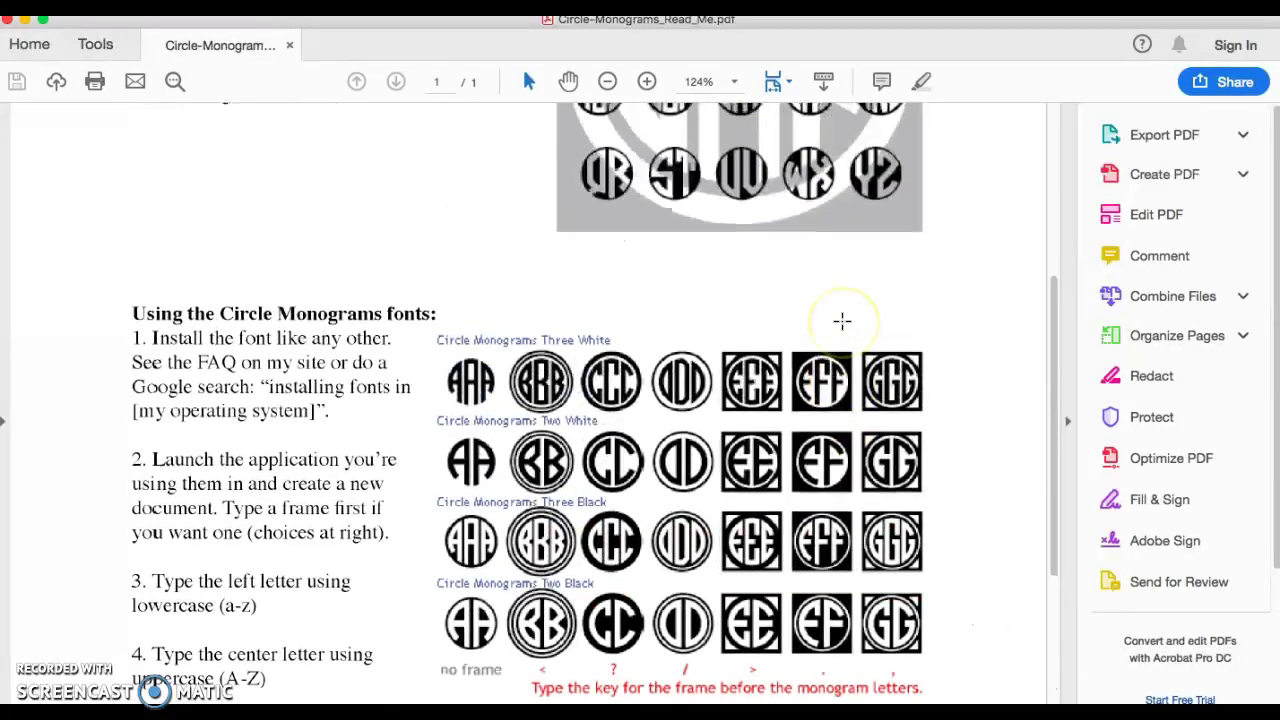
{"action": "scroll", "coordinate": [842, 320], "scroll_direction": "down", "scroll_amount": 5}
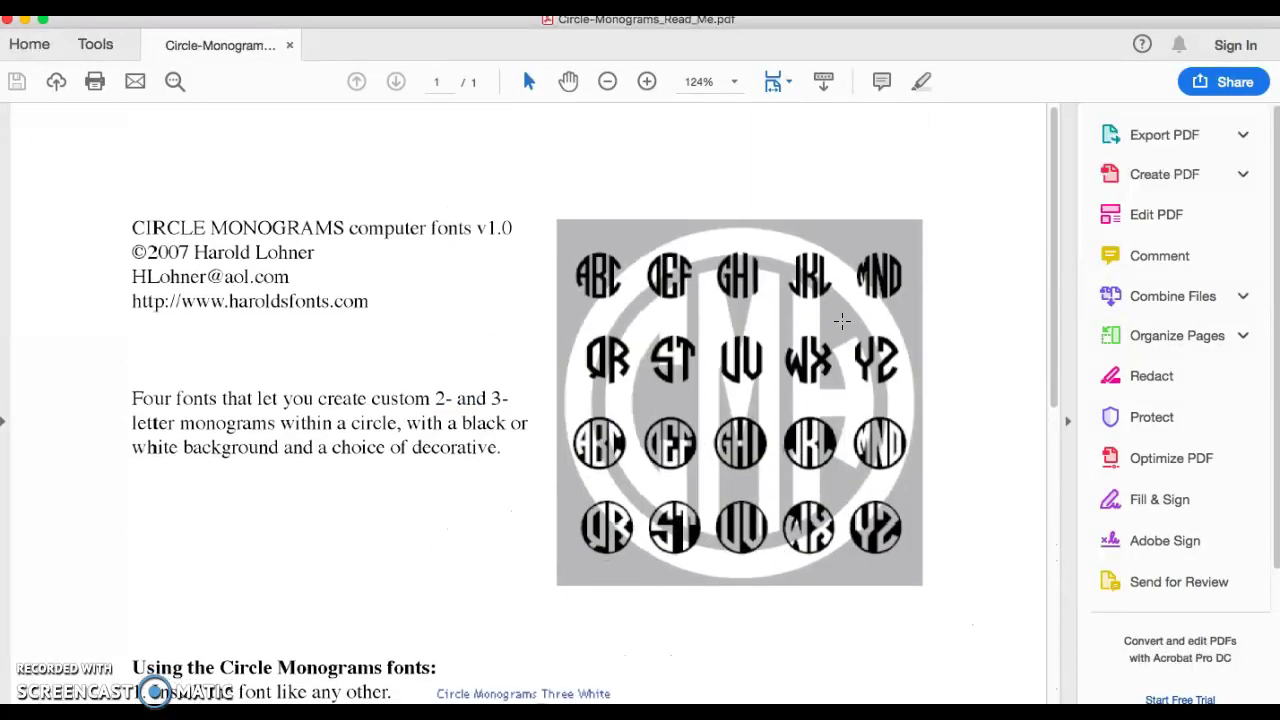
{"action": "scroll", "coordinate": [842, 320], "scroll_direction": "down", "scroll_amount": 1}
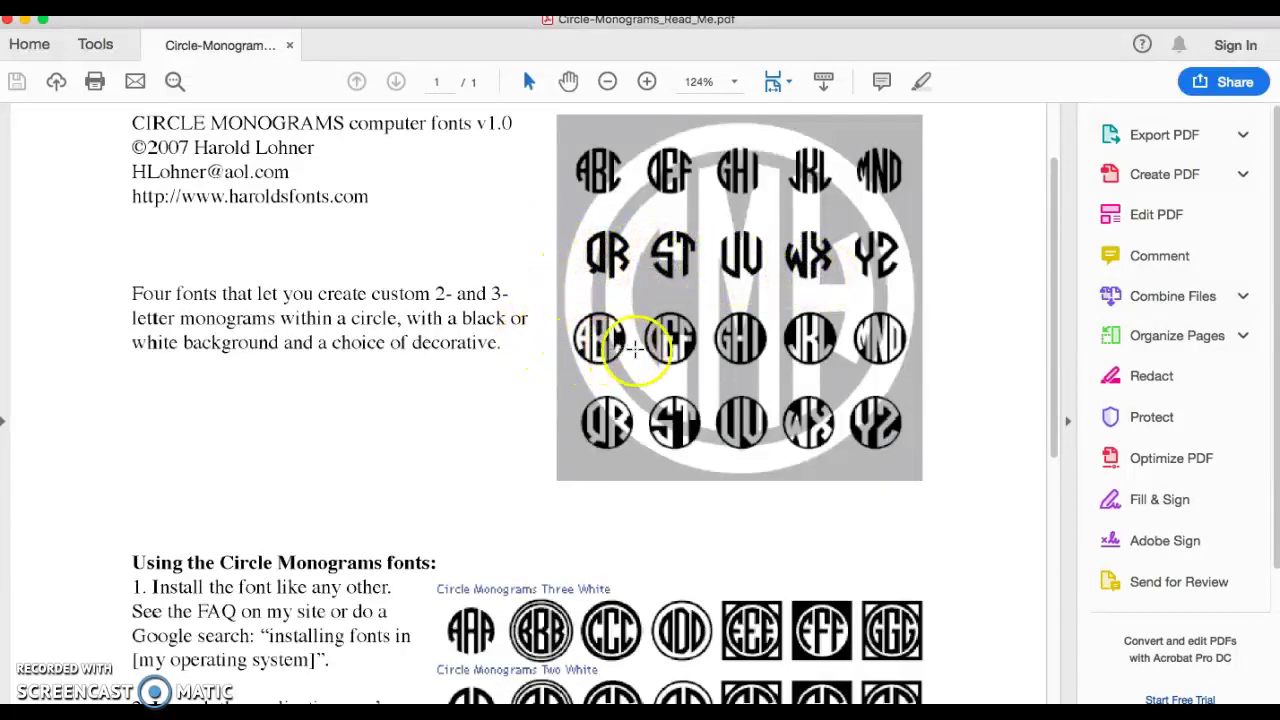
{"action": "scroll", "coordinate": [618, 415], "scroll_direction": "down", "scroll_amount": 5}
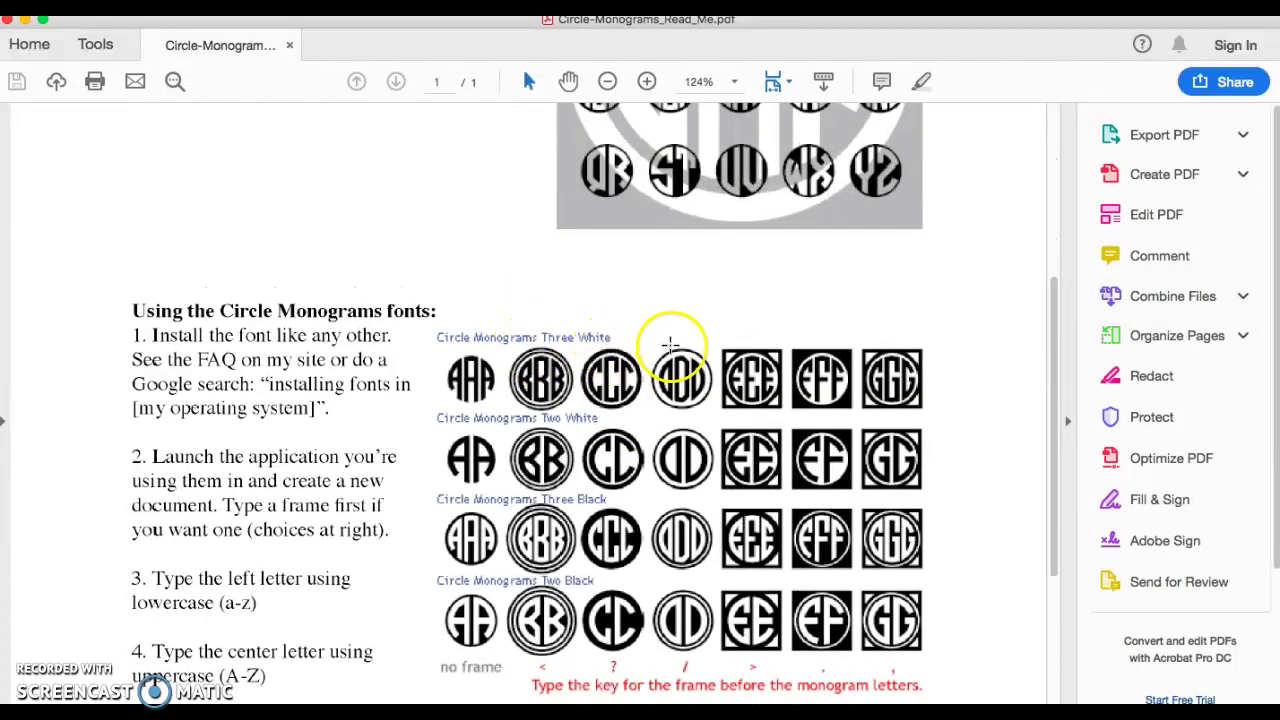
{"action": "scroll", "coordinate": [818, 370], "scroll_direction": "down", "scroll_amount": 4}
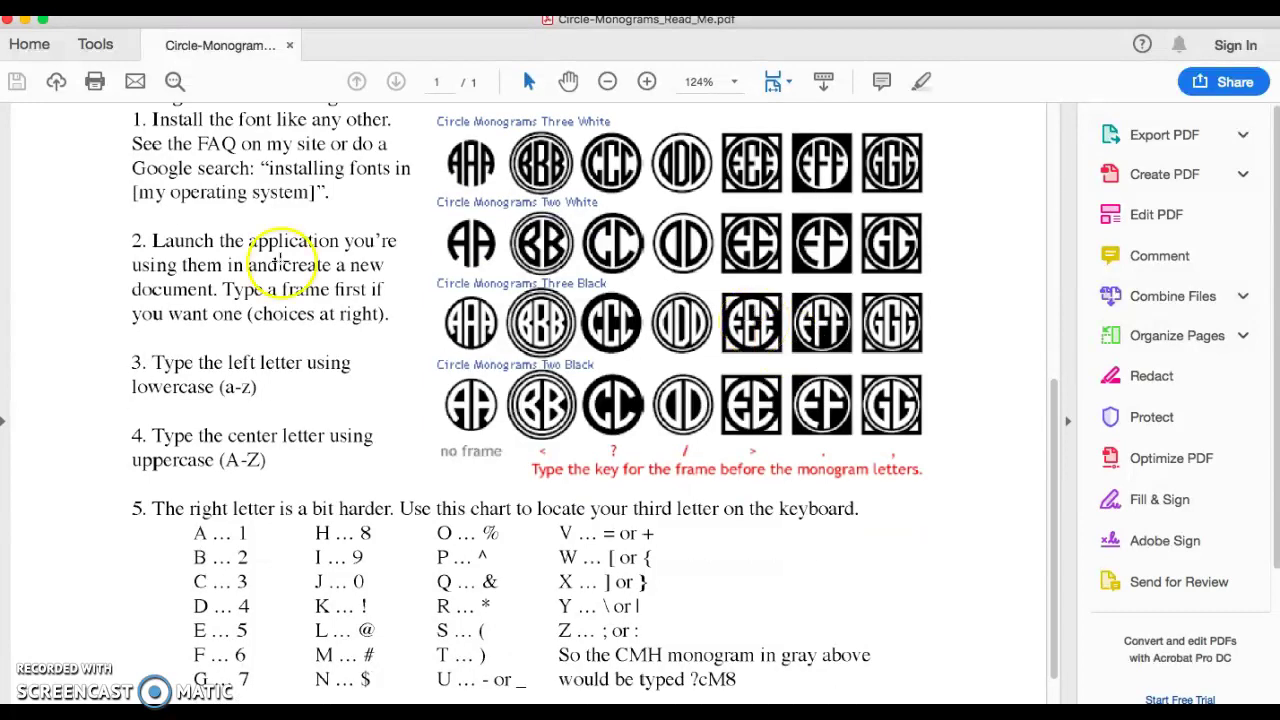
{"action": "scroll", "coordinate": [283, 255], "scroll_direction": "up", "scroll_amount": 1}
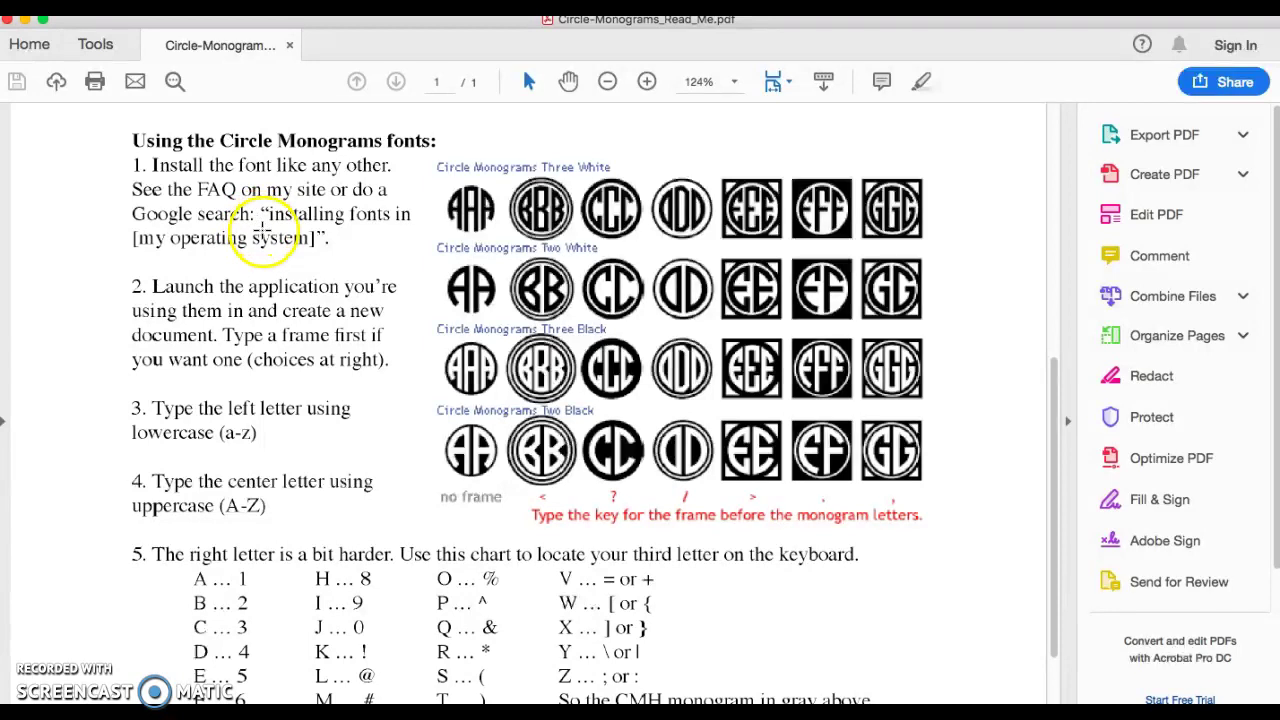
{"action": "scroll", "coordinate": [262, 232], "scroll_direction": "up", "scroll_amount": 1}
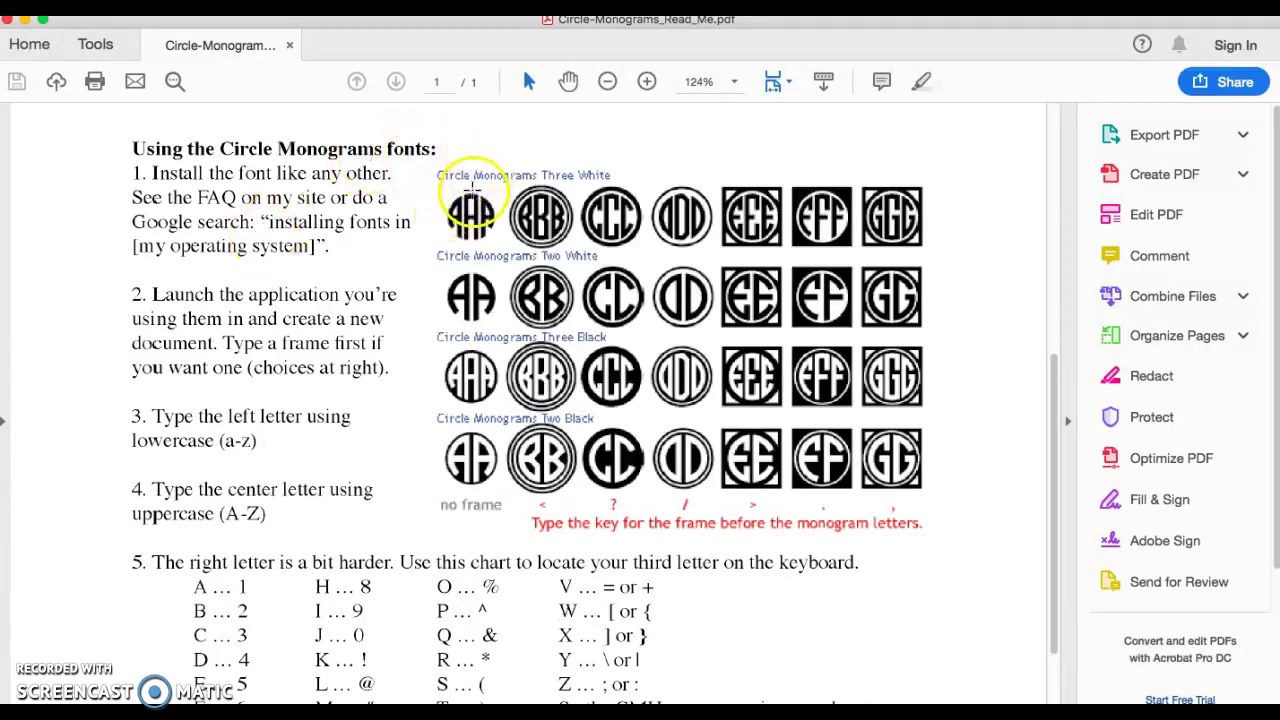
{"action": "scroll", "coordinate": [264, 562], "scroll_direction": "down", "scroll_amount": 3}
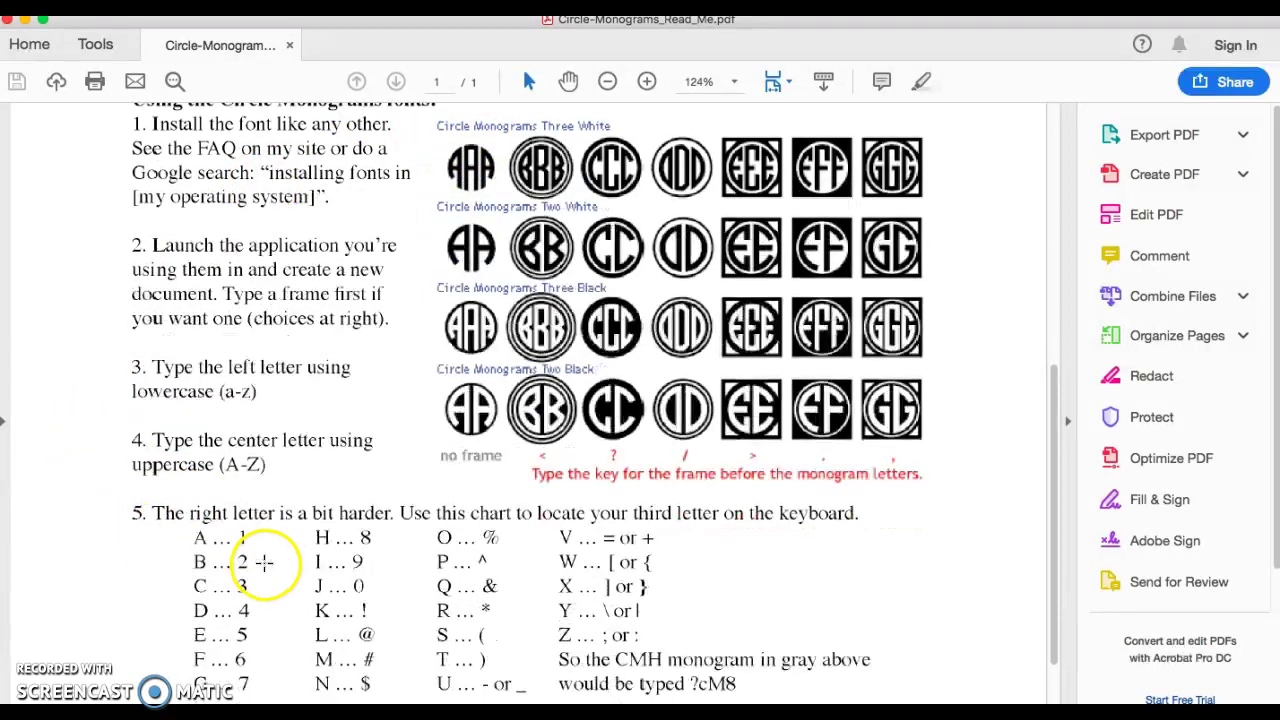
{"action": "scroll", "coordinate": [264, 562], "scroll_direction": "down", "scroll_amount": 3}
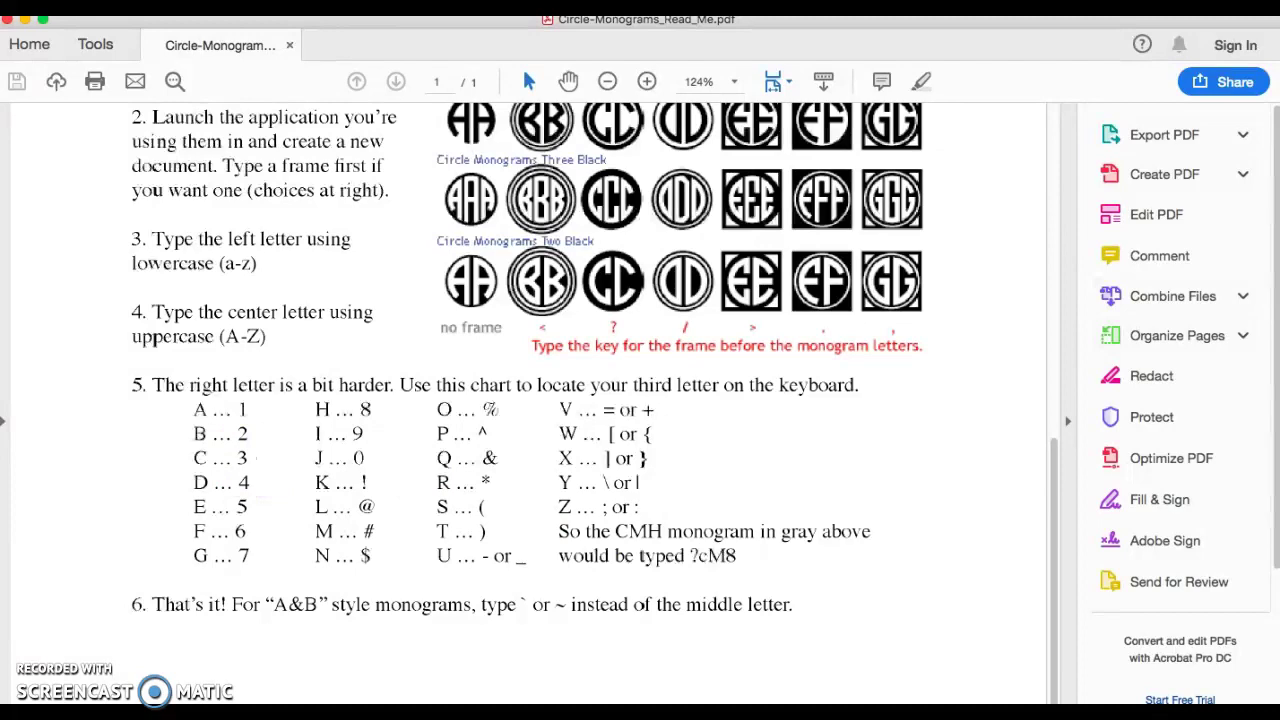
- Type C in Silhouette Studio to add the right-hand C, then return to the read-me PDF
{"action": "key", "text": "super+Tab"}
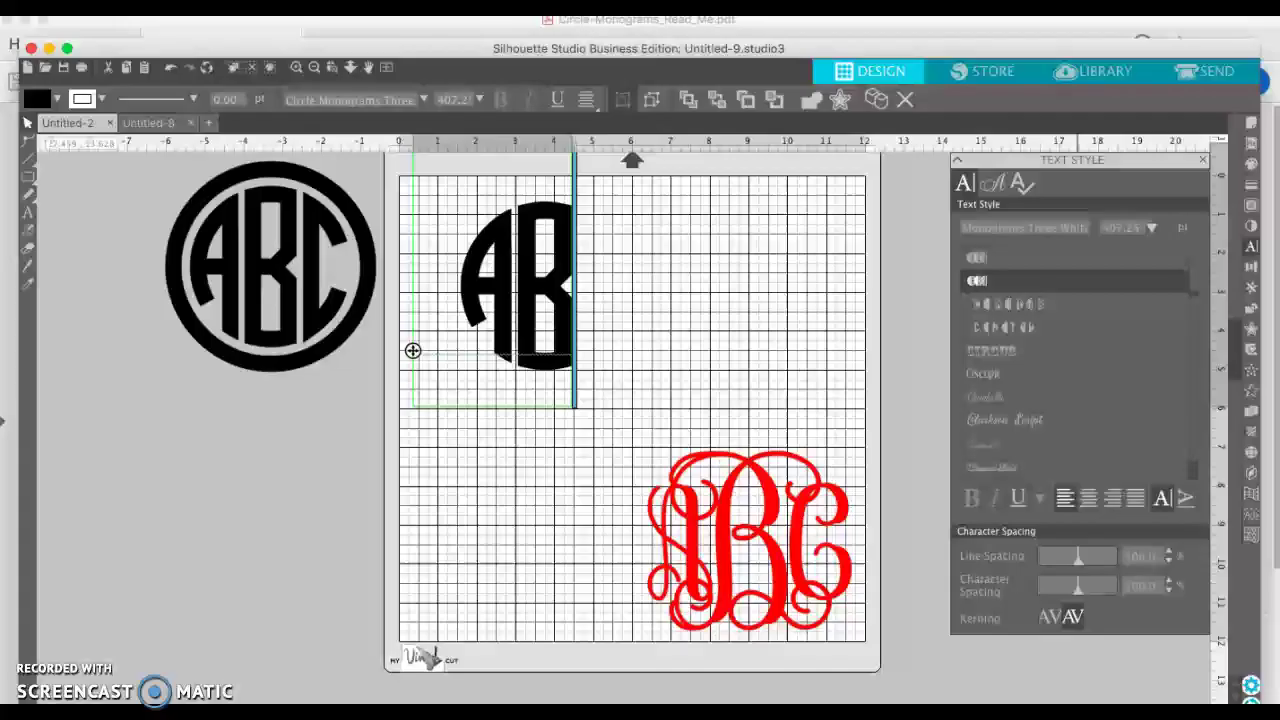
{"action": "type", "text": "C"}
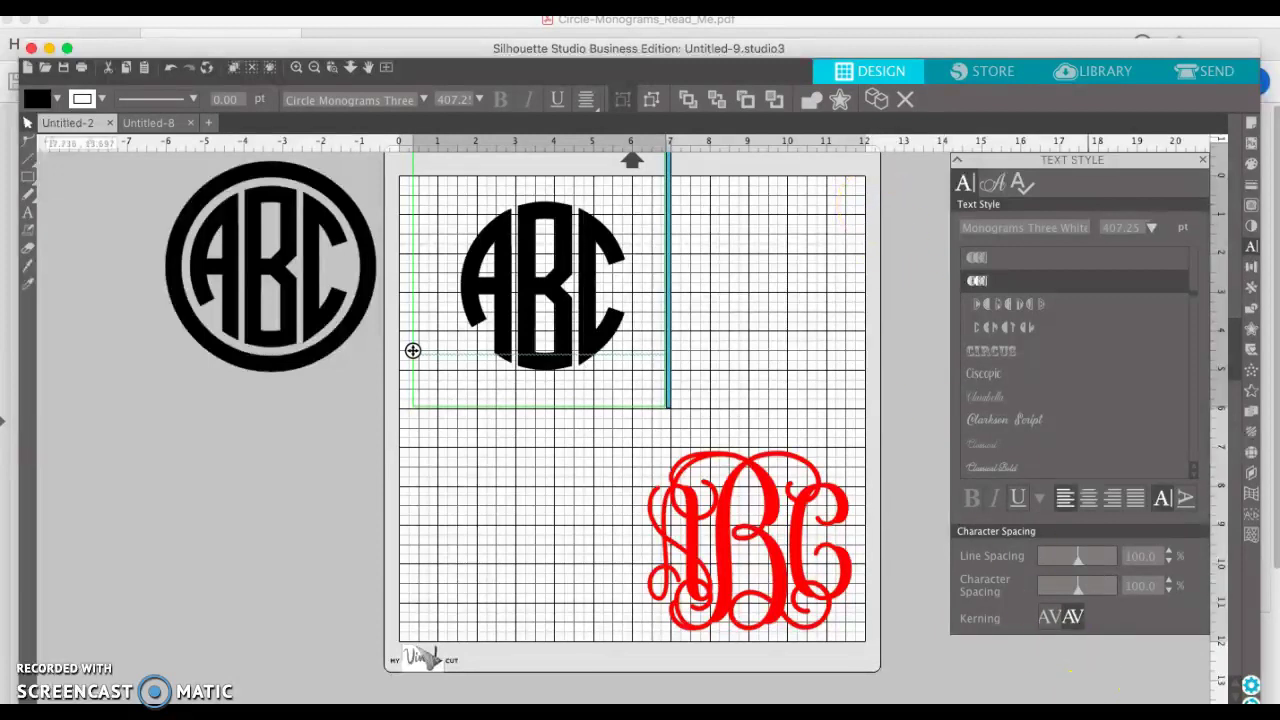
{"action": "key", "text": "super+Tab"}
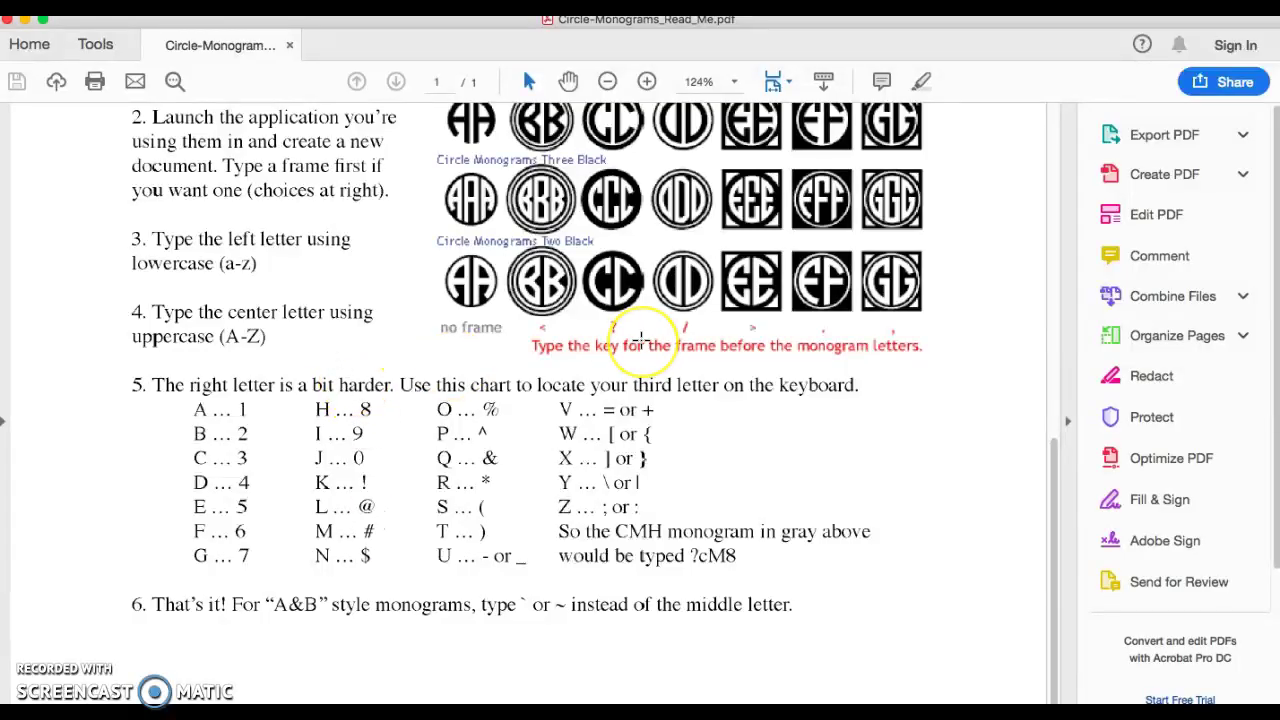
- Scroll the read-me PDF up to the frame-key chart below the monogram table
{"action": "scroll", "coordinate": [641, 340], "scroll_direction": "up", "scroll_amount": 1}
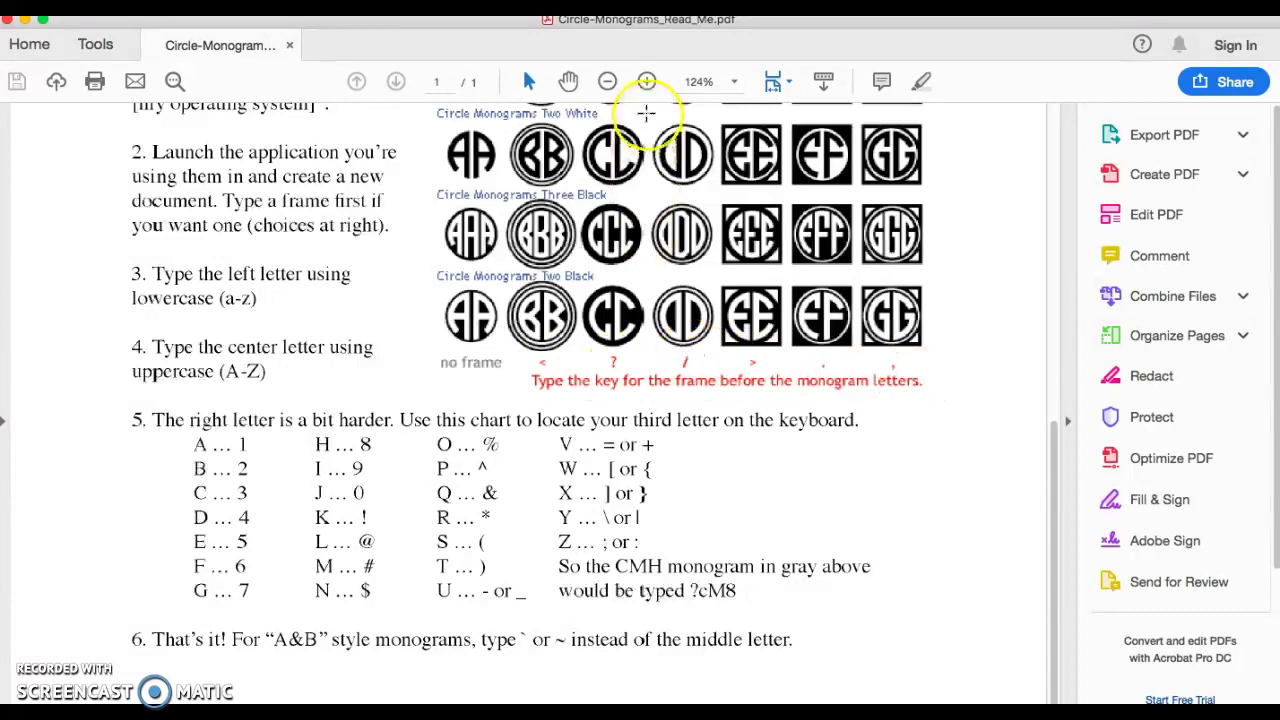
{"action": "scroll", "coordinate": [630, 125], "scroll_direction": "up", "scroll_amount": 3}
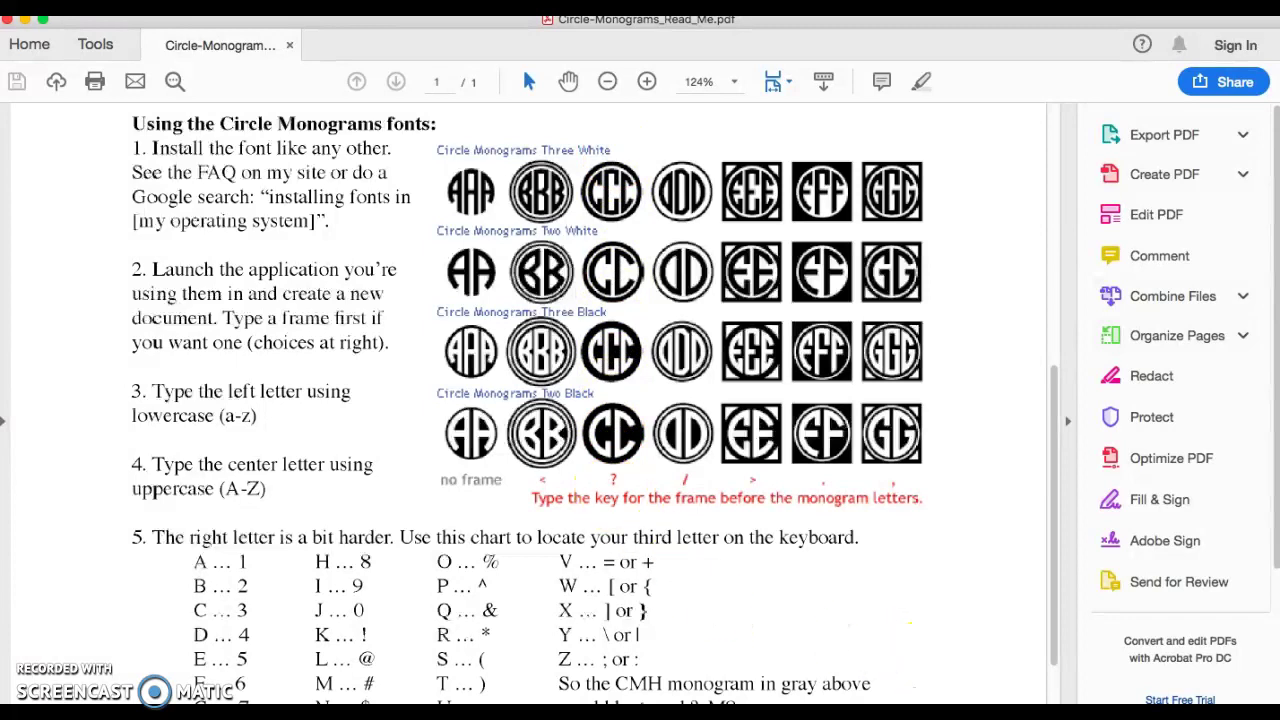
- Try adding a circle frame with the ? key, delete it, and reselect the ABC monogram
{"action": "key", "text": "super+Tab"}
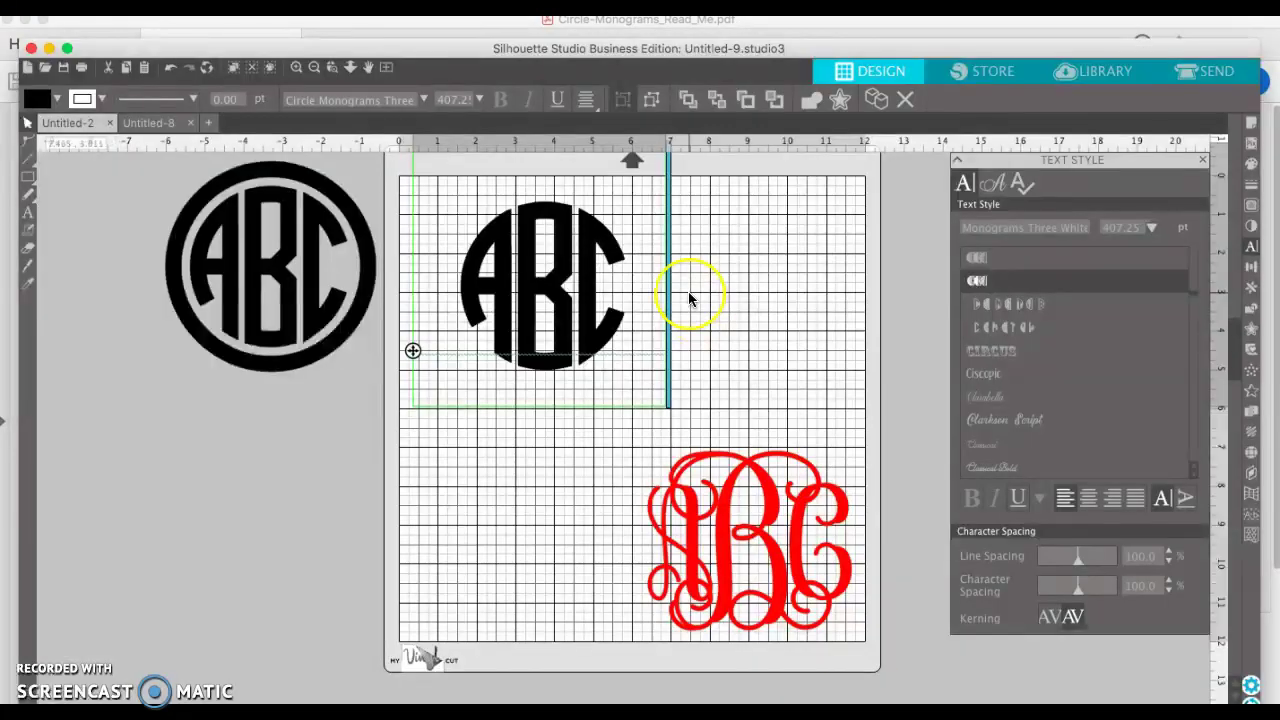
{"action": "type", "text": "?"}
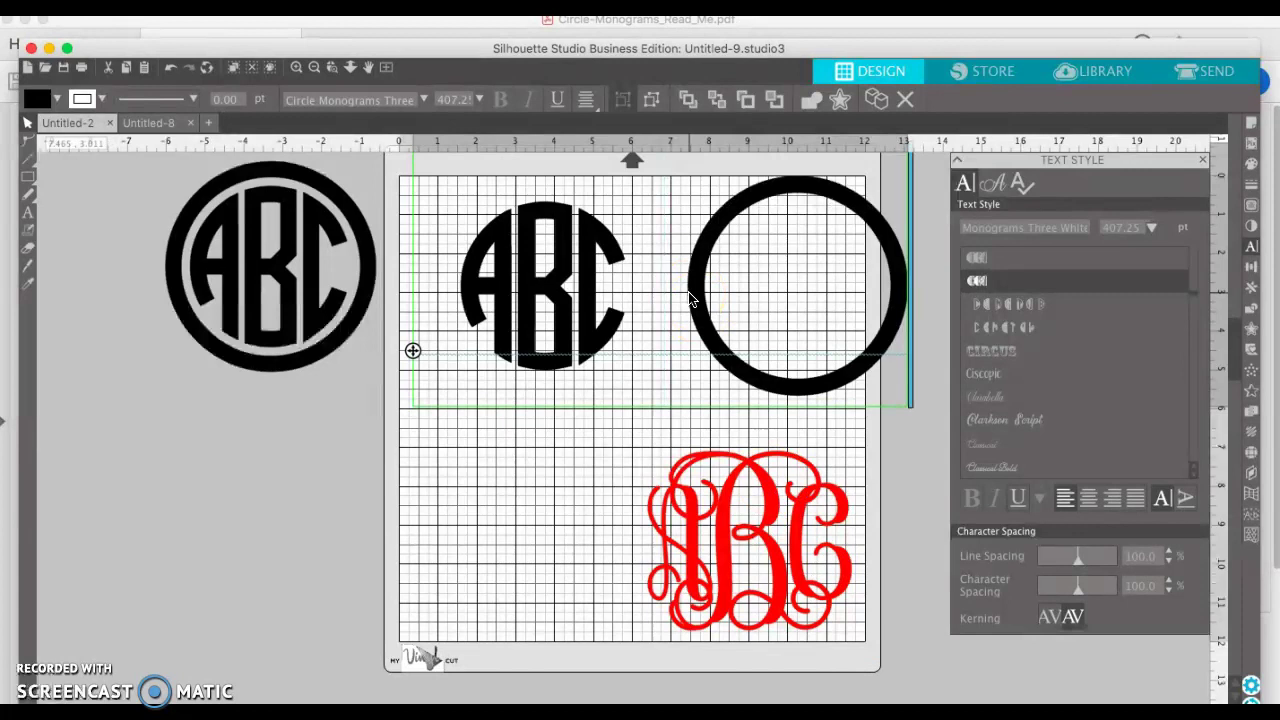
{"action": "key", "text": "BackSpace"}
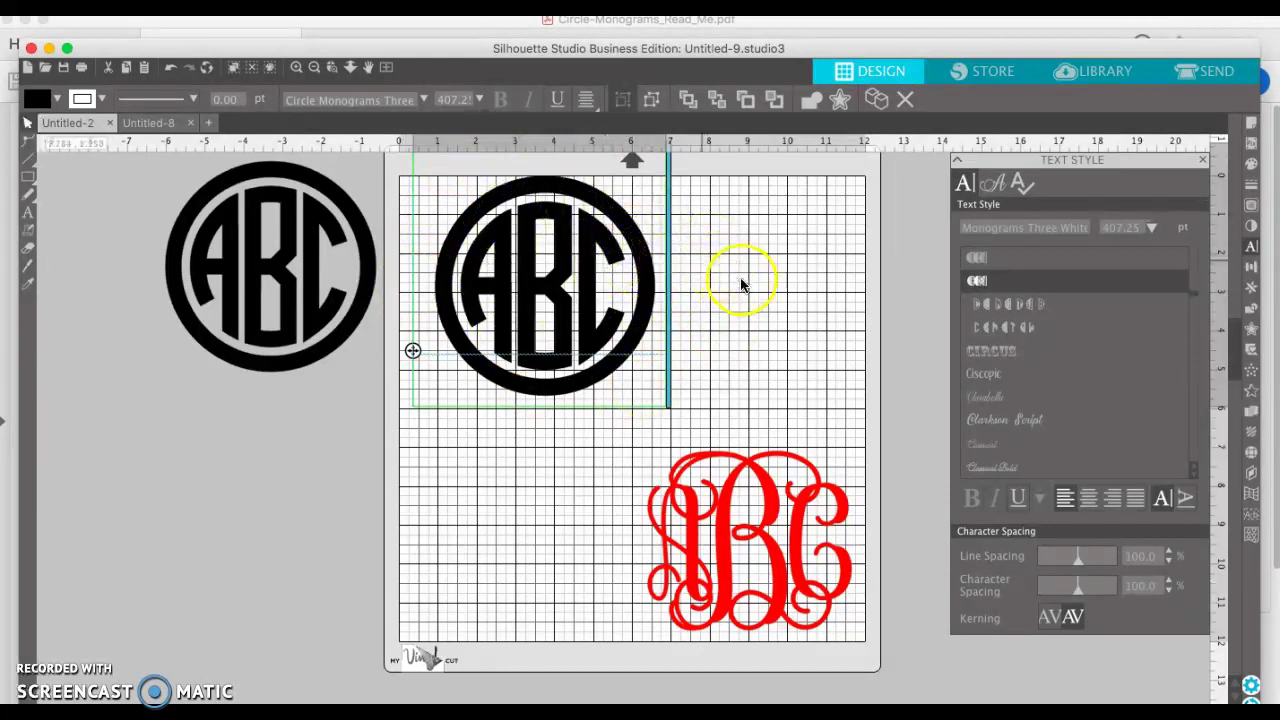
{"action": "left_click", "coordinate": [741, 285]}
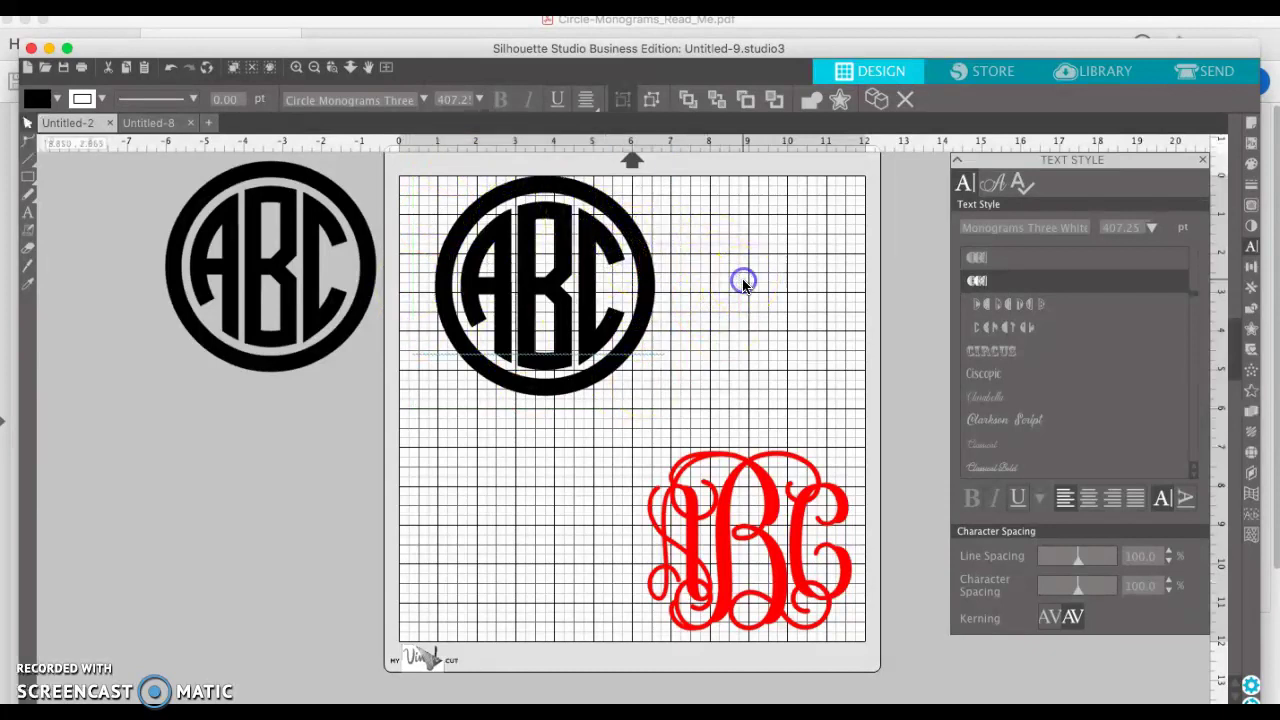
{"action": "left_click", "coordinate": [645, 335]}
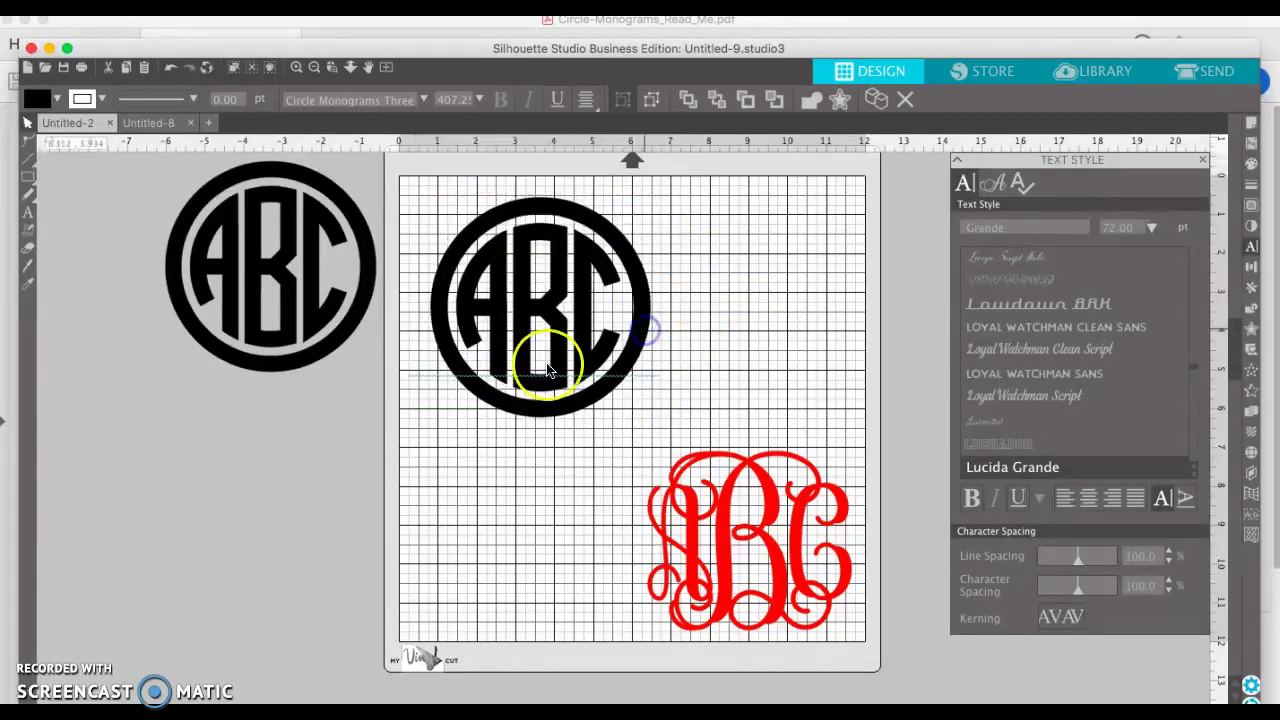
{"action": "double_click", "coordinate": [624, 357]}
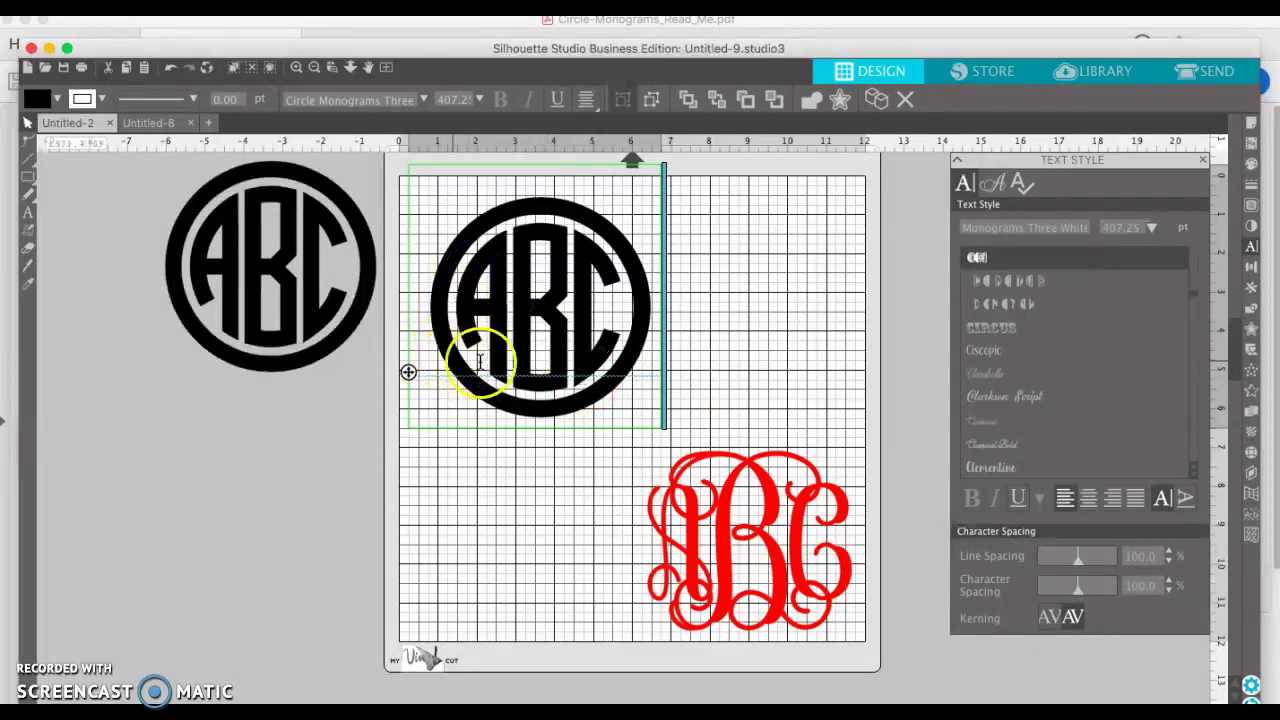
{"action": "left_click", "coordinate": [735, 327]}
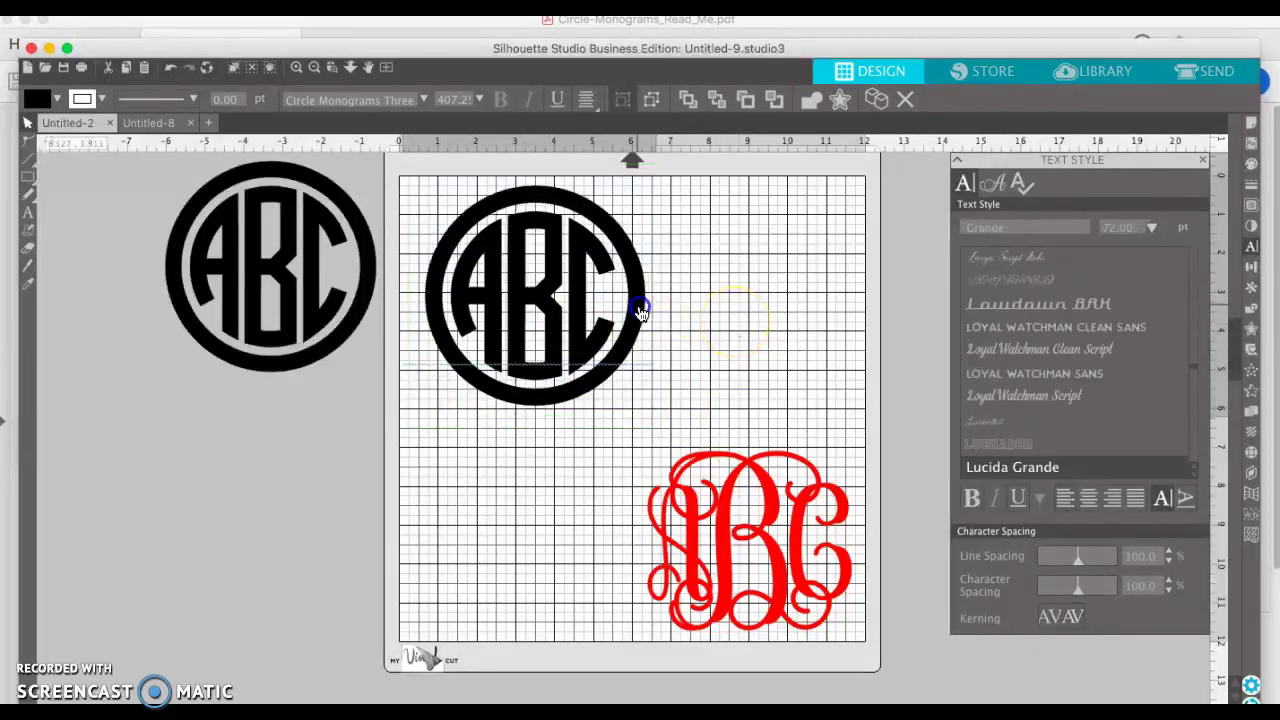
{"action": "left_click", "coordinate": [640, 306]}
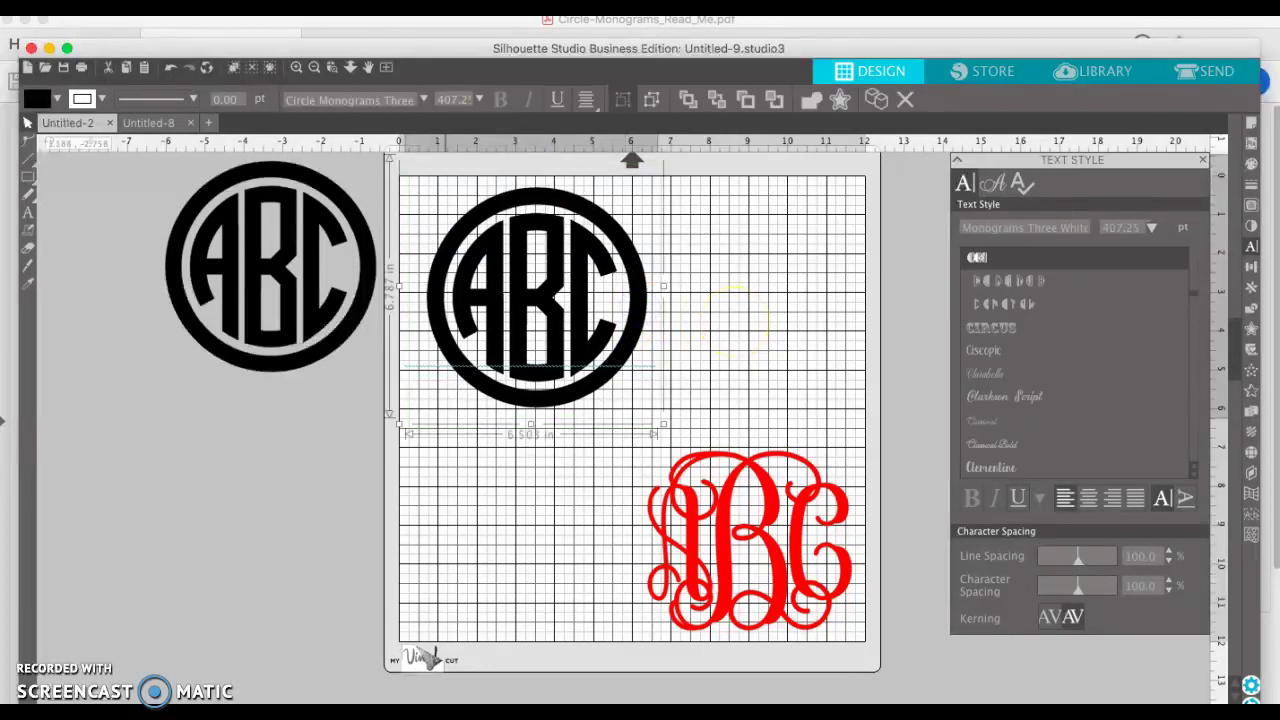
- Convert the ABC monogram to a path and drag it off the mat below the first monogram
{"action": "right_click", "coordinate": [336, 200]}
{"action": "left_click", "coordinate": [388, 177]}
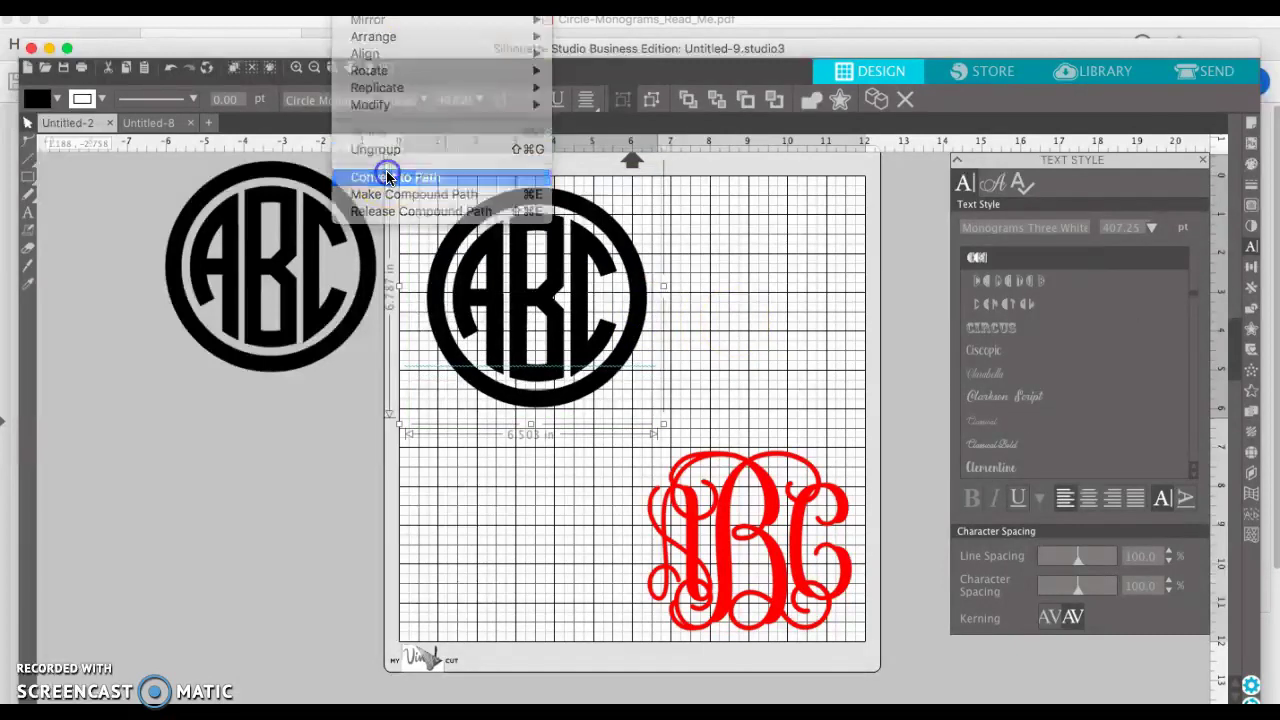
{"action": "left_click", "coordinate": [457, 457]}
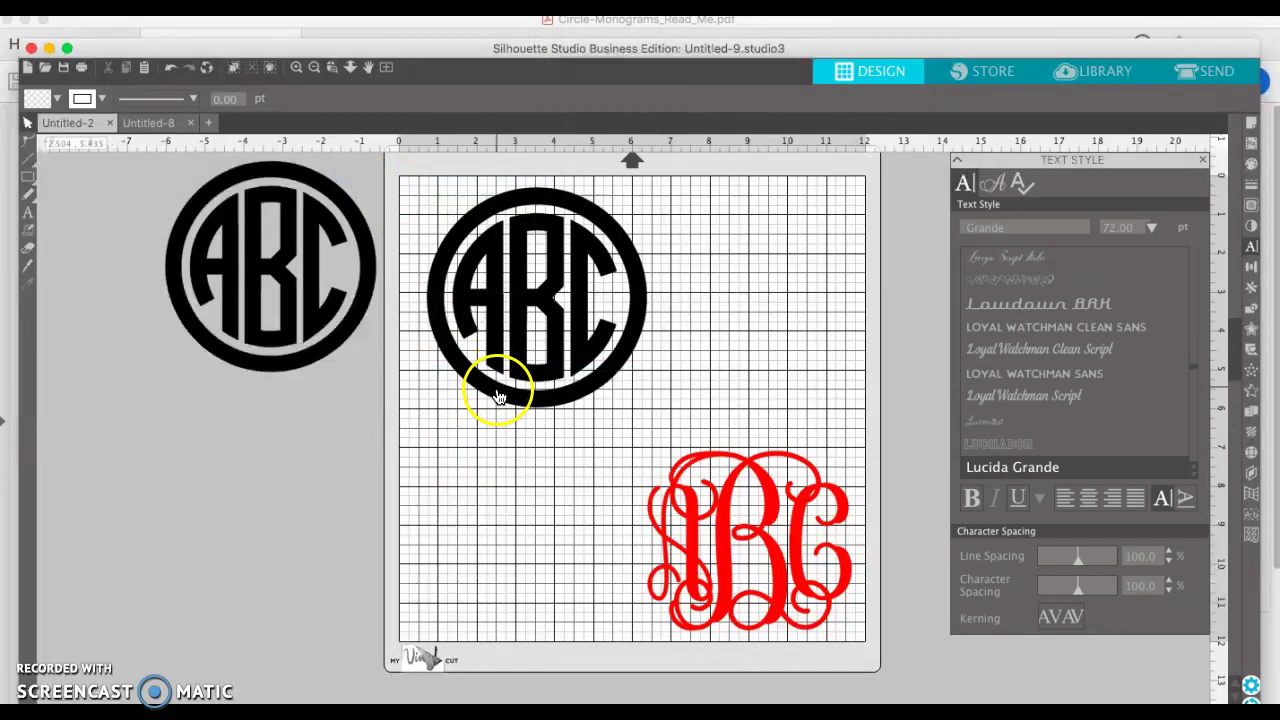
{"action": "left_click_drag", "start_coordinate": [498, 397], "coordinate": [186, 601]}
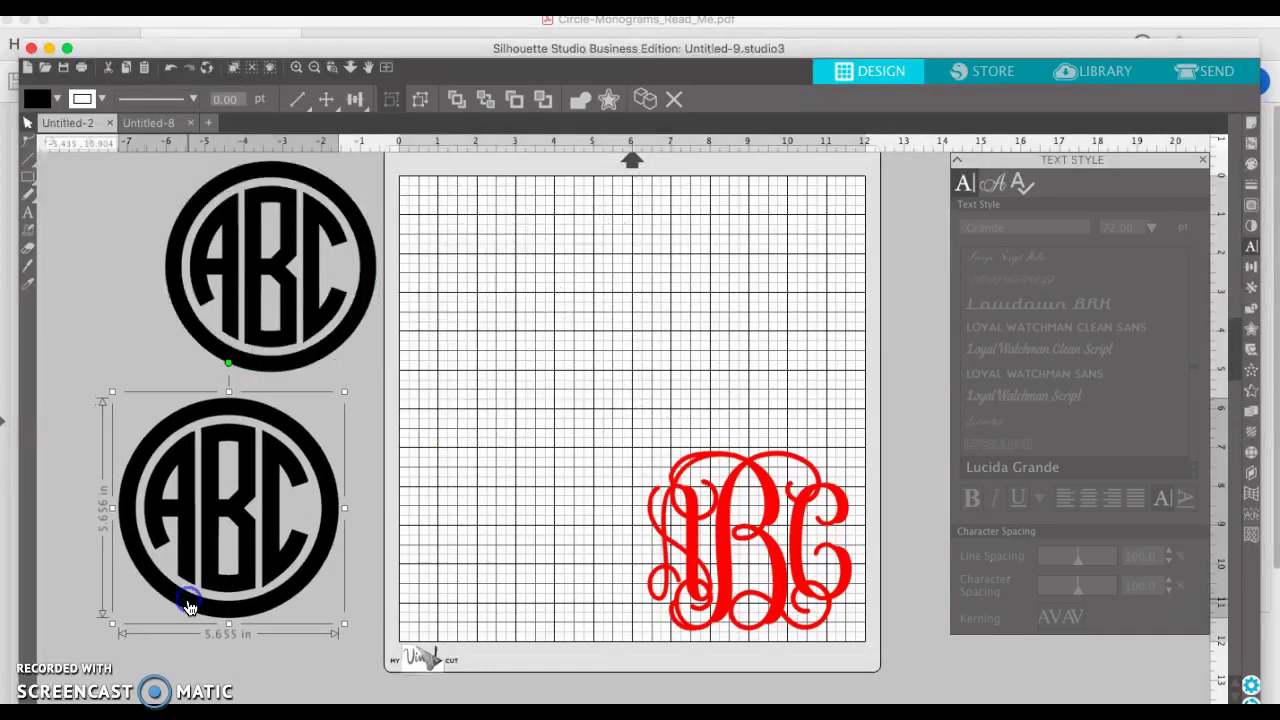
- Inspect the red vine monogram's outline points, then drag it to the mat's top-left corner
{"action": "left_click_drag", "start_coordinate": [728, 590], "coordinate": [580, 393]}
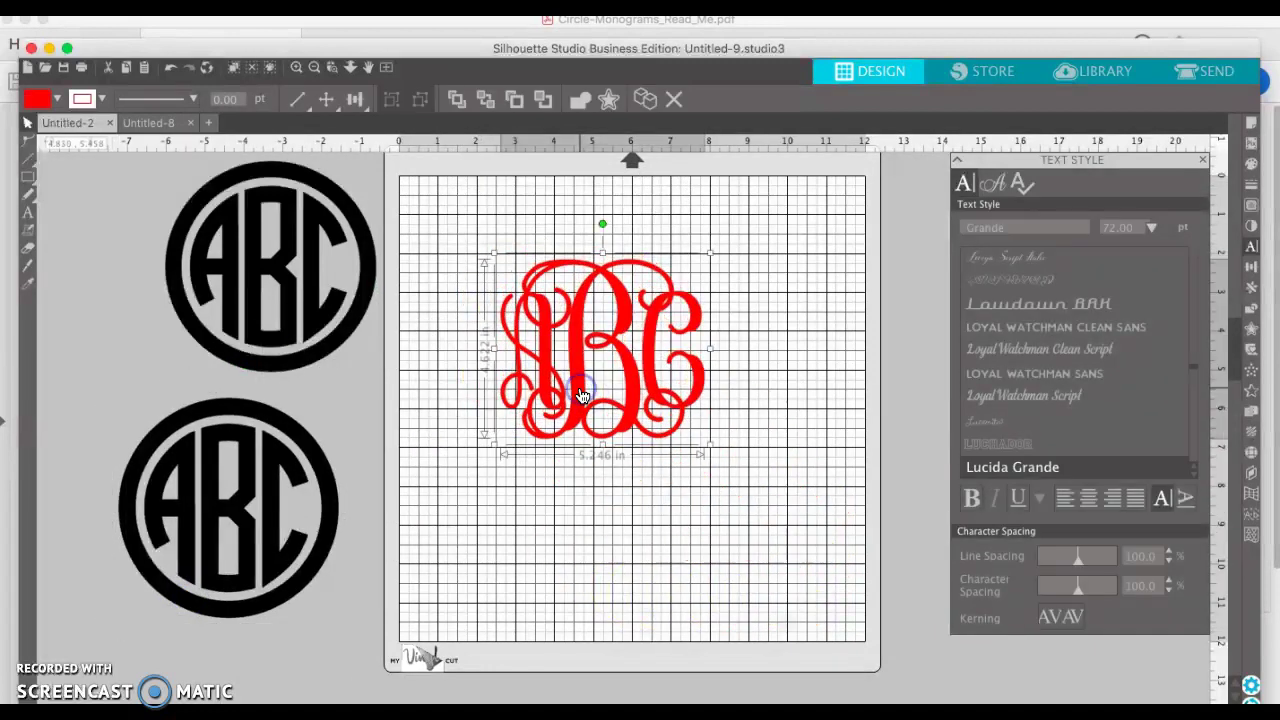
{"action": "double_click", "coordinate": [578, 400]}
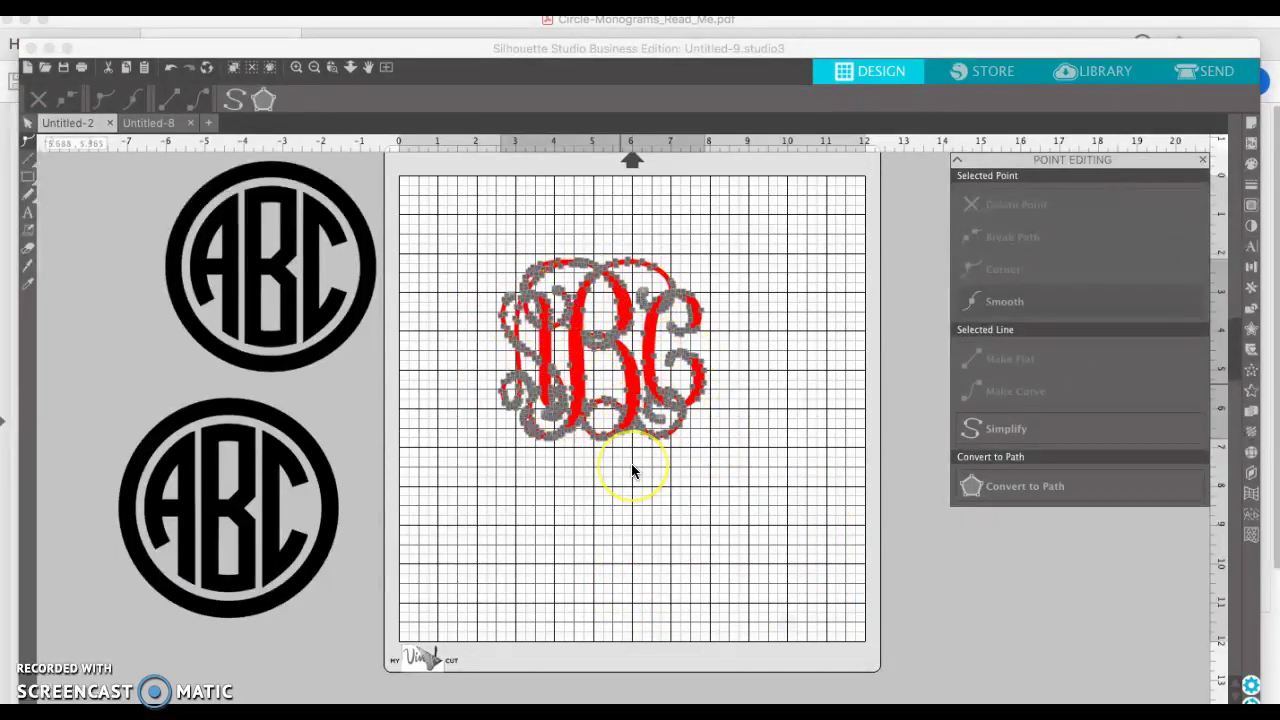
{"action": "left_click", "coordinate": [621, 500]}
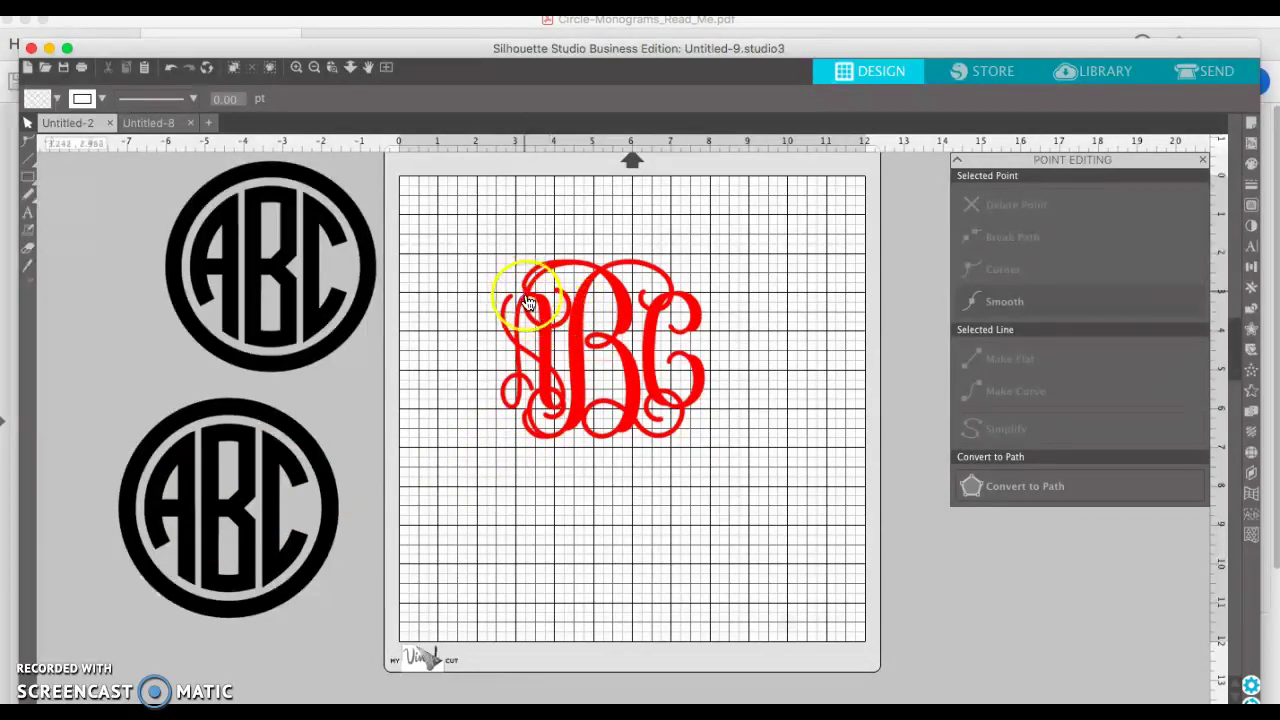
{"action": "double_click", "coordinate": [632, 370]}
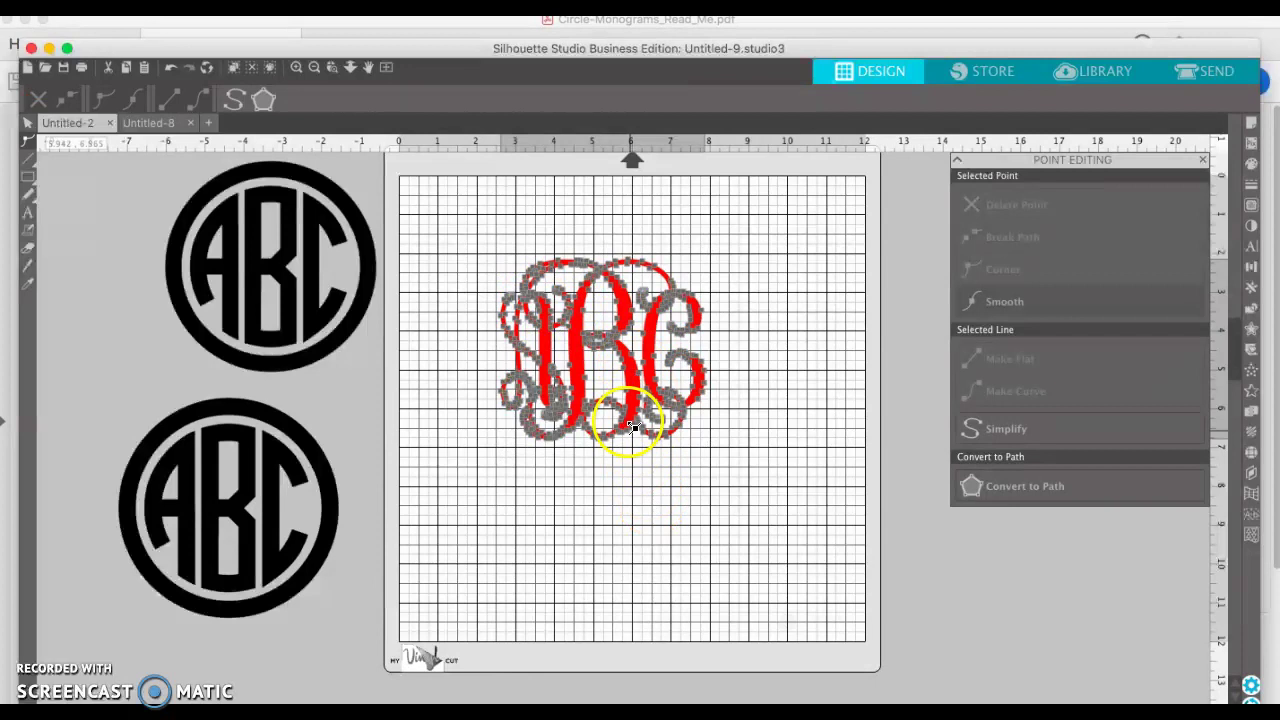
{"action": "left_click", "coordinate": [623, 491]}
{"action": "left_click_drag", "start_coordinate": [603, 416], "coordinate": [528, 346]}
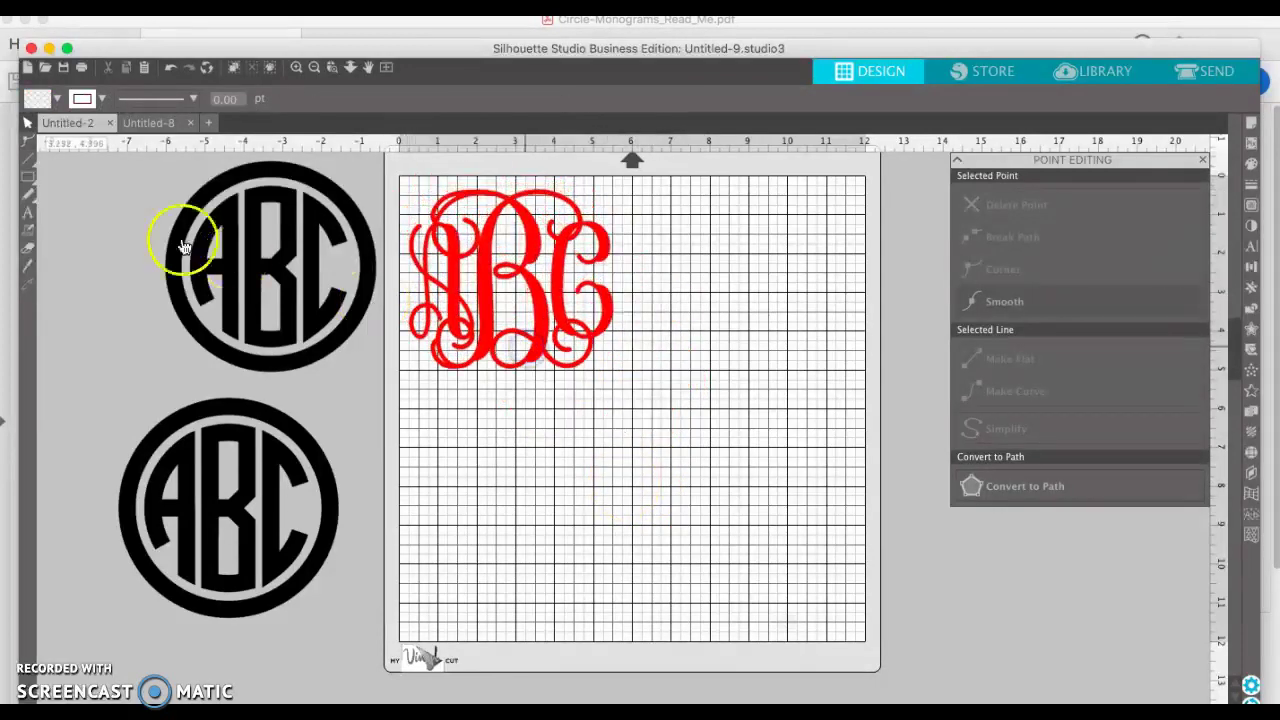
- Type 'abc' low on the mat, enlarge it to about 5.2 in wide and shift it up-left
{"action": "left_click", "coordinate": [25, 214]}
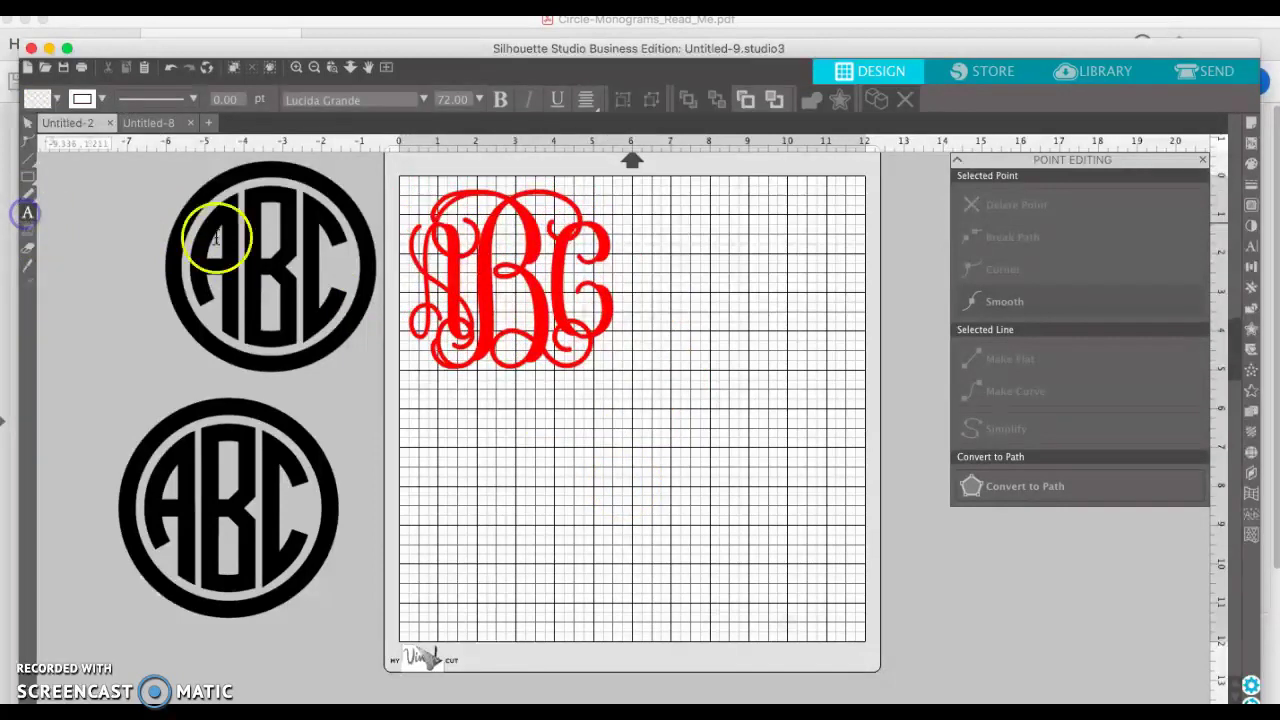
{"action": "left_click", "coordinate": [639, 540]}
{"action": "type", "text": "ab"}
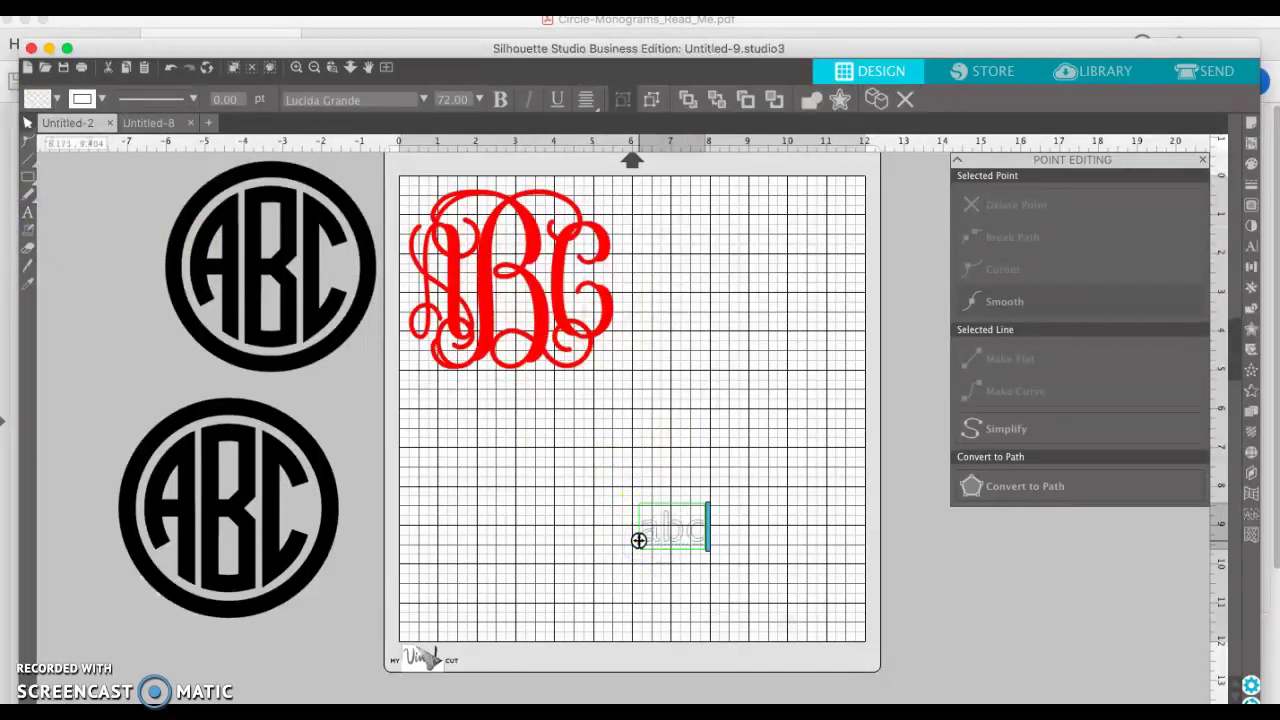
{"action": "type", "text": "c"}
{"action": "left_click", "coordinate": [686, 525]}
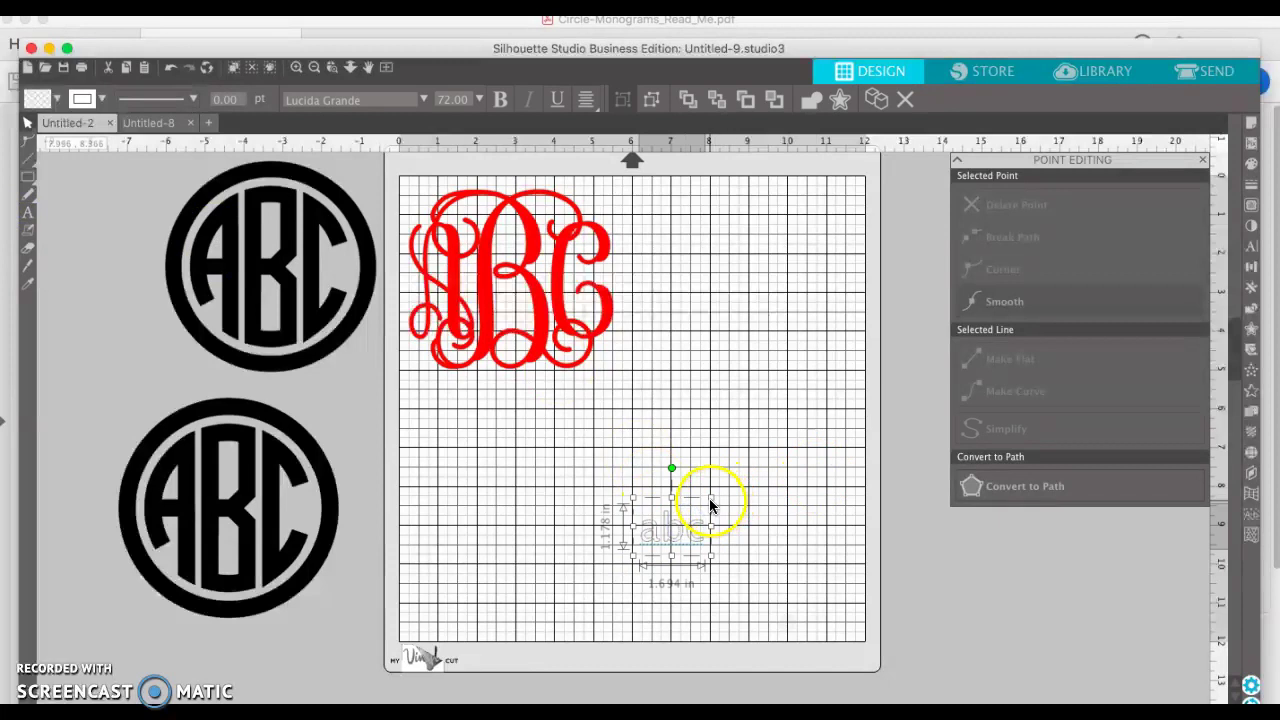
{"action": "left_click_drag", "start_coordinate": [711, 498], "coordinate": [837, 391]}
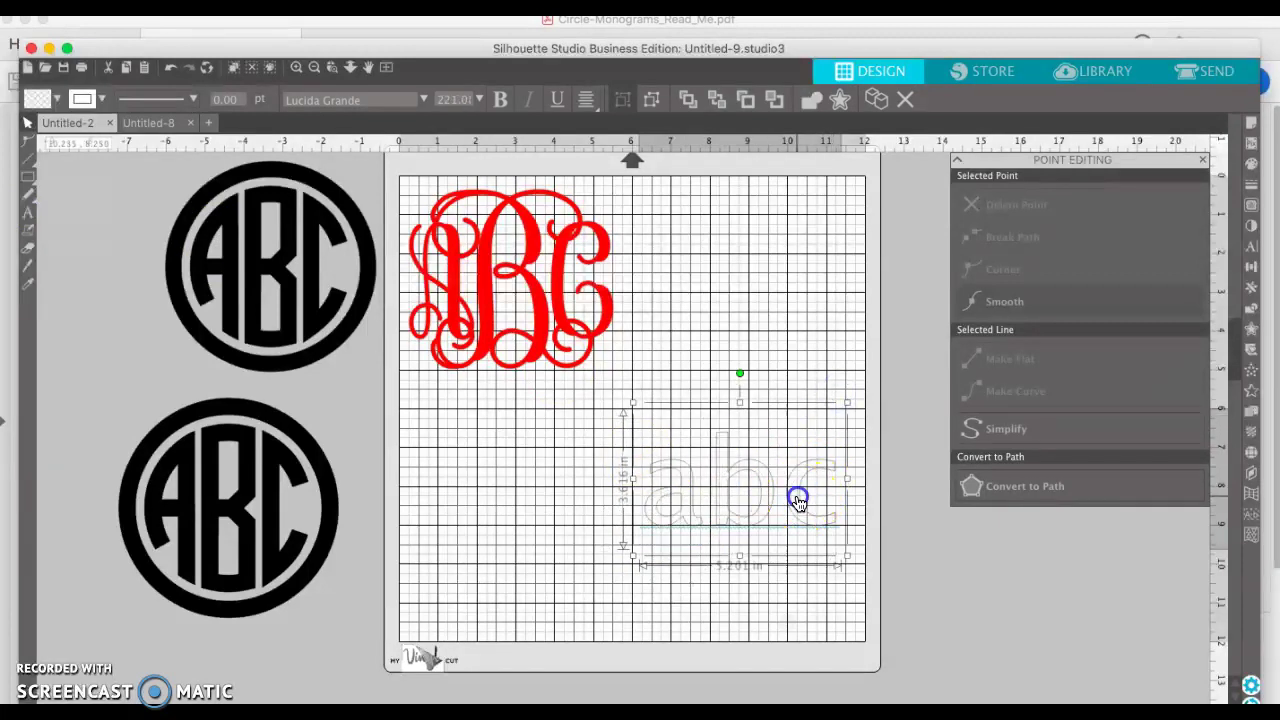
{"action": "left_click_drag", "start_coordinate": [803, 494], "coordinate": [757, 470]}
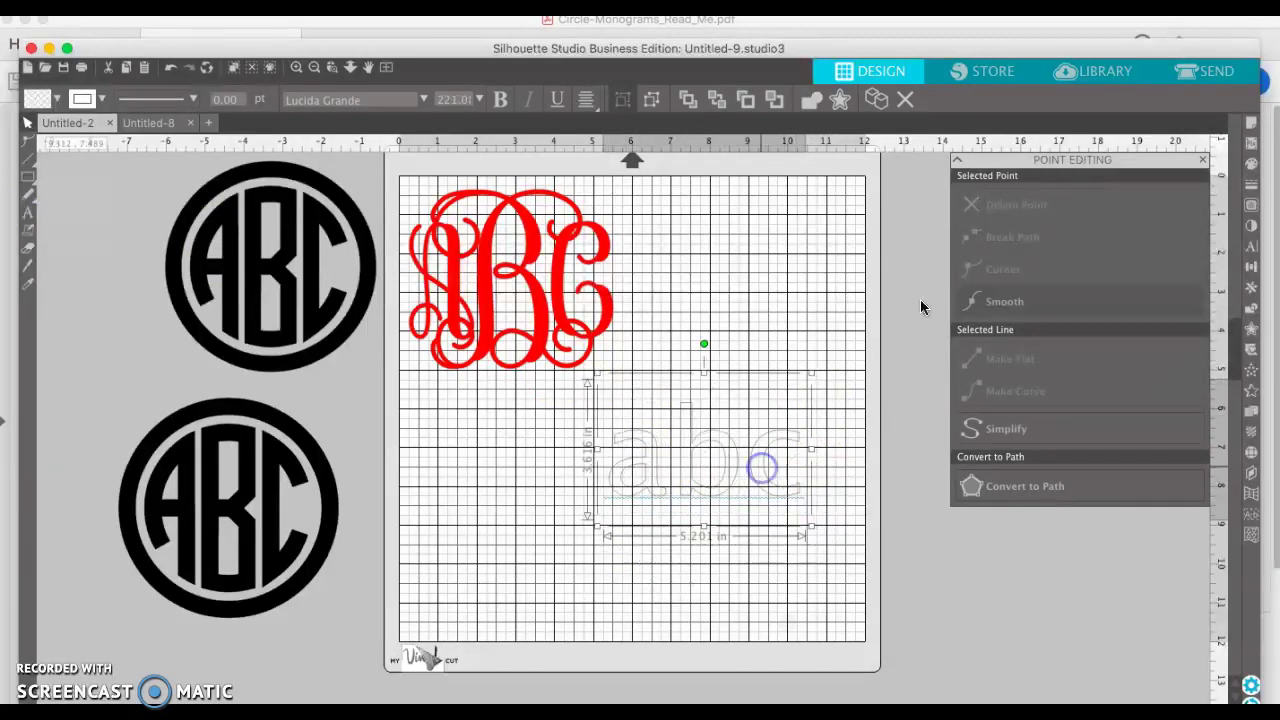
- Fill the abc text with red and adjust its outline colour
{"action": "left_click", "coordinate": [1251, 164]}
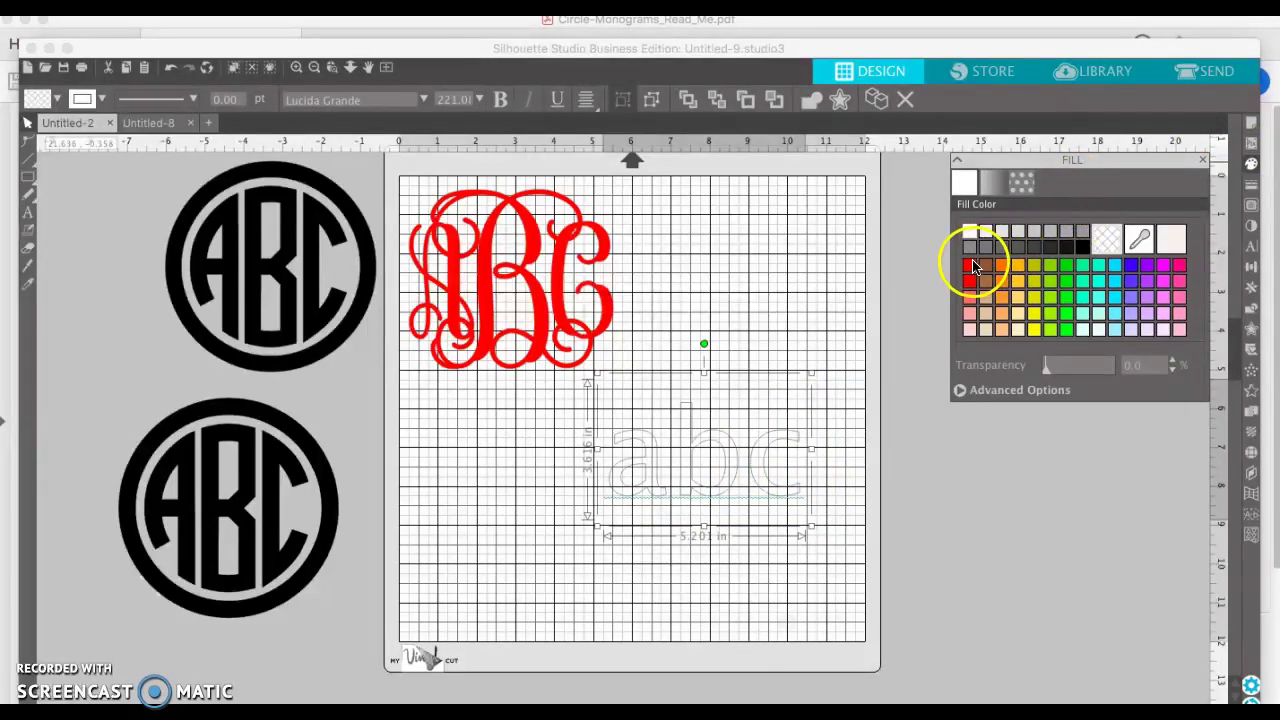
{"action": "left_click", "coordinate": [970, 265]}
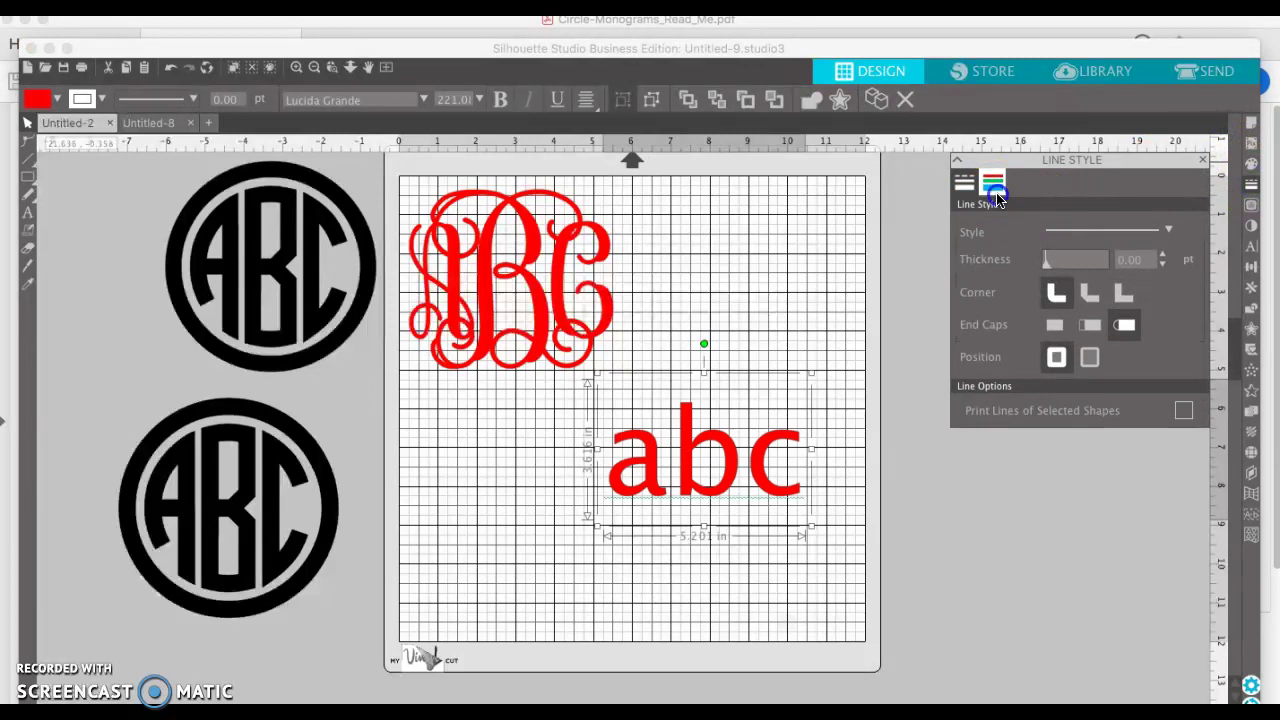
{"action": "left_click", "coordinate": [995, 190]}
{"action": "left_click", "coordinate": [1240, 253]}
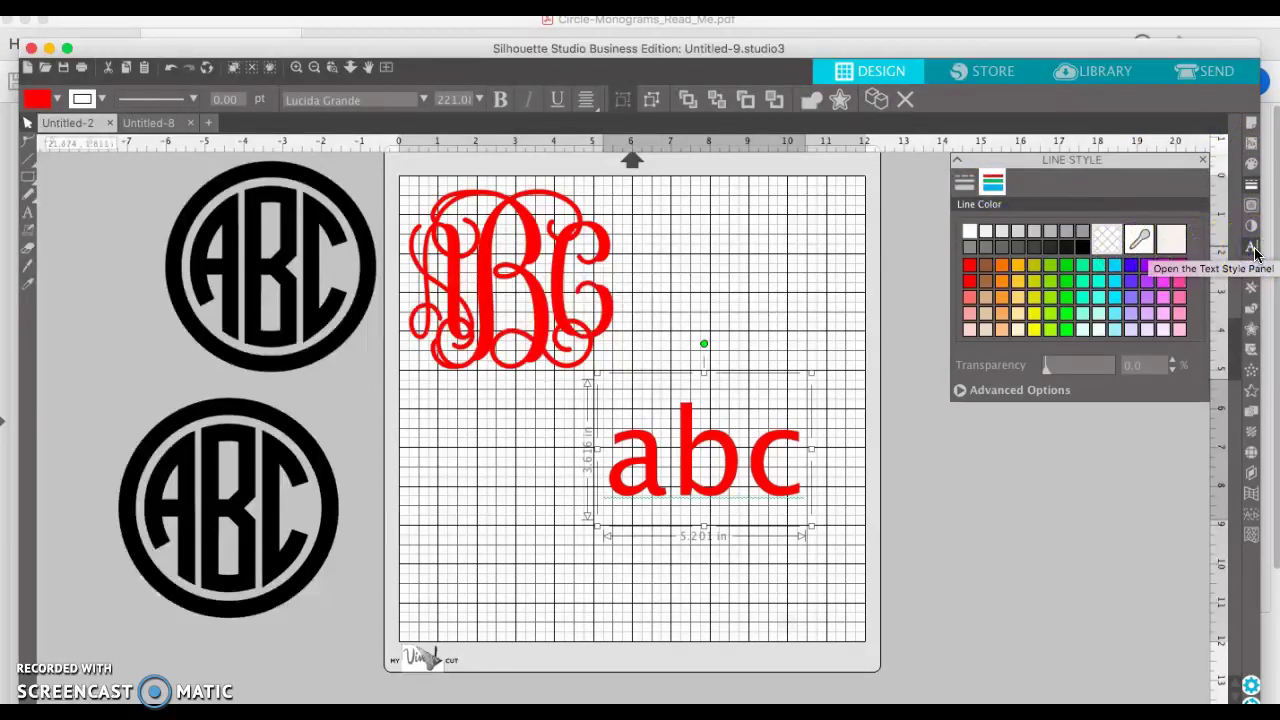
{"action": "left_click", "coordinate": [1253, 249]}
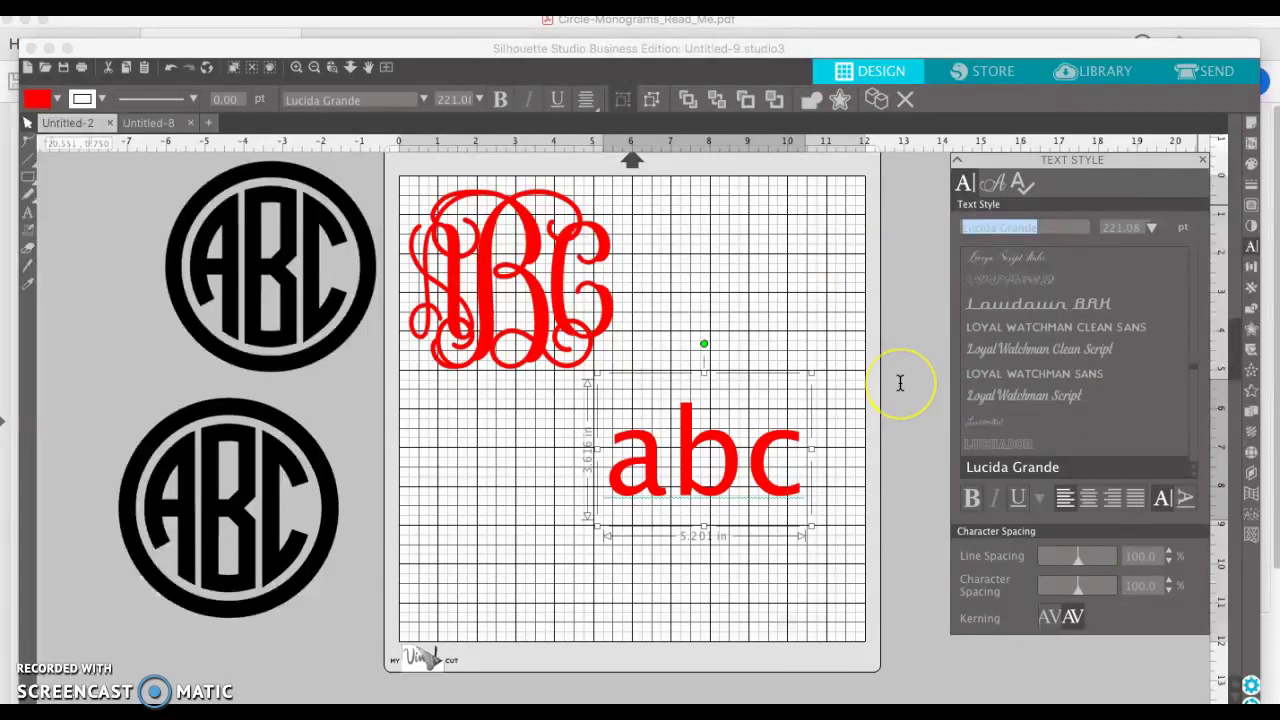
- Set the abc text in the Vine Monograms font, briefly trying Violeta first
{"action": "type", "text": "vine Monograms"}
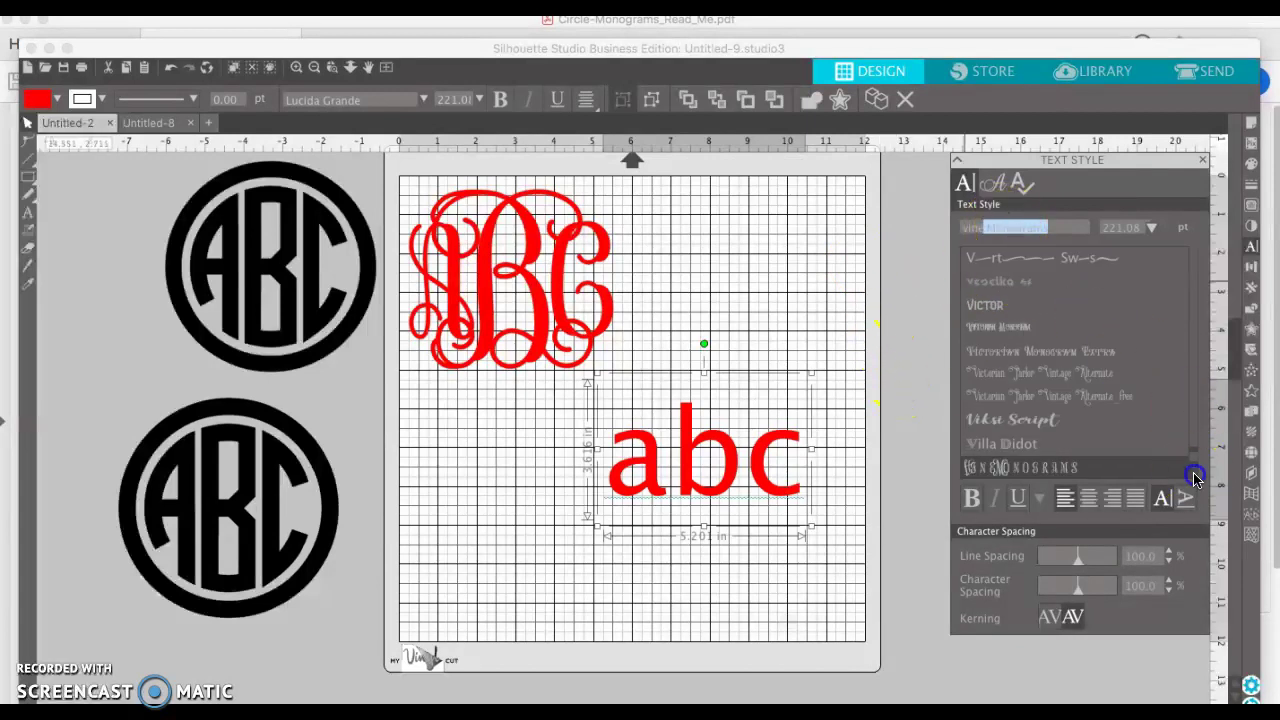
{"action": "scroll", "coordinate": [1194, 477], "scroll_direction": "down", "scroll_amount": 4}
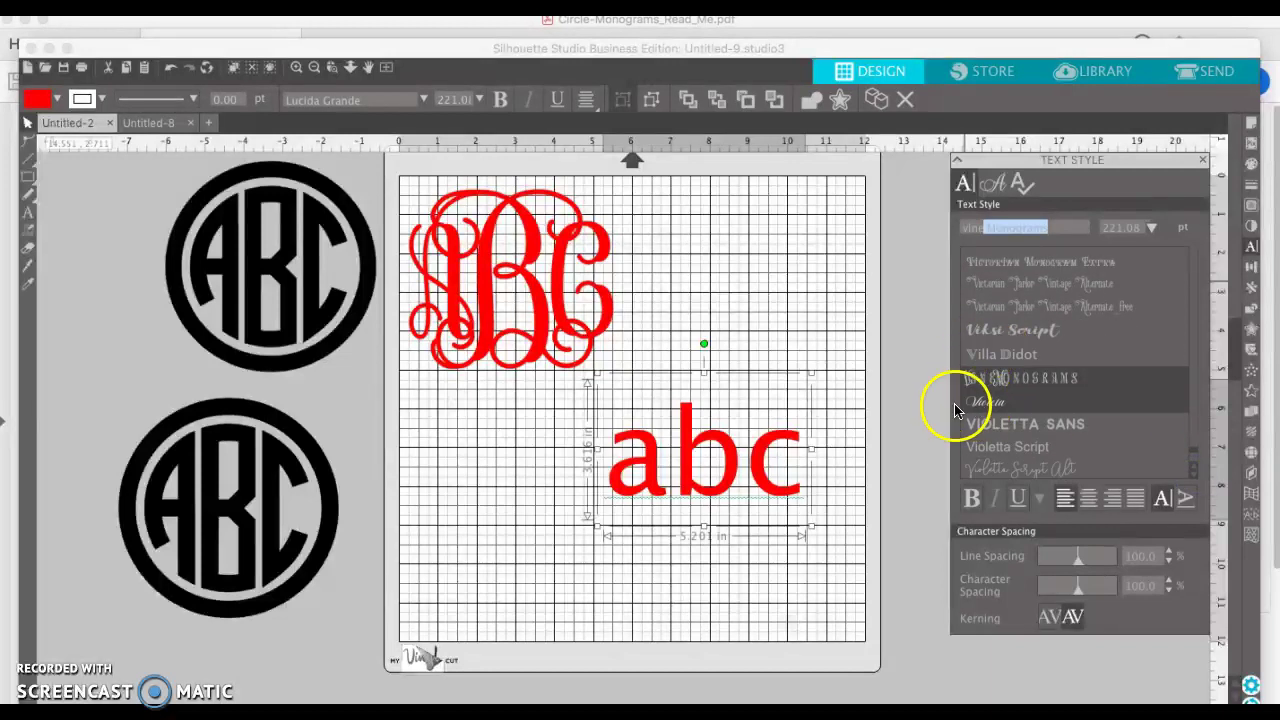
{"action": "left_click", "coordinate": [977, 381]}
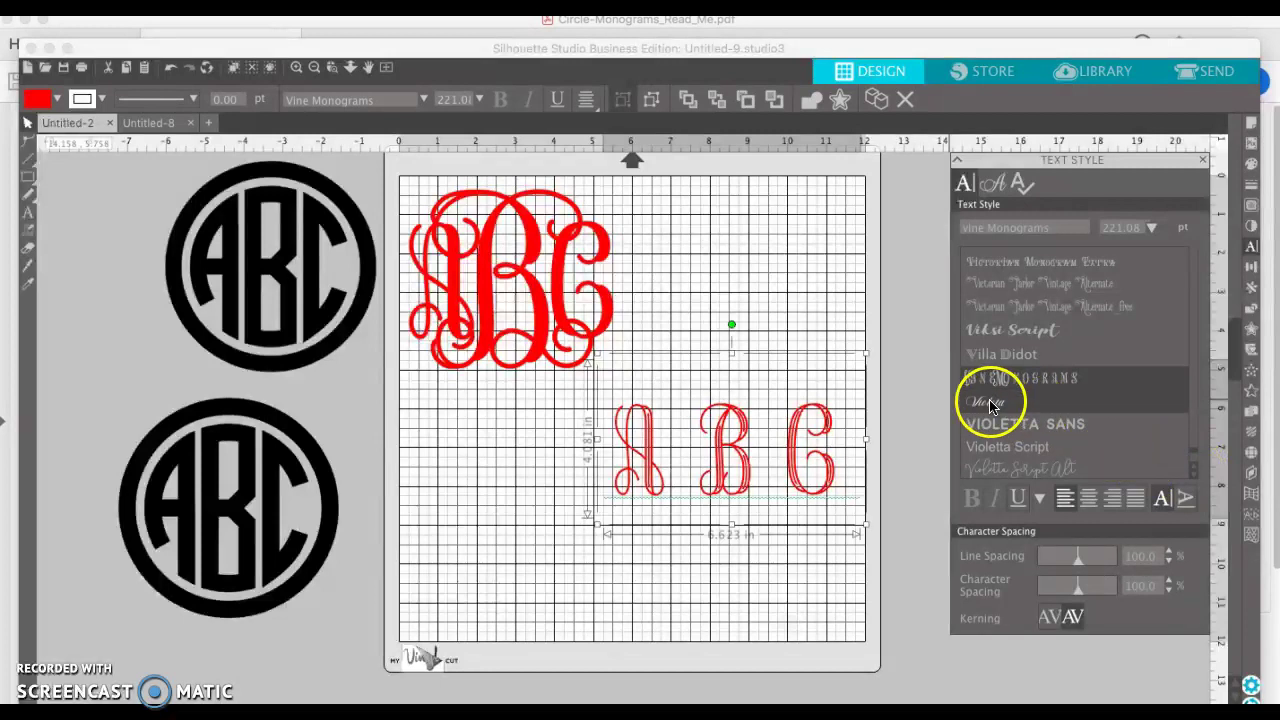
{"action": "left_click", "coordinate": [980, 401]}
{"action": "left_click", "coordinate": [996, 355]}
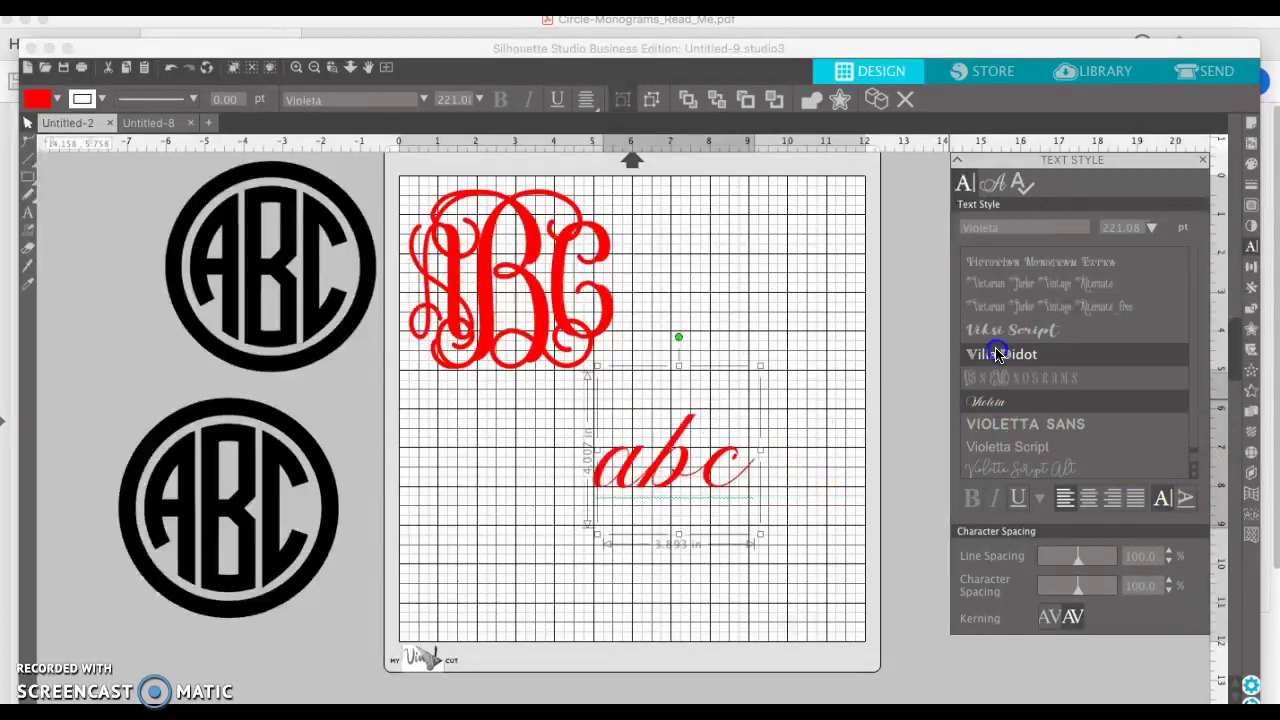
{"action": "left_click", "coordinate": [989, 377]}
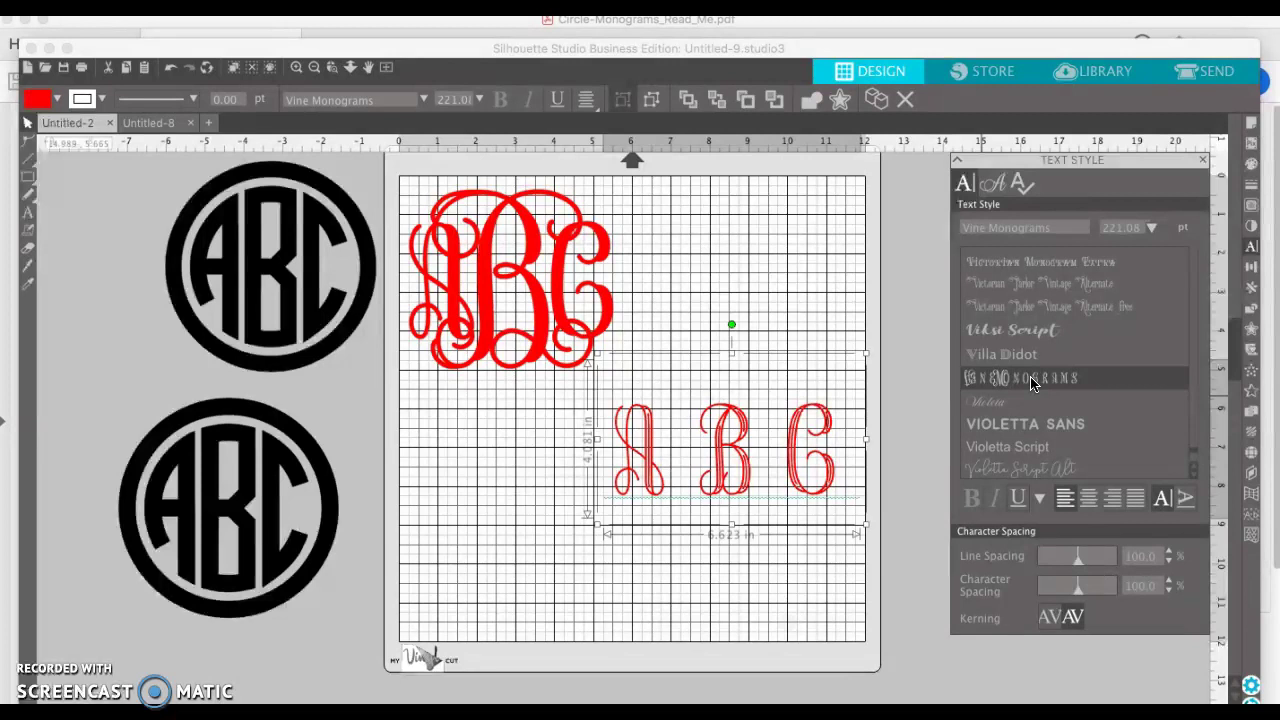
{"action": "left_click", "coordinate": [800, 425]}
- Try the Inline, Open, Open Bold and Solid monogram letter styles, settling on Solid
{"action": "left_click", "coordinate": [1040, 503]}
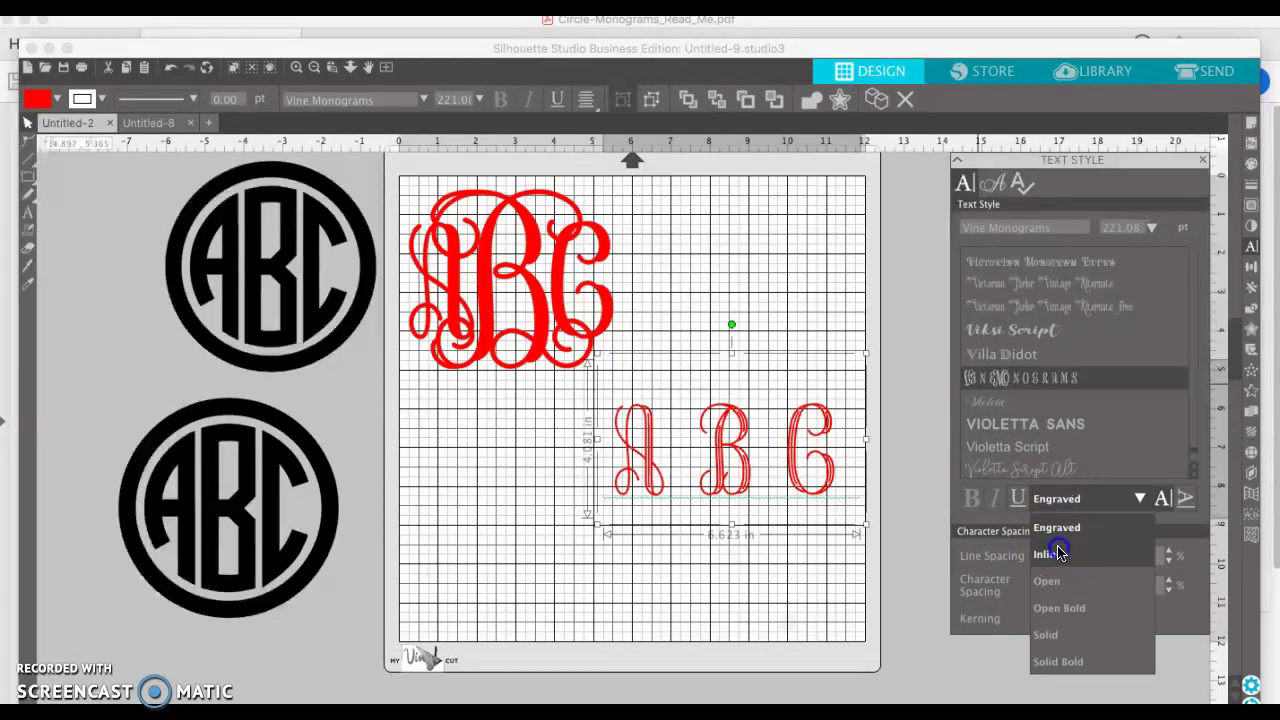
{"action": "left_click", "coordinate": [1058, 553]}
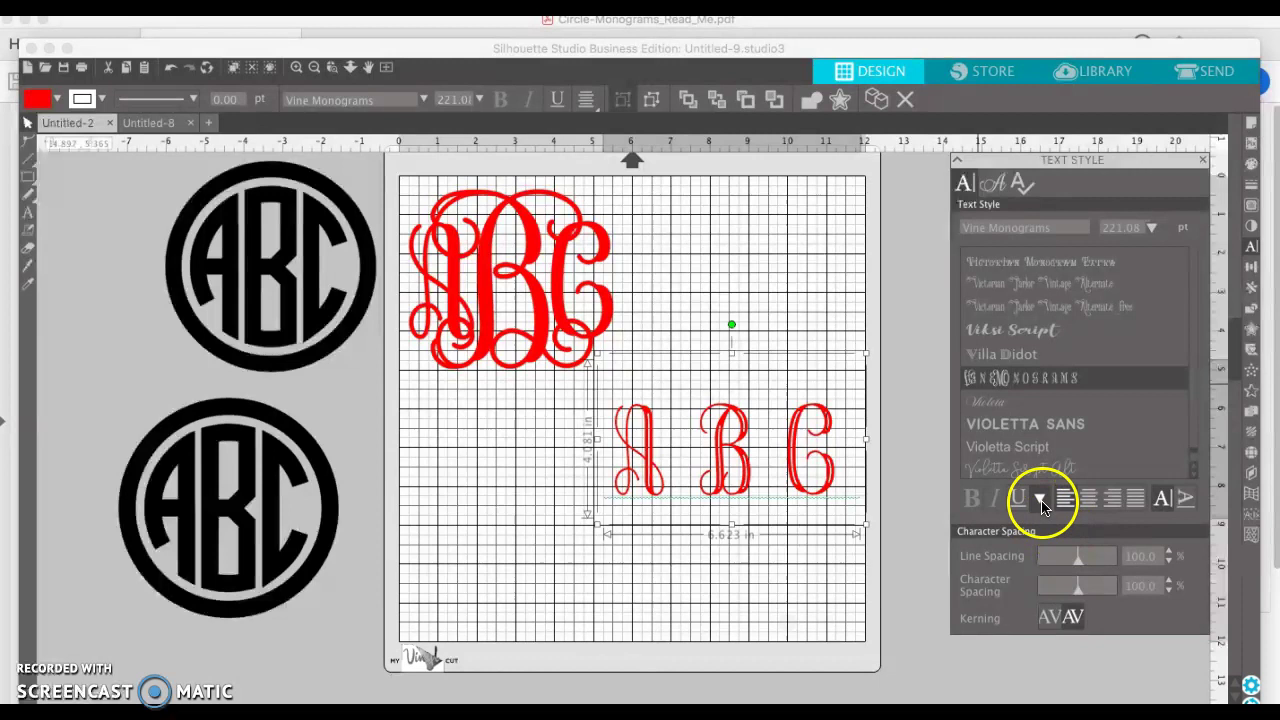
{"action": "left_click", "coordinate": [1040, 503]}
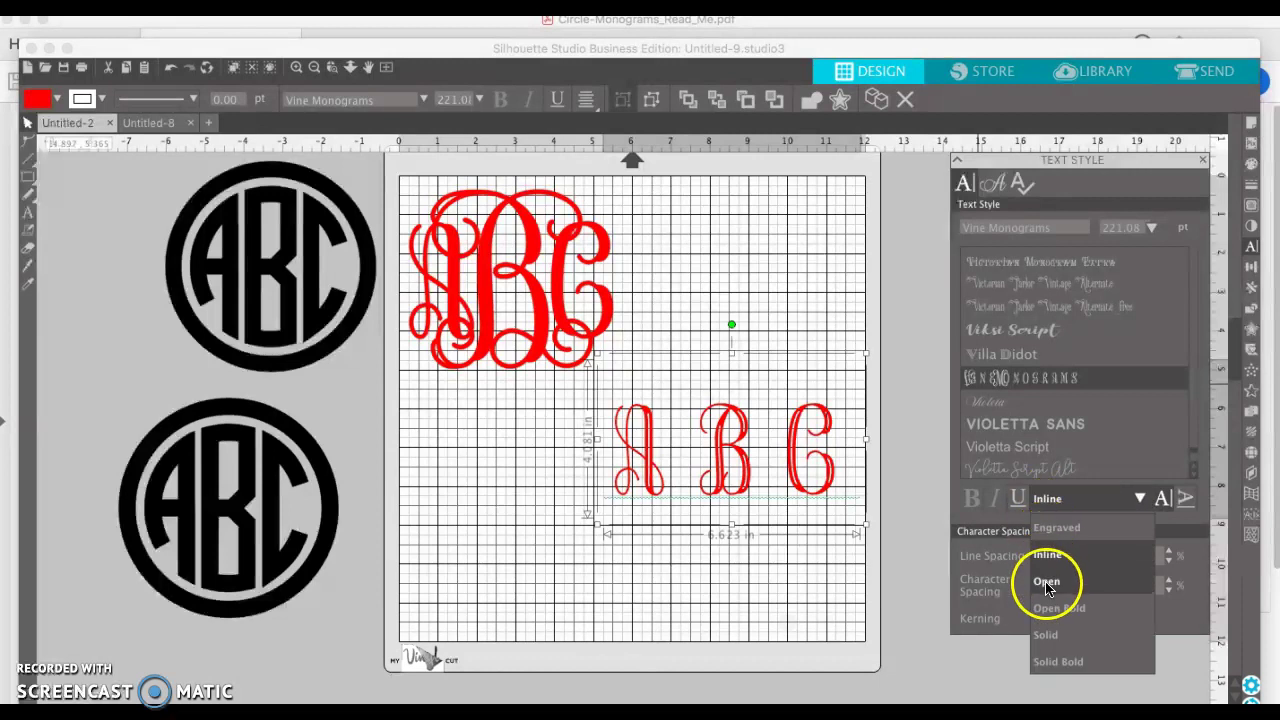
{"action": "left_click", "coordinate": [1046, 583]}
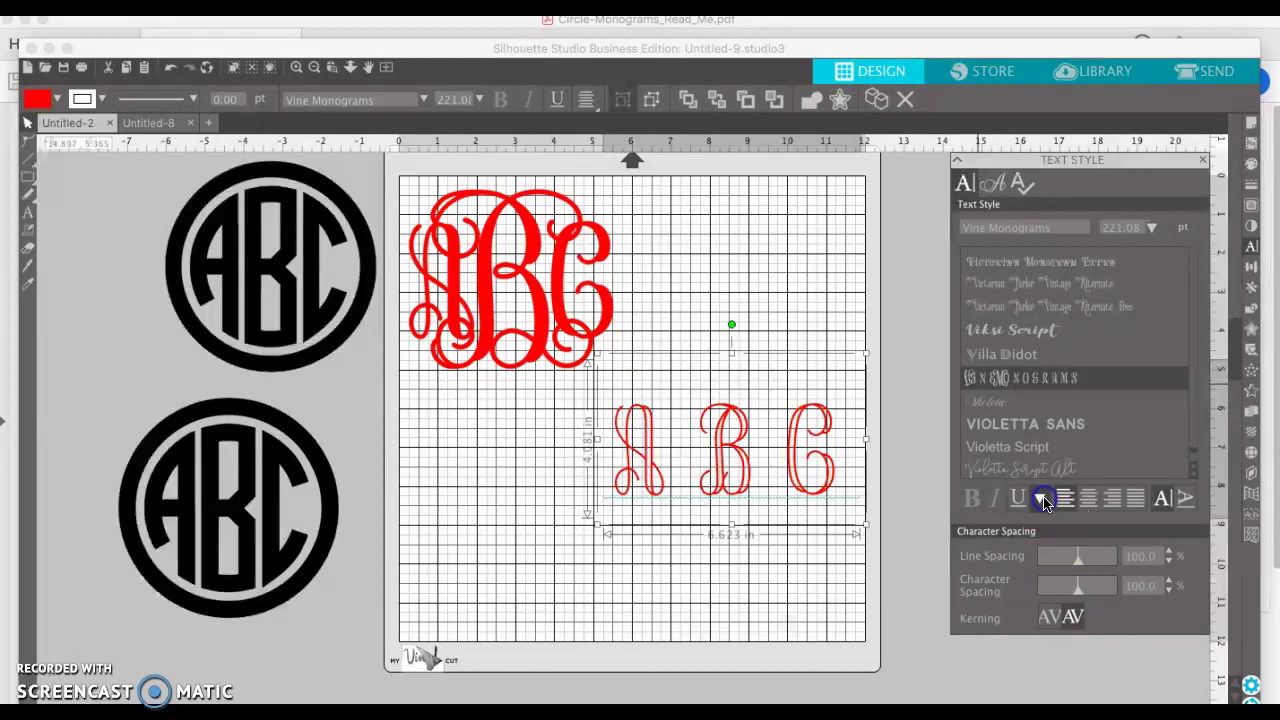
{"action": "left_click", "coordinate": [1041, 500]}
{"action": "left_click", "coordinate": [1057, 601]}
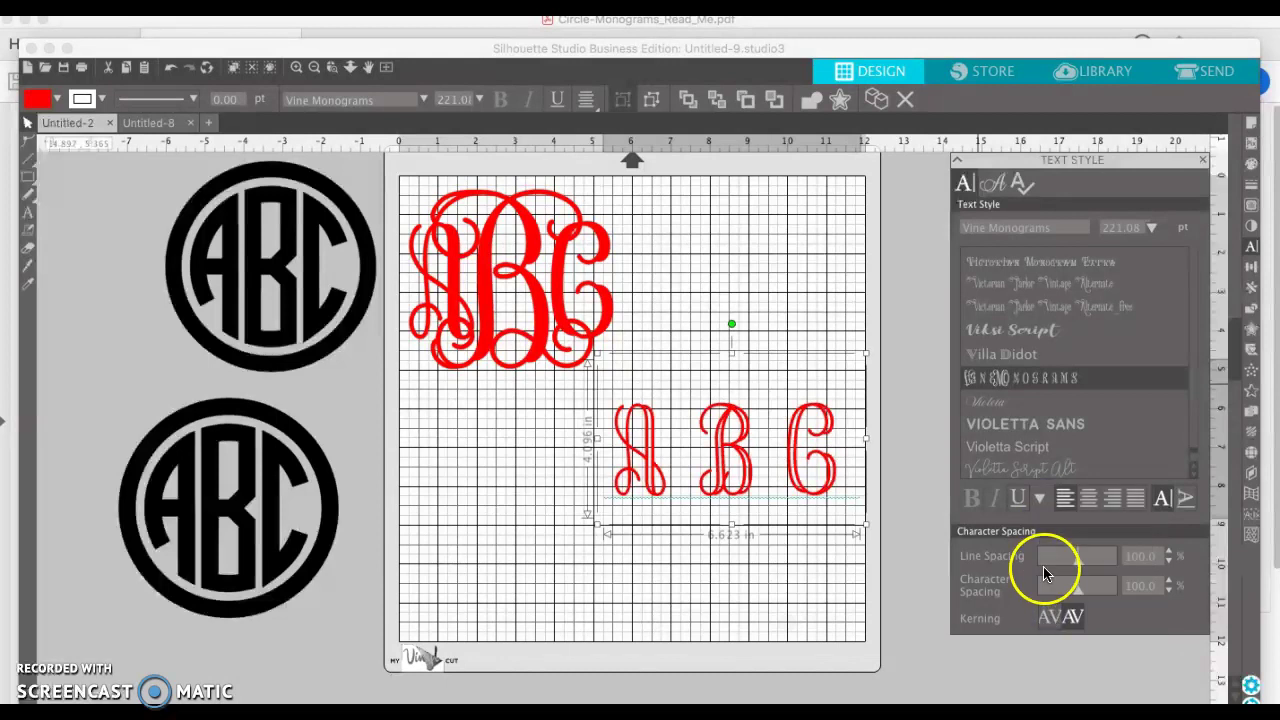
{"action": "left_click", "coordinate": [1041, 505]}
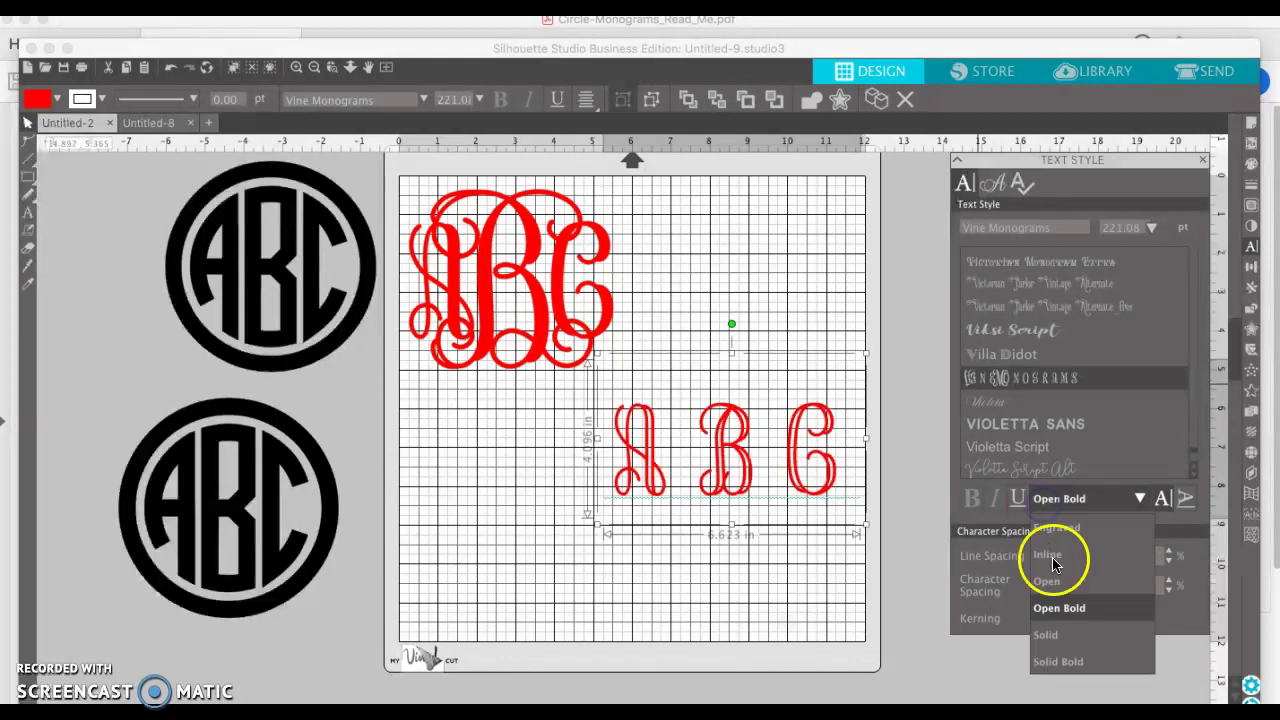
{"action": "left_click", "coordinate": [1055, 640]}
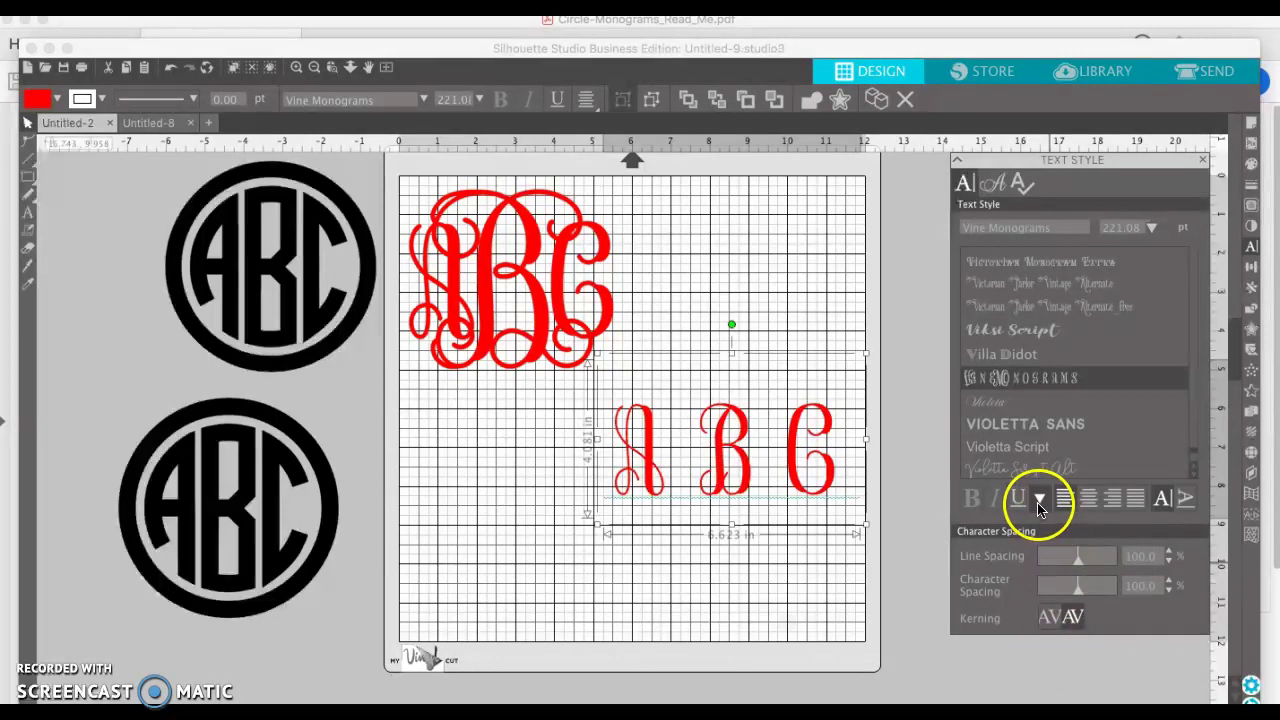
{"action": "left_click", "coordinate": [1041, 505]}
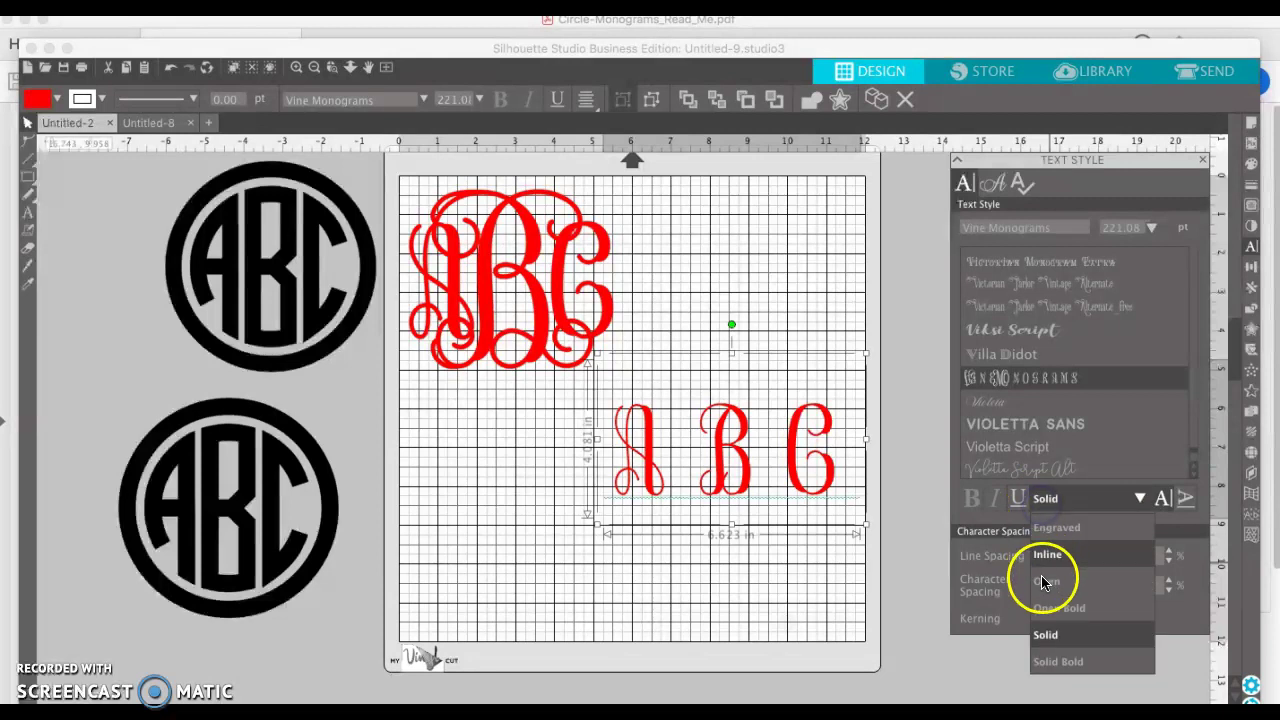
{"action": "left_click", "coordinate": [1047, 668]}
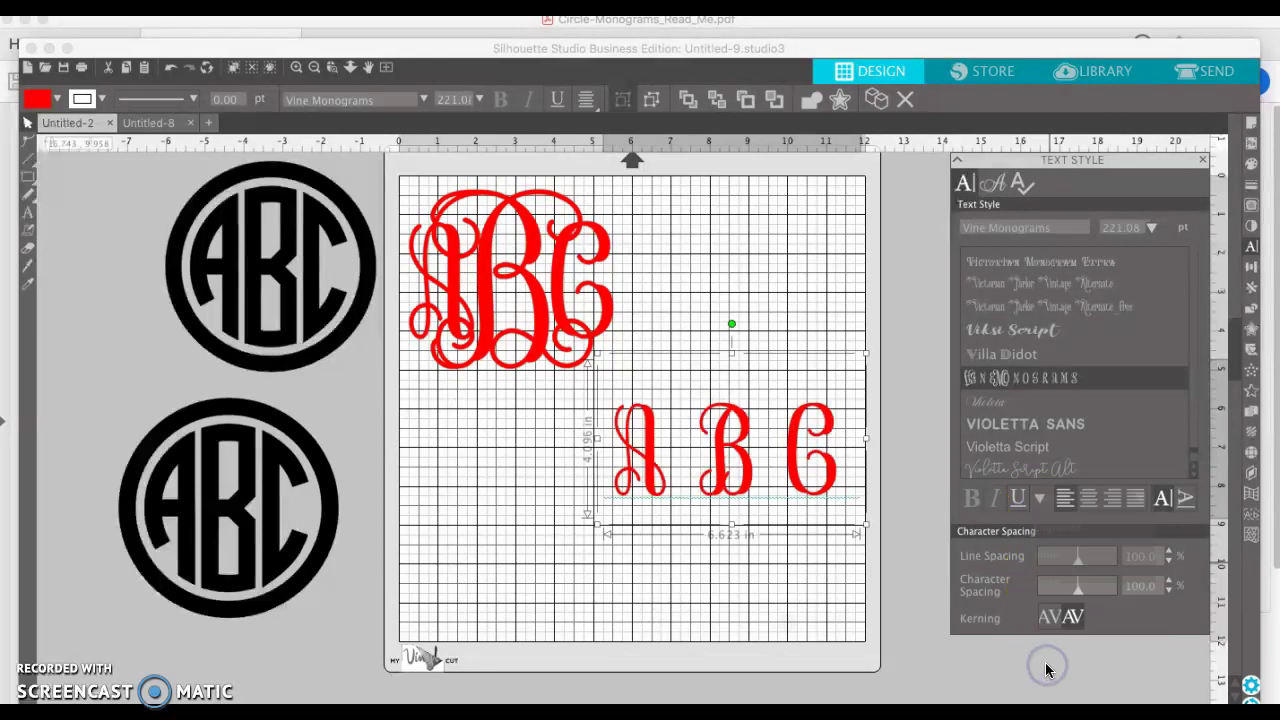
- Delete the B and C from the lower text, leaving only the A
{"action": "left_click", "coordinate": [748, 490]}
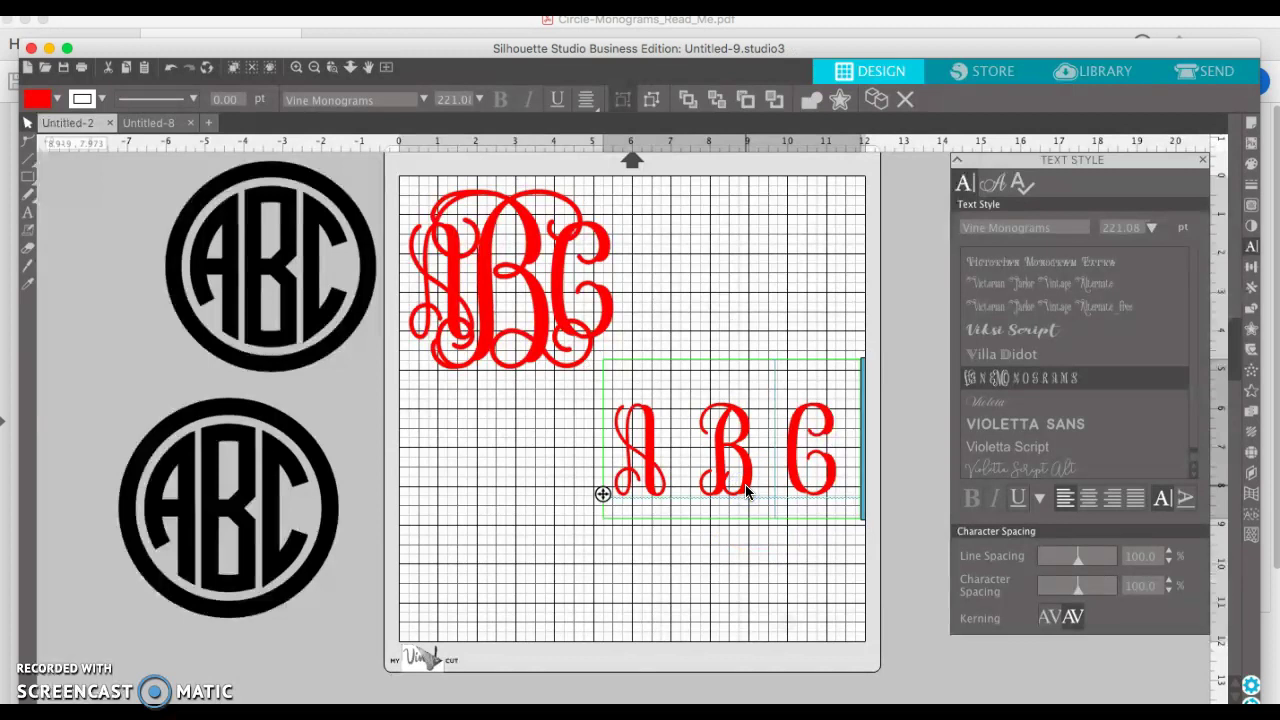
{"action": "left_click", "coordinate": [860, 487]}
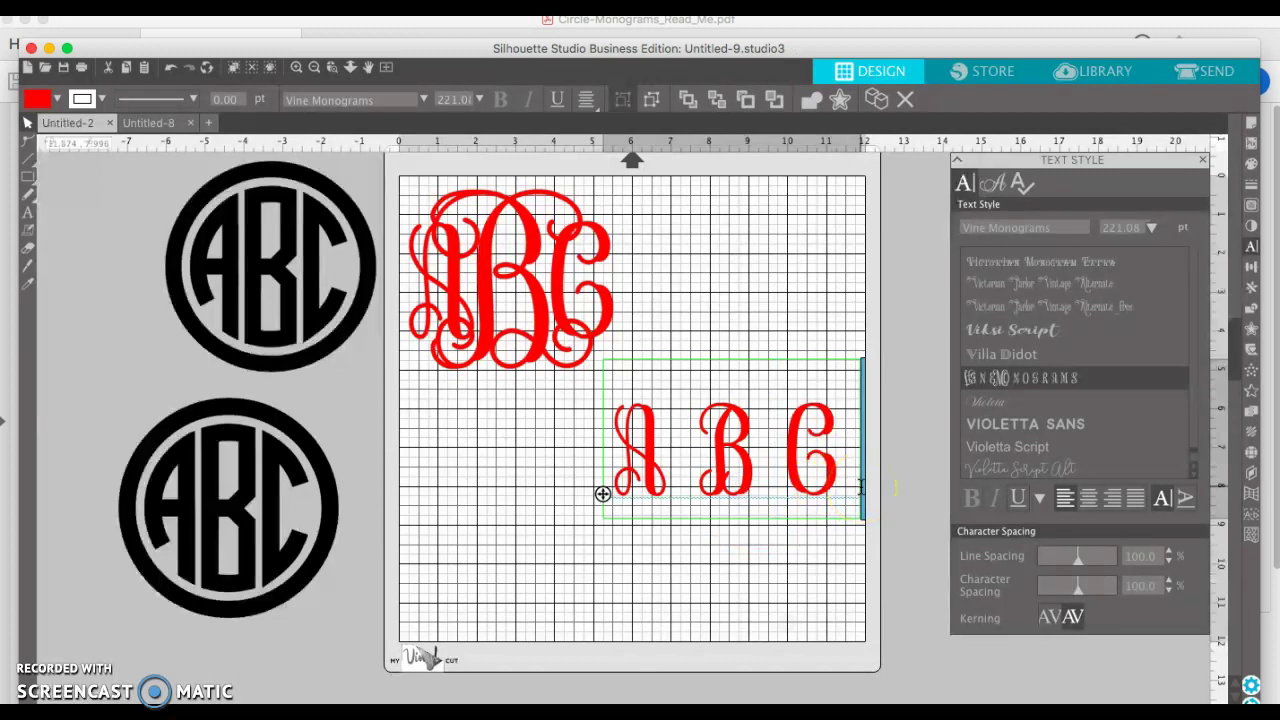
{"action": "key", "text": "BackSpace"}
{"action": "key", "text": "BackSpace"}
{"action": "key", "text": "BackSpace"}
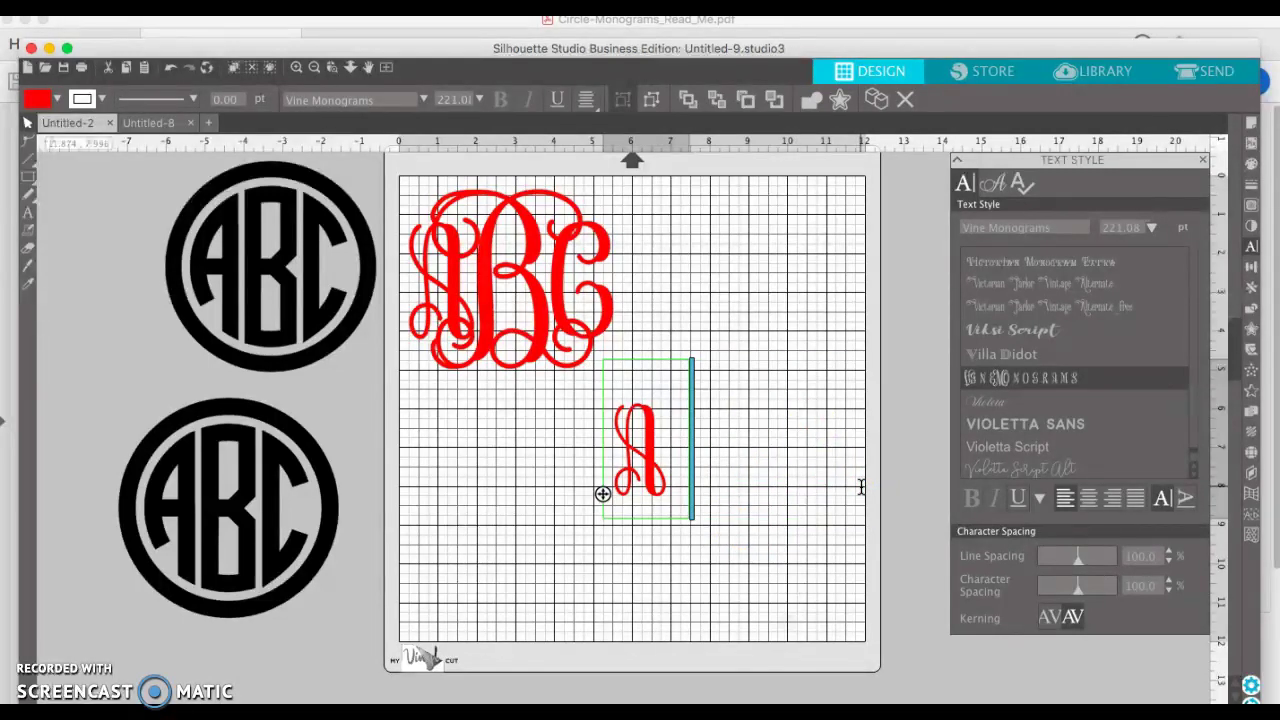
{"action": "key", "text": "BackSpace"}
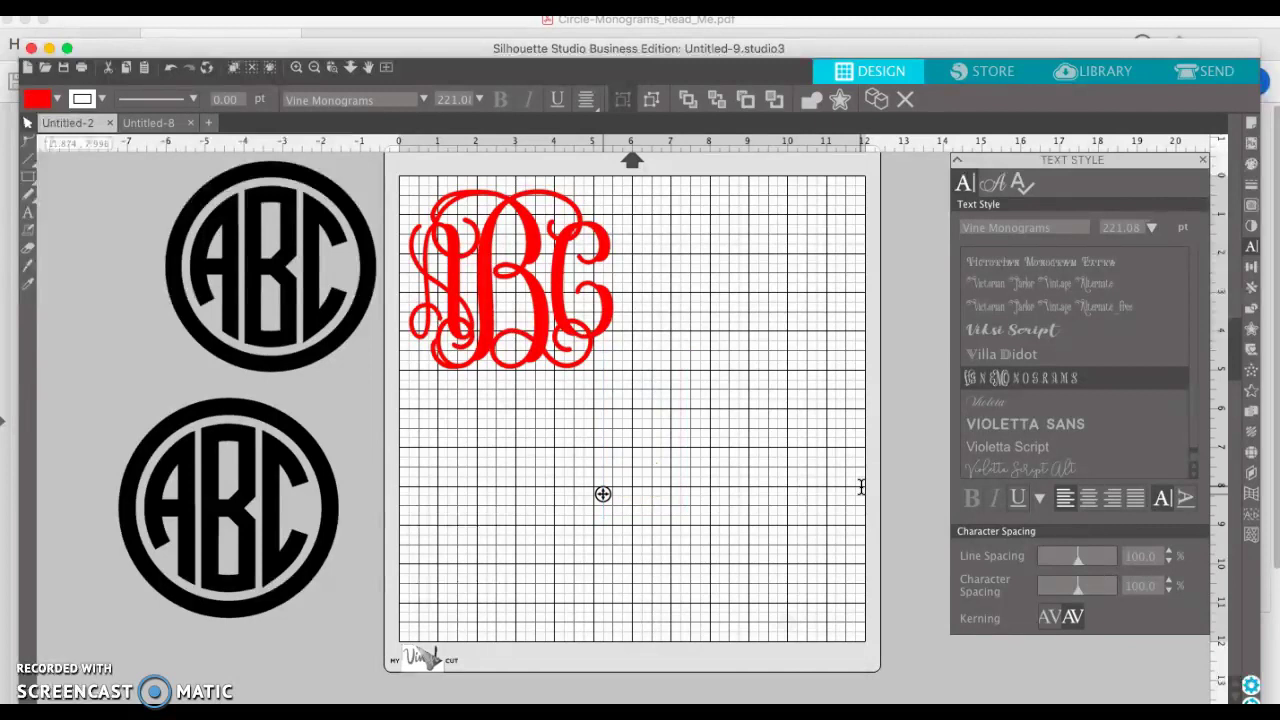
- Type ABC back into the Vine Monograms text box to form an interlocked monogram
{"action": "type", "text": "AB"}
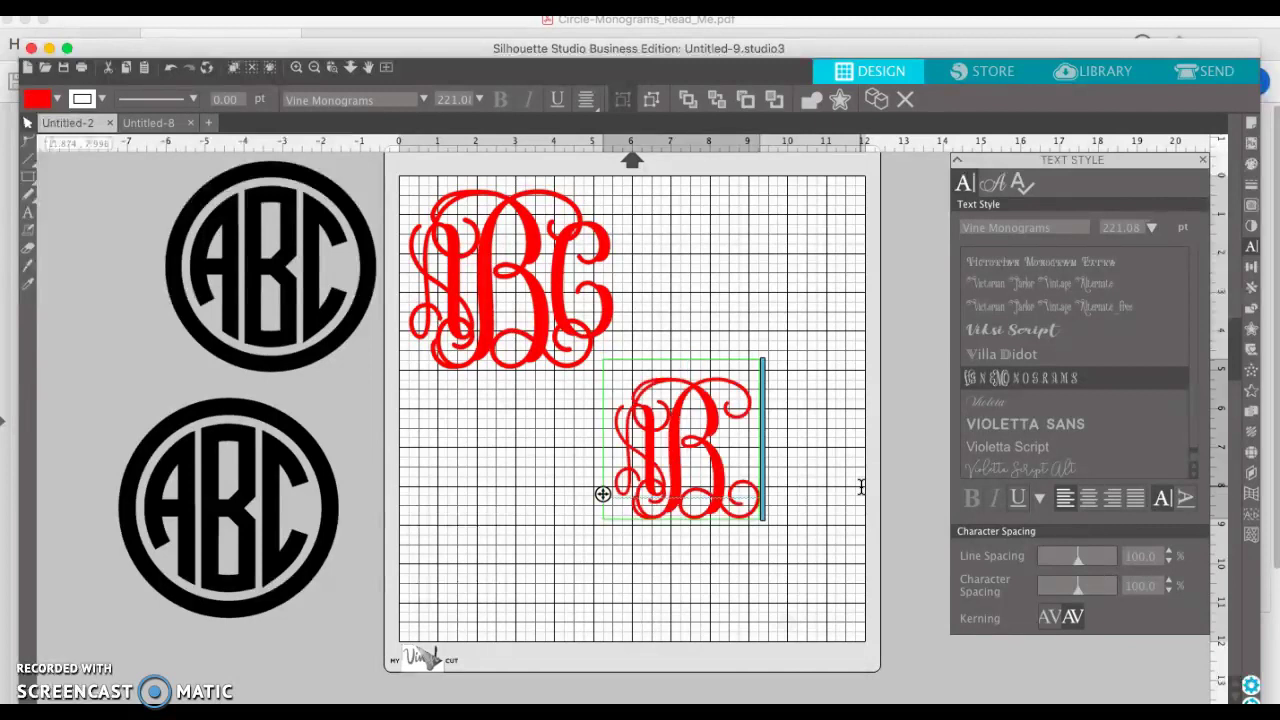
{"action": "type", "text": "C"}
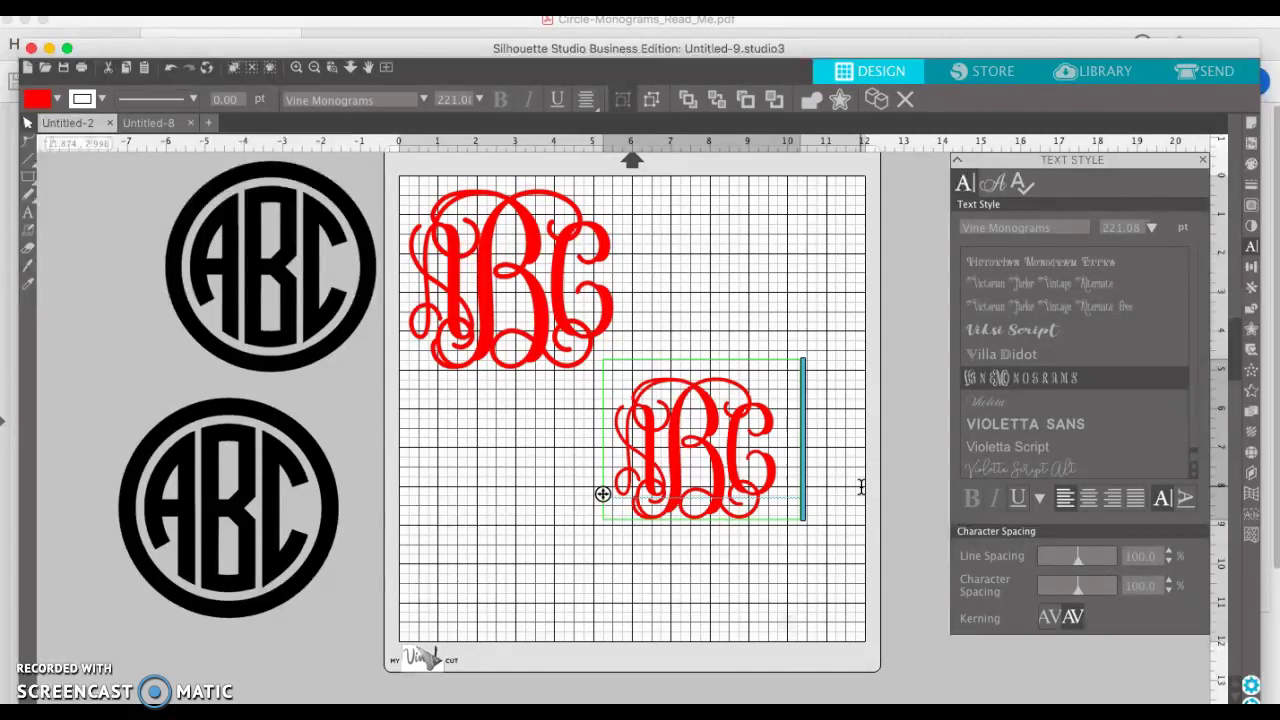
{"action": "mouse_move", "coordinate": [714, 462]}
{"action": "left_mouse_down"}
{"action": "mouse_move", "coordinate": [617, 465]}
{"action": "mouse_move", "coordinate": [742, 424]}
{"action": "mouse_move", "coordinate": [750, 500]}
{"action": "left_mouse_up"}
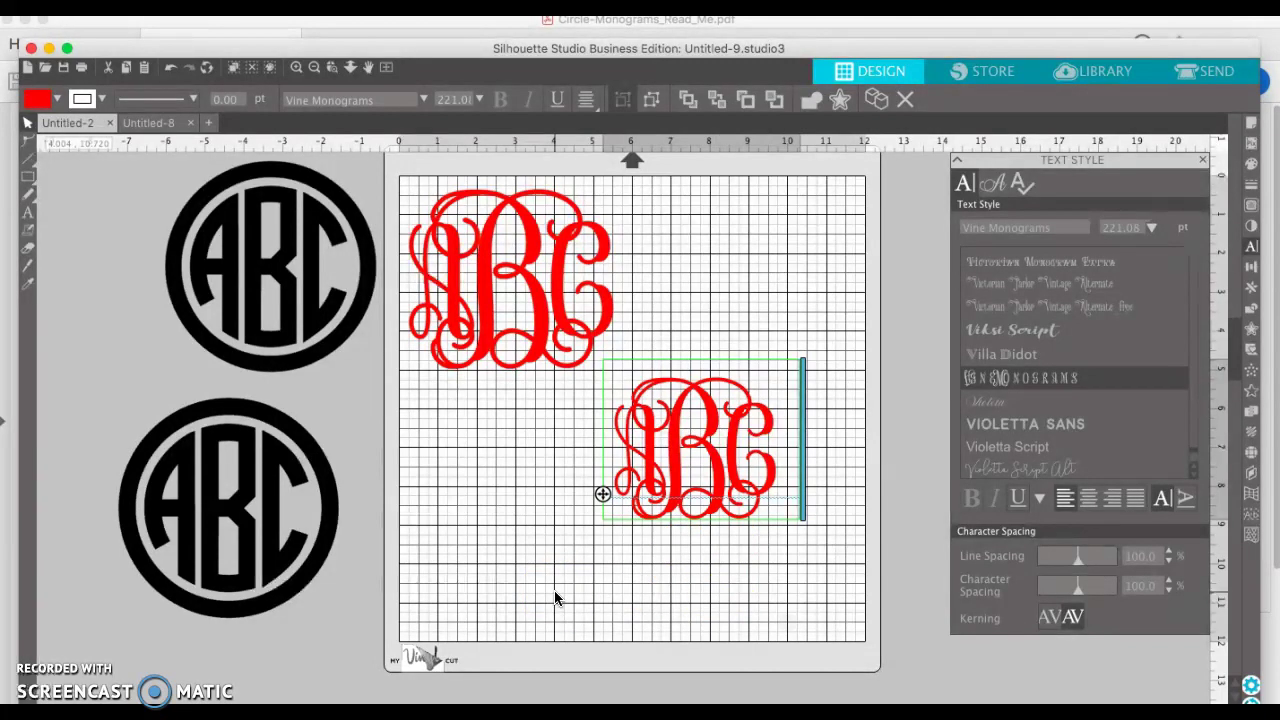
- Test the 1, [, { and ( glyphs after ABC, deleting each one again
{"action": "type", "text": "1"}
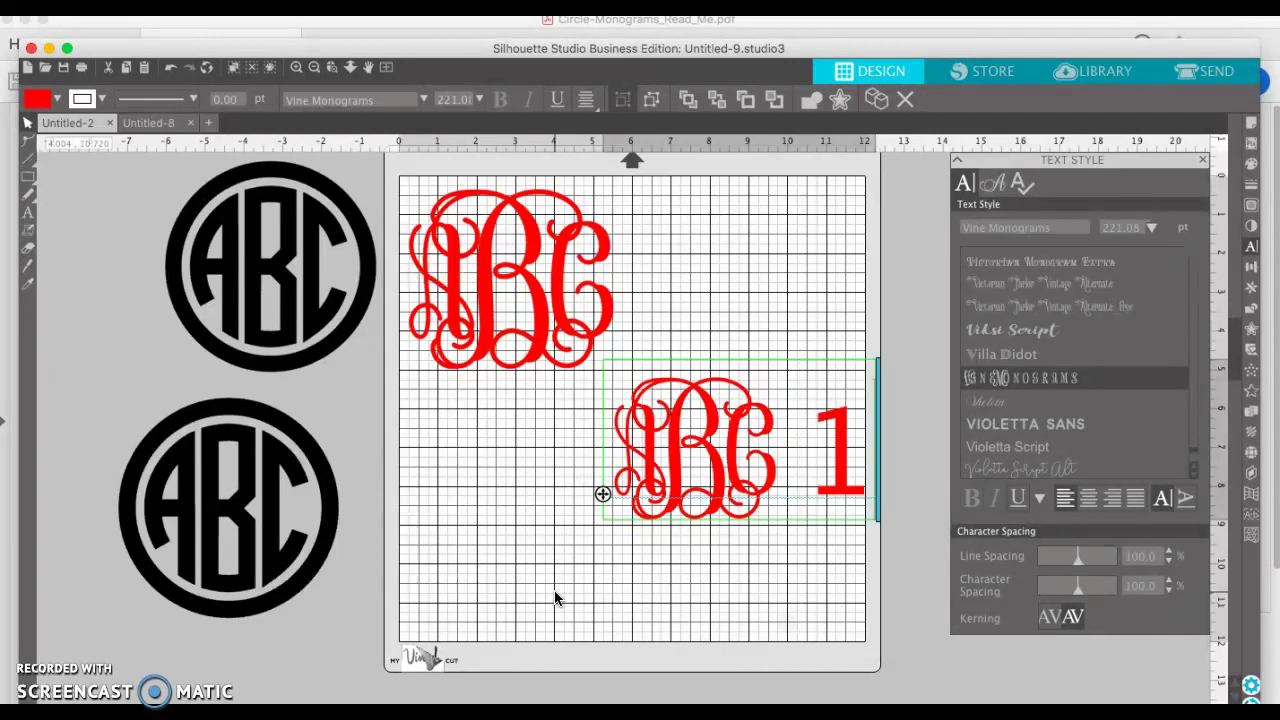
{"action": "key", "text": "BackSpace"}
{"action": "type", "text": "1"}
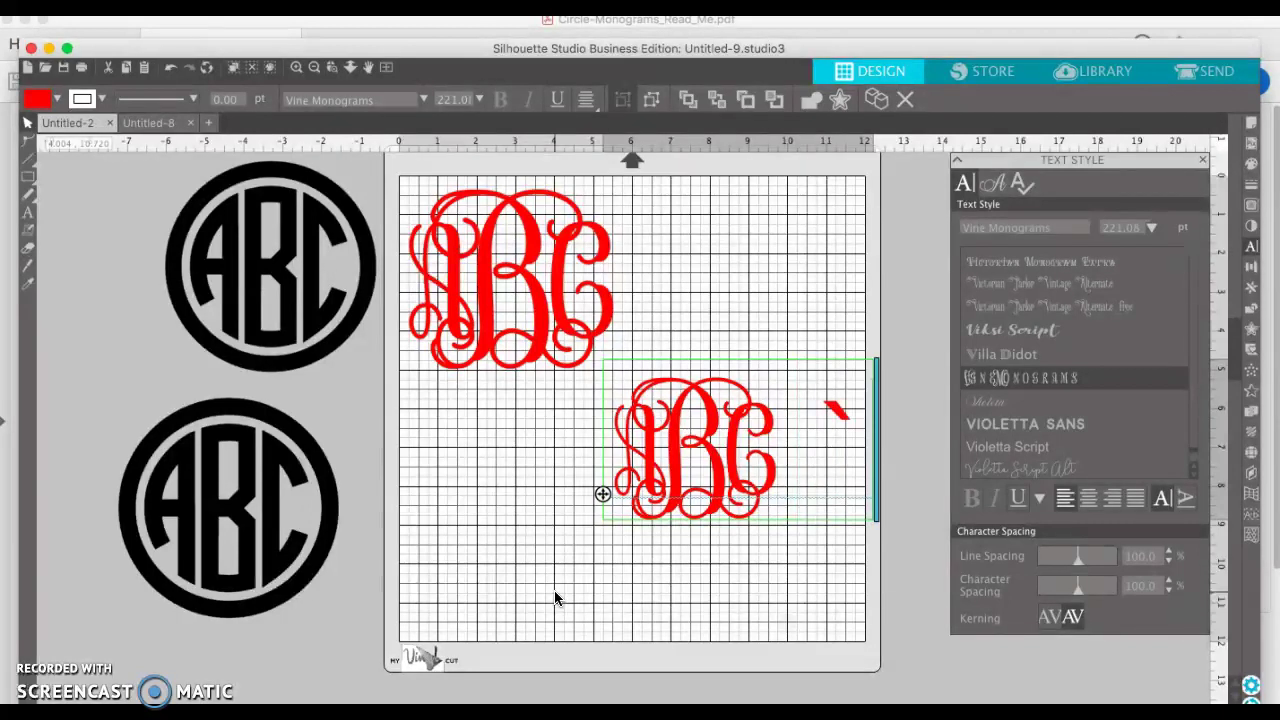
{"action": "key", "text": "BackSpace"}
{"action": "type", "text": "["}
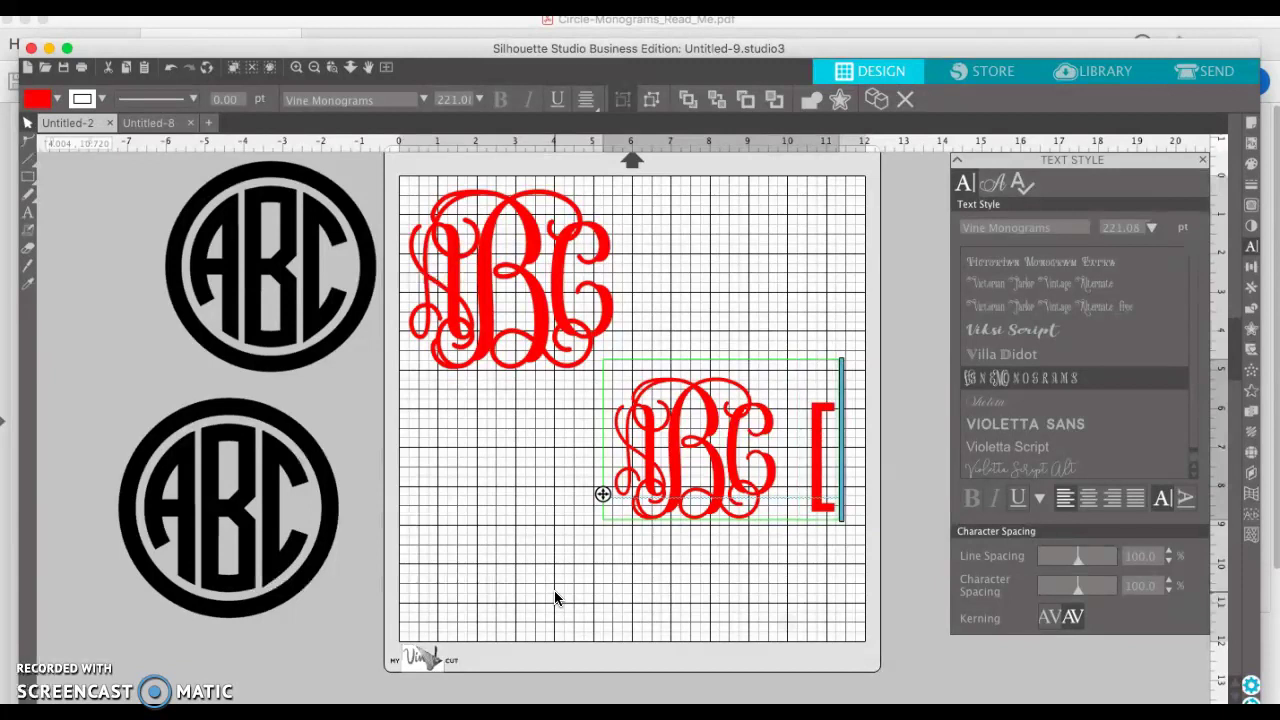
{"action": "key", "text": "BackSpace"}
{"action": "type", "text": "{"}
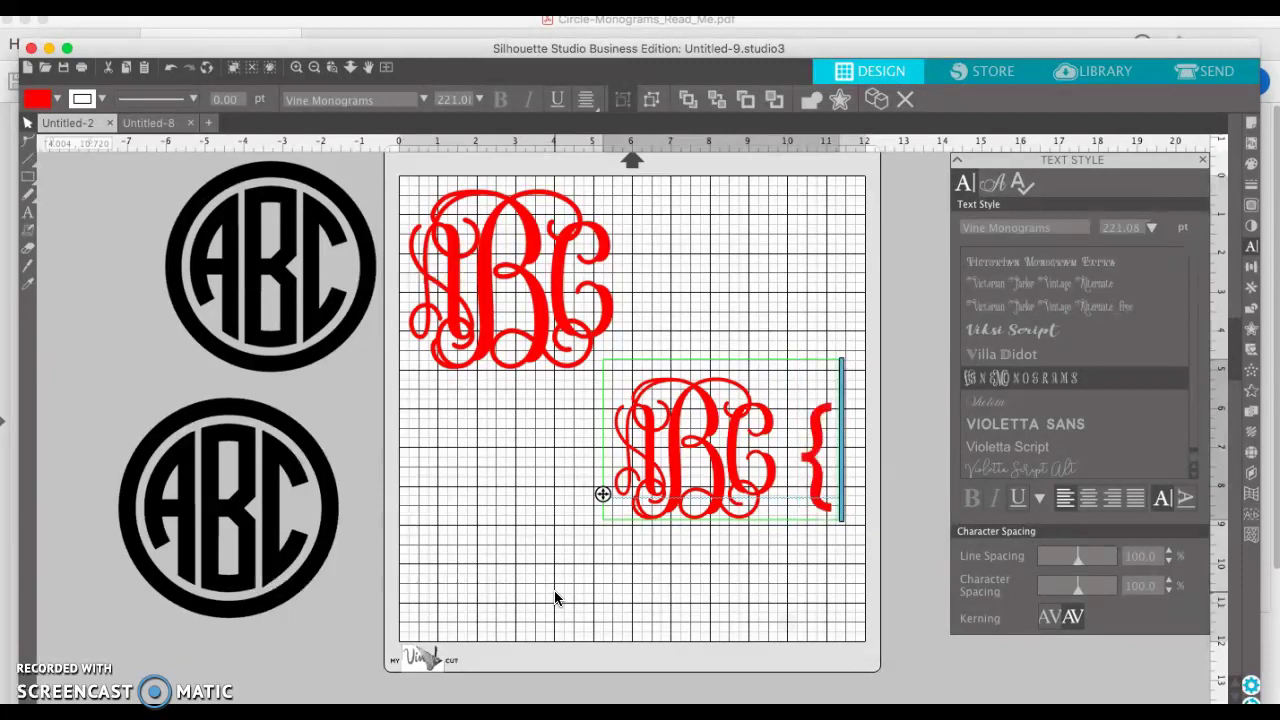
{"action": "key", "text": "BackSpace"}
{"action": "type", "text": "("}
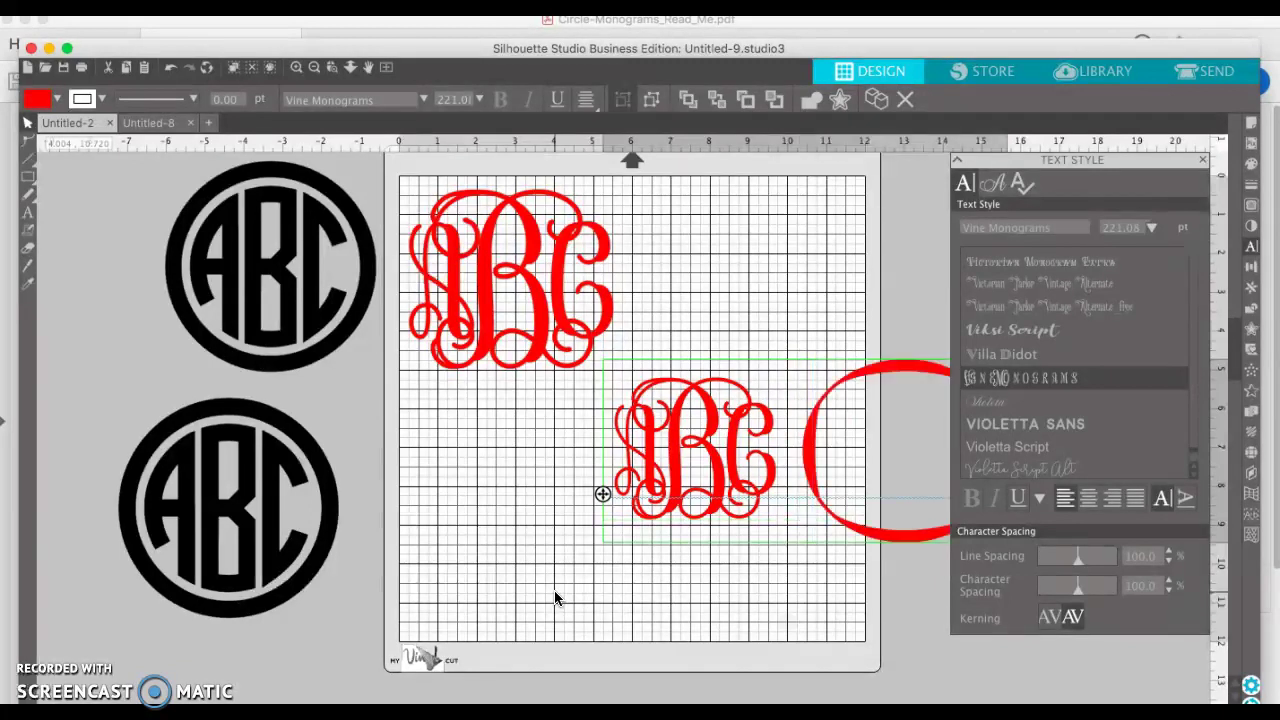
{"action": "scroll", "coordinate": [556, 598], "scroll_direction": "right", "scroll_amount": 4}
{"action": "left_click", "coordinate": [514, 543]}
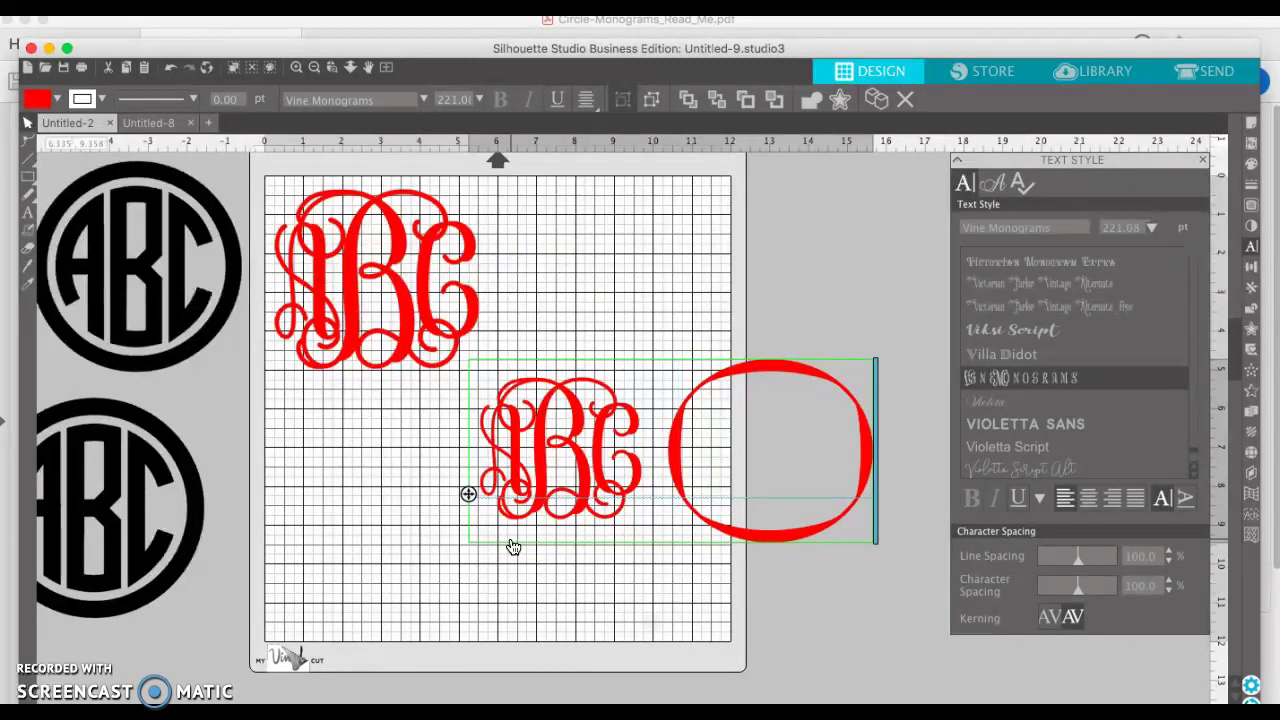
{"action": "key", "text": "BackSpace"}
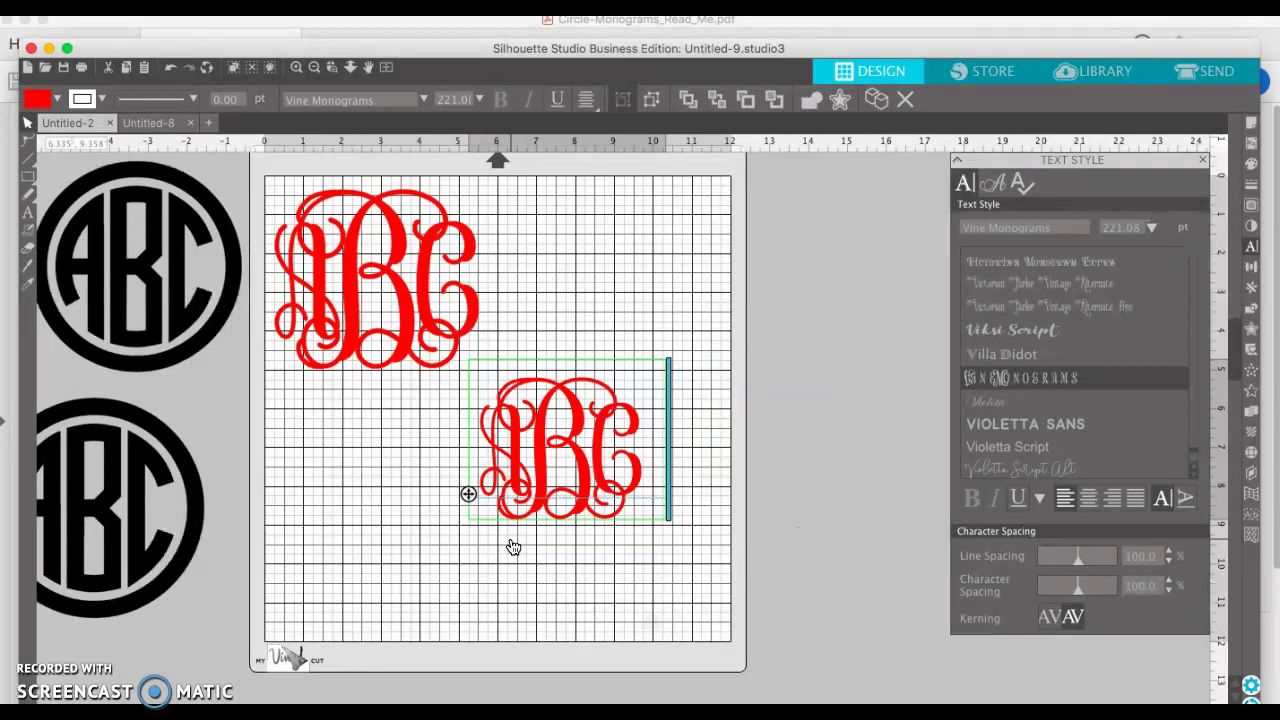
- Insert a ( before the A so a circle frame encloses the ABC monogram
{"action": "left_click", "coordinate": [490, 370]}
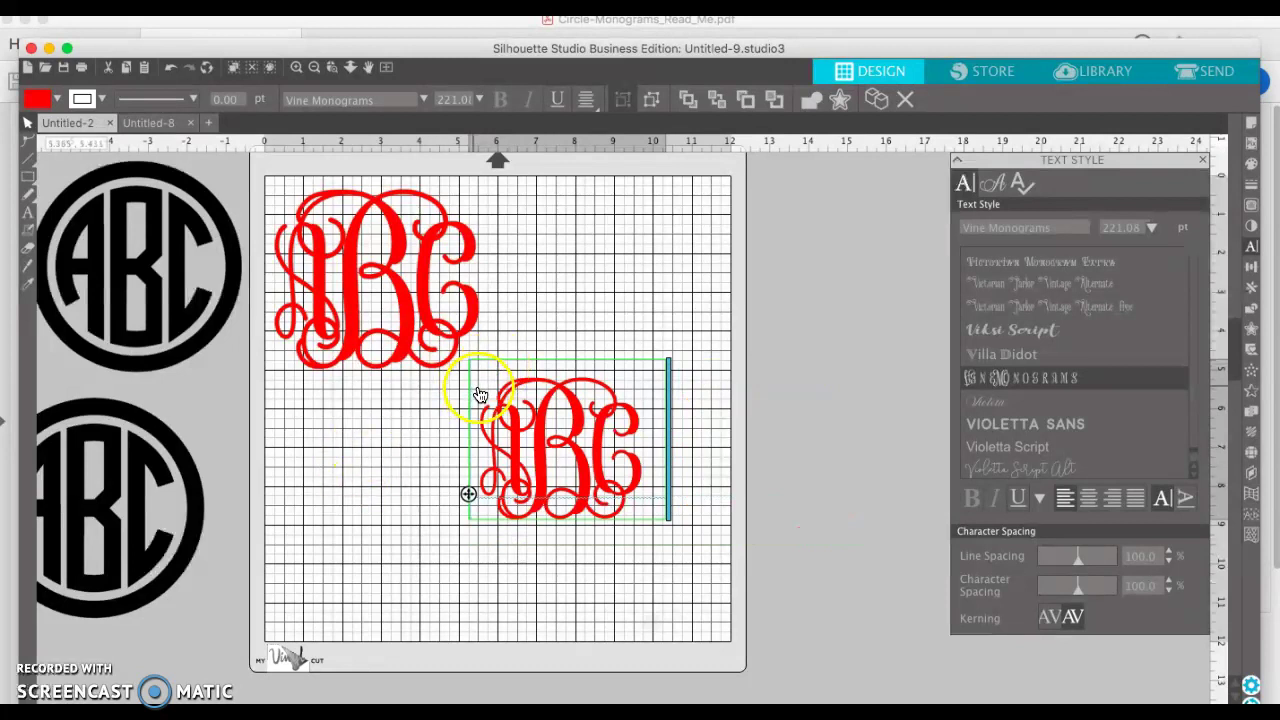
{"action": "left_click", "coordinate": [477, 408]}
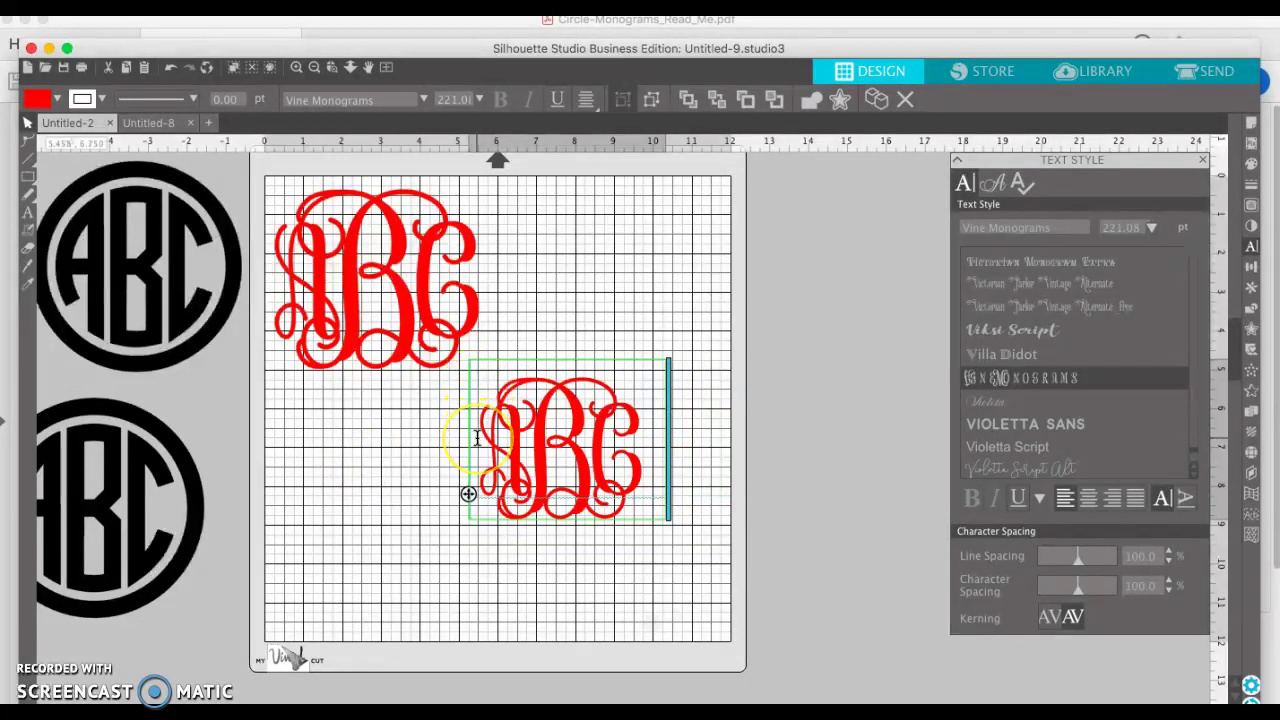
{"action": "type", "text": "("}
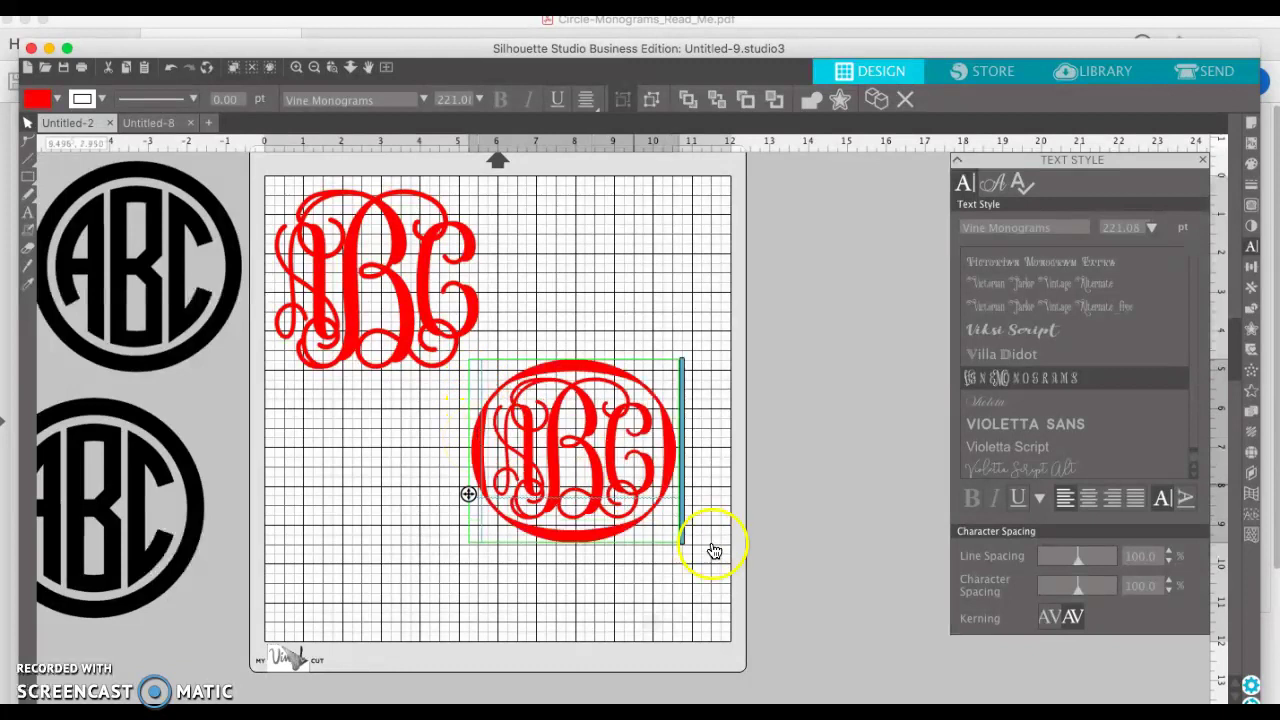
{"action": "left_click", "coordinate": [727, 574]}
- Select the circled ABC monogram and zoom in on its cut outlines in the Send view
{"action": "left_click", "coordinate": [571, 545]}
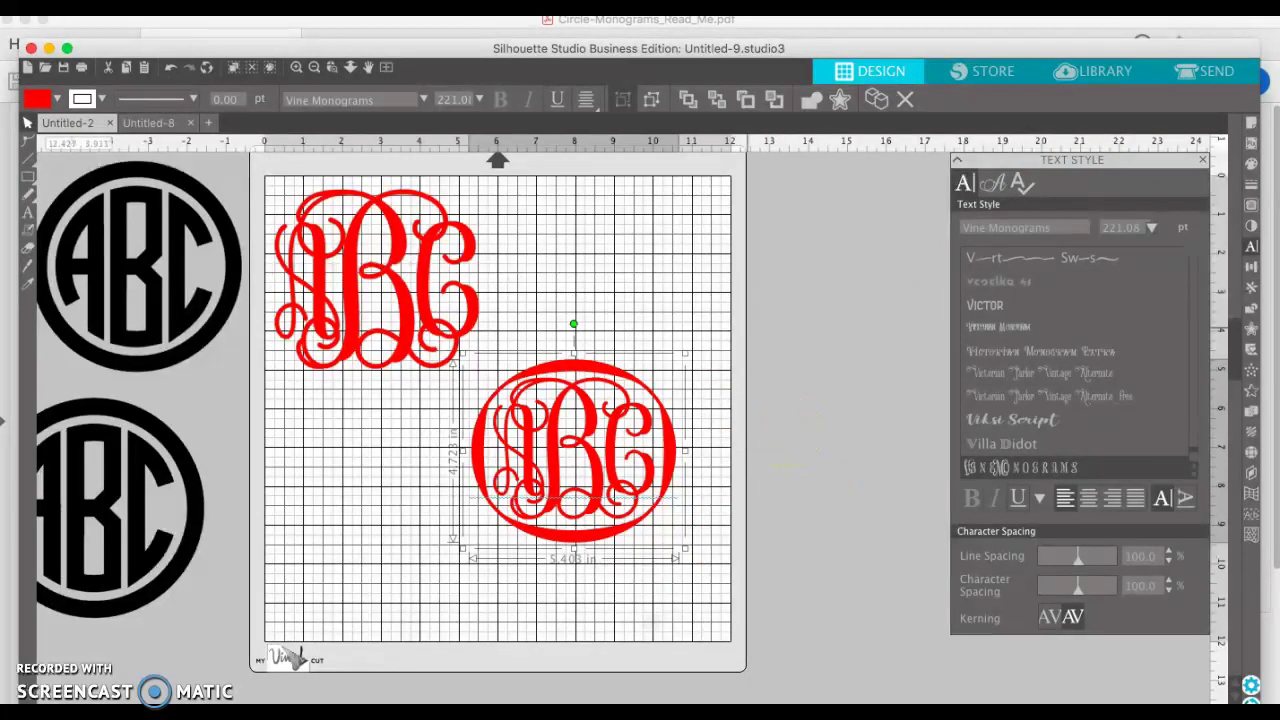
{"action": "left_click", "coordinate": [1208, 74]}
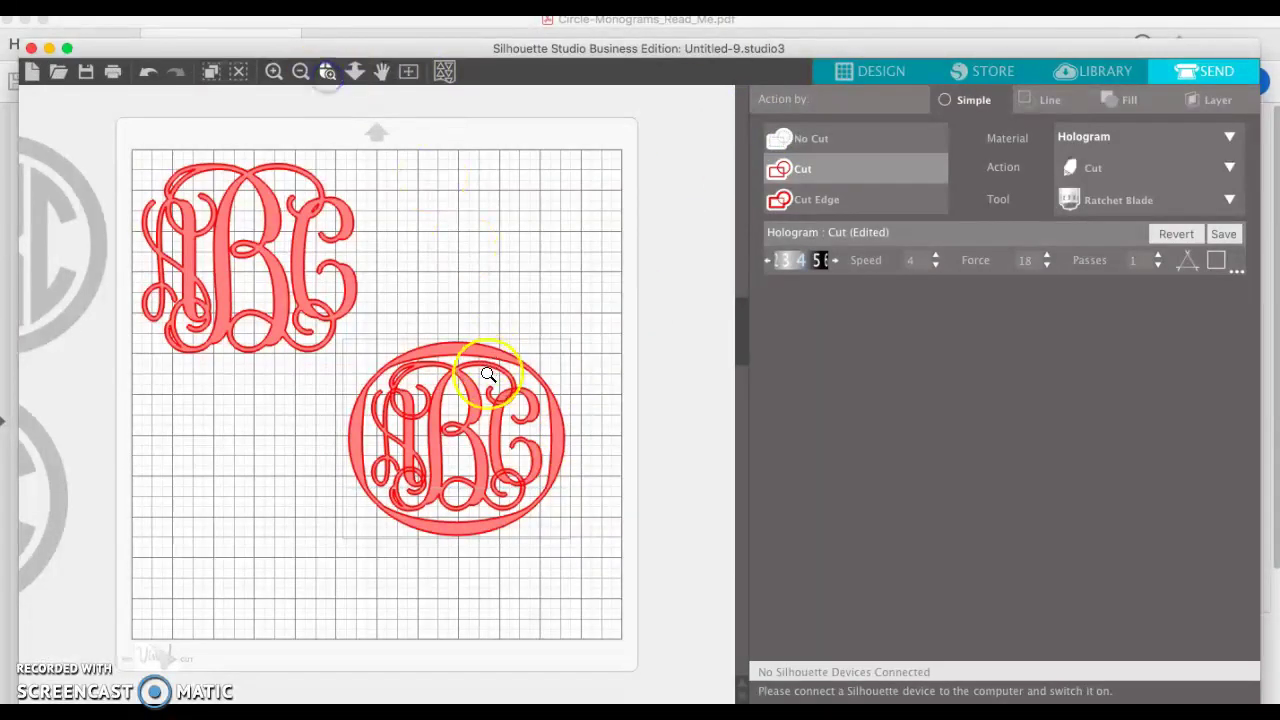
{"action": "left_click", "coordinate": [414, 486]}
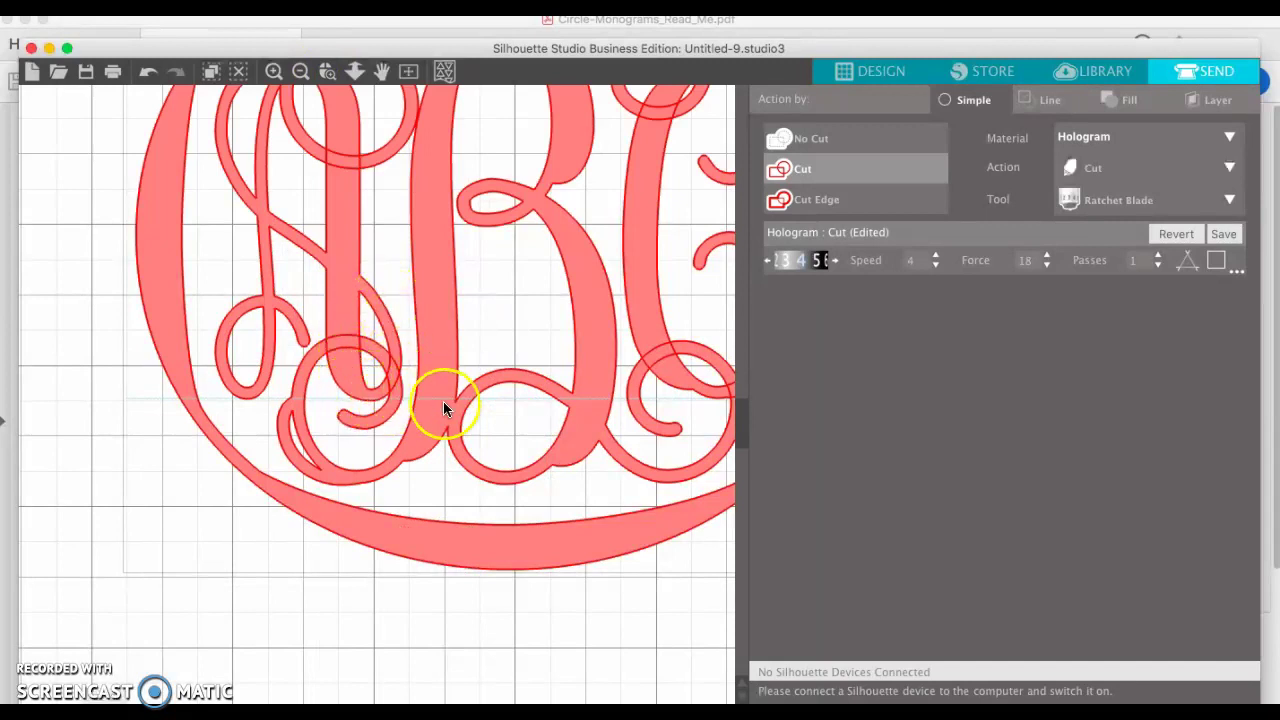
{"action": "scroll", "coordinate": [436, 443], "scroll_direction": "up", "scroll_amount": 1}
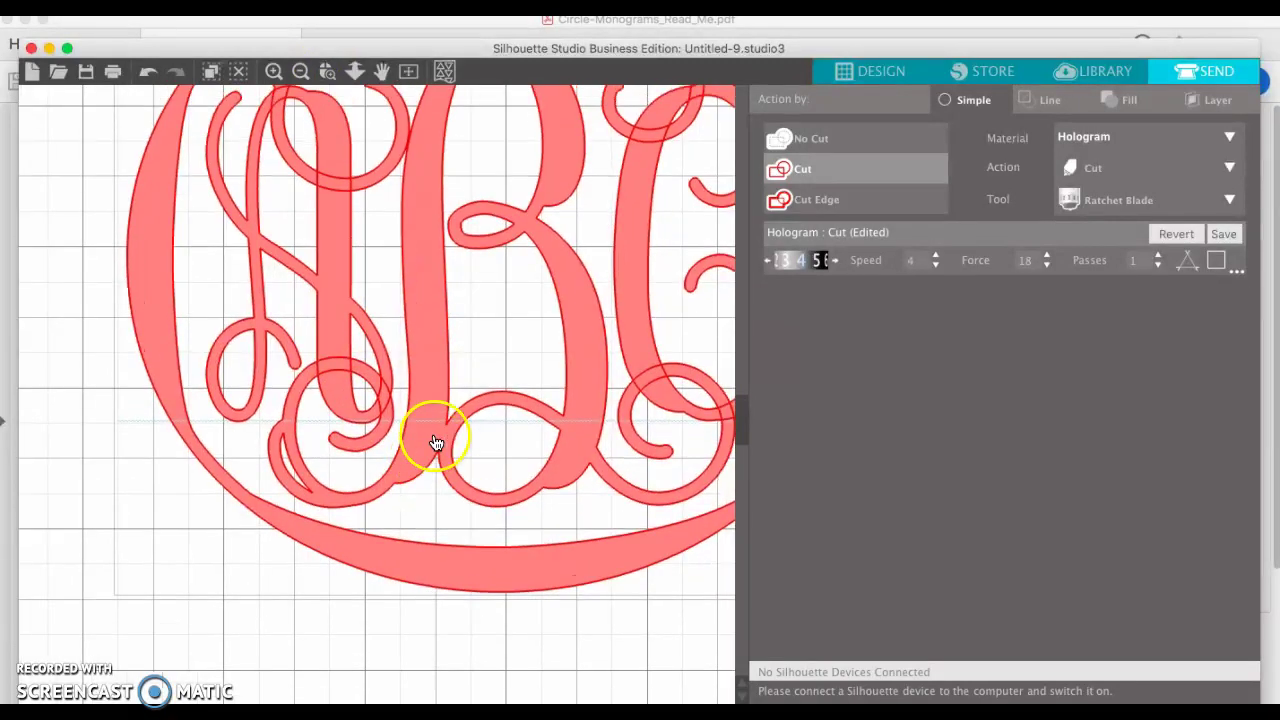
- Convert the circled monogram text to cut paths and check them in the Send view
{"action": "left_click", "coordinate": [878, 70]}
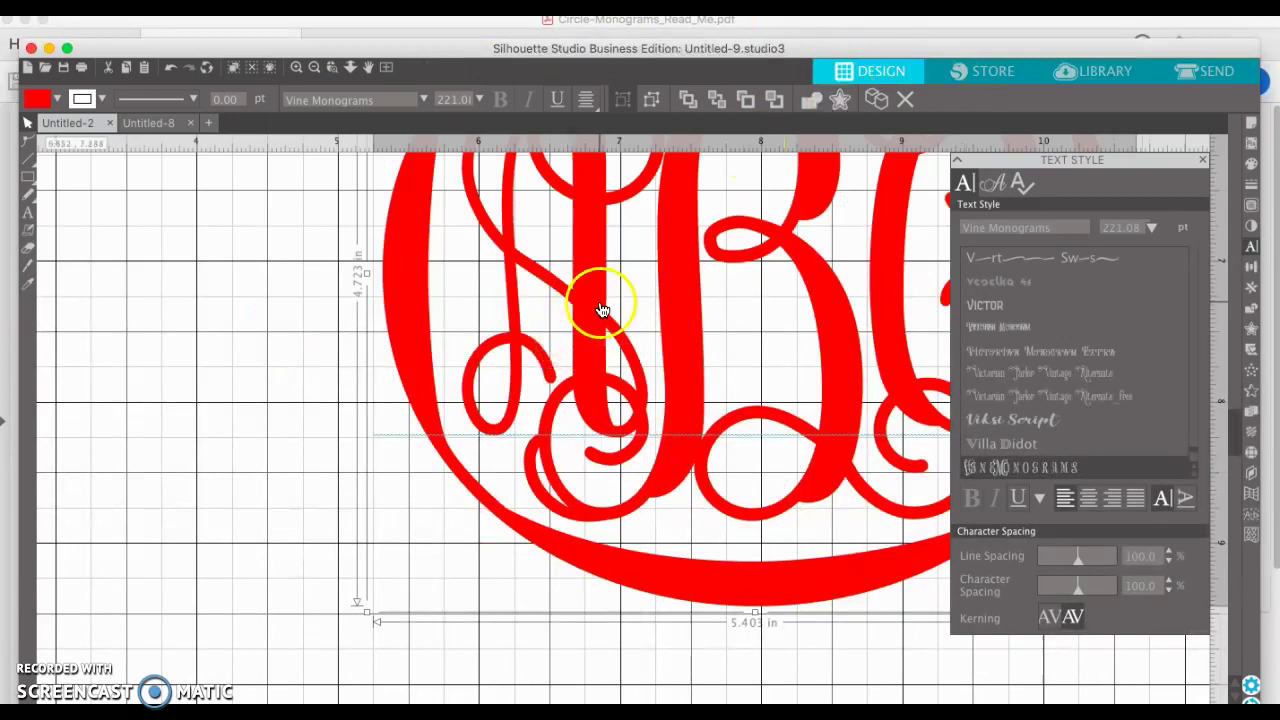
{"action": "left_click", "coordinate": [350, 4]}
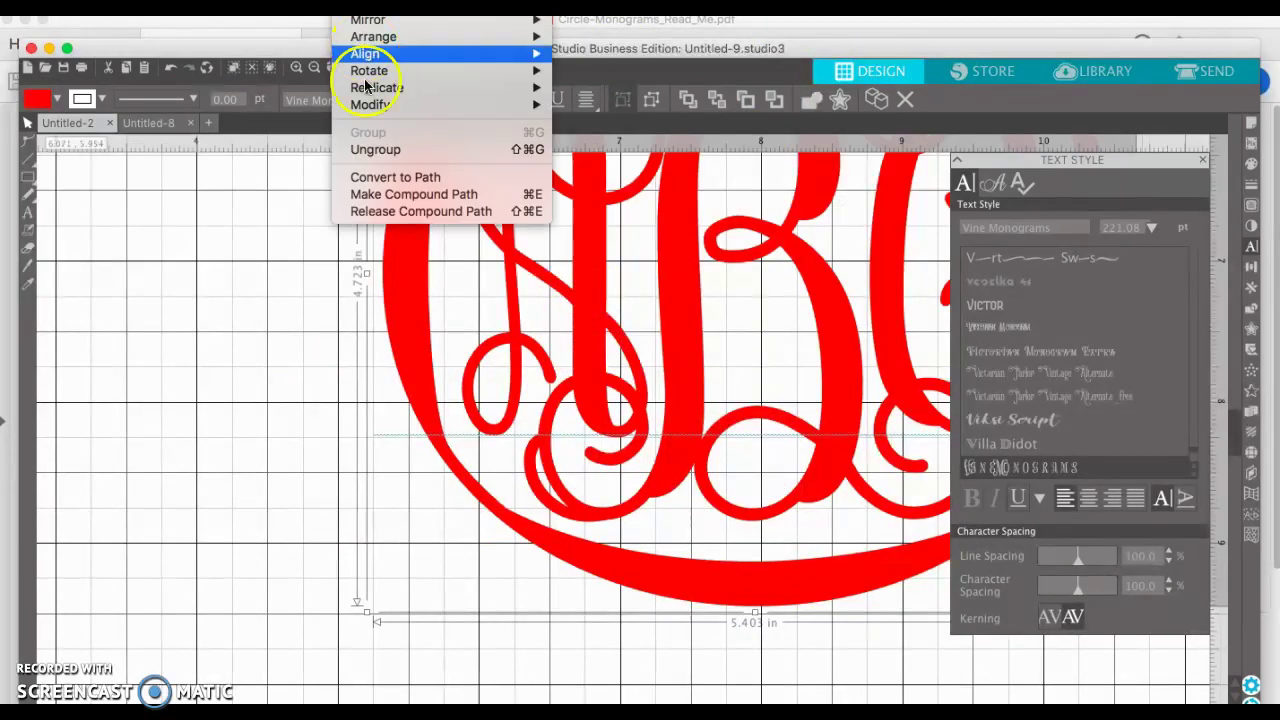
{"action": "left_click", "coordinate": [366, 180]}
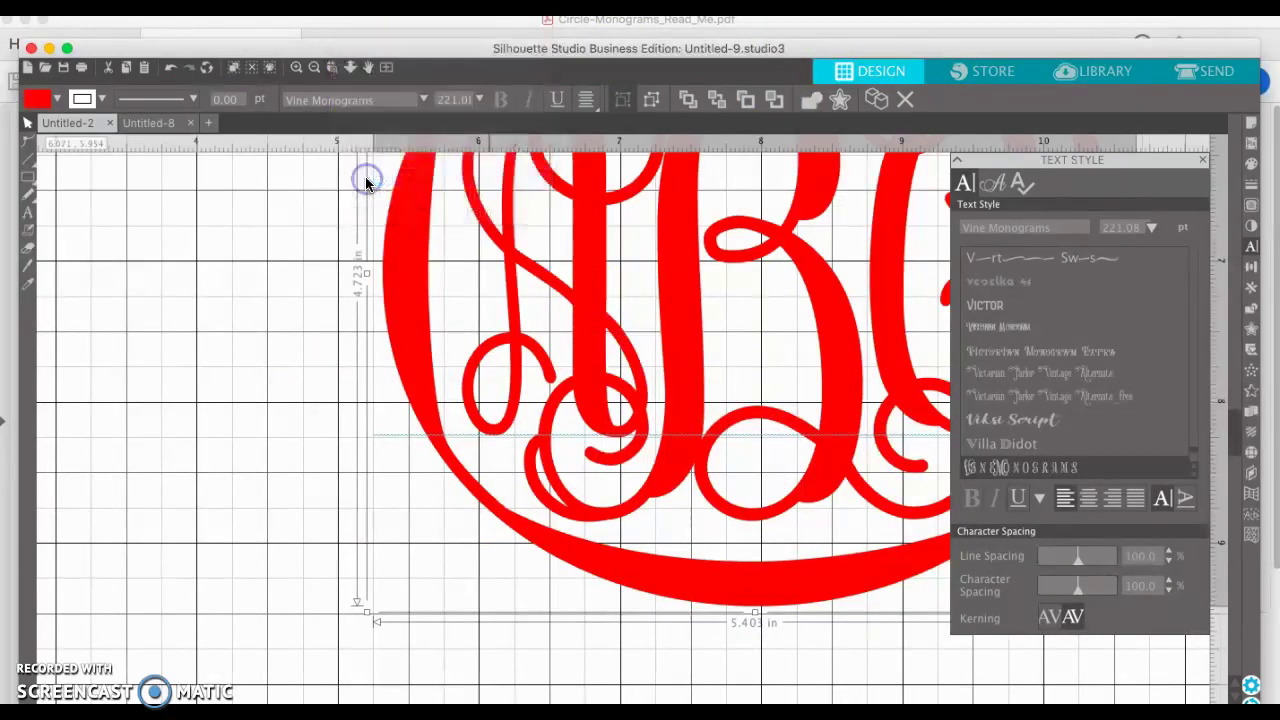
{"action": "left_click", "coordinate": [1203, 74]}
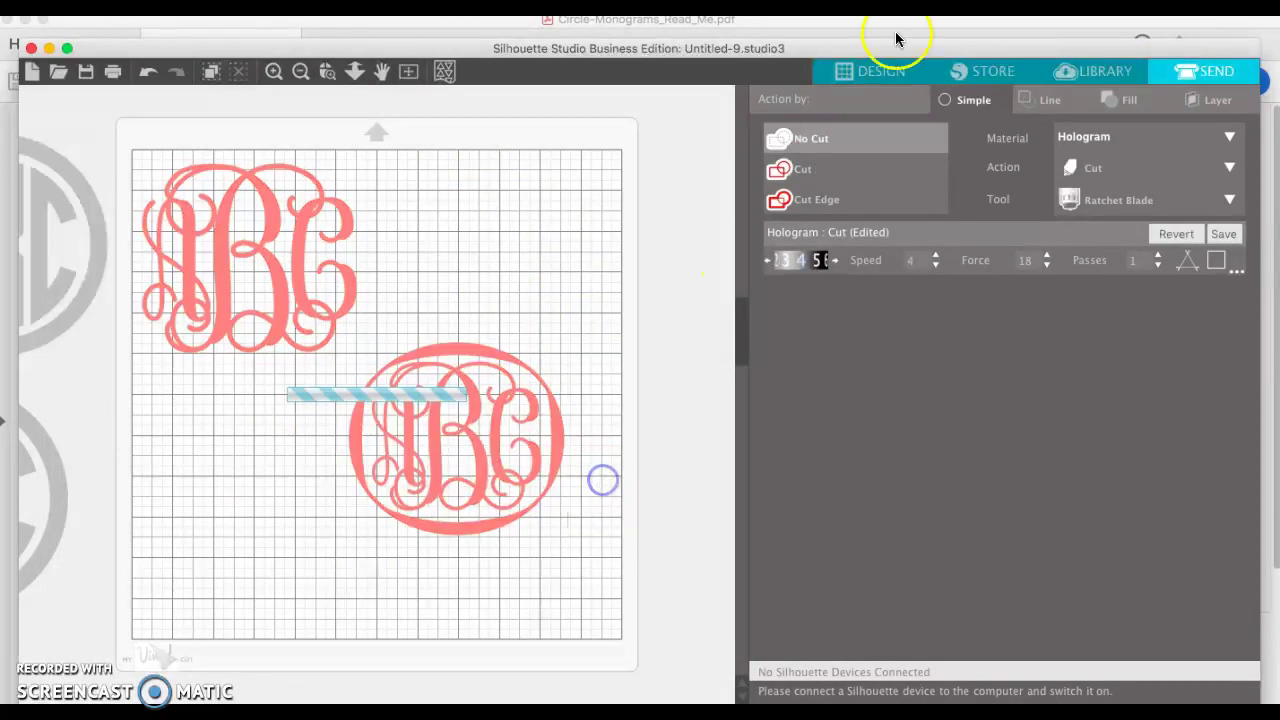
{"action": "left_click", "coordinate": [887, 70]}
- Weld the circled monogram's pieces together and group them
{"action": "left_click", "coordinate": [722, 458]}
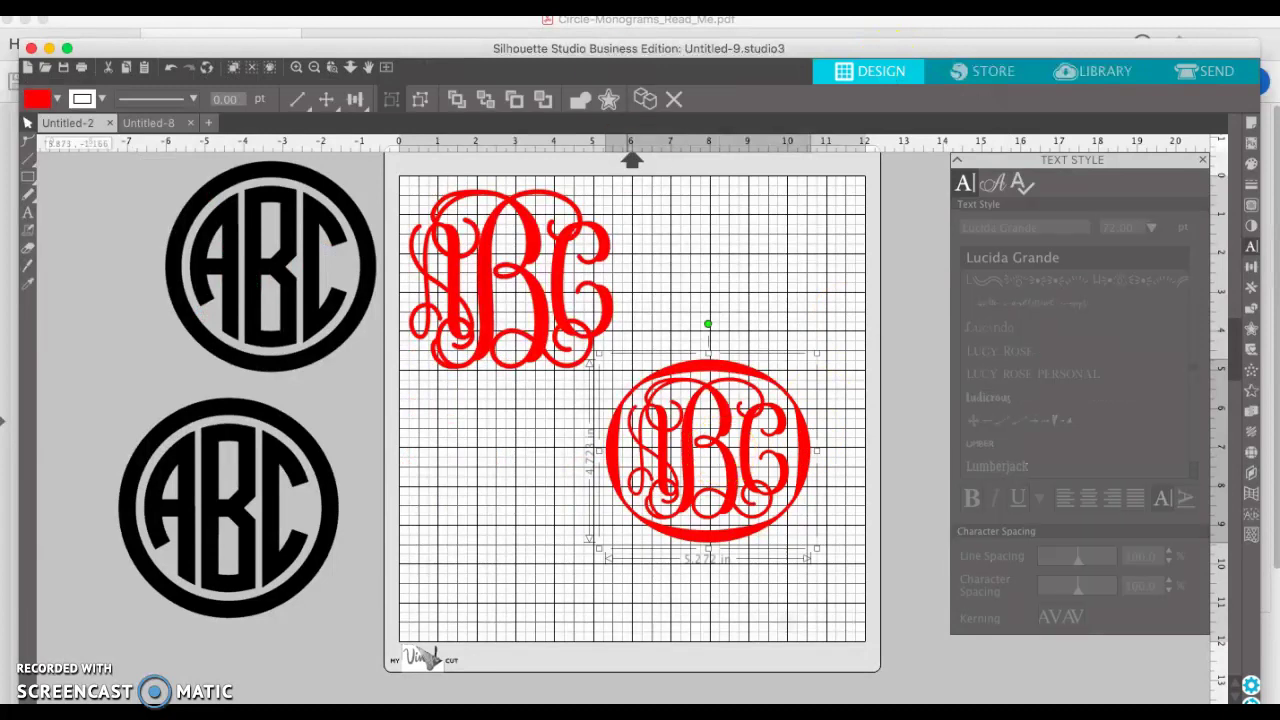
{"action": "left_click", "coordinate": [365, 6]}
{"action": "mouse_move", "coordinate": [380, 104]}
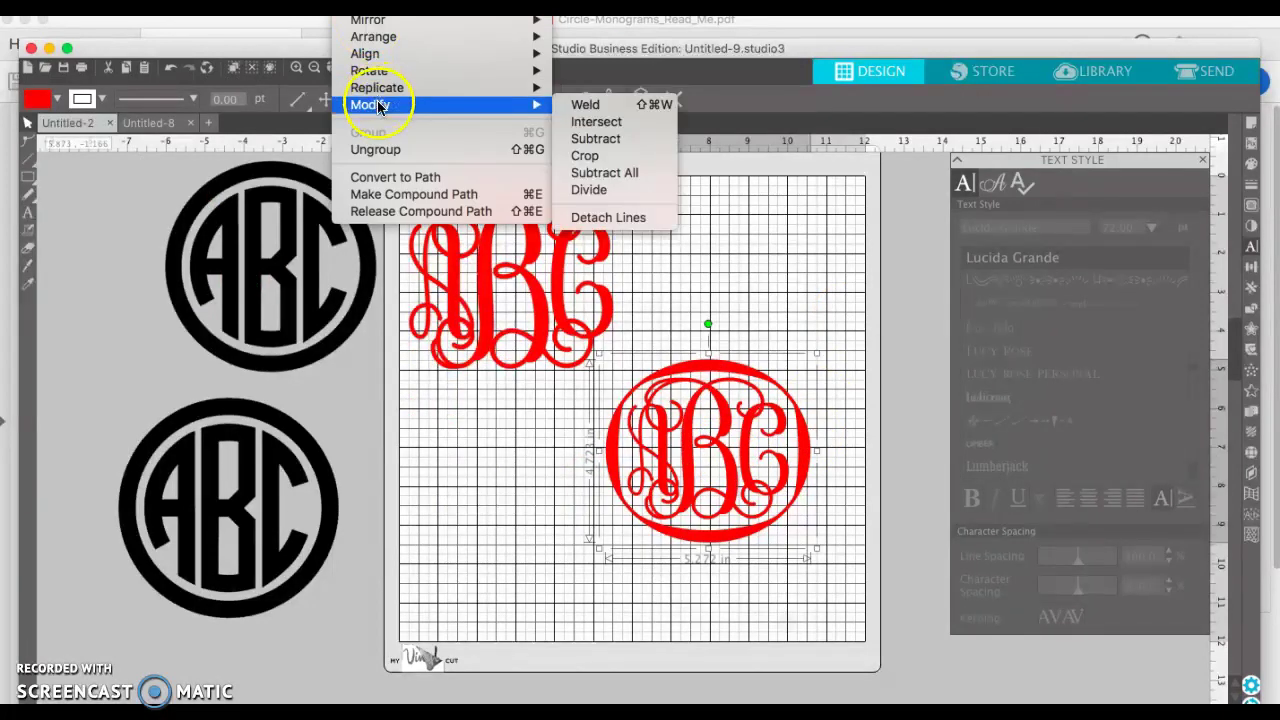
{"action": "left_click", "coordinate": [613, 104]}
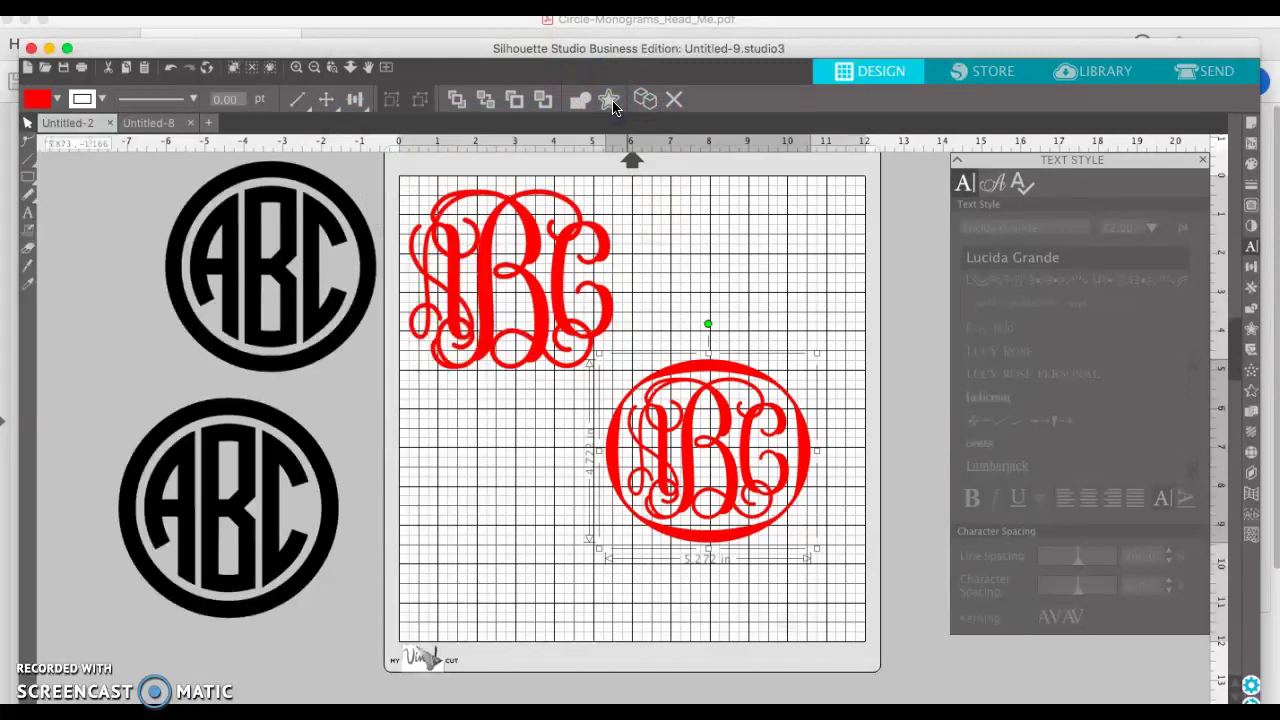
{"action": "left_click", "coordinate": [391, 102]}
- Release the compound path and weld the shapes into one red oval, nudging it left
{"action": "left_click", "coordinate": [370, 8]}
{"action": "left_click", "coordinate": [358, 211]}
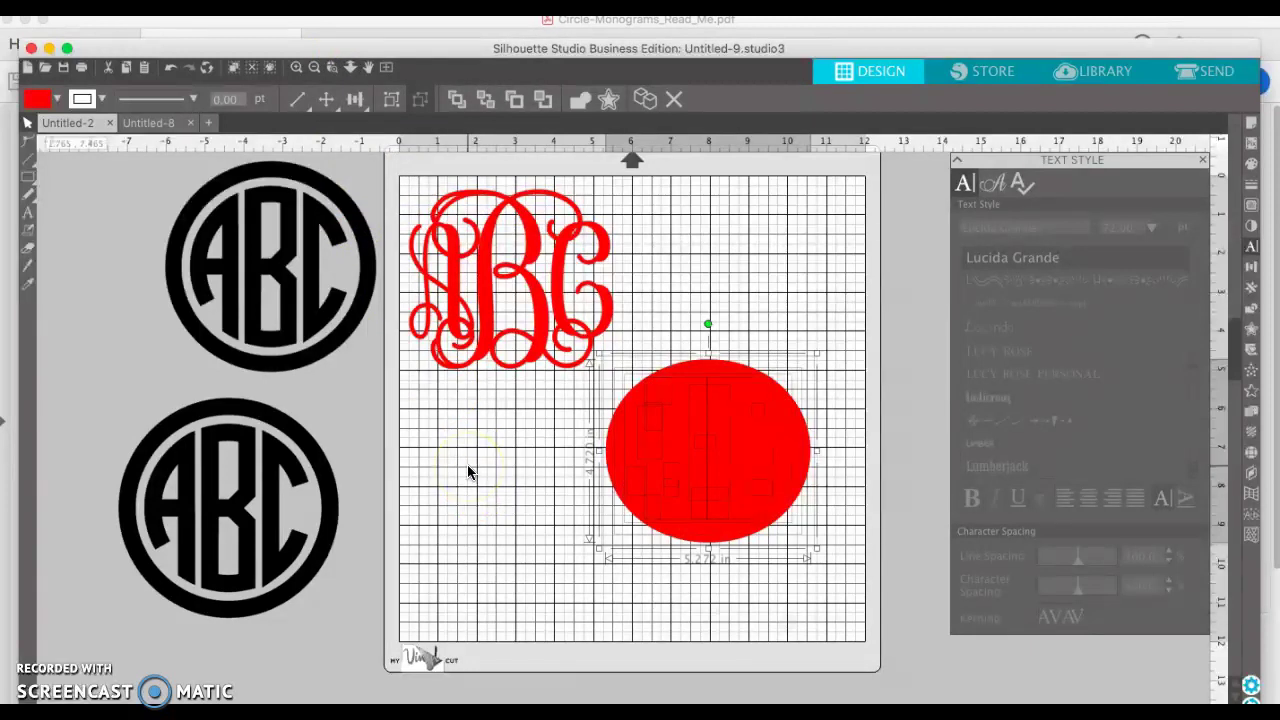
{"action": "left_click", "coordinate": [355, 8]}
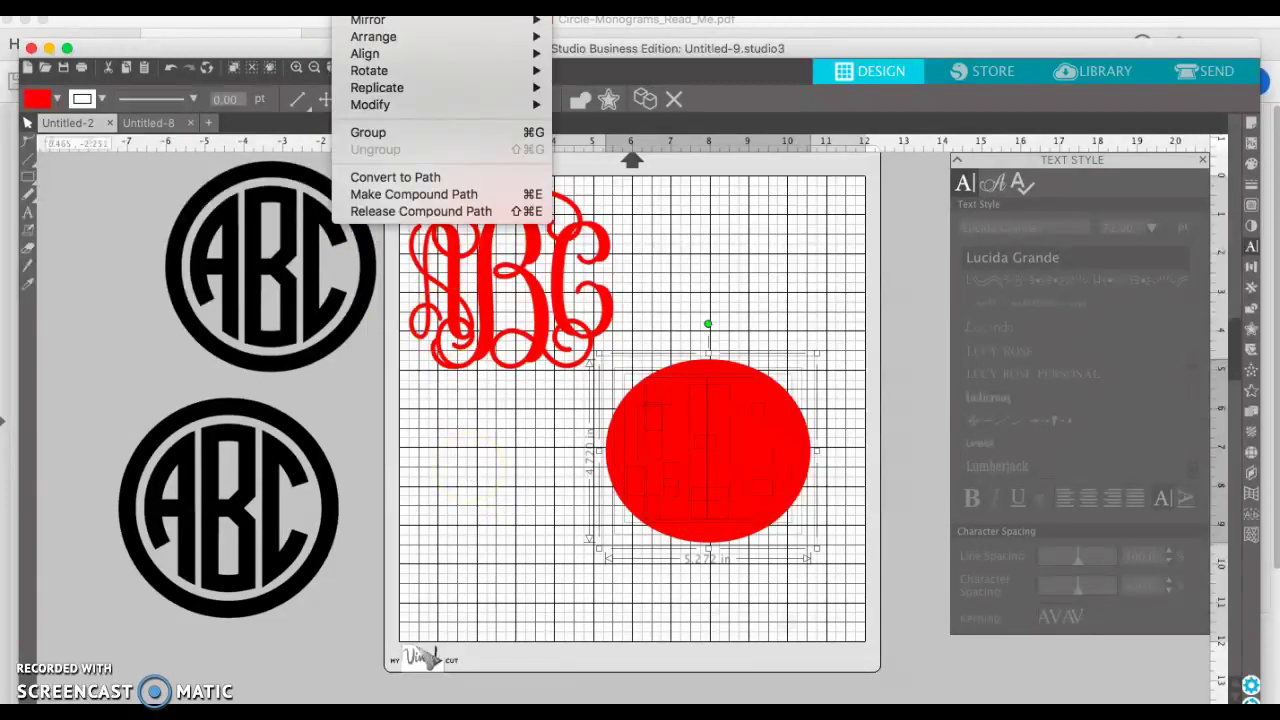
{"action": "mouse_move", "coordinate": [528, 105]}
{"action": "left_click", "coordinate": [585, 105]}
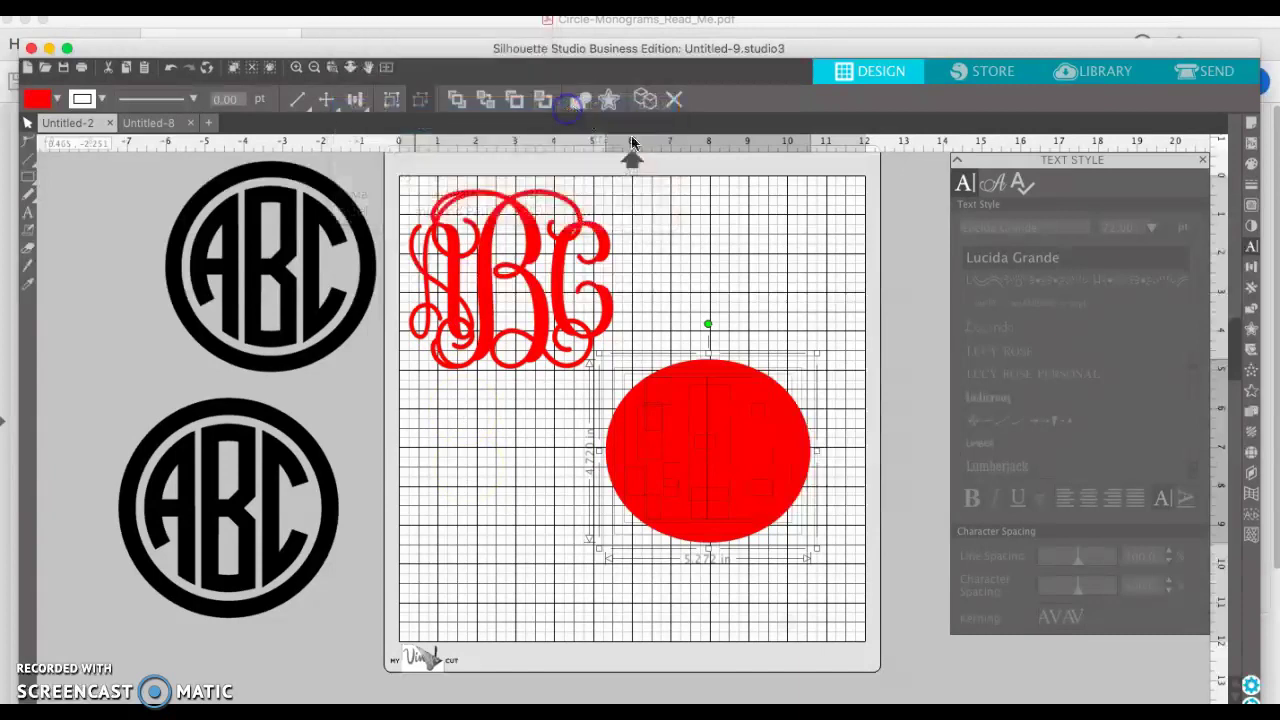
{"action": "left_click_drag", "start_coordinate": [727, 413], "coordinate": [706, 423]}
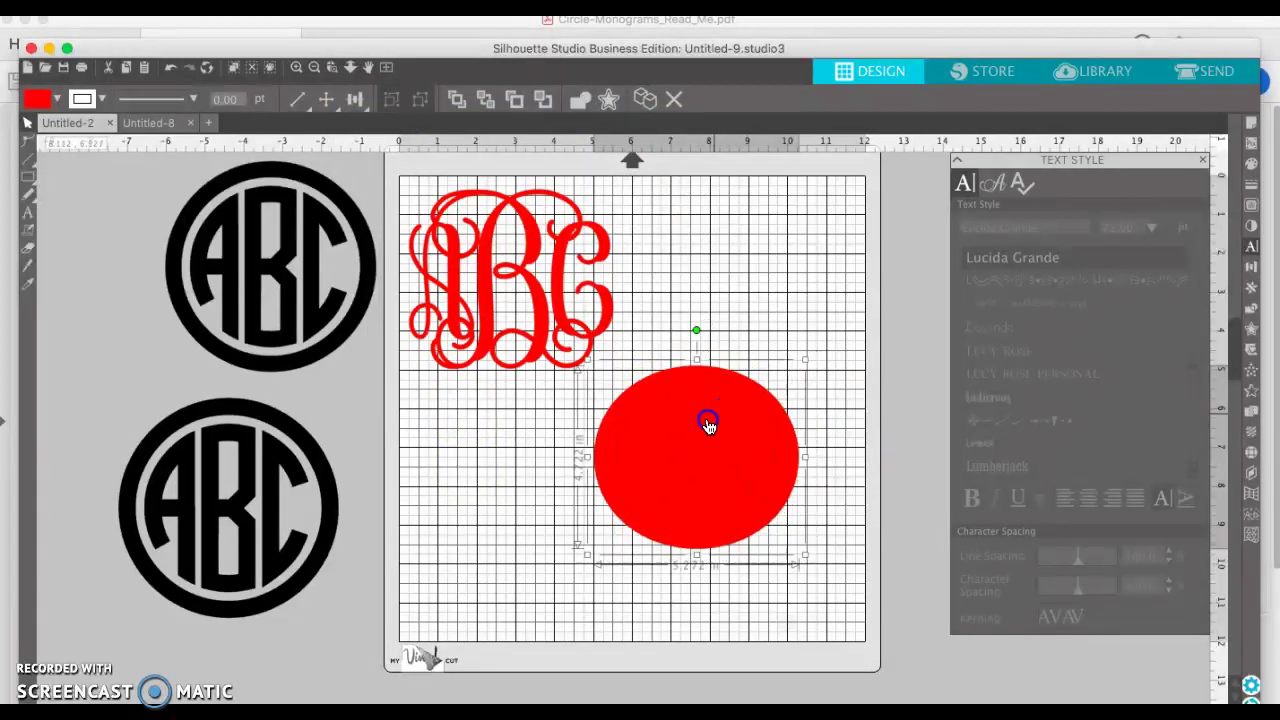
- Delete the red oval and add ?aBc text enlarged to 199 pt below the monogram
{"action": "key", "text": "Delete"}
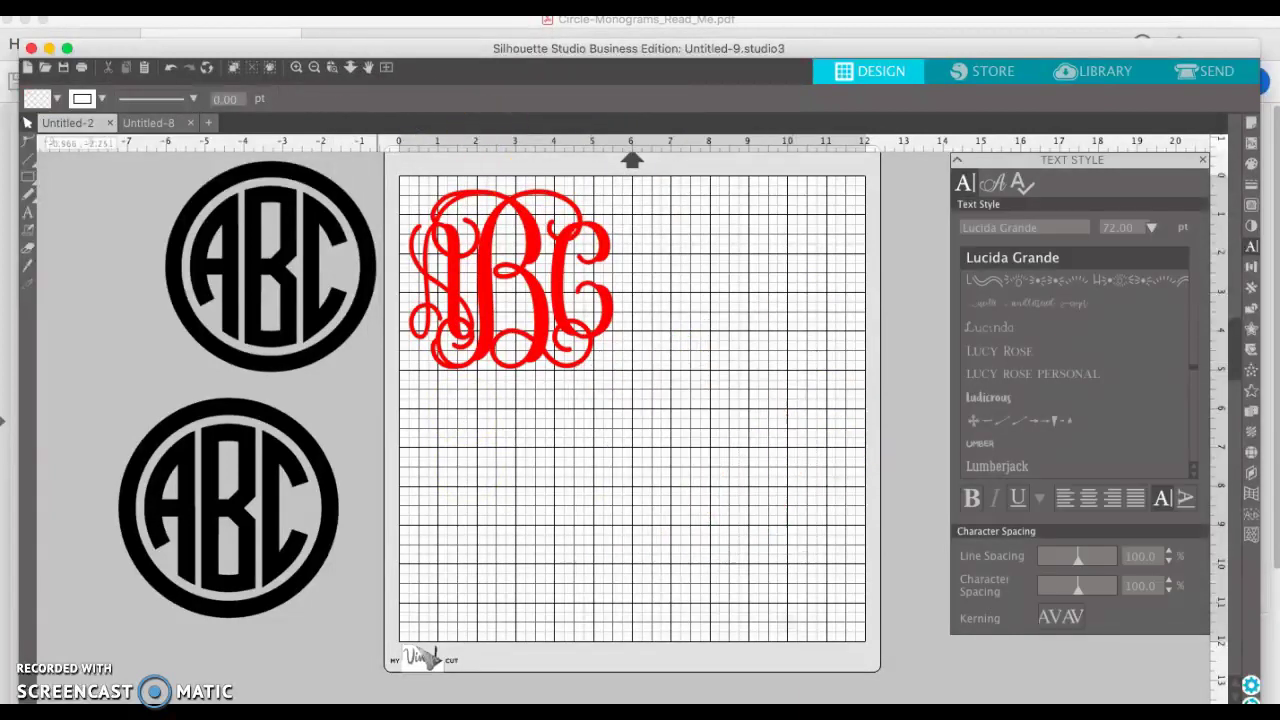
{"action": "left_click", "coordinate": [28, 213]}
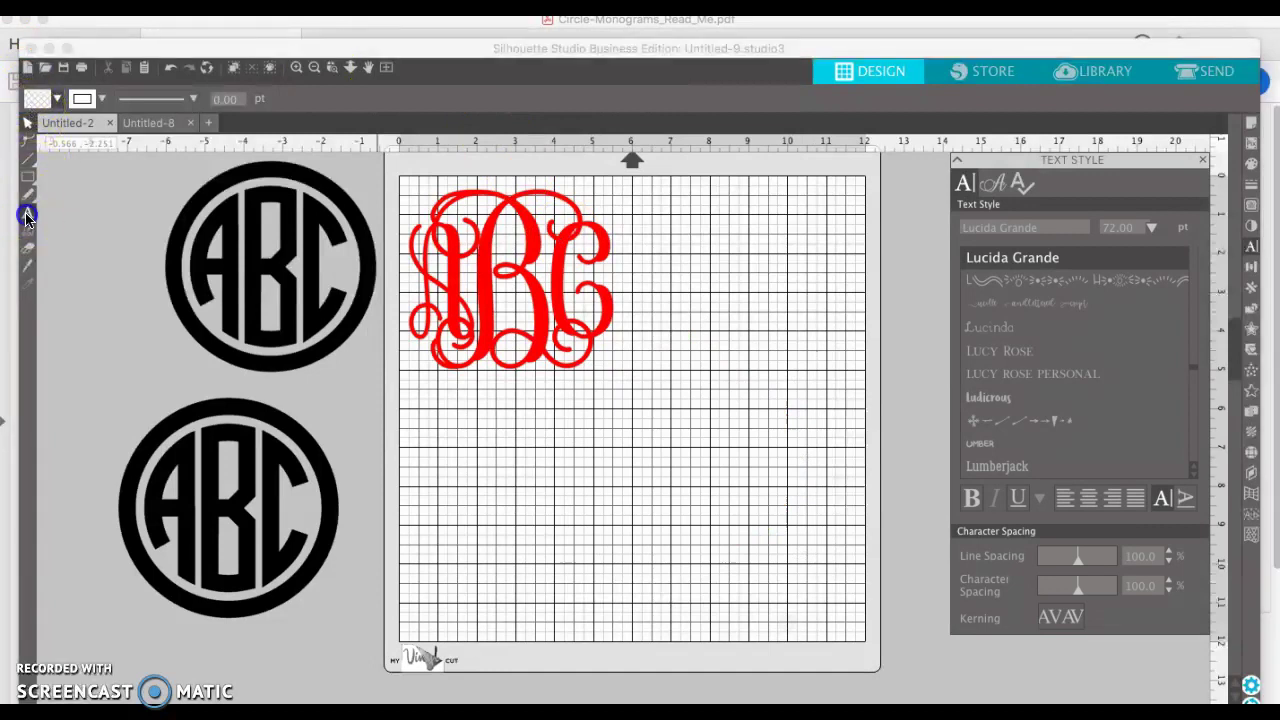
{"action": "left_click", "coordinate": [607, 474]}
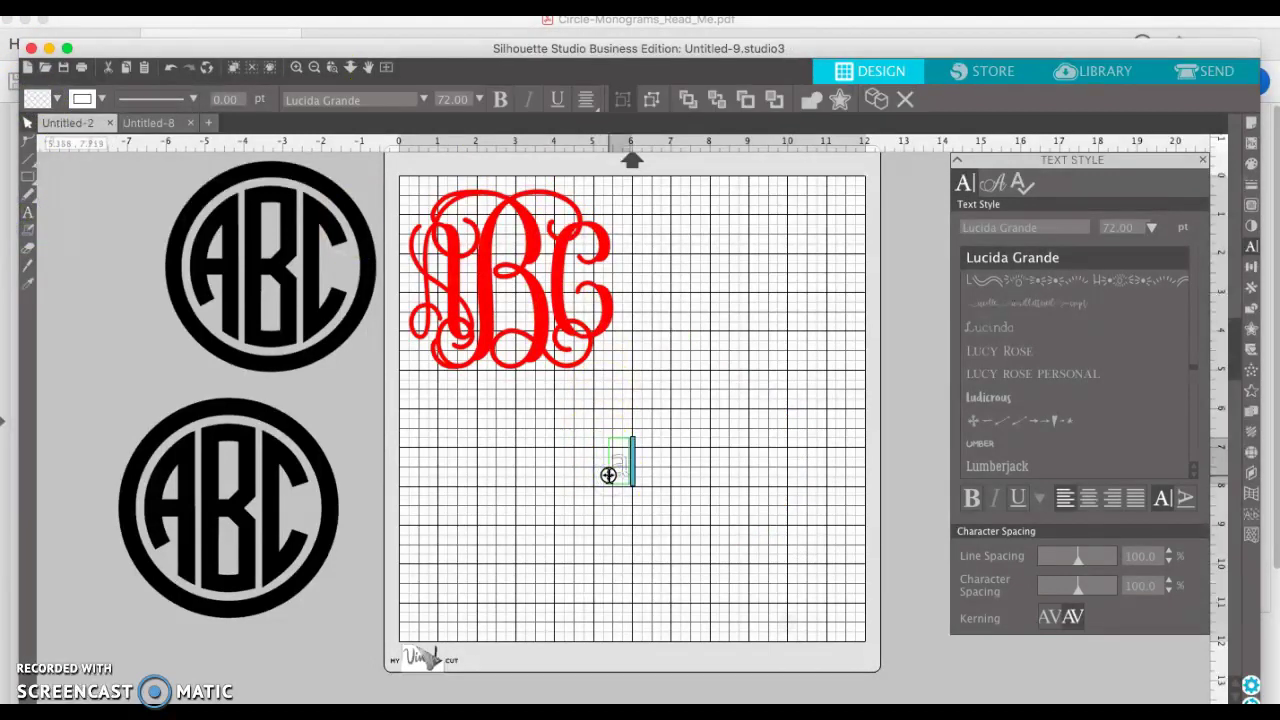
{"action": "type", "text": "aB"}
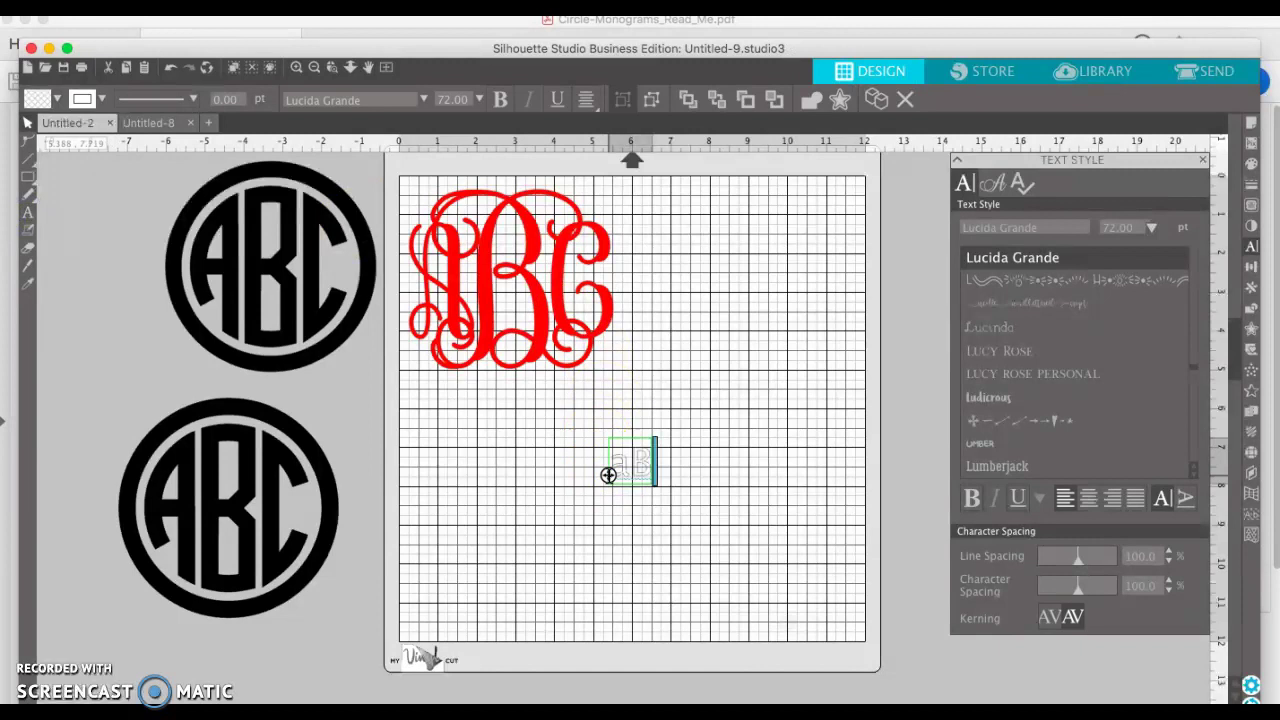
{"action": "type", "text": "C"}
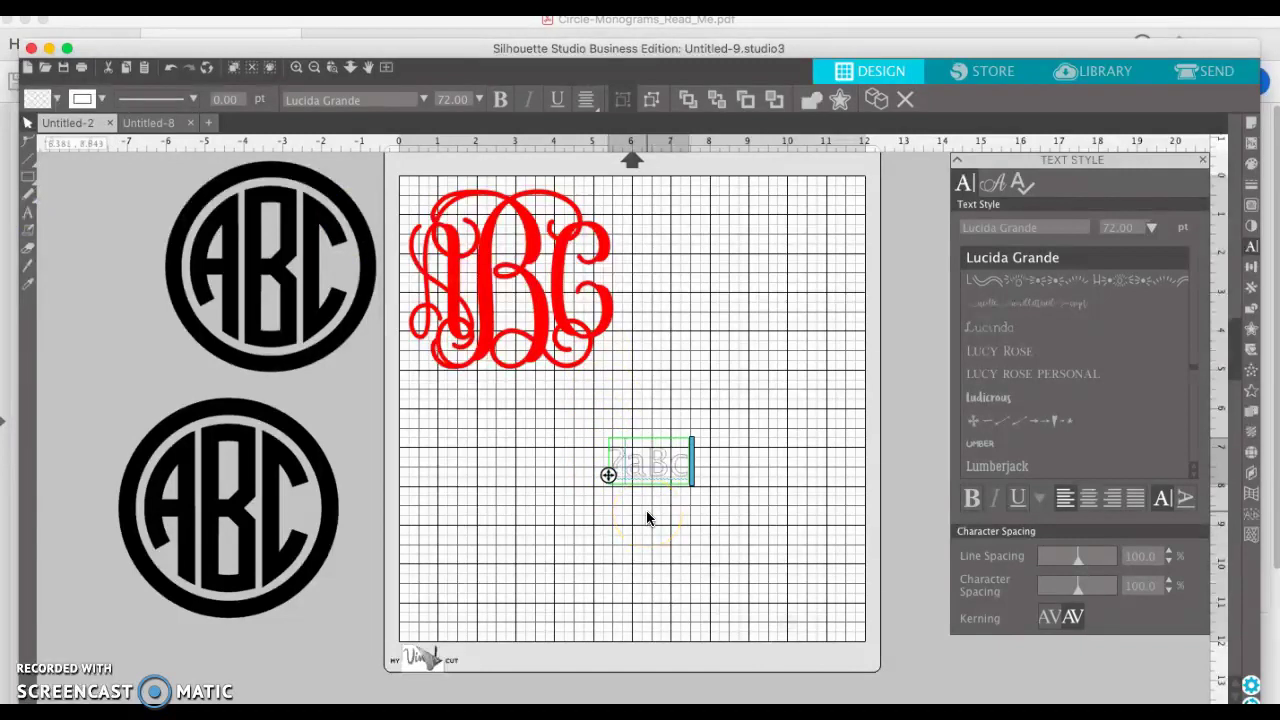
{"action": "left_click", "coordinate": [651, 521]}
{"action": "left_click", "coordinate": [680, 467]}
{"action": "left_click_drag", "start_coordinate": [695, 433], "coordinate": [831, 343]}
{"action": "left_click", "coordinate": [590, 518]}
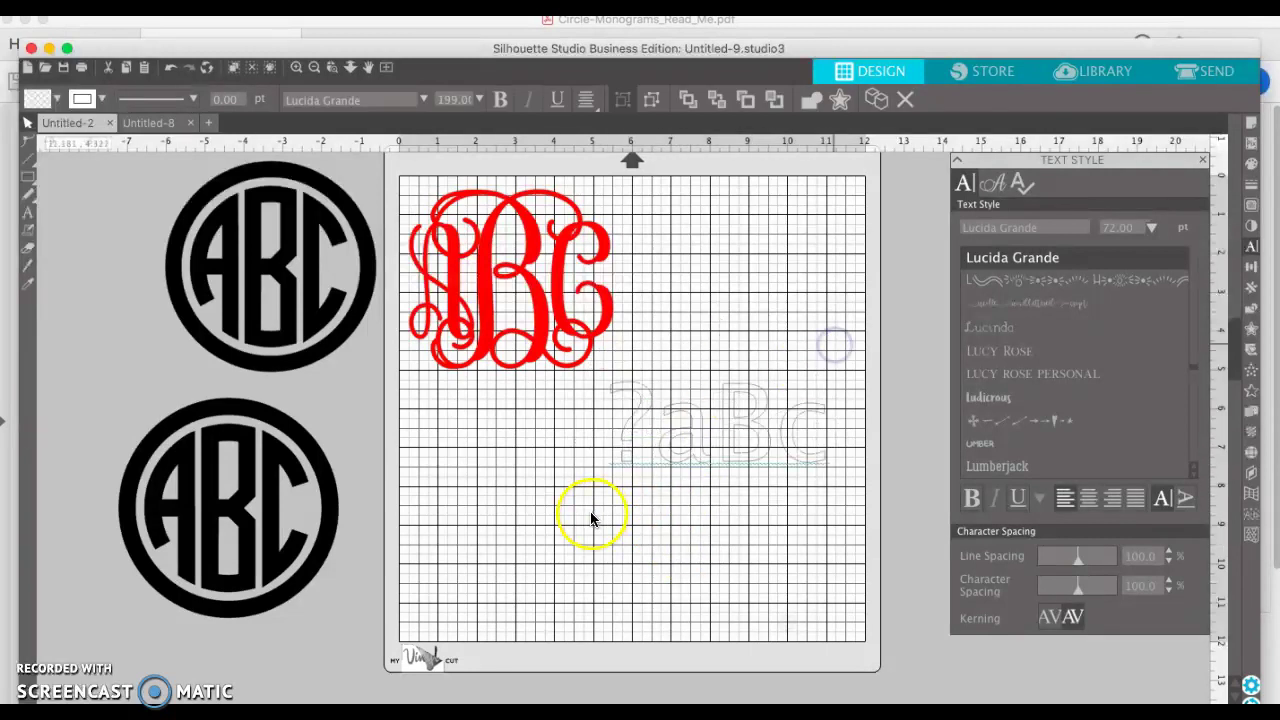
{"action": "left_click", "coordinate": [623, 463]}
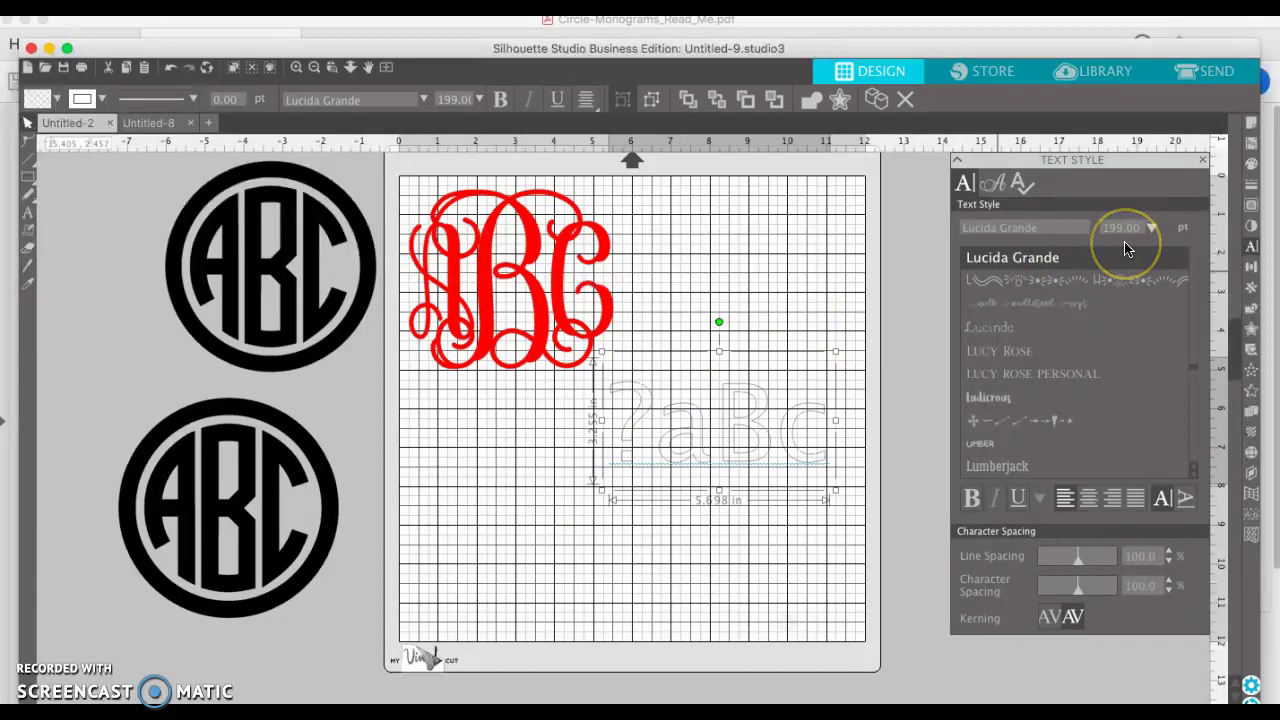
- Make the ?aBc text's outline transparent and fill it red
{"action": "left_click", "coordinate": [1252, 188]}
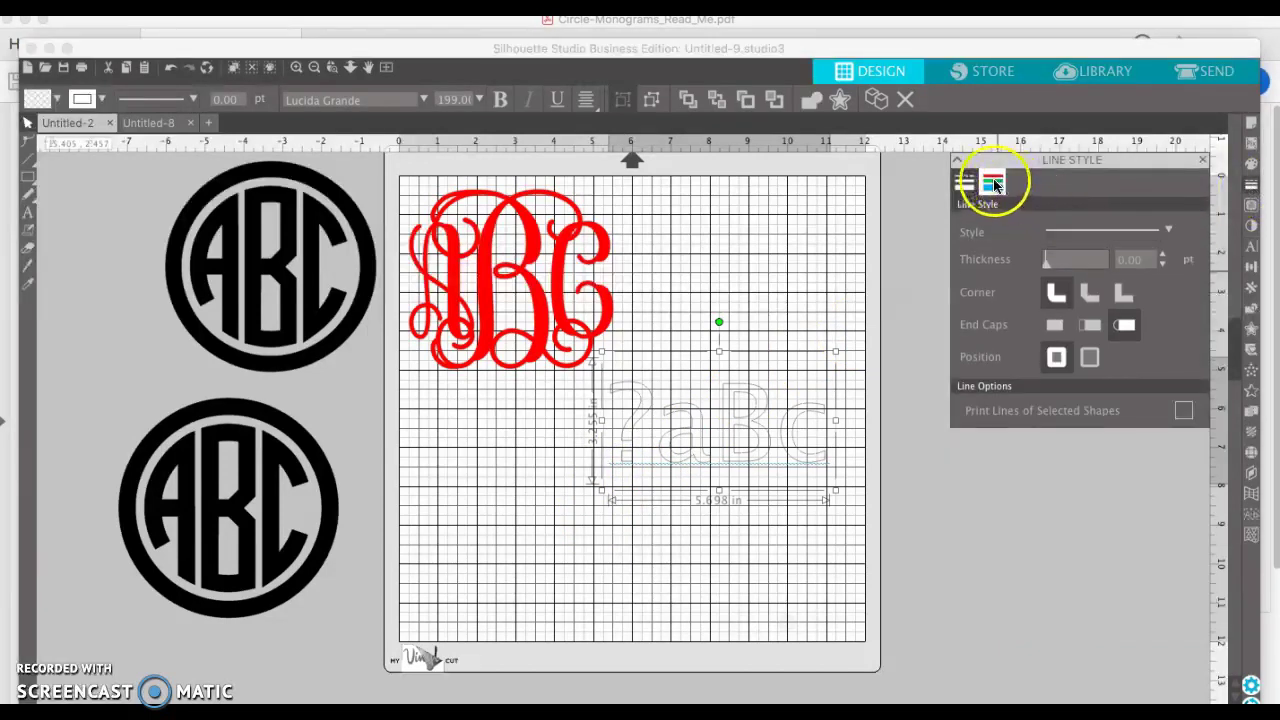
{"action": "left_click", "coordinate": [994, 183]}
{"action": "left_click", "coordinate": [1106, 238]}
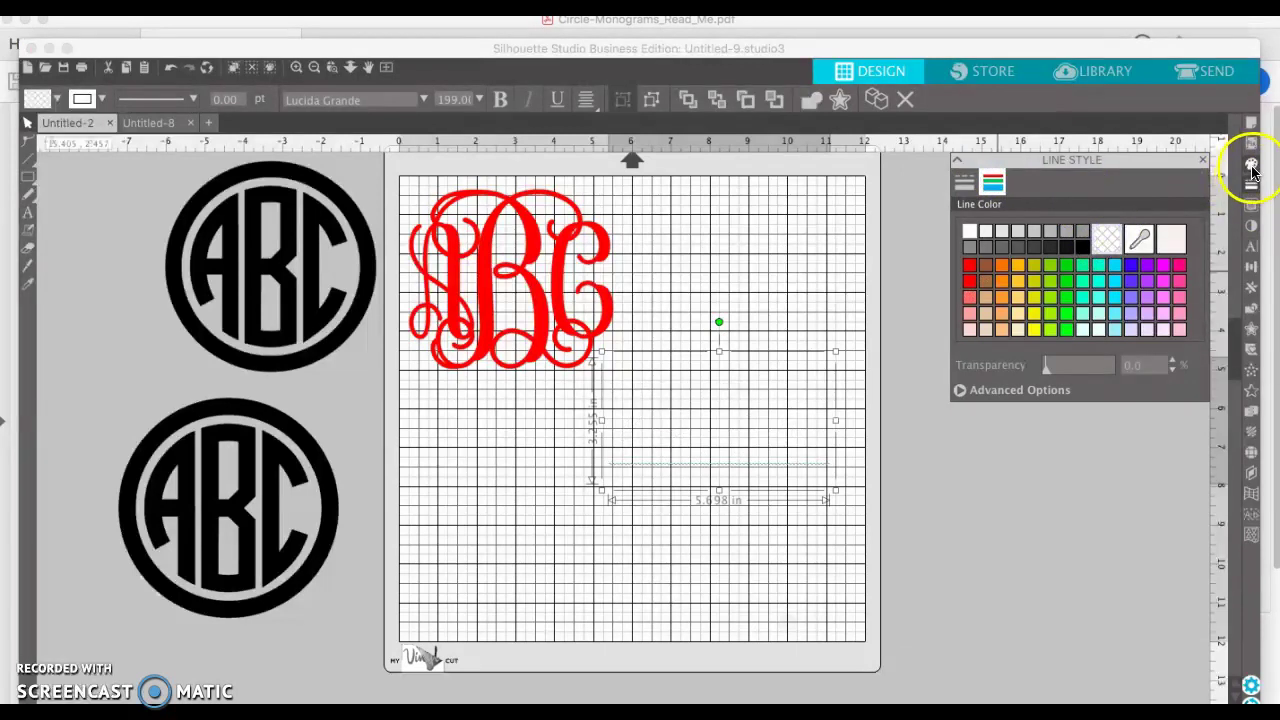
{"action": "left_click", "coordinate": [1252, 165]}
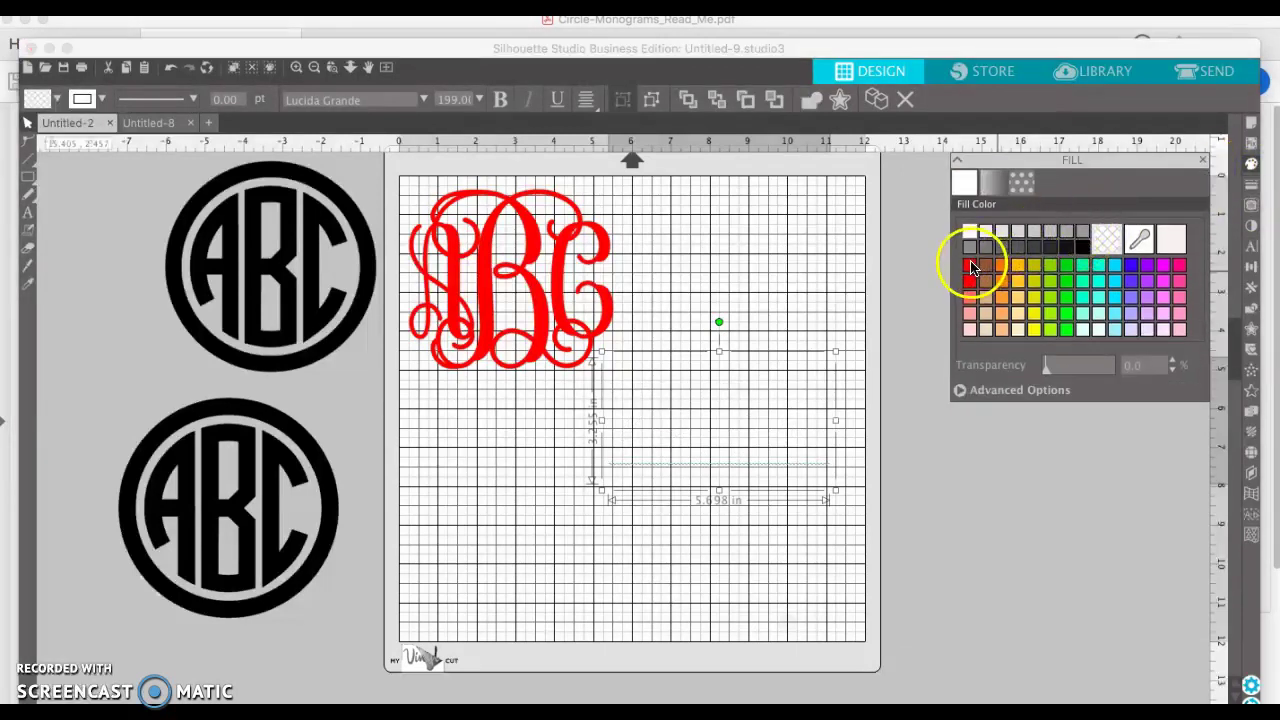
{"action": "left_click", "coordinate": [970, 268]}
- Enlarge the ?aBc text to 302.2 pt and move it lower on the mat
{"action": "left_click", "coordinate": [602, 491]}
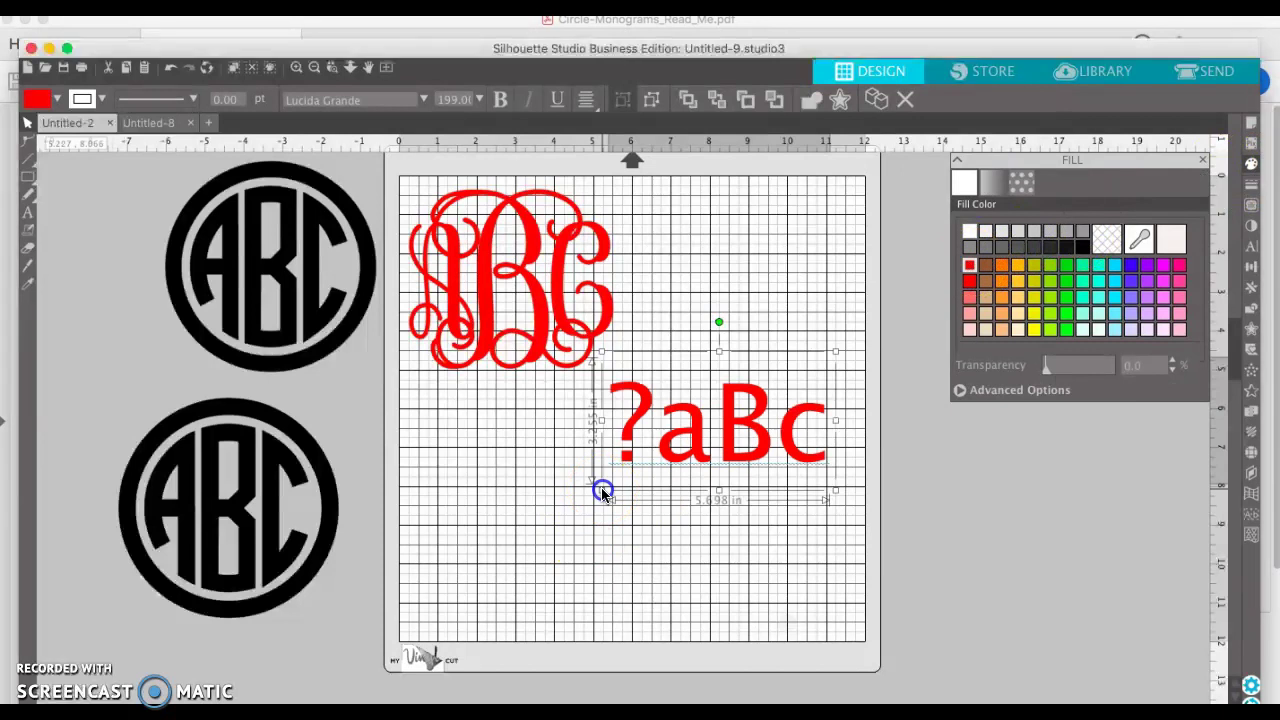
{"action": "left_click_drag", "start_coordinate": [602, 491], "coordinate": [503, 589]}
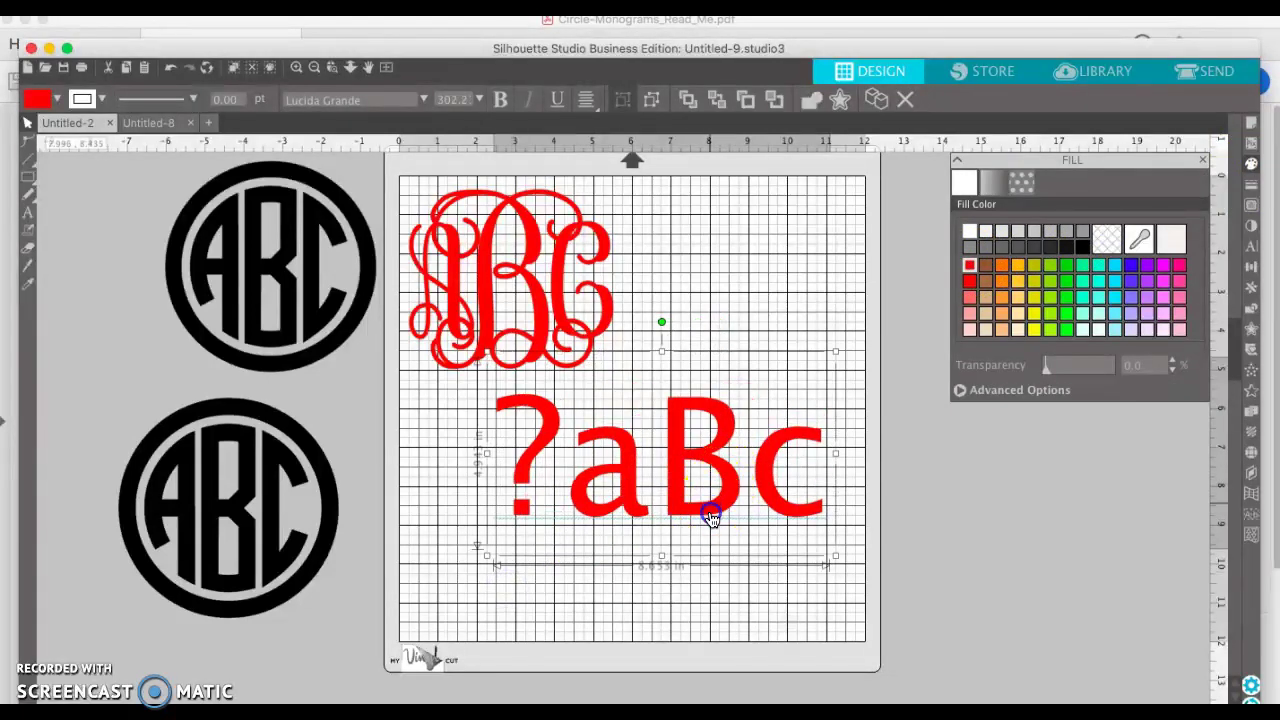
{"action": "left_click_drag", "start_coordinate": [710, 517], "coordinate": [710, 549]}
- Set the text in the Vine Monograms font, forming a framed ABC monogram
{"action": "left_click", "coordinate": [1252, 248]}
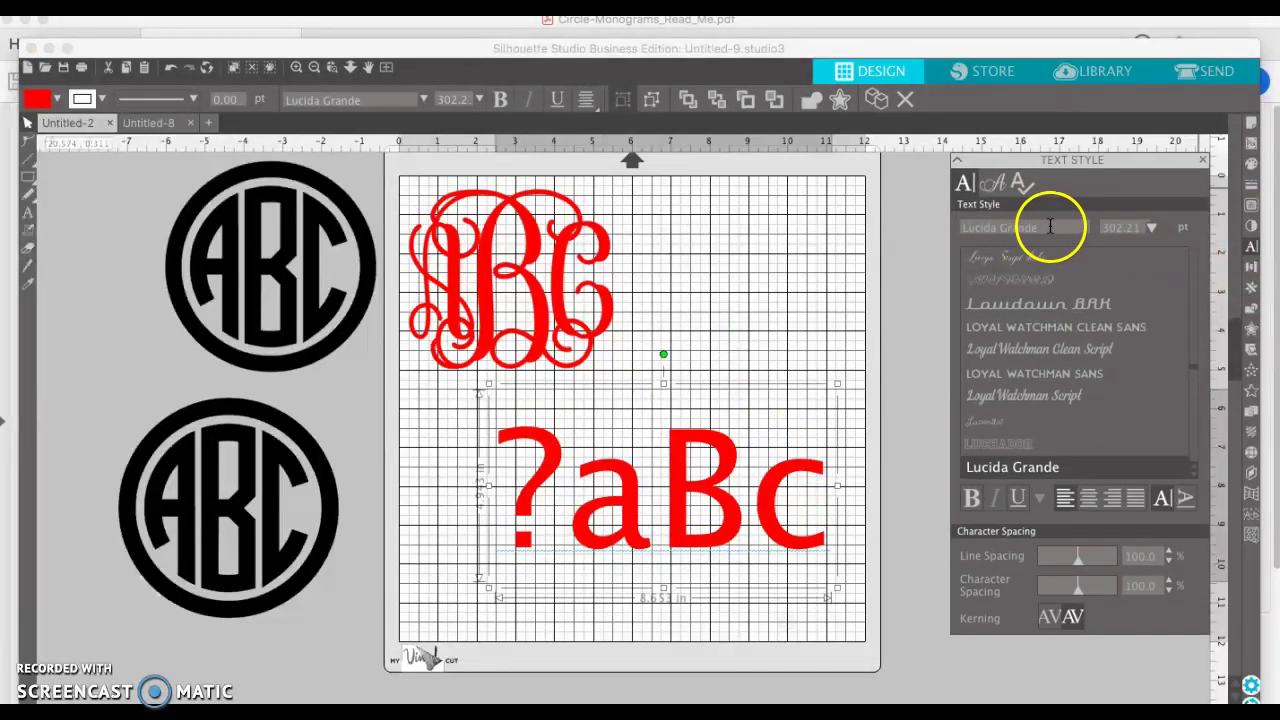
{"action": "left_click", "coordinate": [1050, 227]}
{"action": "type", "text": "vine Monograms"}
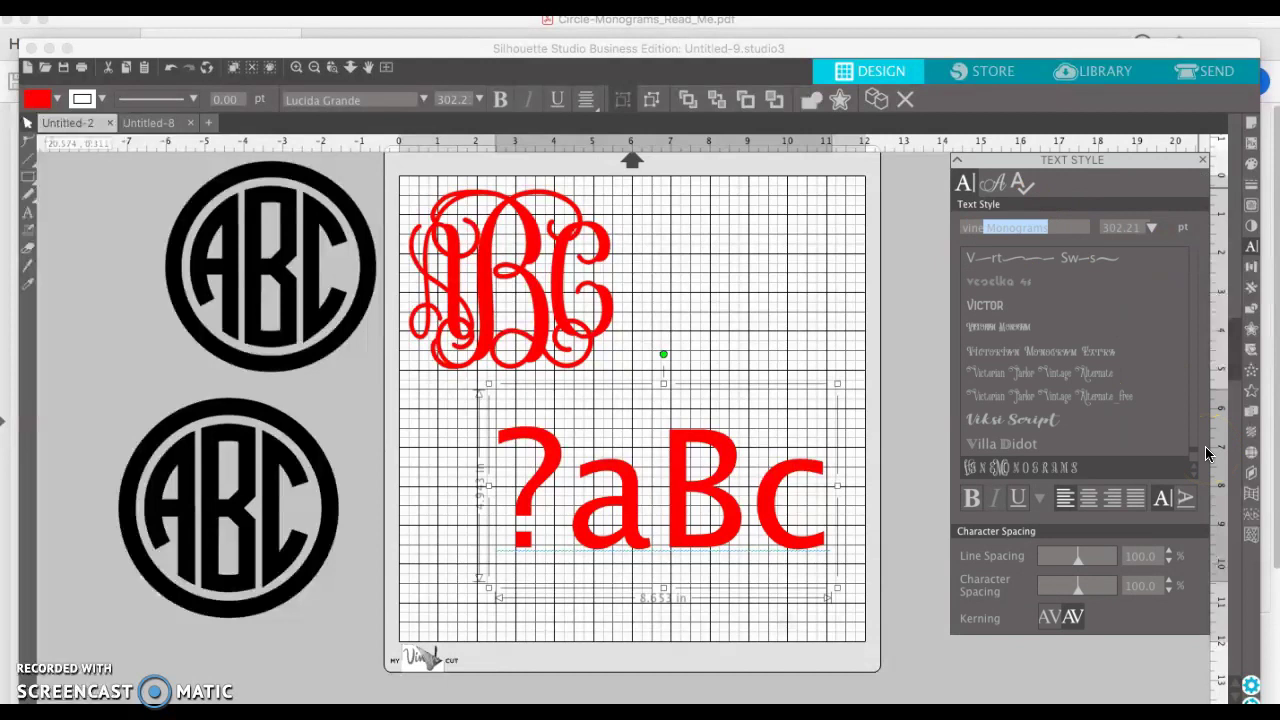
{"action": "left_click_drag", "start_coordinate": [1043, 501], "coordinate": [1051, 611]}
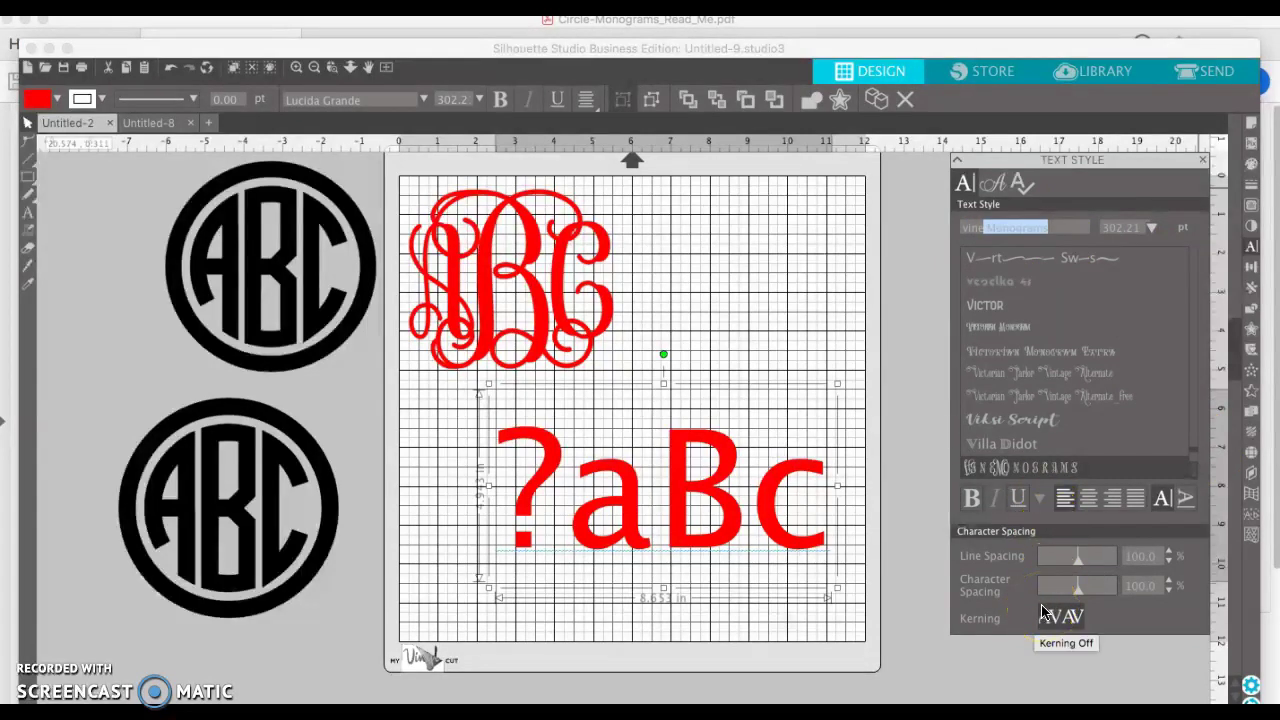
{"action": "left_click_drag", "start_coordinate": [1040, 540], "coordinate": [1043, 501]}
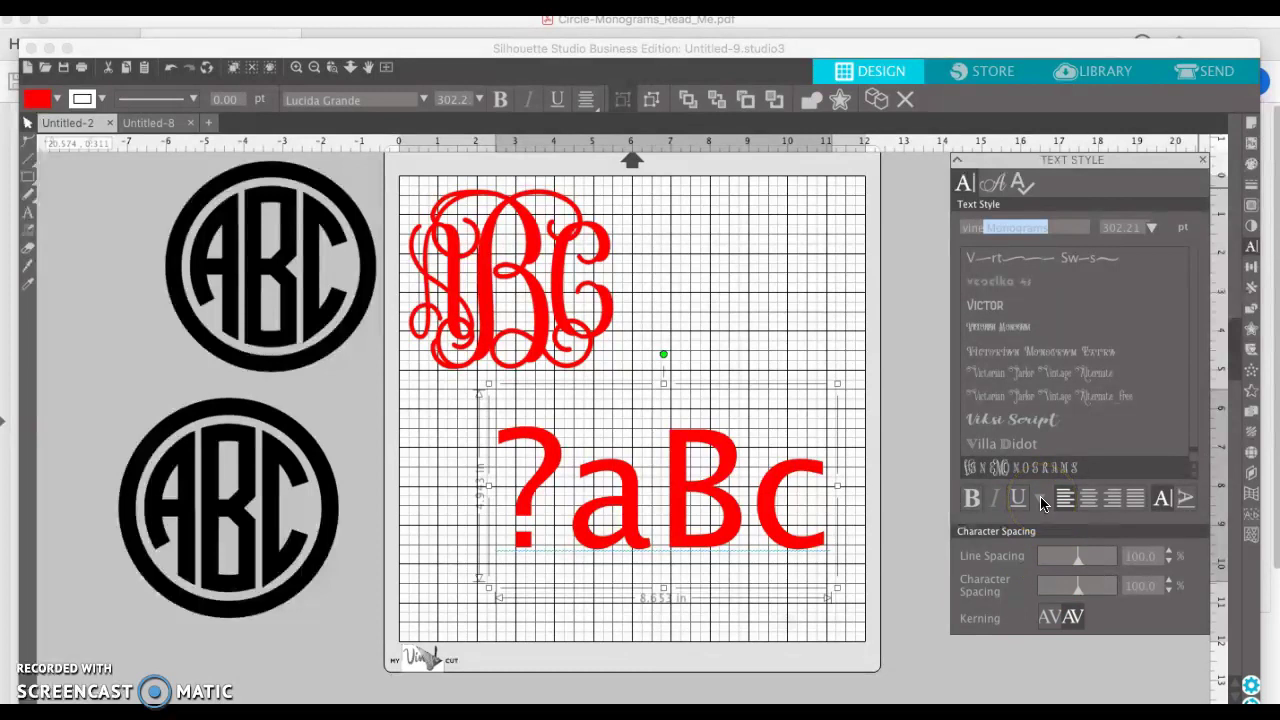
{"action": "left_click", "coordinate": [1030, 467]}
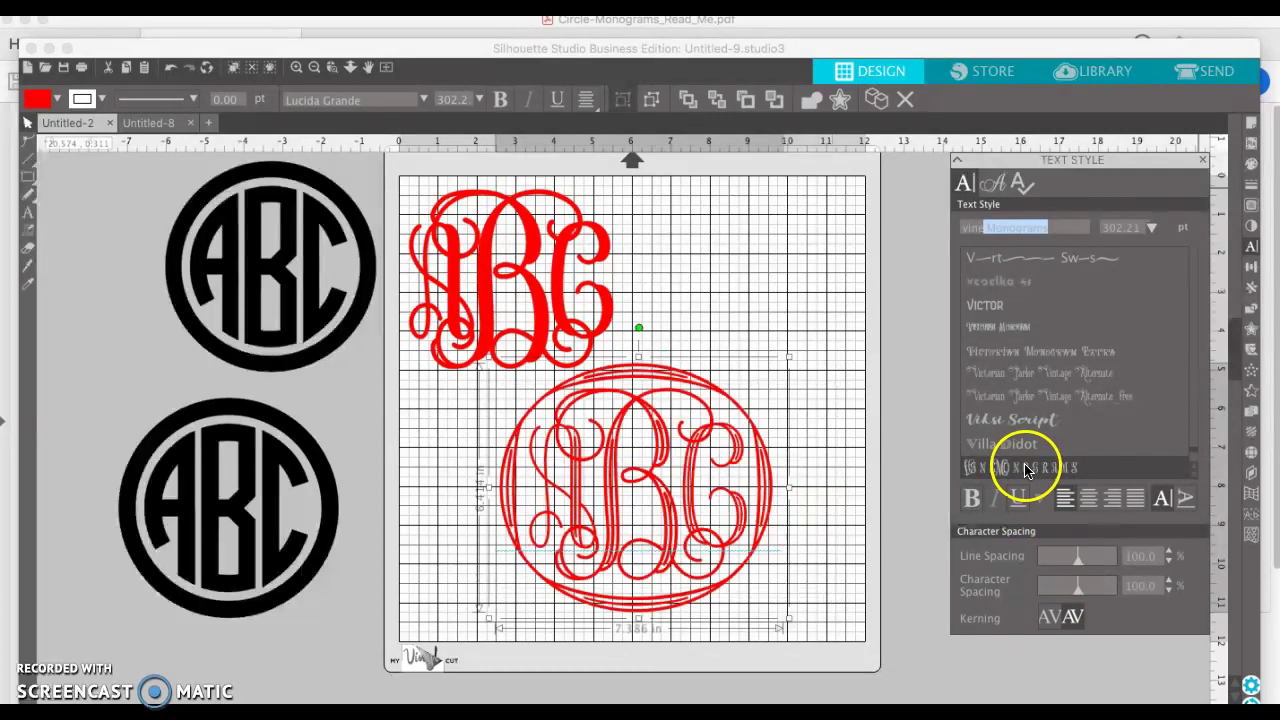
- Make the monogram letters Solid and weld the monogram into one shape
{"action": "left_click_drag", "start_coordinate": [1043, 495], "coordinate": [1048, 660]}
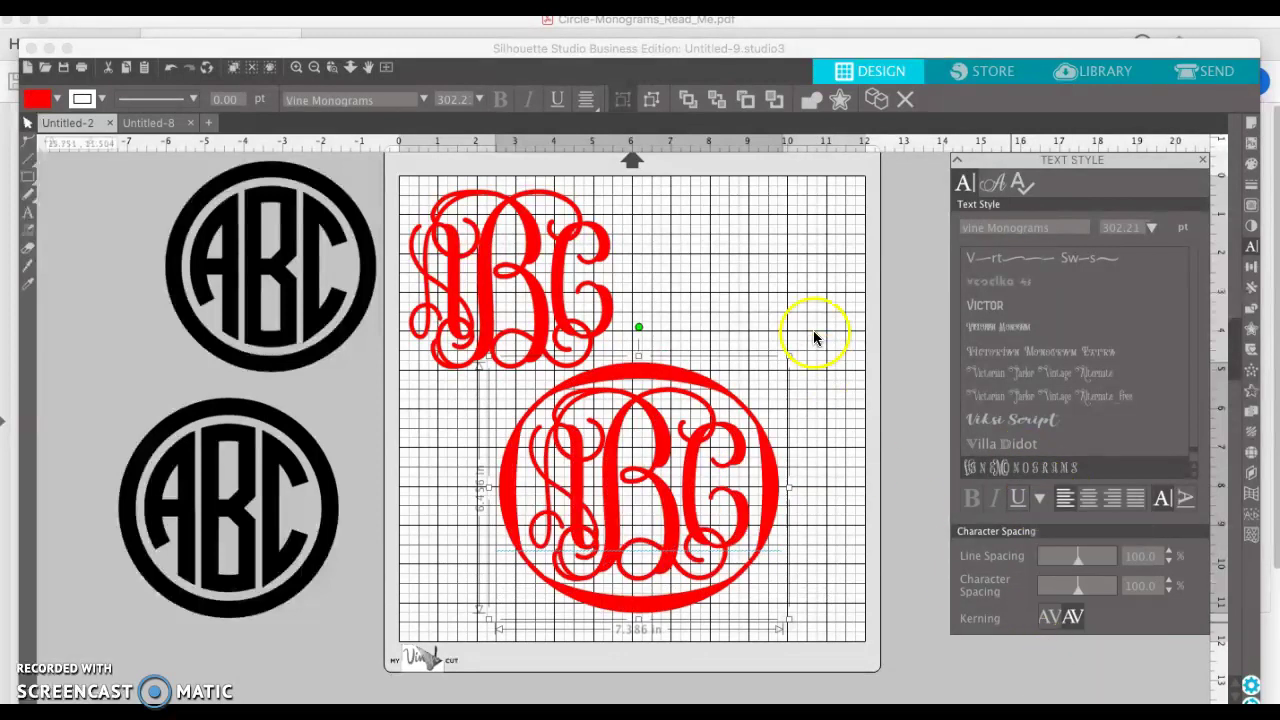
{"action": "left_click", "coordinate": [365, 3]}
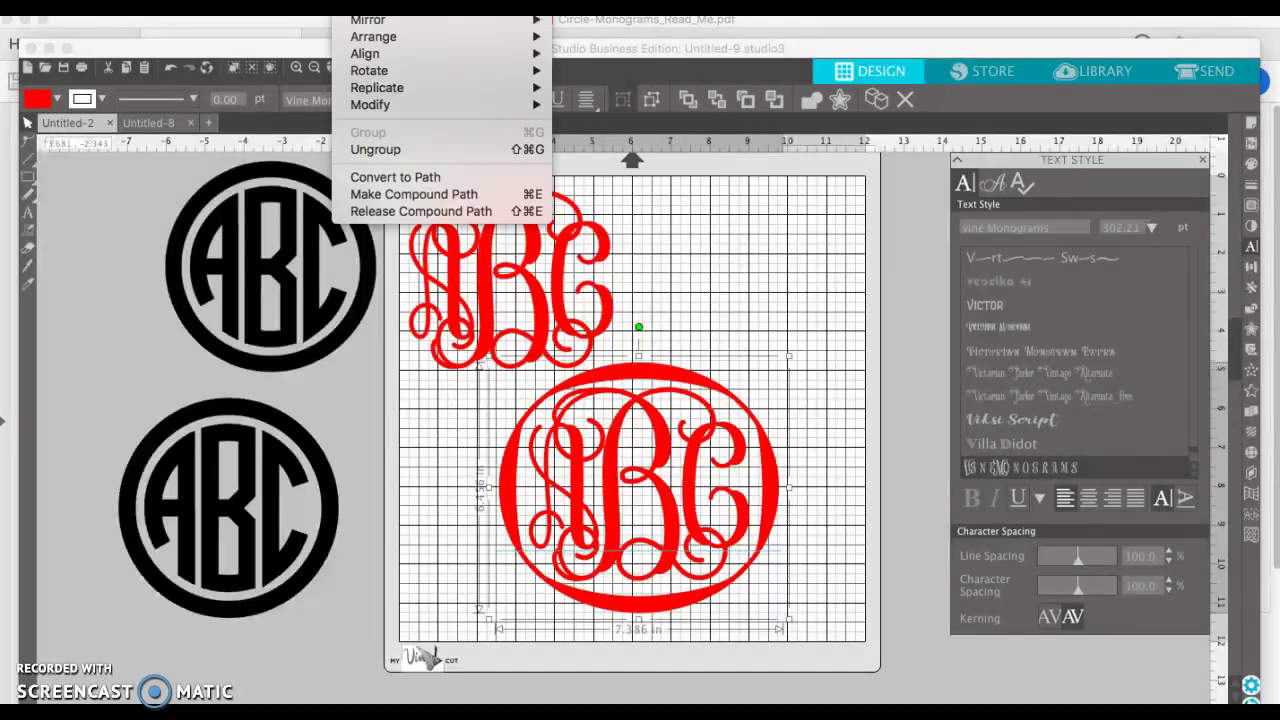
{"action": "mouse_move", "coordinate": [371, 105]}
{"action": "left_click", "coordinate": [583, 105]}
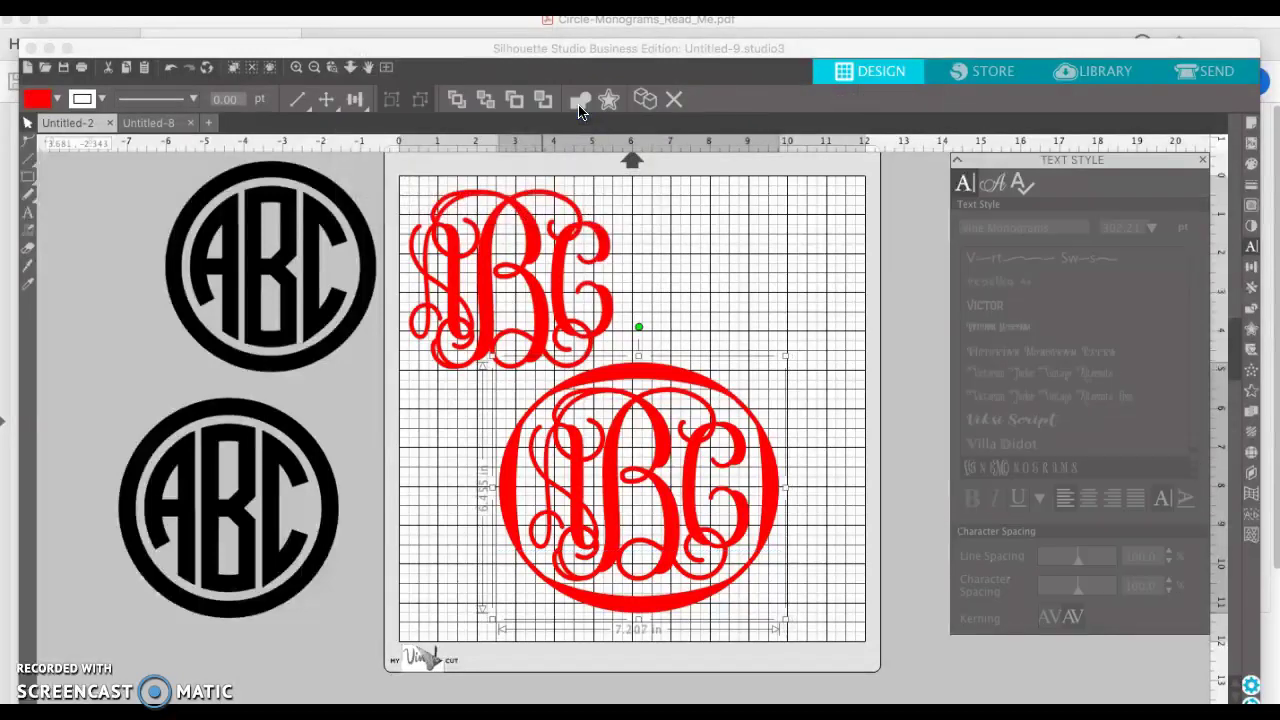
- Group the welded monogram, deselect it and bring up the Send screen
{"action": "left_click", "coordinate": [390, 106]}
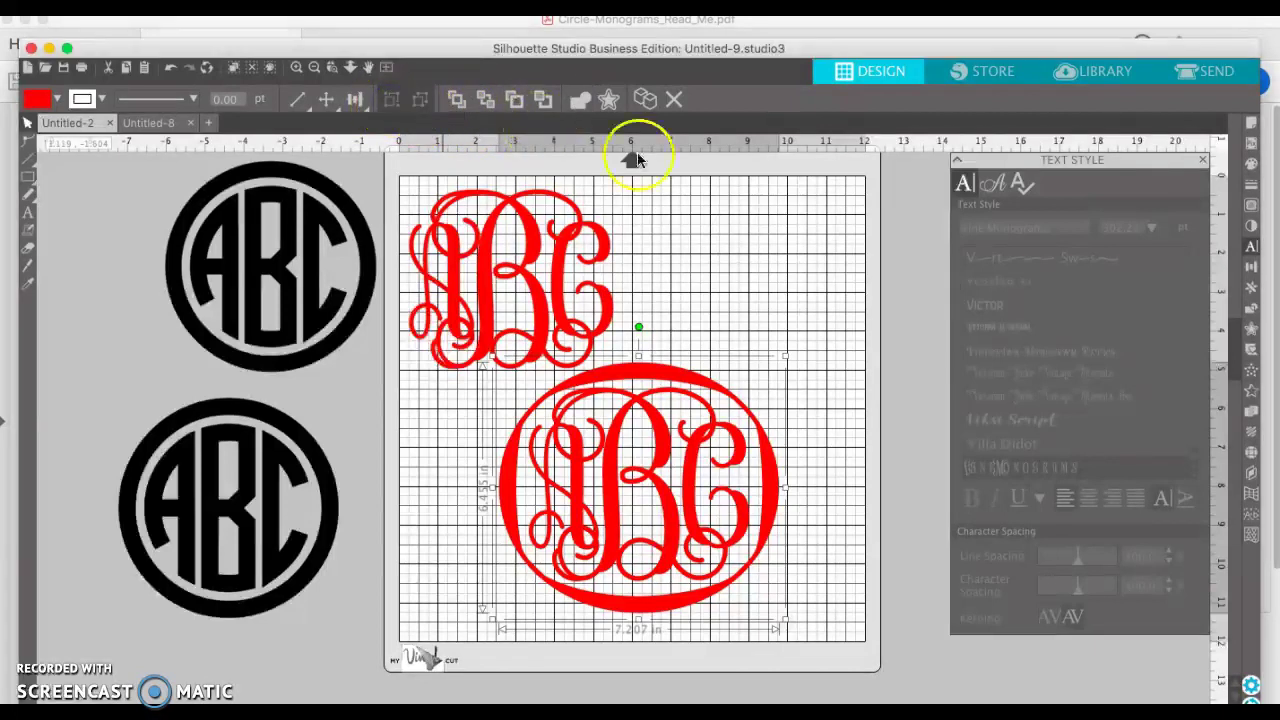
{"action": "left_click", "coordinate": [816, 486]}
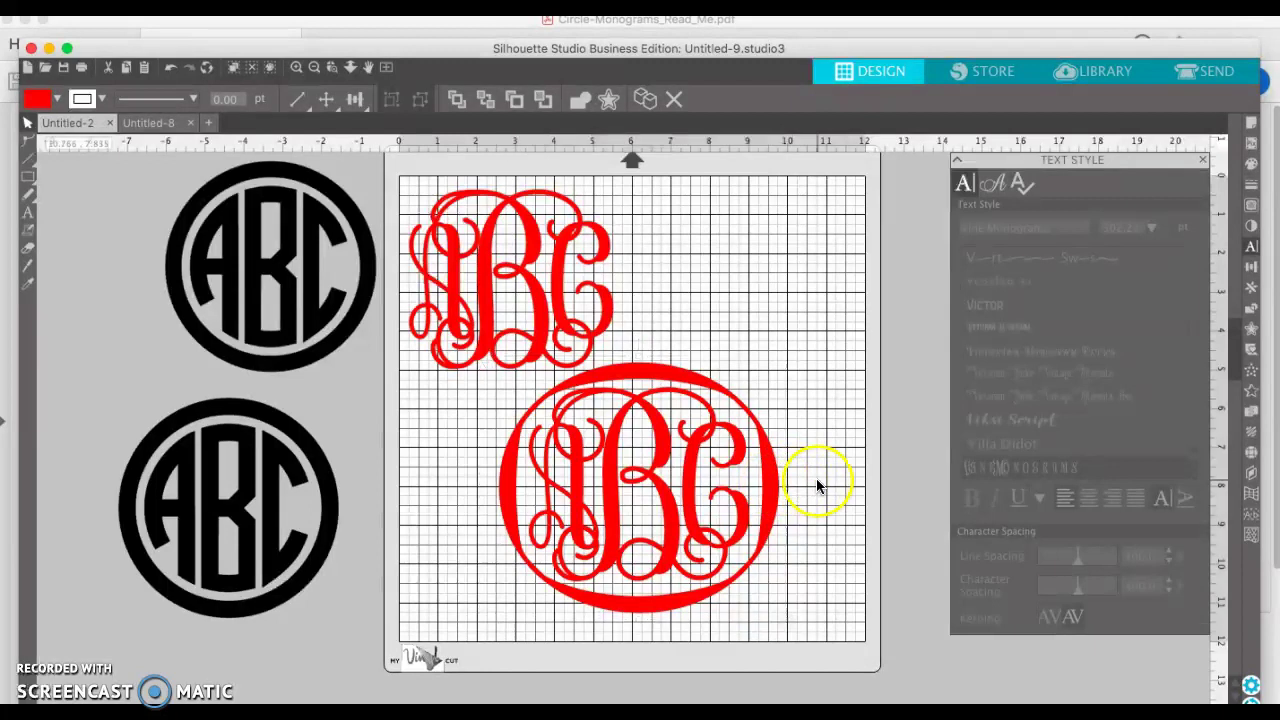
{"action": "left_click", "coordinate": [1199, 66]}
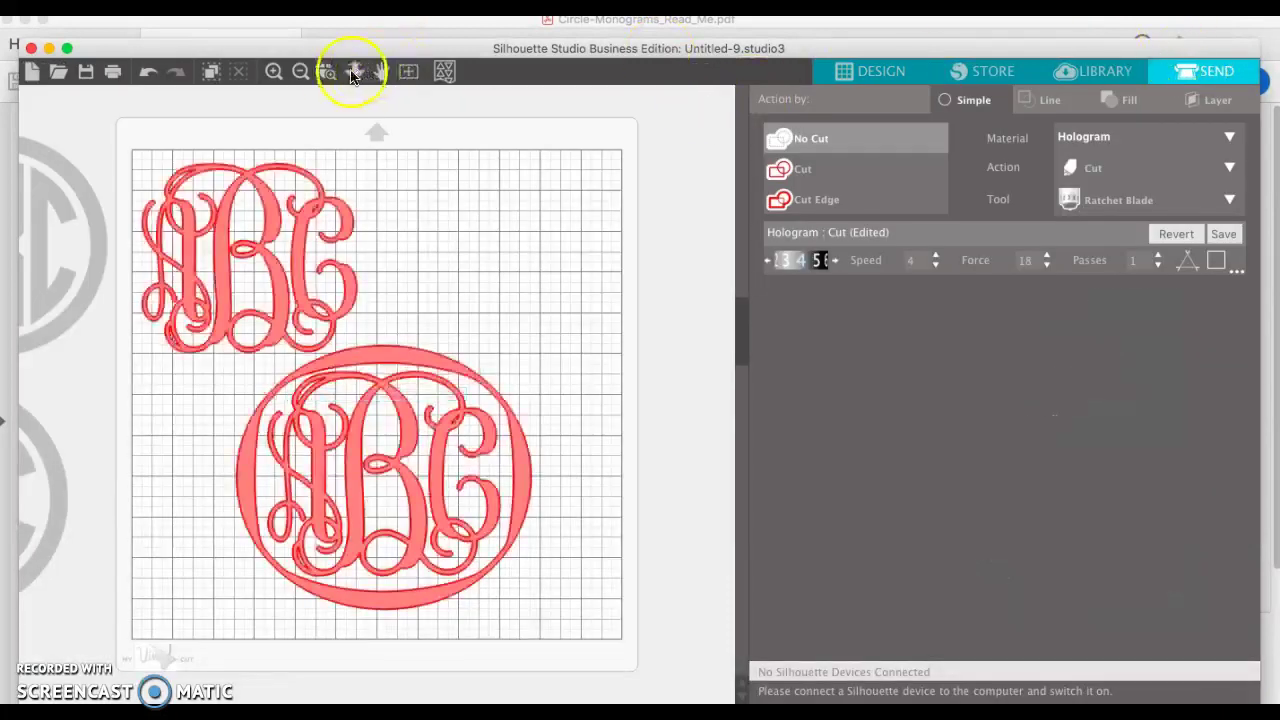
- Zoom into the lower monogram's letters to inspect its cut lines, then return to Design view
{"action": "left_click", "coordinate": [330, 72]}
{"action": "left_click", "coordinate": [313, 525]}
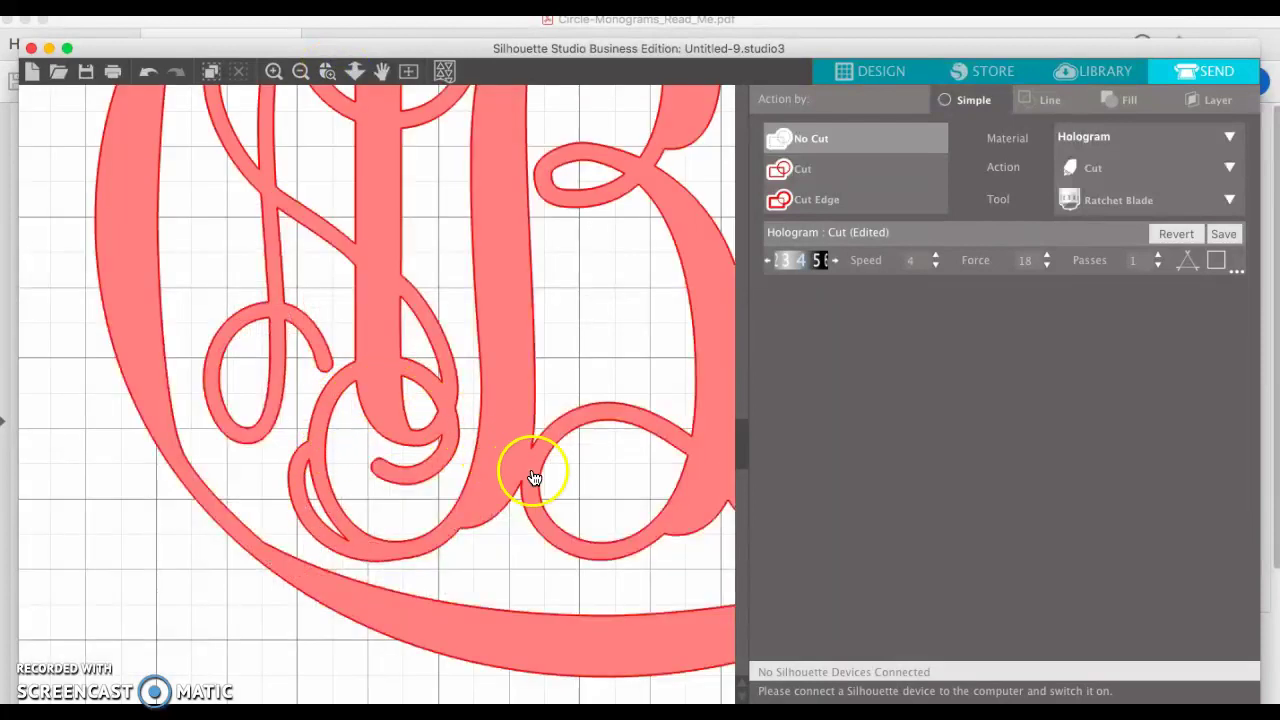
{"action": "scroll", "coordinate": [545, 477], "scroll_direction": "down", "scroll_amount": 3}
{"action": "scroll", "coordinate": [545, 477], "scroll_direction": "right", "scroll_amount": 2}
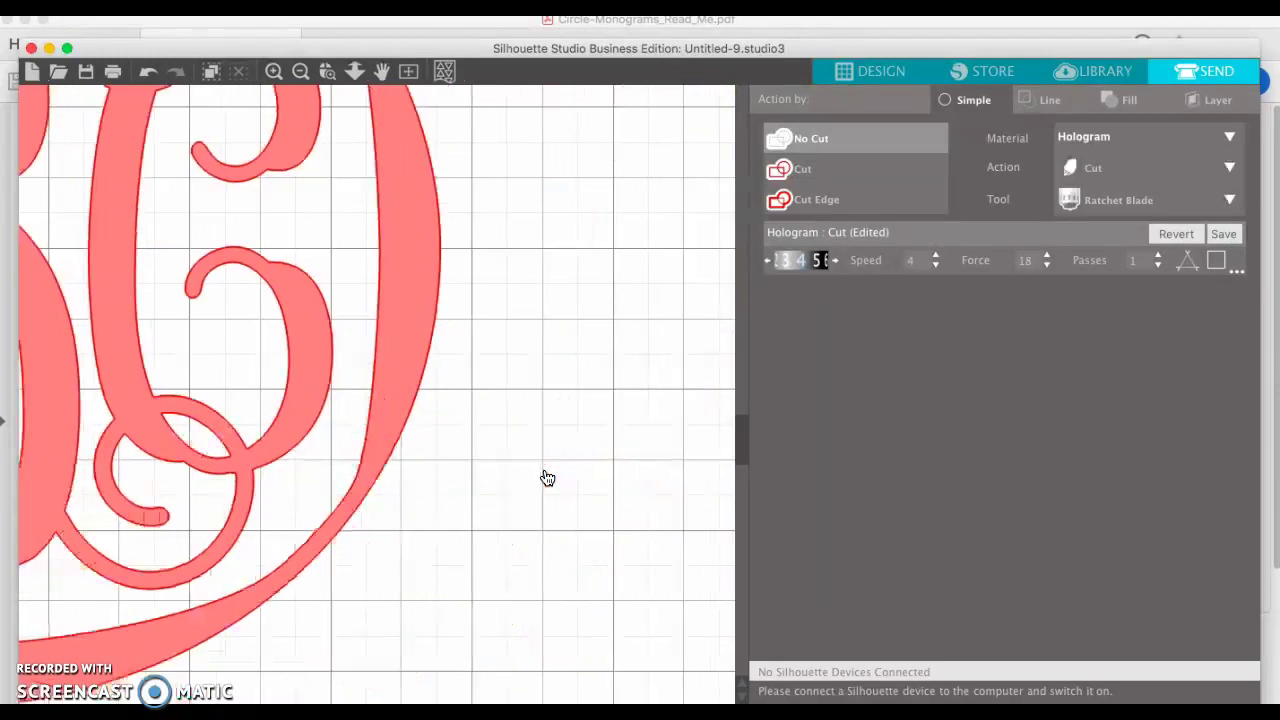
{"action": "scroll", "coordinate": [545, 477], "scroll_direction": "up", "scroll_amount": 3}
{"action": "scroll", "coordinate": [551, 476], "scroll_direction": "left", "scroll_amount": 3}
{"action": "scroll", "coordinate": [551, 476], "scroll_direction": "up", "scroll_amount": 2}
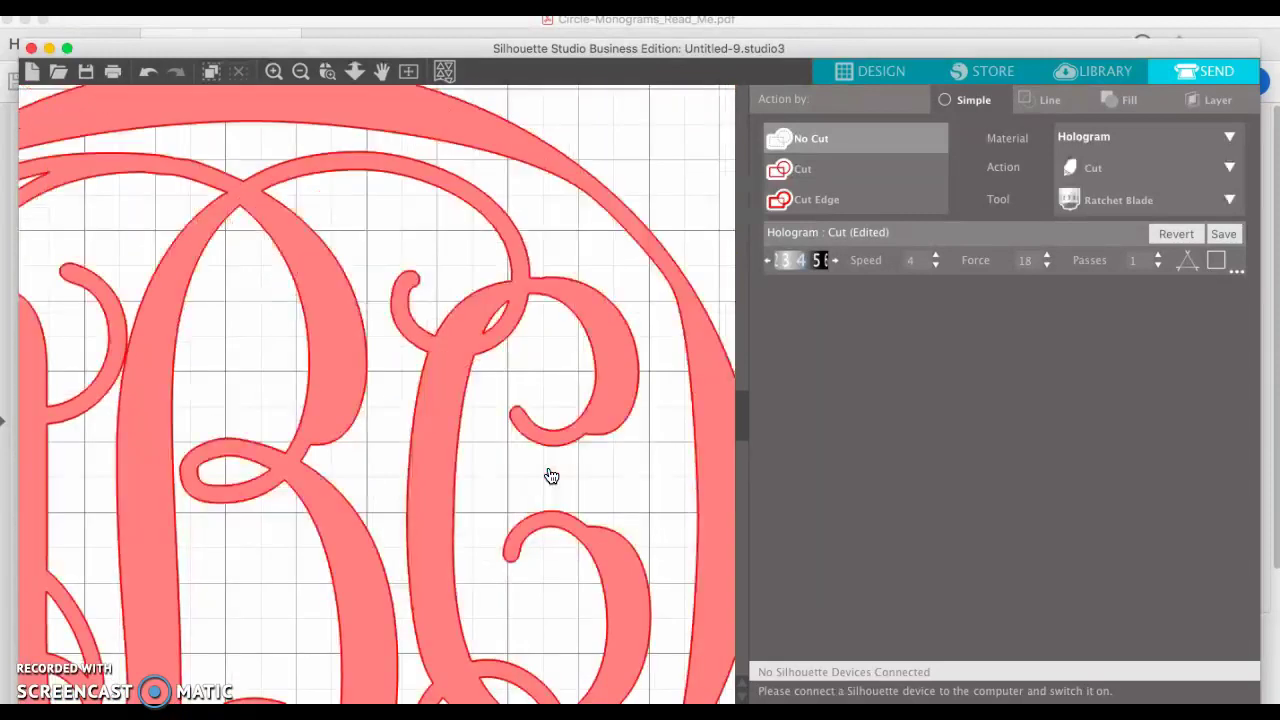
{"action": "scroll", "coordinate": [551, 476], "scroll_direction": "up", "scroll_amount": 3}
{"action": "scroll", "coordinate": [551, 476], "scroll_direction": "left", "scroll_amount": 3}
{"action": "left_click", "coordinate": [813, 151]}
{"action": "left_click", "coordinate": [869, 70]}
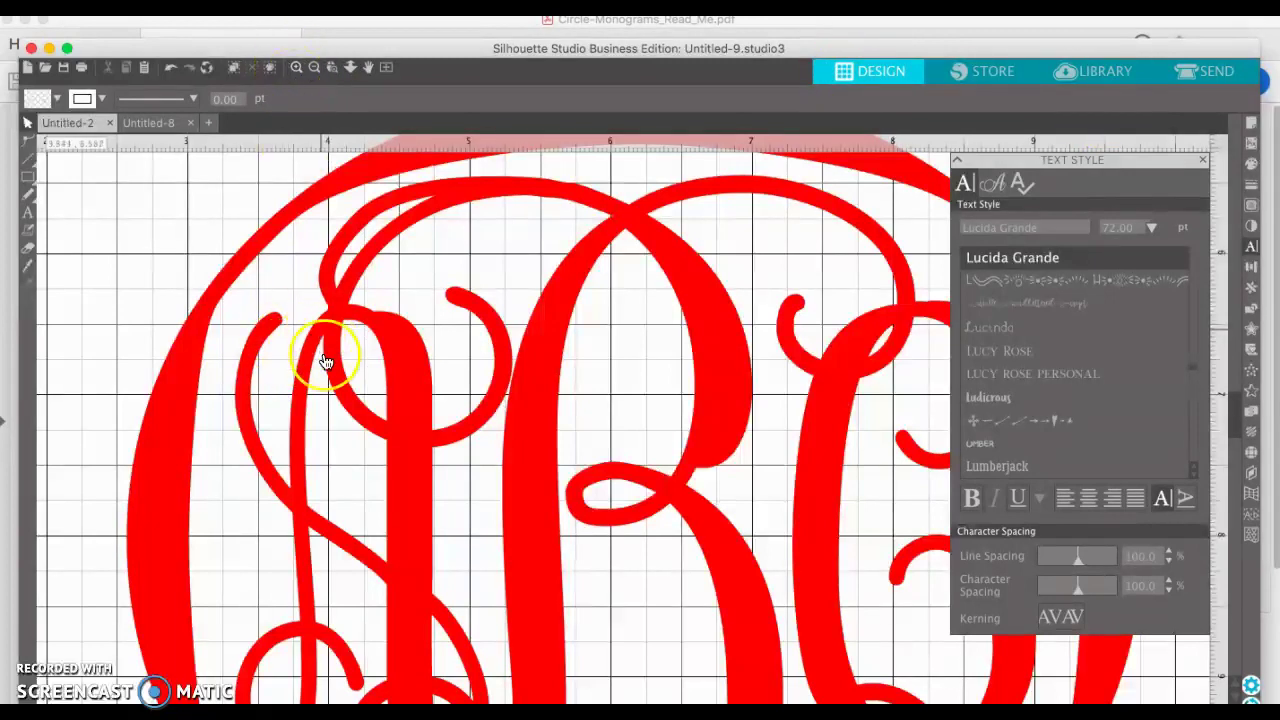
- Zoom out to the whole mat and shift the red circle monogram slightly right
{"action": "left_click", "coordinate": [315, 68]}
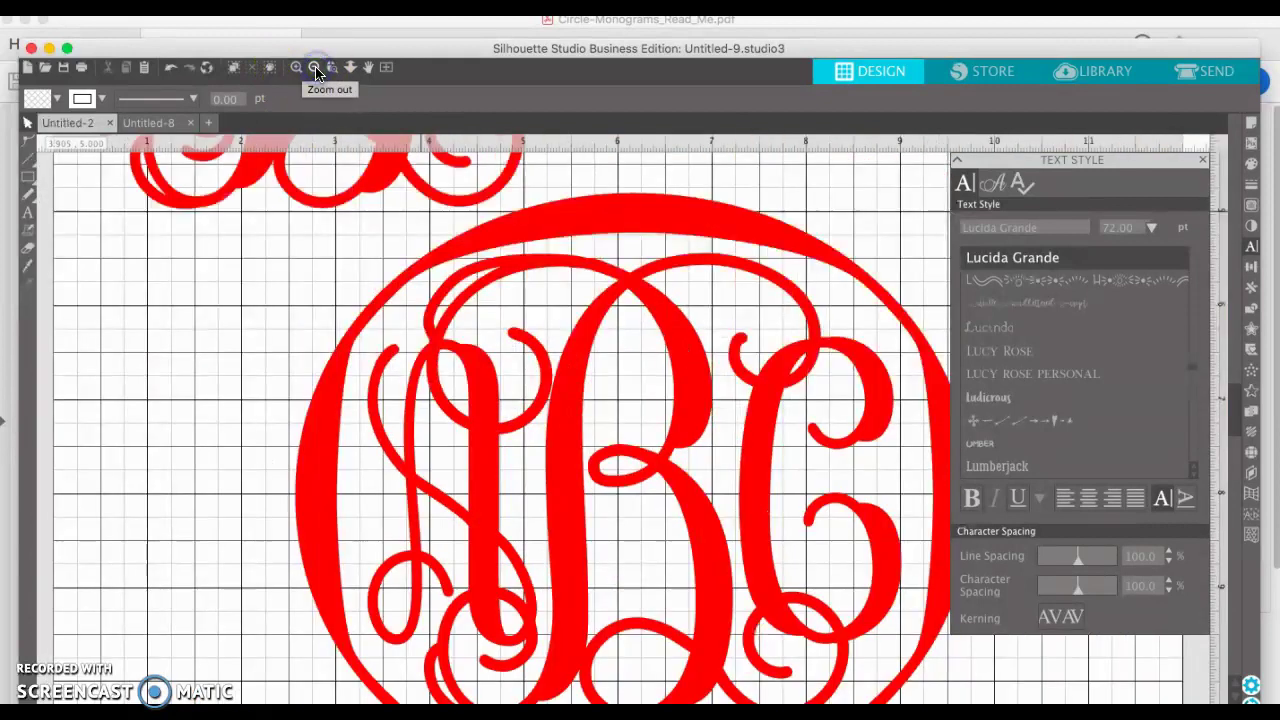
{"action": "left_click", "coordinate": [315, 68]}
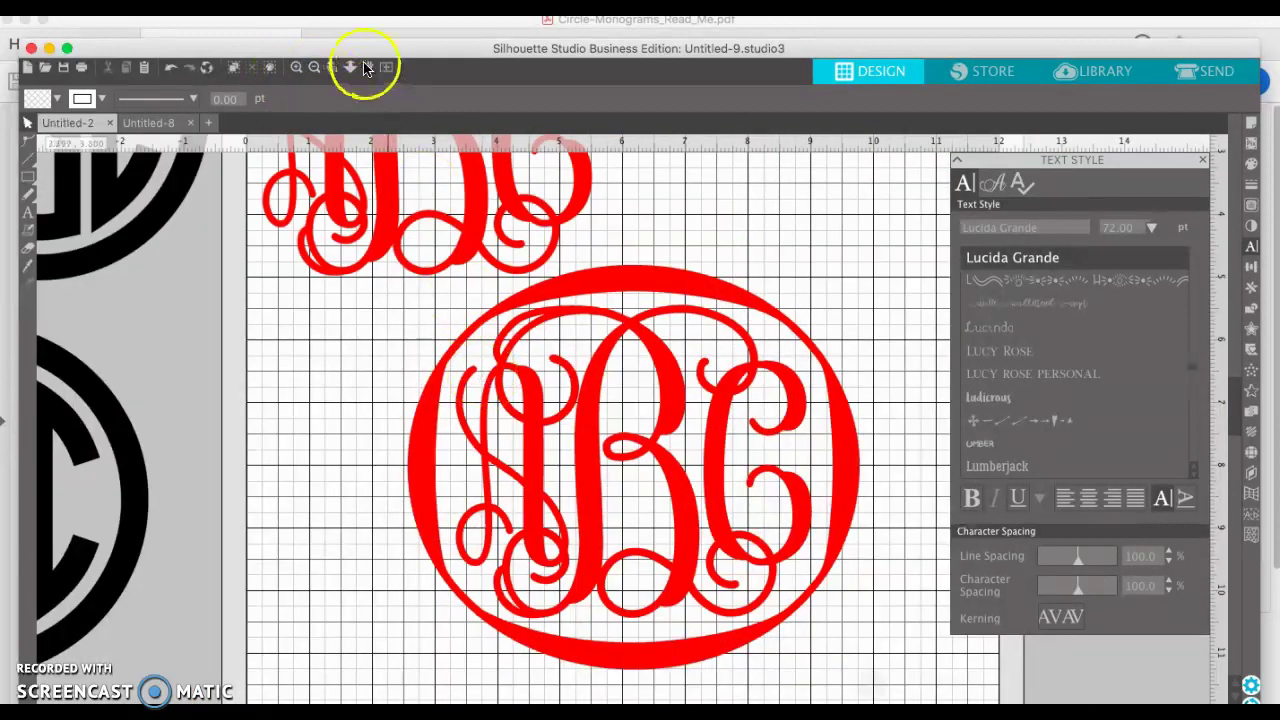
{"action": "left_click", "coordinate": [315, 68]}
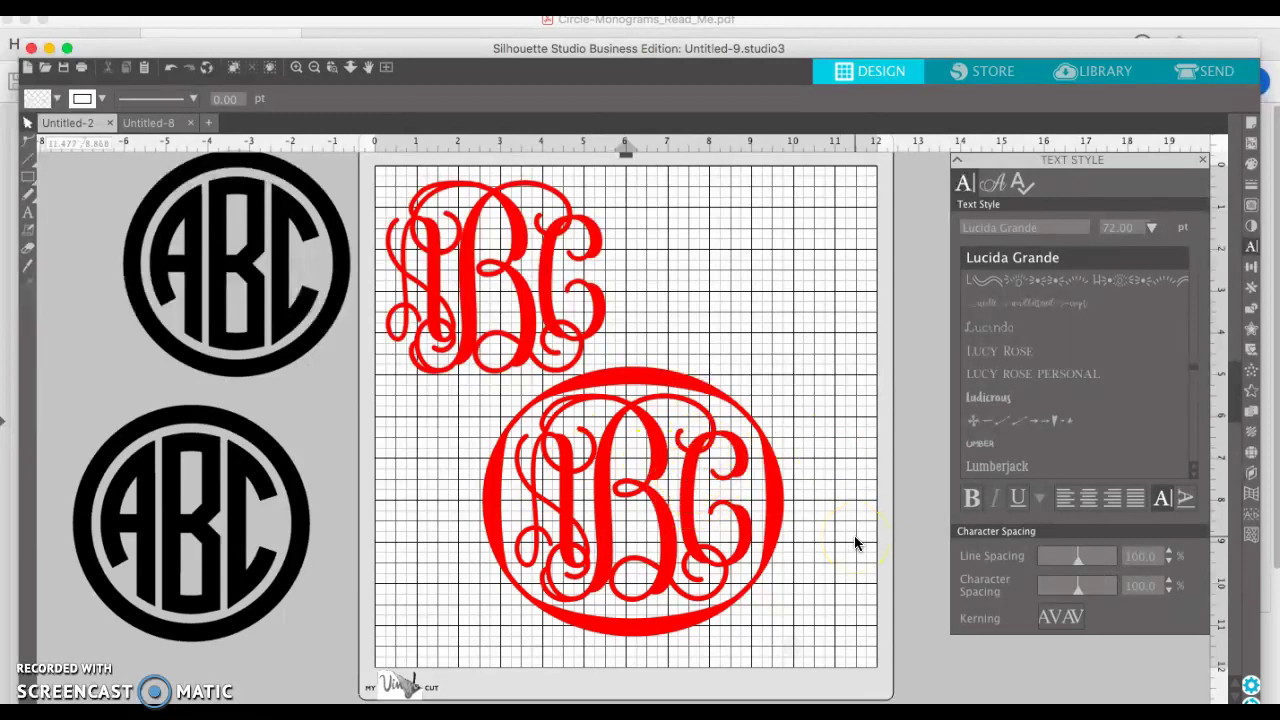
{"action": "left_click_drag", "start_coordinate": [771, 502], "coordinate": [857, 514]}
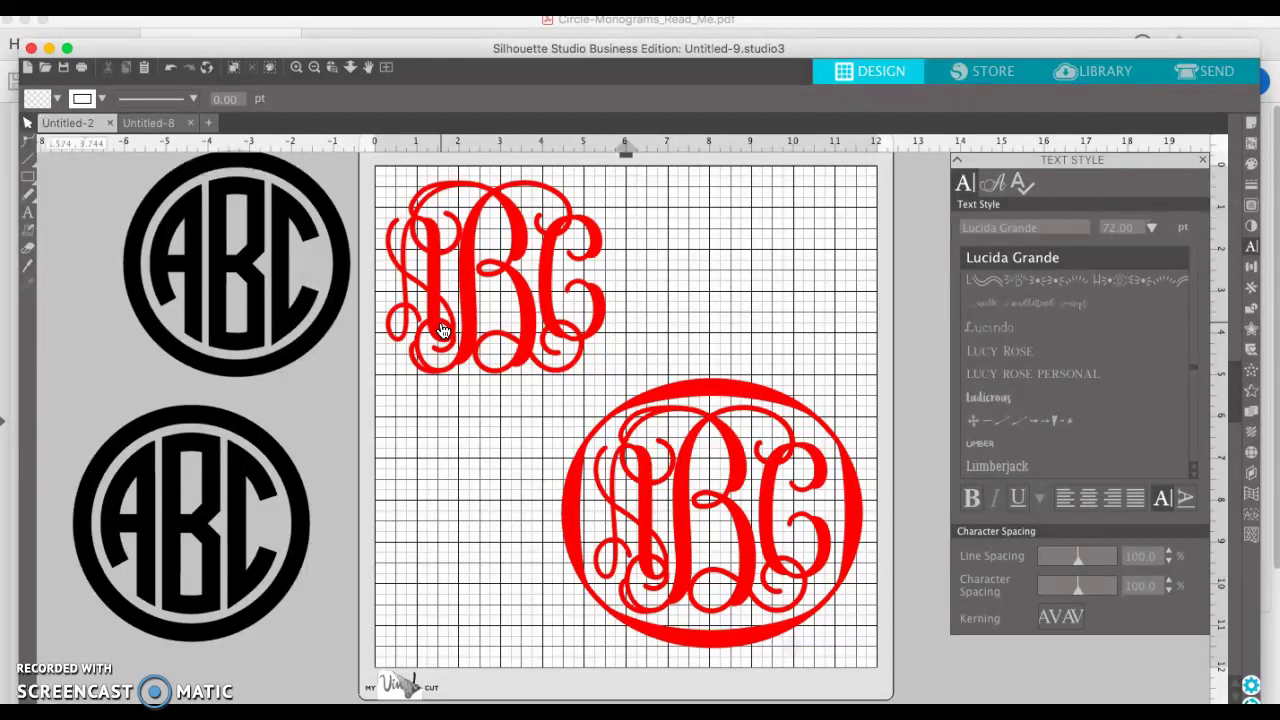
- Nudge the black ABC monogram left and place the red monogram at the mat's lower left
{"action": "left_click", "coordinate": [243, 286]}
{"action": "left_click", "coordinate": [370, 364]}
{"action": "left_click_drag", "start_coordinate": [340, 298], "coordinate": [292, 304]}
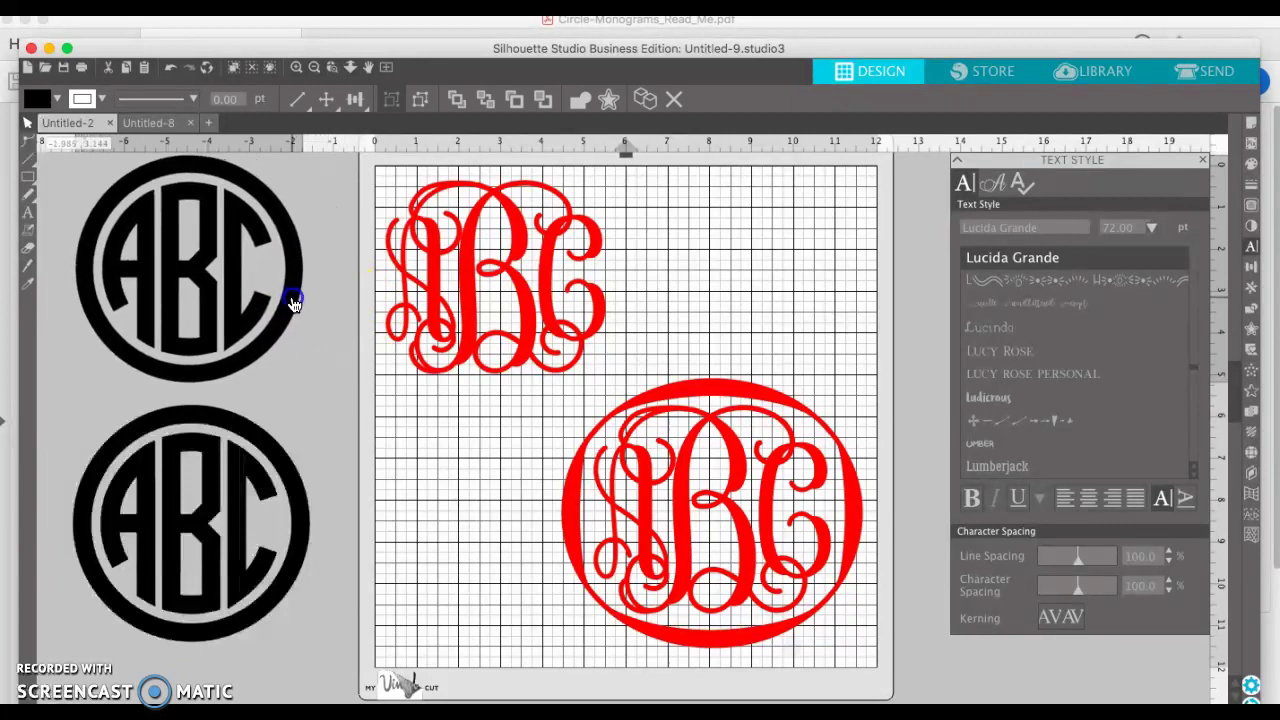
{"action": "left_click", "coordinate": [488, 305]}
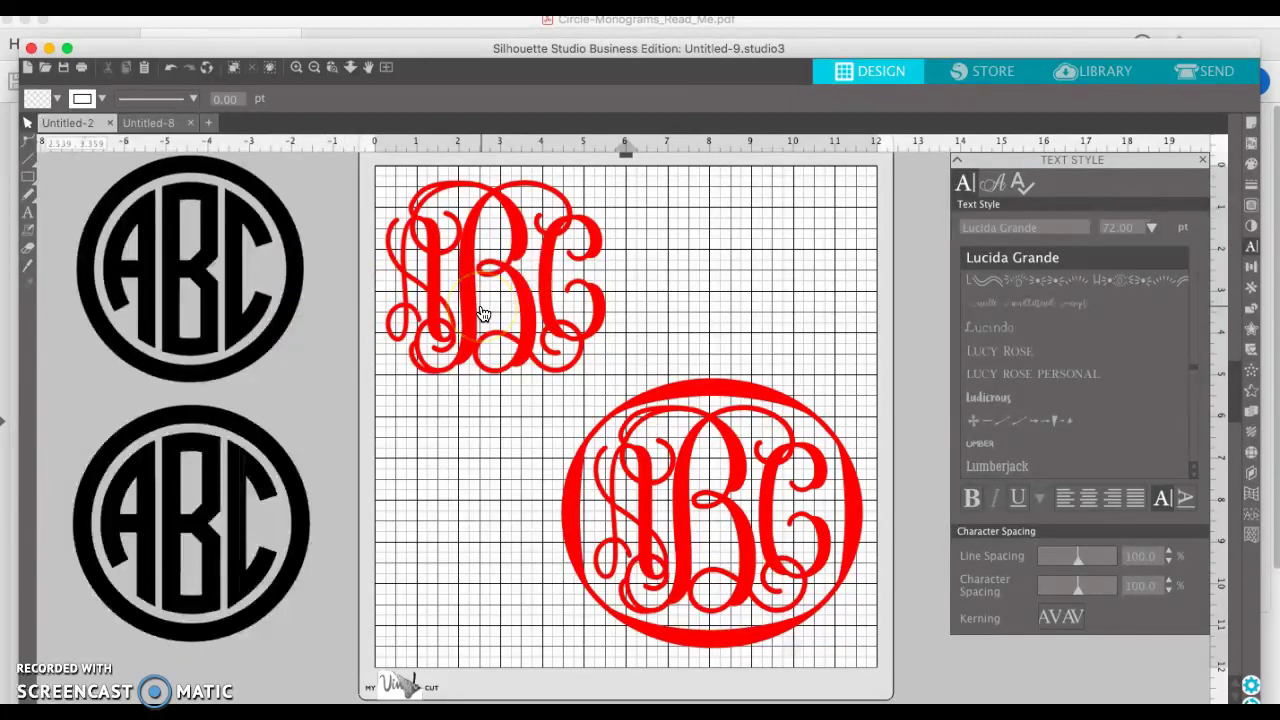
{"action": "left_click_drag", "start_coordinate": [690, 498], "coordinate": [477, 513]}
{"action": "left_click", "coordinate": [591, 260]}
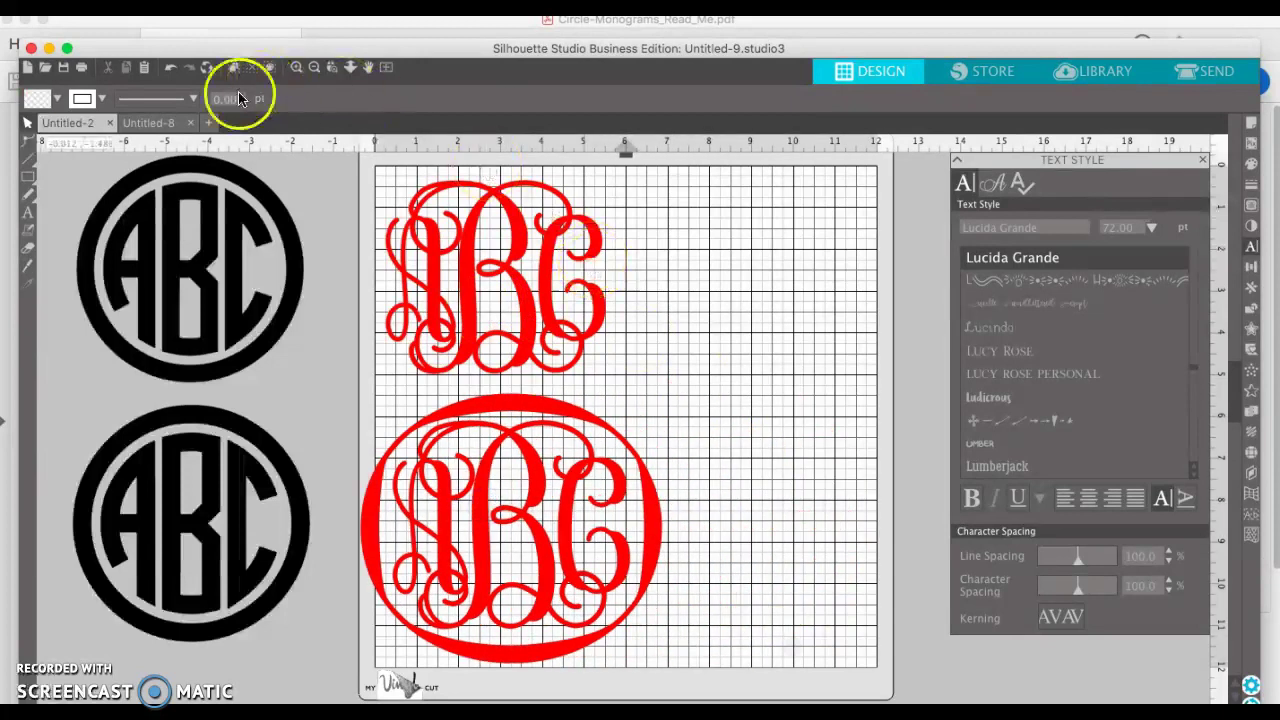
- In Untitled-8, move the black monogram alphabet group left off the mat
{"action": "left_click", "coordinate": [167, 126]}
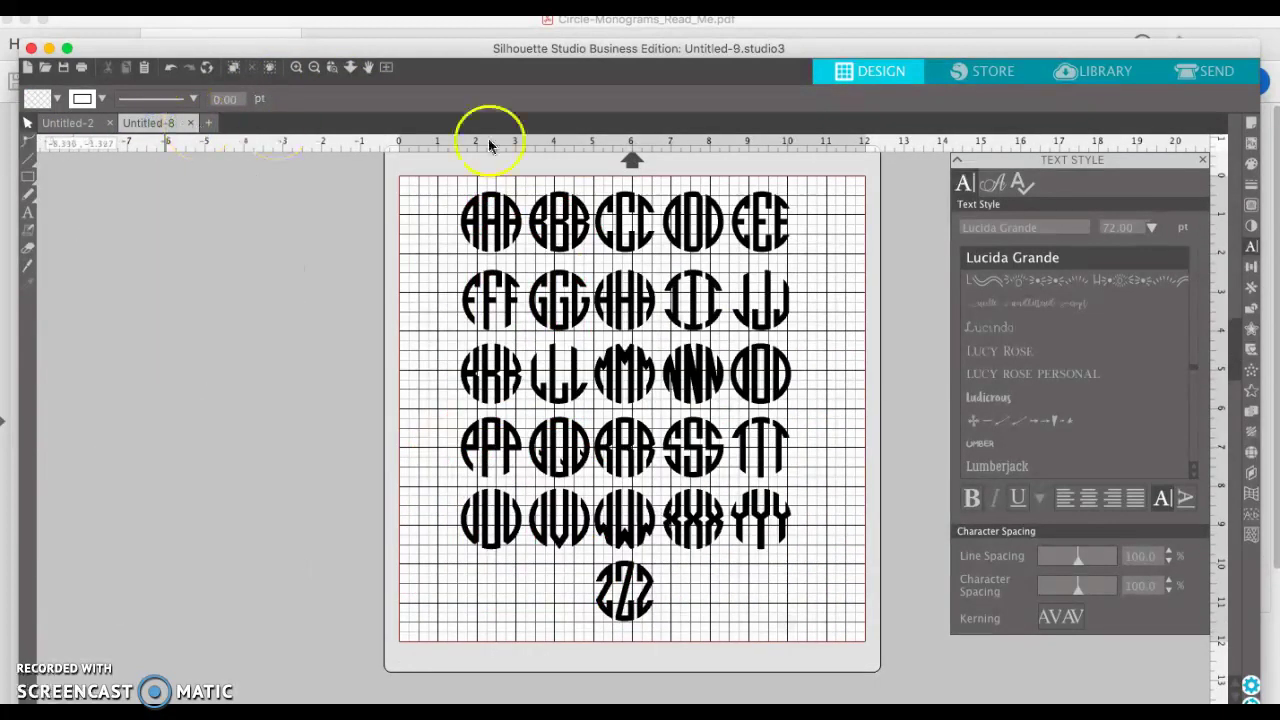
{"action": "left_click", "coordinate": [478, 234]}
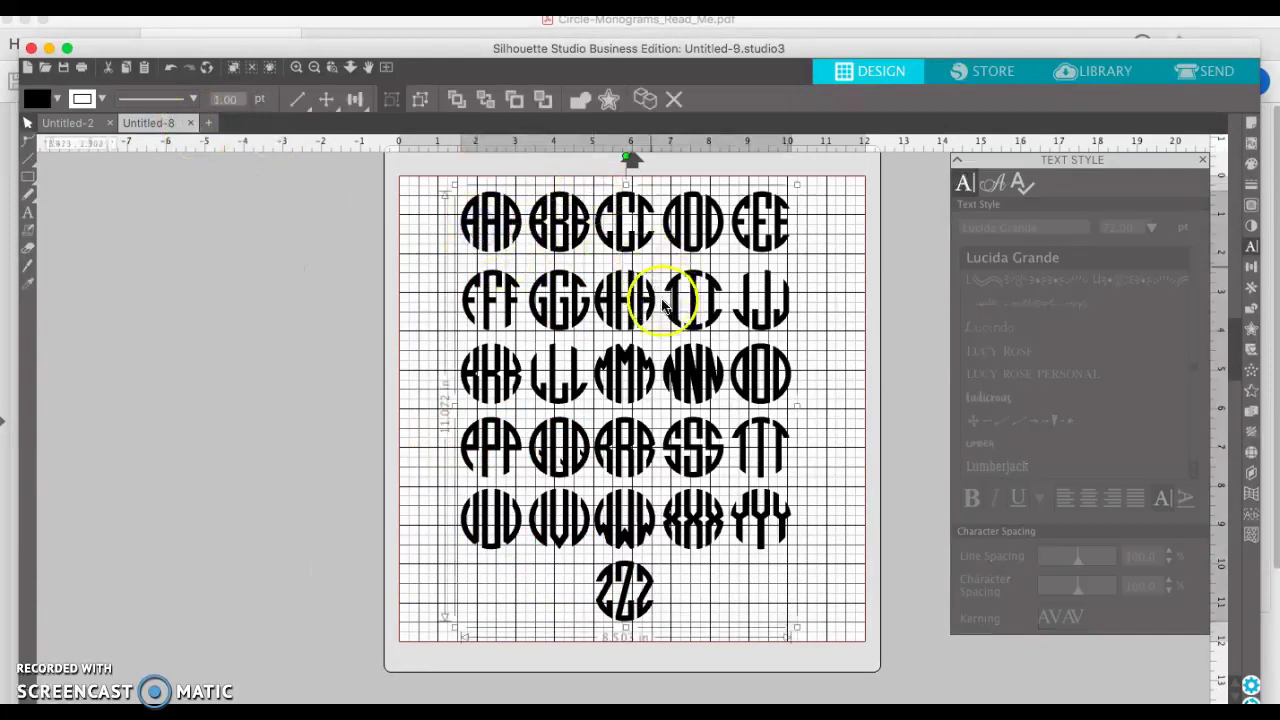
{"action": "mouse_move", "coordinate": [640, 314]}
{"action": "left_mouse_down"}
{"action": "mouse_move", "coordinate": [600, 300]}
{"action": "mouse_move", "coordinate": [651, 298]}
{"action": "mouse_move", "coordinate": [645, 318]}
{"action": "left_mouse_up"}
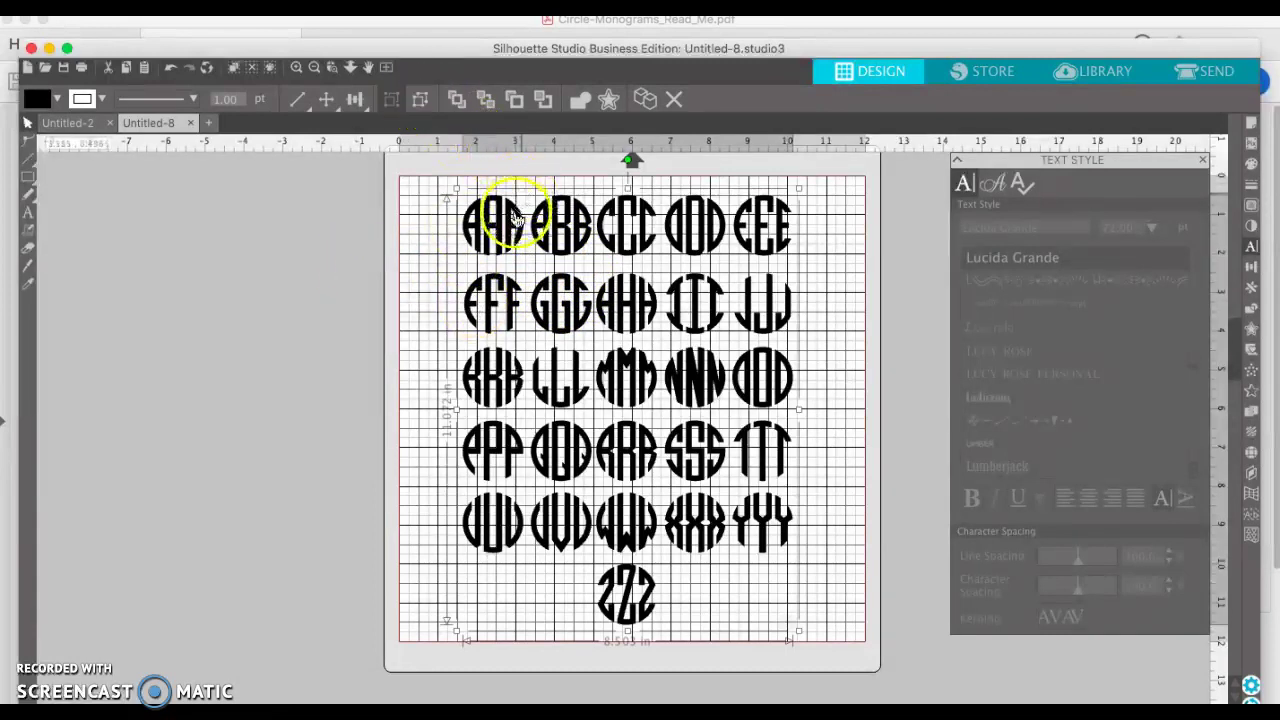
{"action": "left_click_drag", "start_coordinate": [488, 226], "coordinate": [87, 203]}
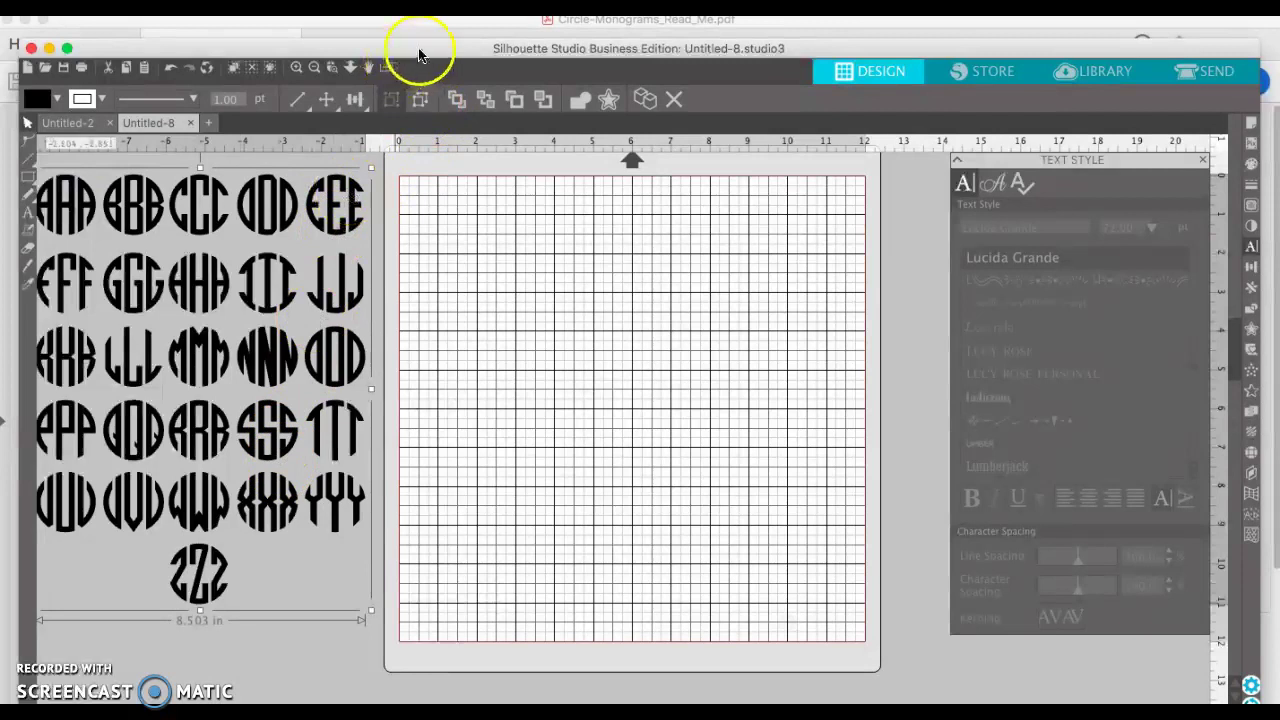
- Ungroup the alphabet into letter monograms, then ungroup the AAA monogram into pieces
{"action": "left_click", "coordinate": [421, 99]}
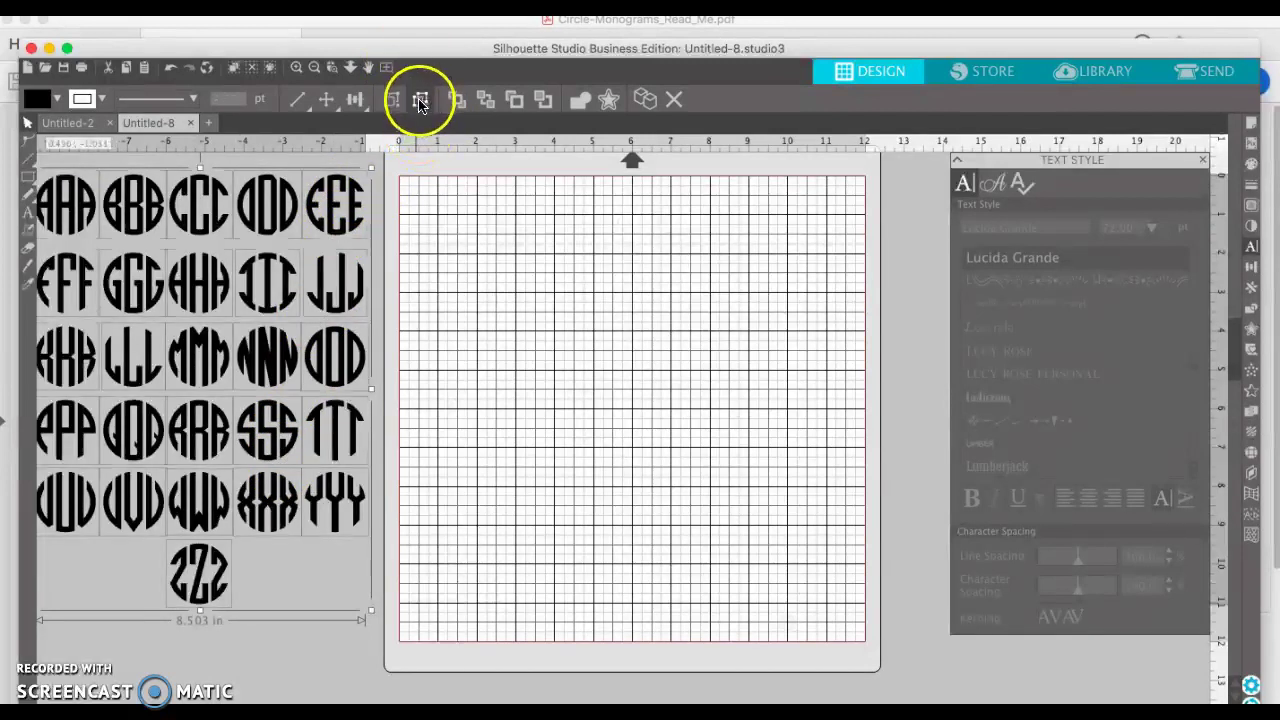
{"action": "left_click", "coordinate": [466, 289]}
{"action": "left_click", "coordinate": [357, 212]}
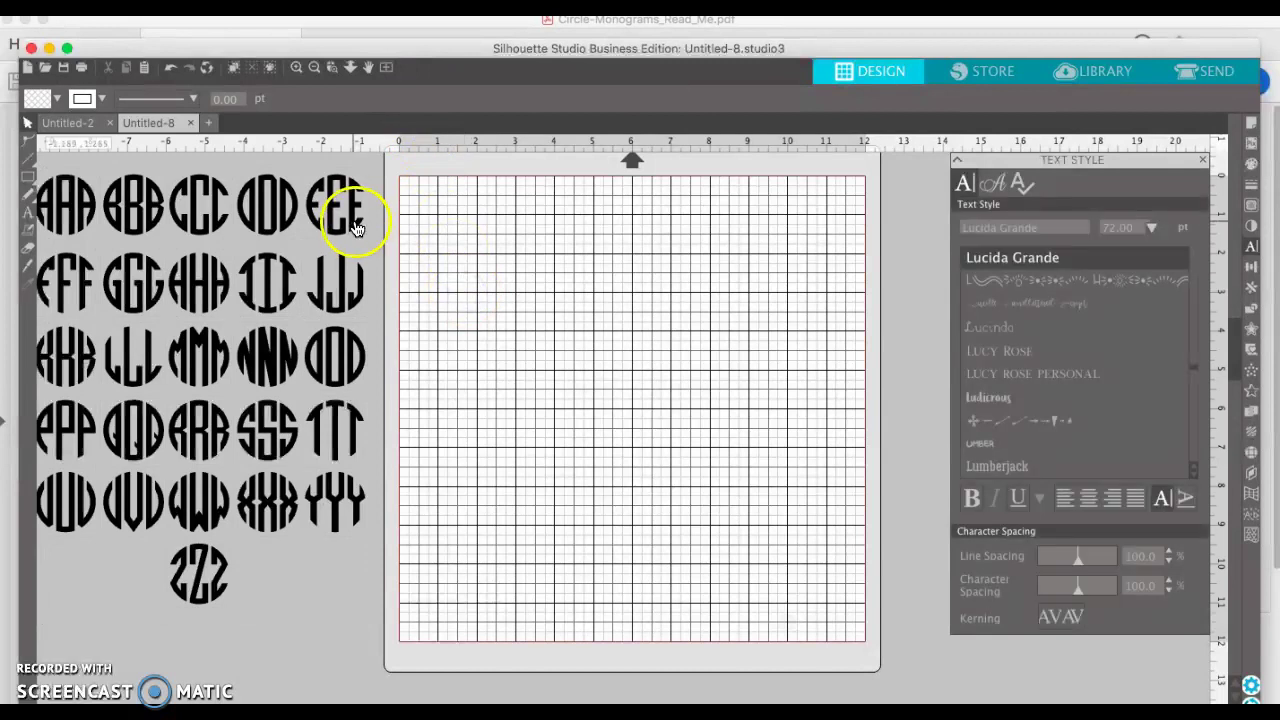
{"action": "left_click", "coordinate": [290, 212]}
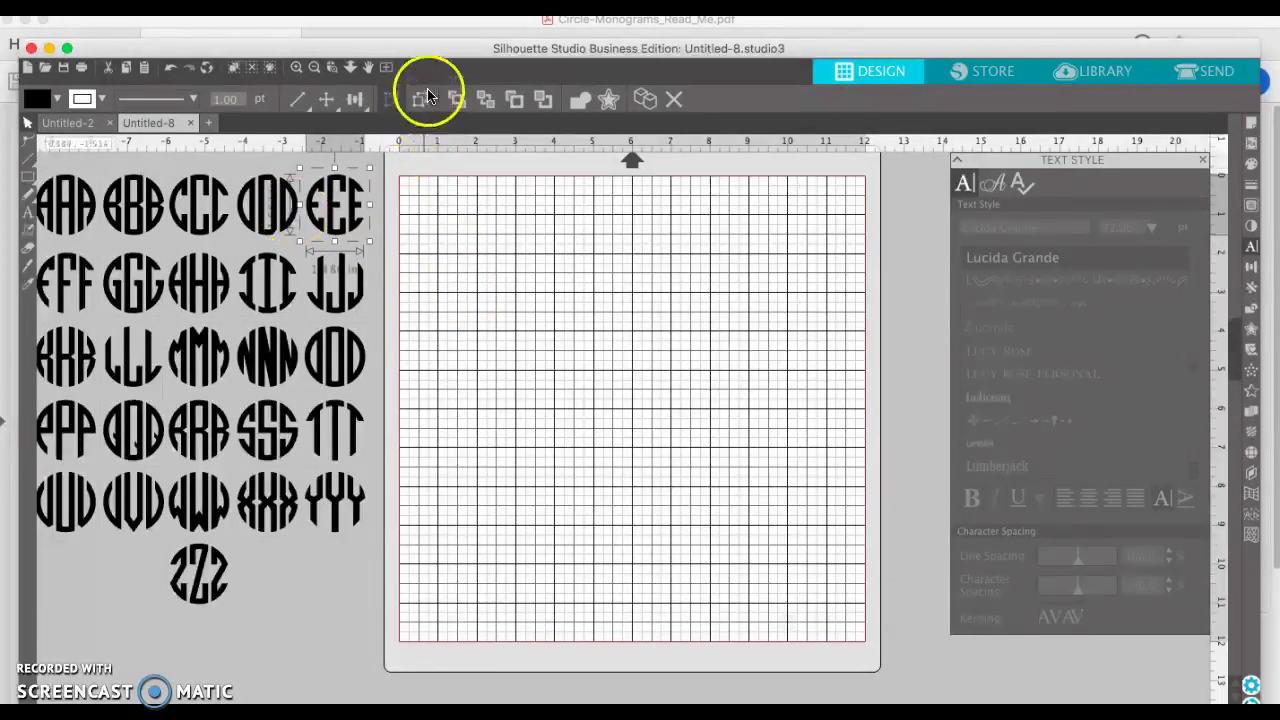
{"action": "left_click", "coordinate": [68, 208]}
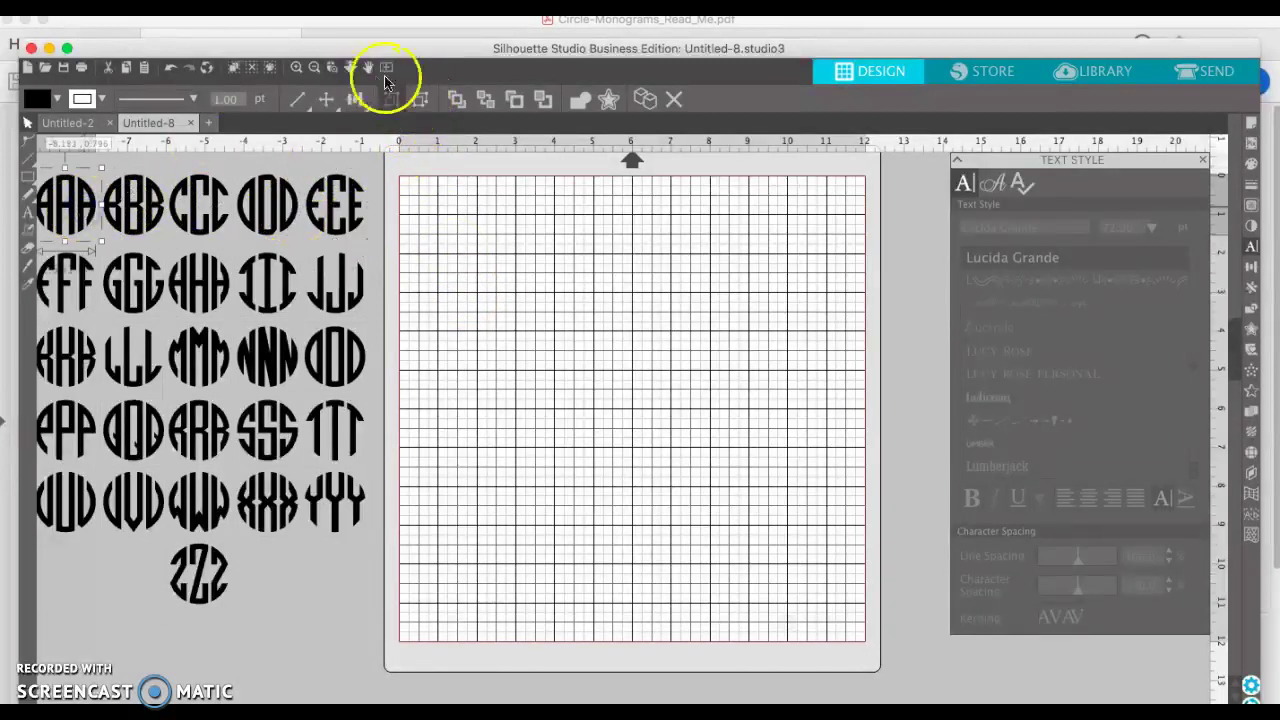
{"action": "left_click", "coordinate": [422, 104]}
{"action": "left_click", "coordinate": [62, 196]}
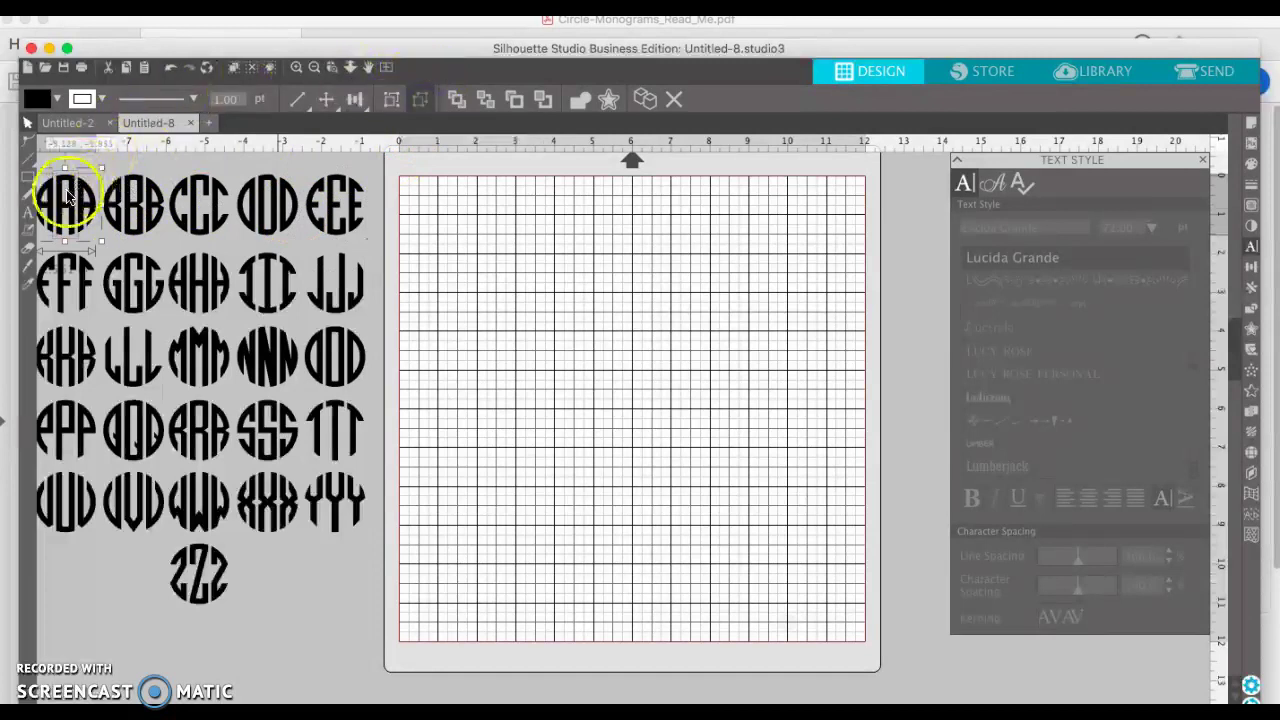
- Place the A, B and C pieces side by side on the mat, ungrouping BBB
{"action": "left_click_drag", "start_coordinate": [57, 194], "coordinate": [520, 318]}
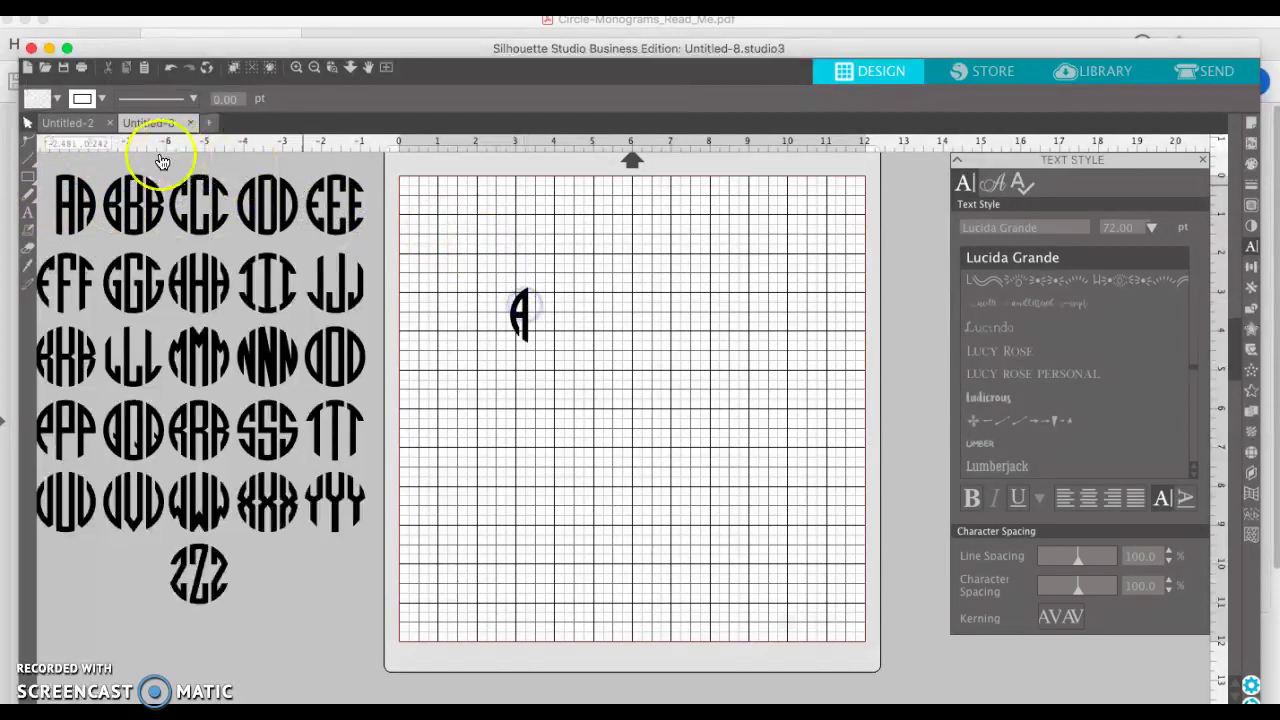
{"action": "left_click", "coordinate": [134, 200]}
{"action": "left_click", "coordinate": [420, 104]}
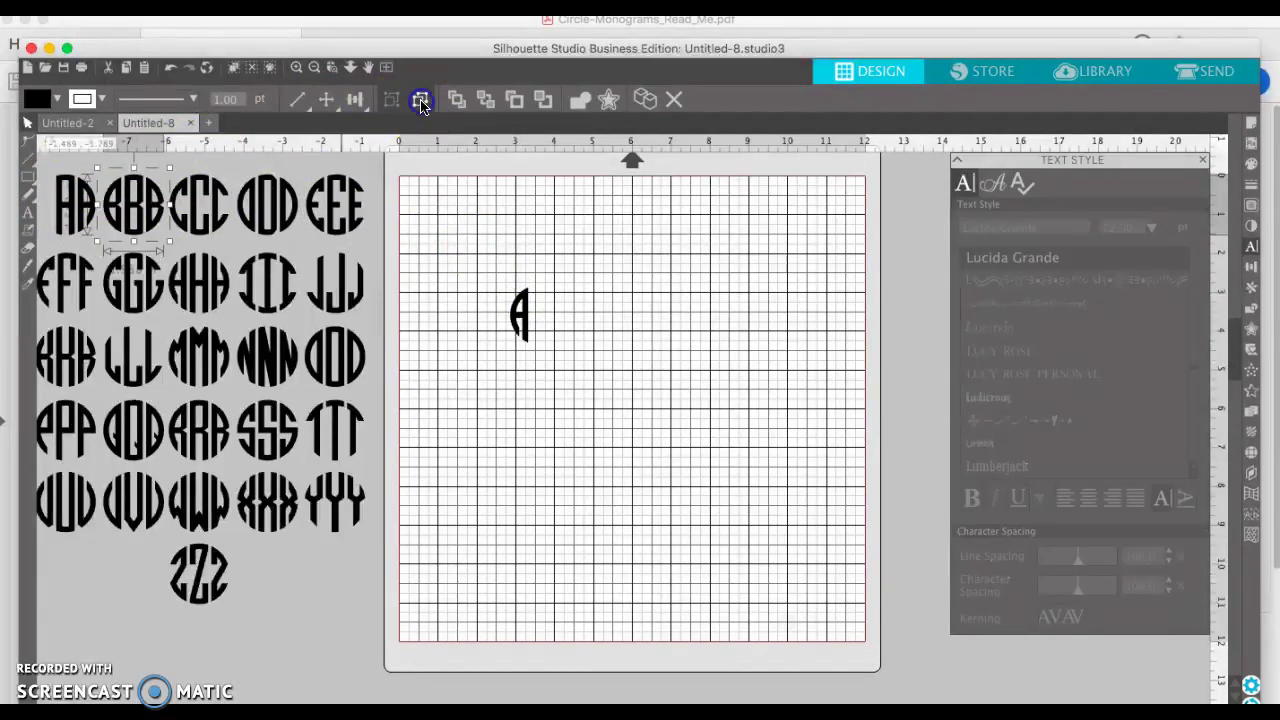
{"action": "left_click", "coordinate": [222, 162]}
{"action": "left_click_drag", "start_coordinate": [140, 190], "coordinate": [566, 290]}
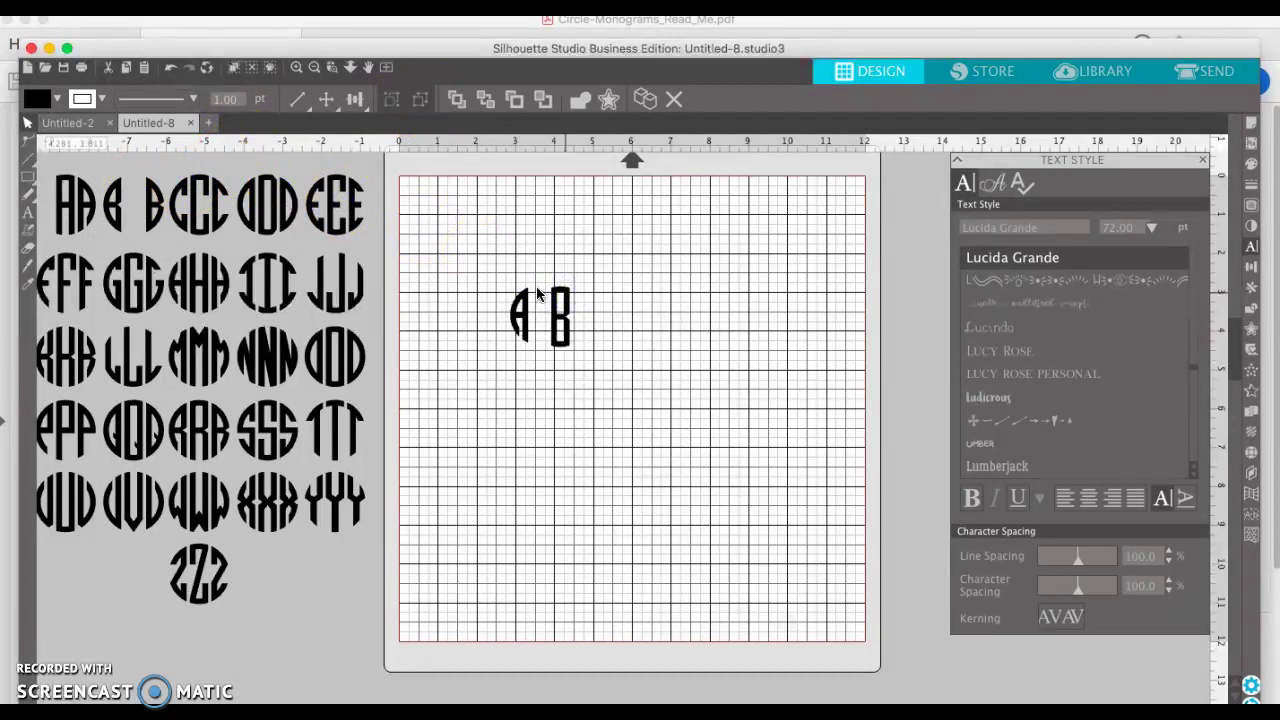
{"action": "left_click", "coordinate": [251, 163]}
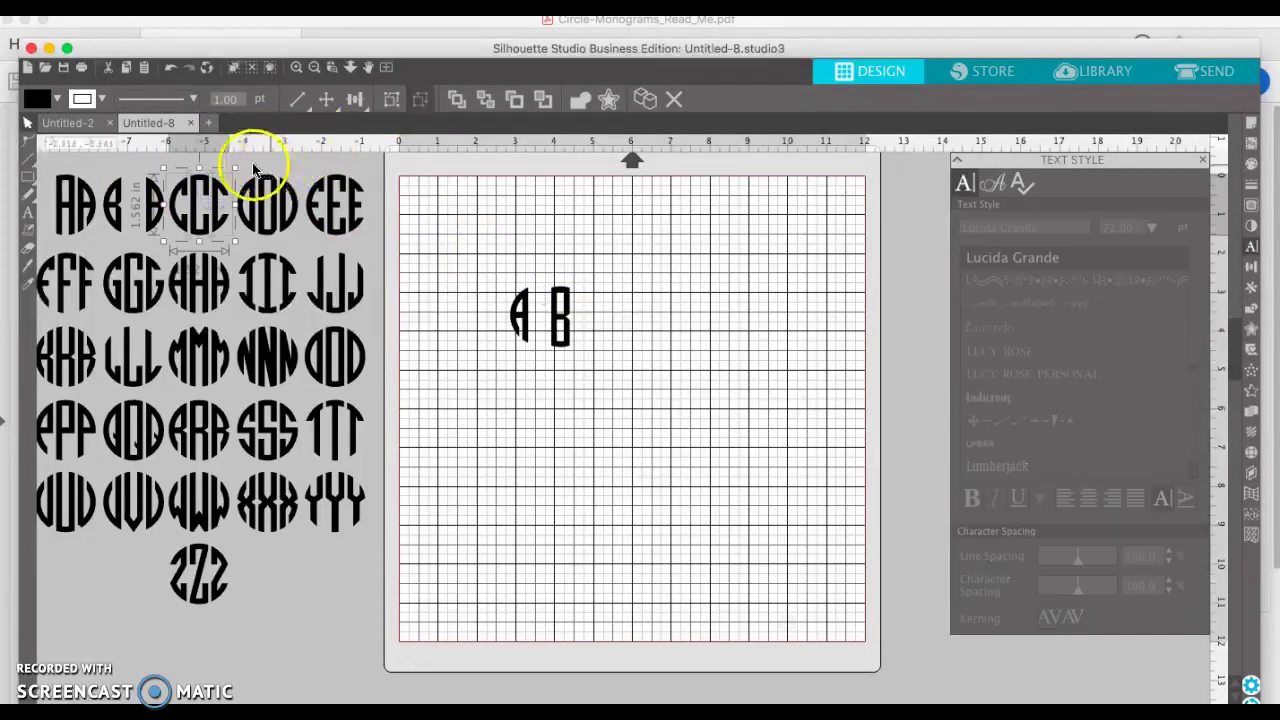
{"action": "left_click_drag", "start_coordinate": [220, 195], "coordinate": [600, 300]}
- Align A, B and C on one horizontal line and move the C further right
{"action": "left_click", "coordinate": [518, 316]}
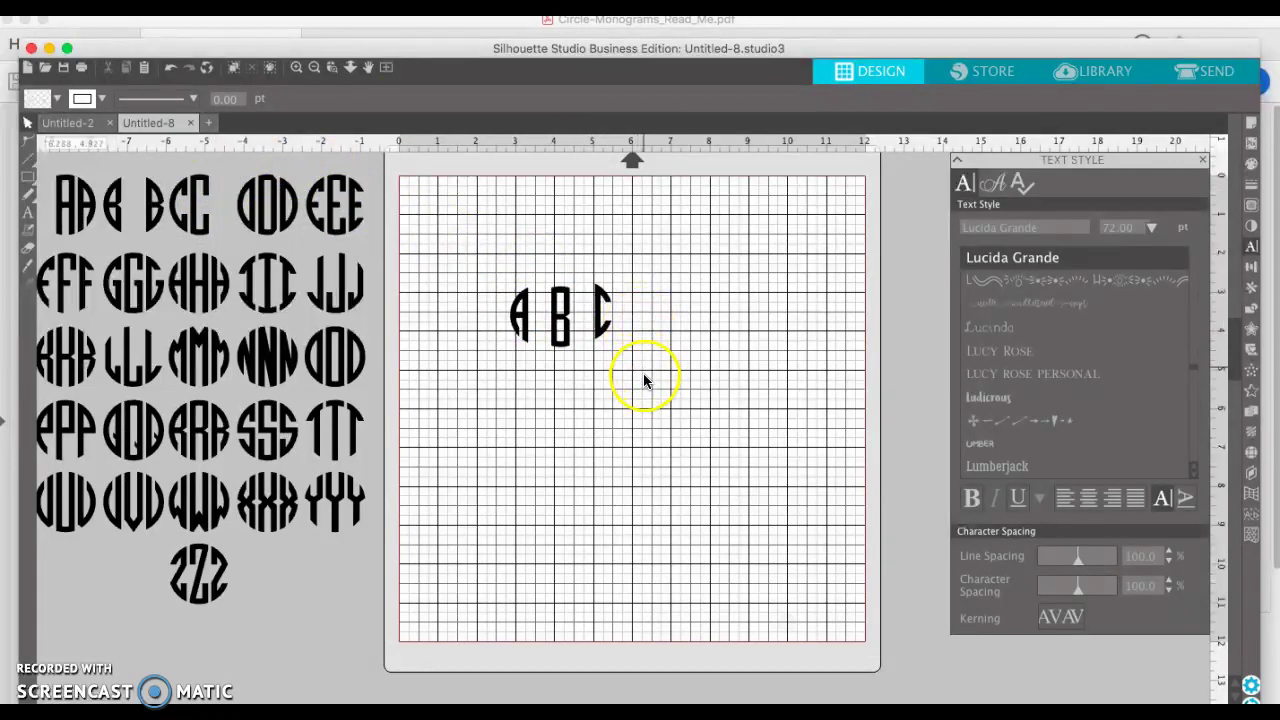
{"action": "left_click_drag", "start_coordinate": [644, 387], "coordinate": [488, 294]}
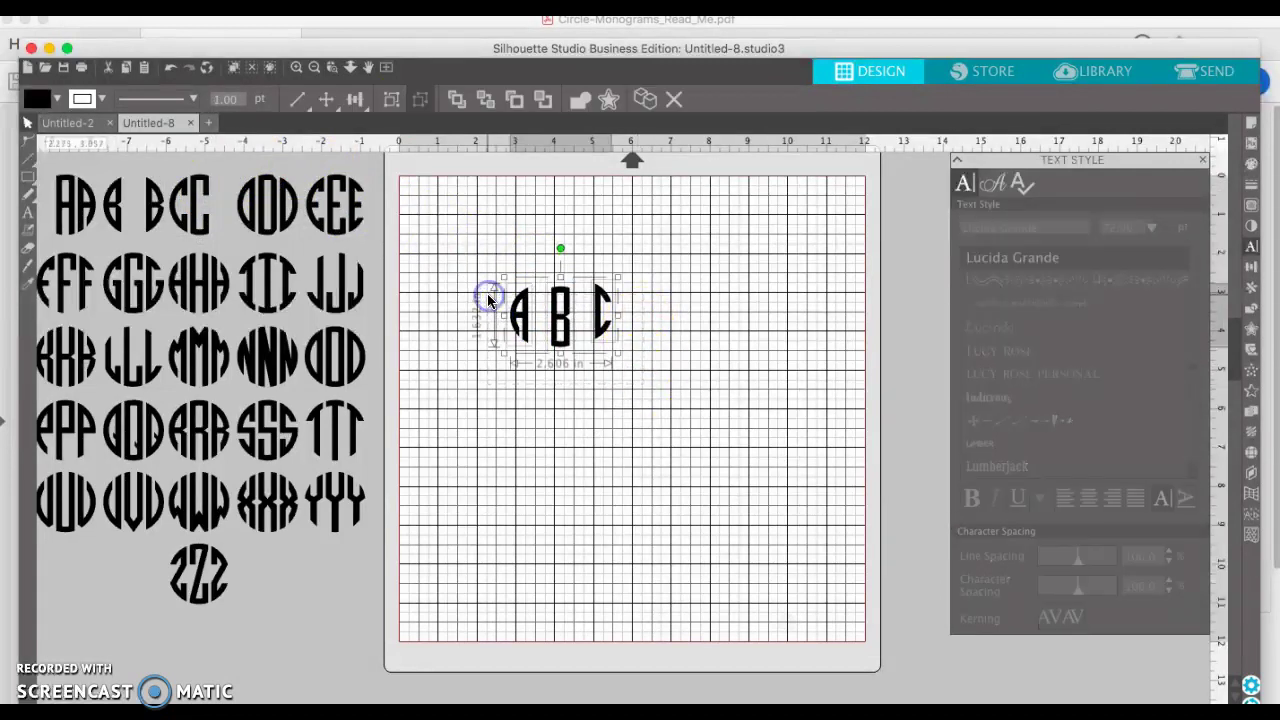
{"action": "left_click", "coordinate": [354, 99]}
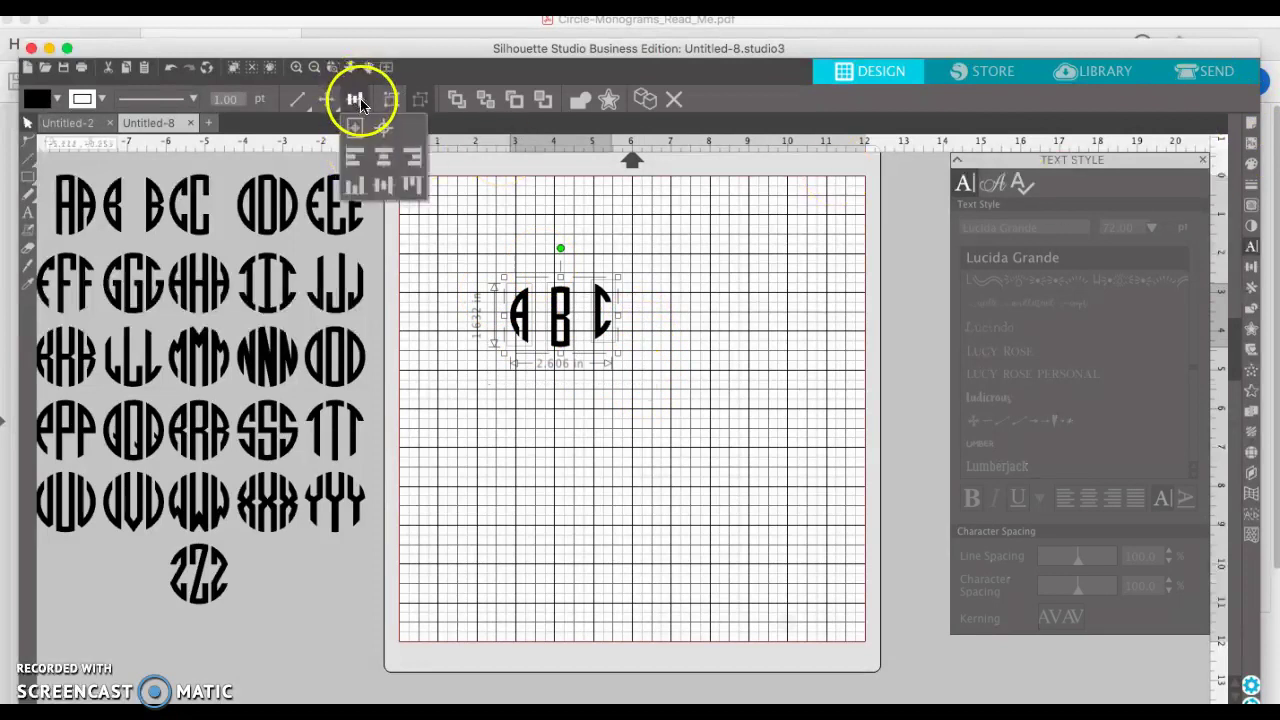
{"action": "left_click", "coordinate": [384, 186]}
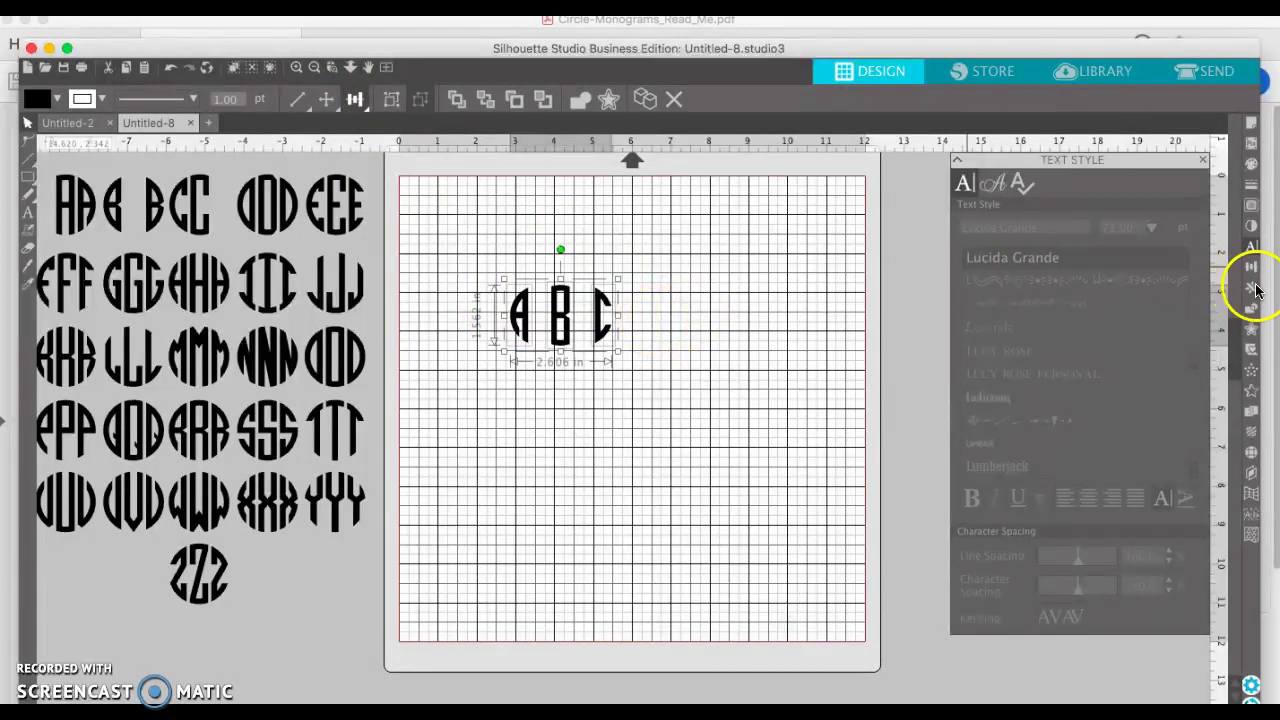
{"action": "left_click", "coordinate": [803, 257]}
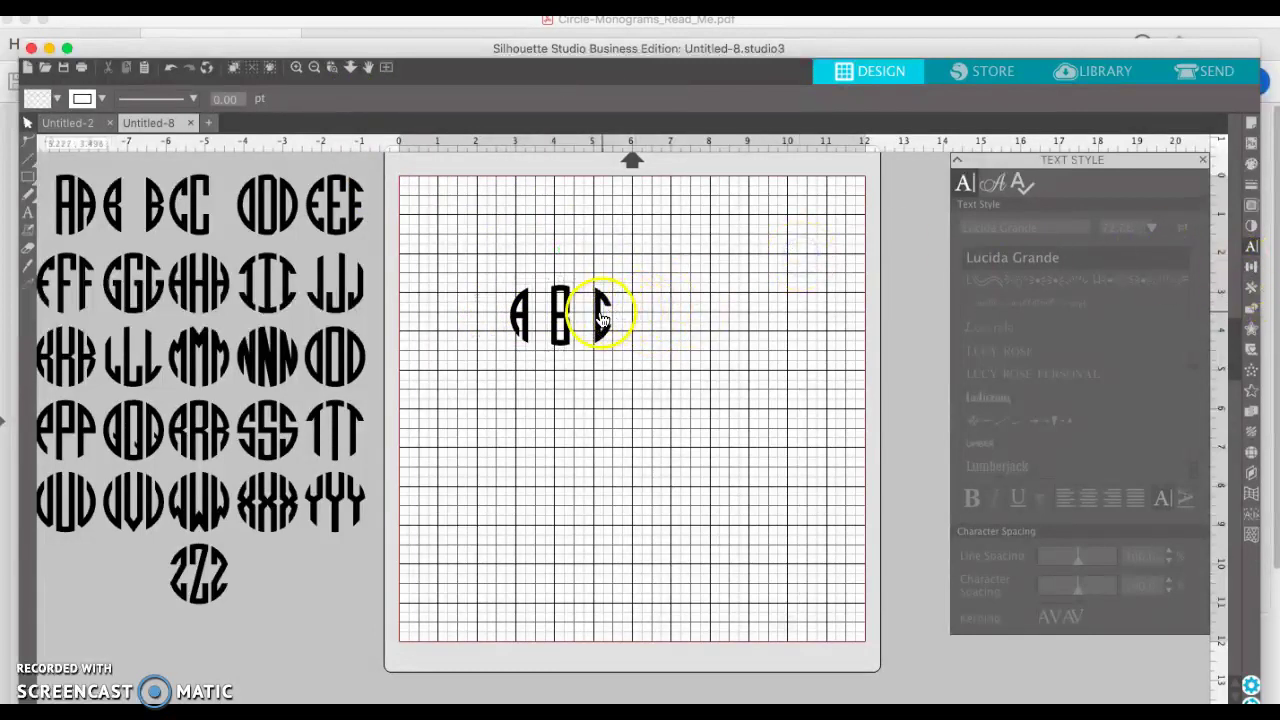
{"action": "left_click", "coordinate": [619, 318]}
{"action": "left_click_drag", "start_coordinate": [619, 318], "coordinate": [640, 322]}
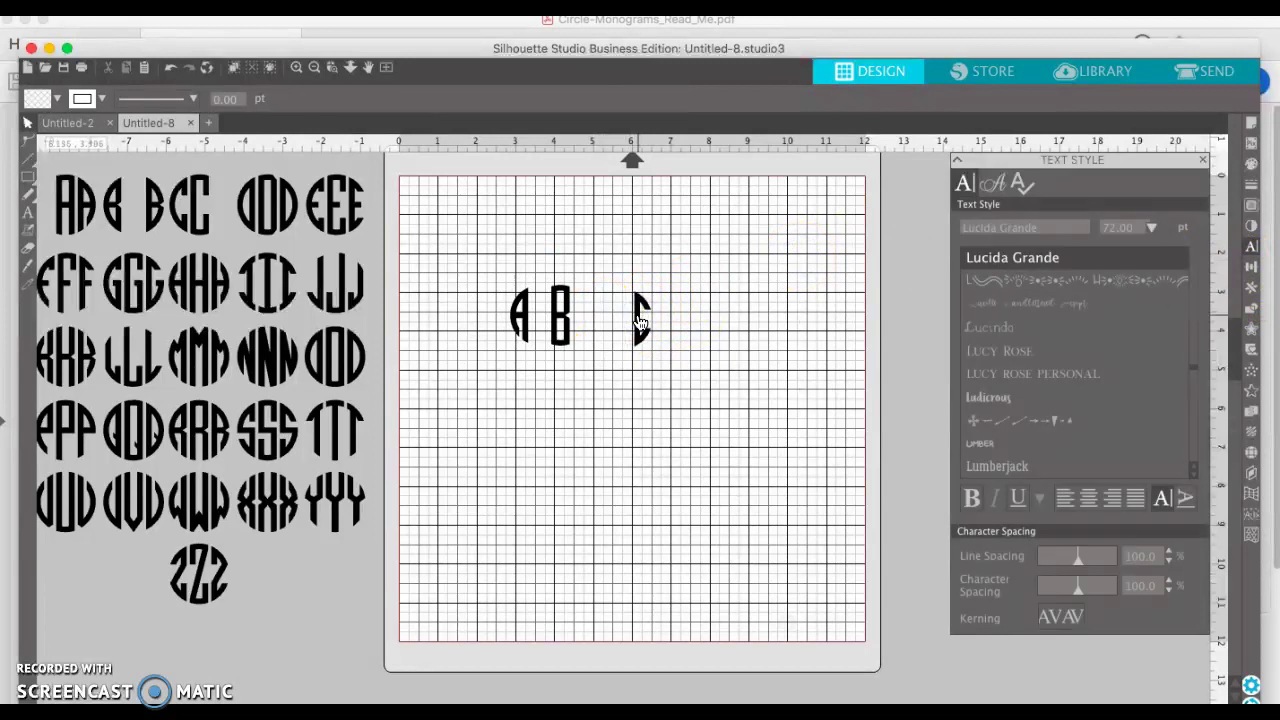
{"action": "left_click_drag", "start_coordinate": [748, 410], "coordinate": [457, 291]}
- Space the A, B and C evenly apart horizontally
{"action": "left_click", "coordinate": [388, 104]}
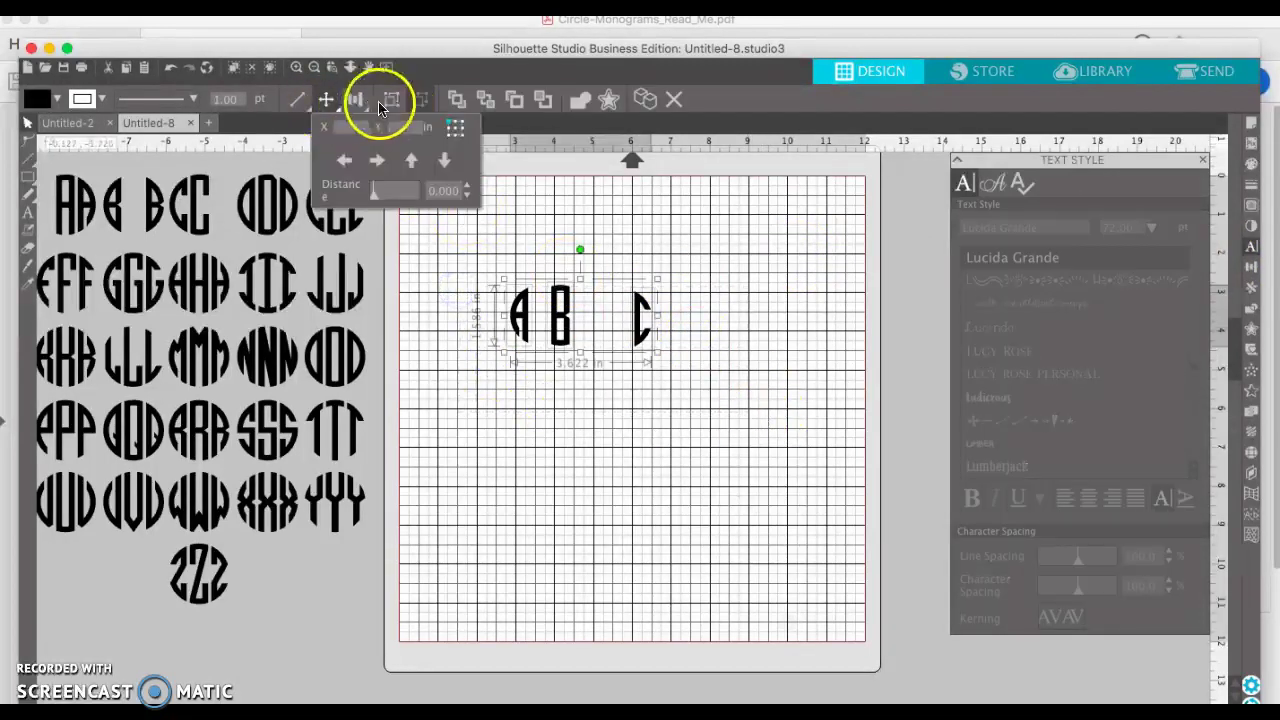
{"action": "mouse_move", "coordinate": [350, 103]}
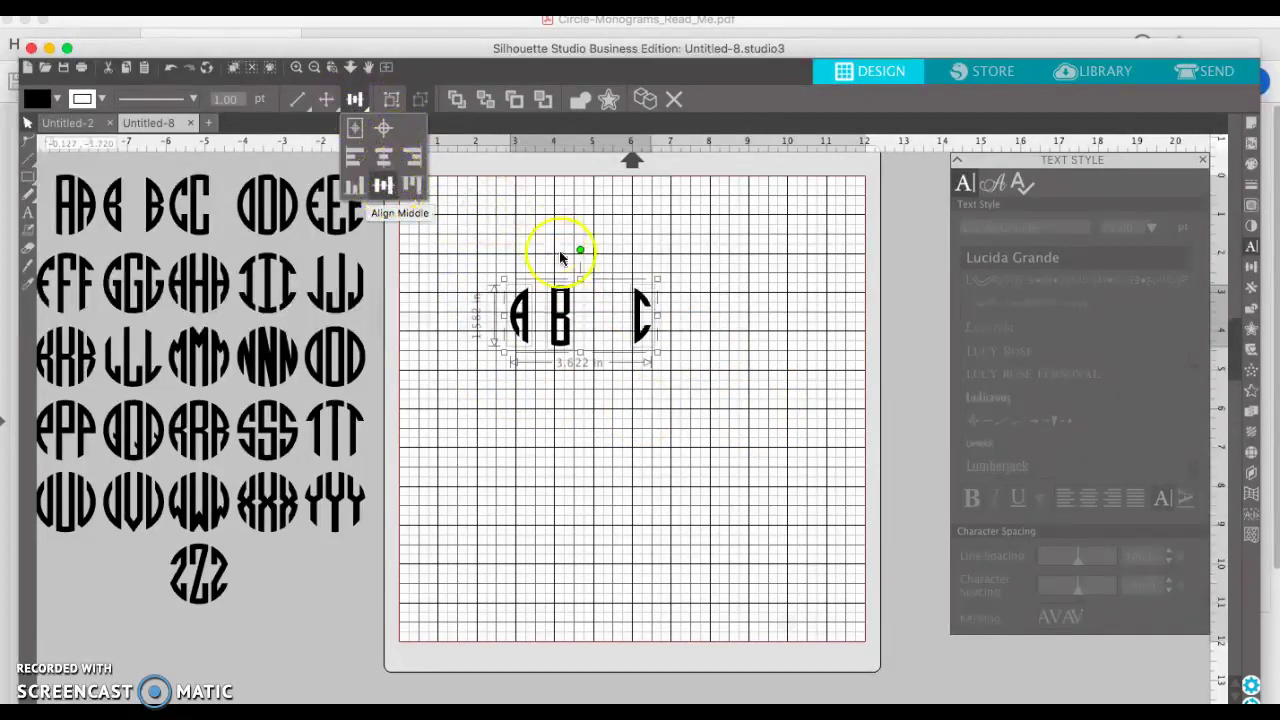
{"action": "left_click", "coordinate": [1252, 268]}
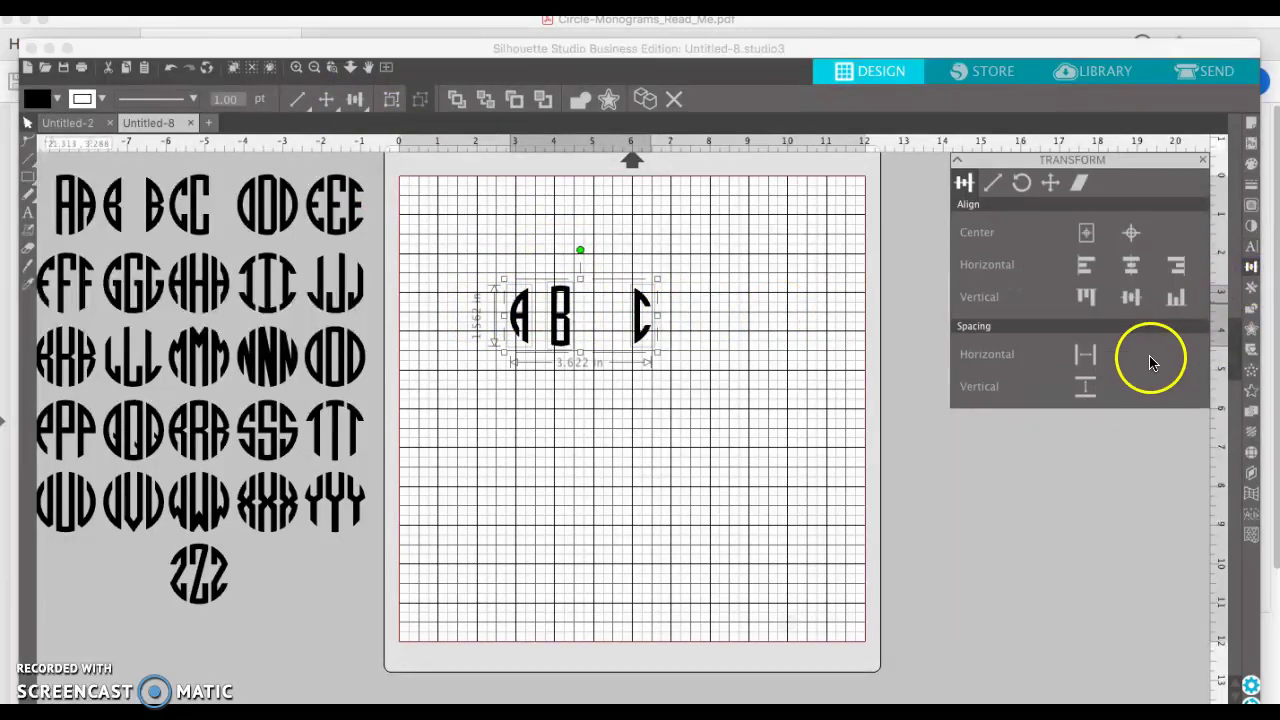
{"action": "left_click", "coordinate": [1088, 355]}
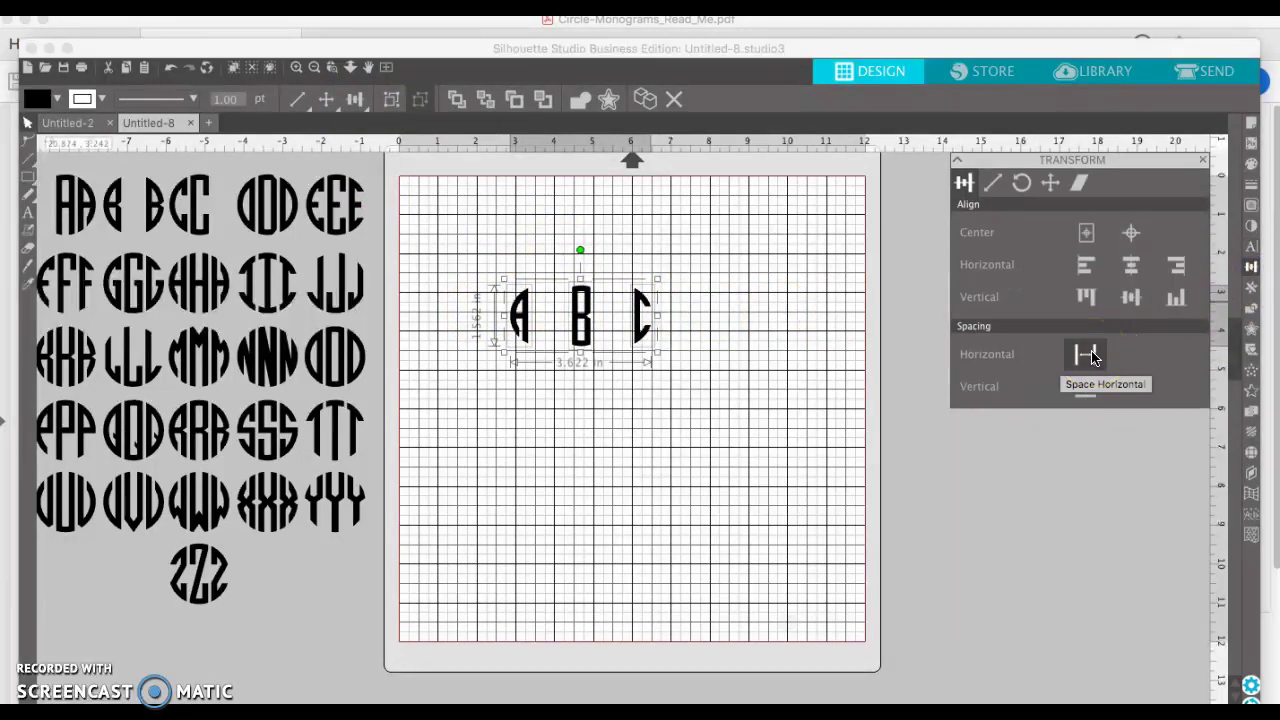
- Enlarge the three letters to about twice their size and move them toward the mat centre
{"action": "left_click", "coordinate": [643, 389]}
{"action": "left_click_drag", "start_coordinate": [483, 249], "coordinate": [717, 417]}
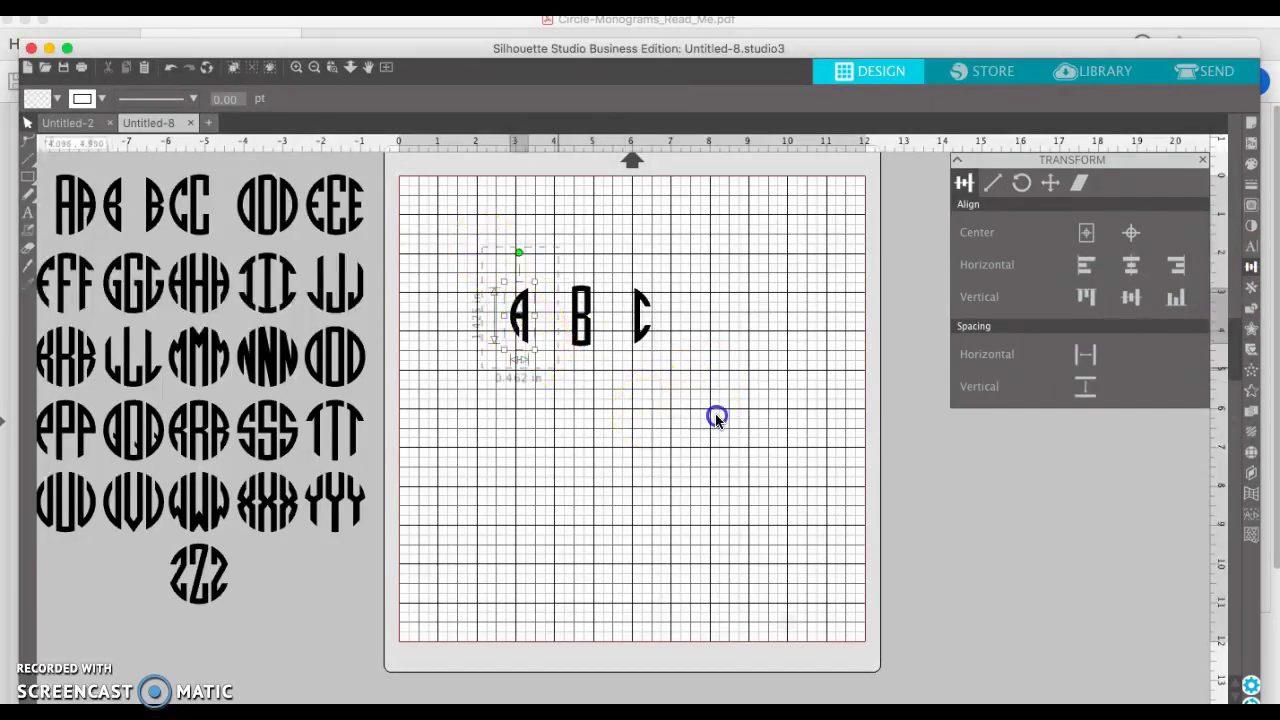
{"action": "left_click_drag", "start_coordinate": [659, 360], "coordinate": [817, 549]}
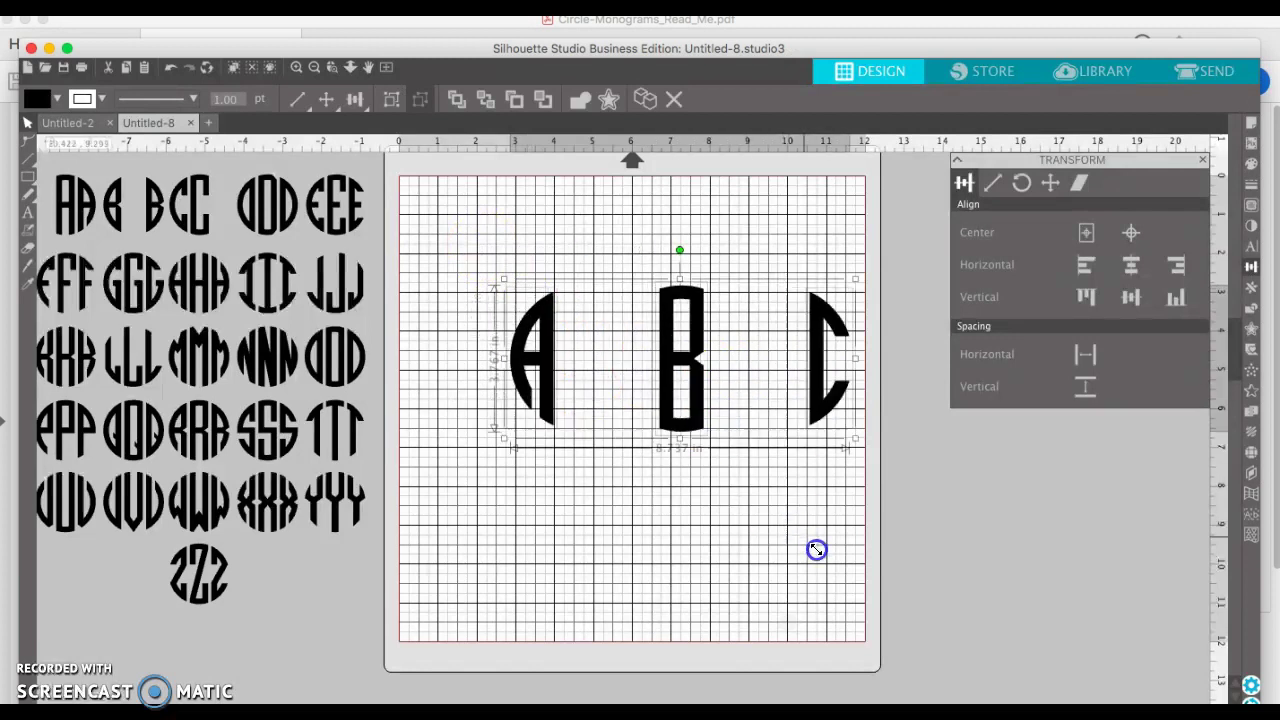
{"action": "left_click_drag", "start_coordinate": [675, 432], "coordinate": [630, 440]}
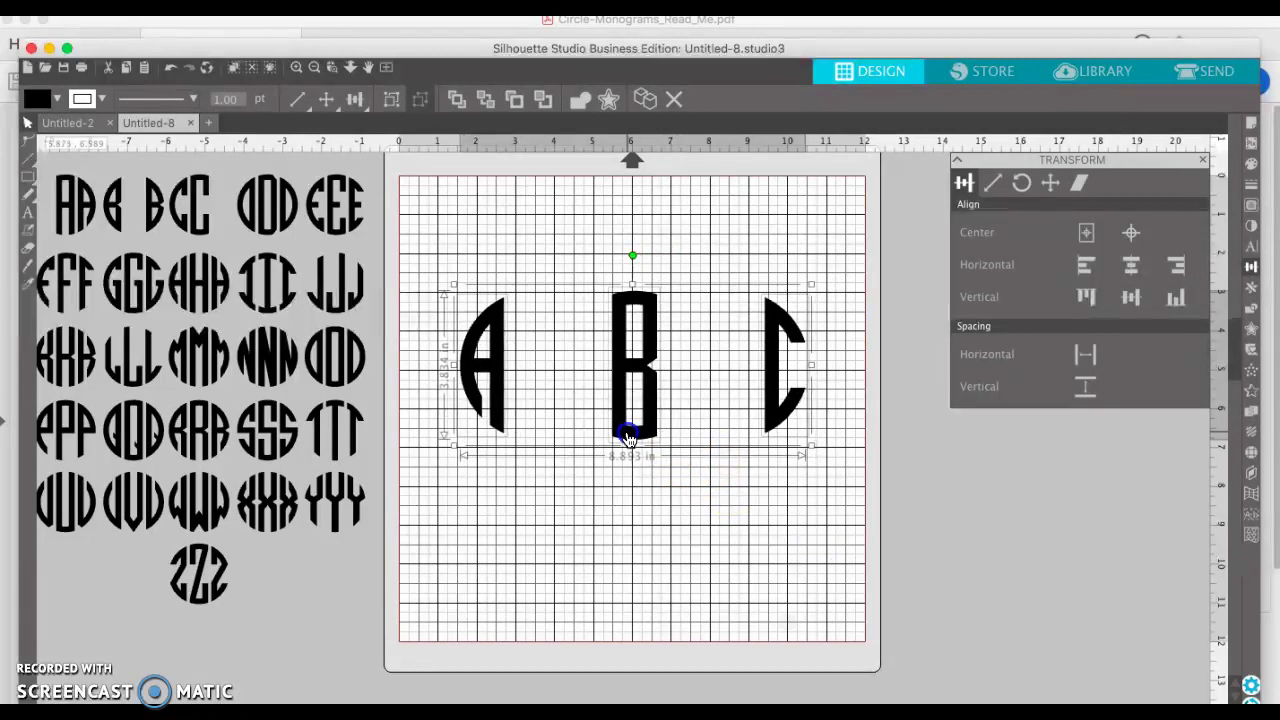
{"action": "left_click", "coordinate": [610, 572]}
- Nudge the A right and the C left with arrow keys until both butt against the B
{"action": "left_click", "coordinate": [487, 364]}
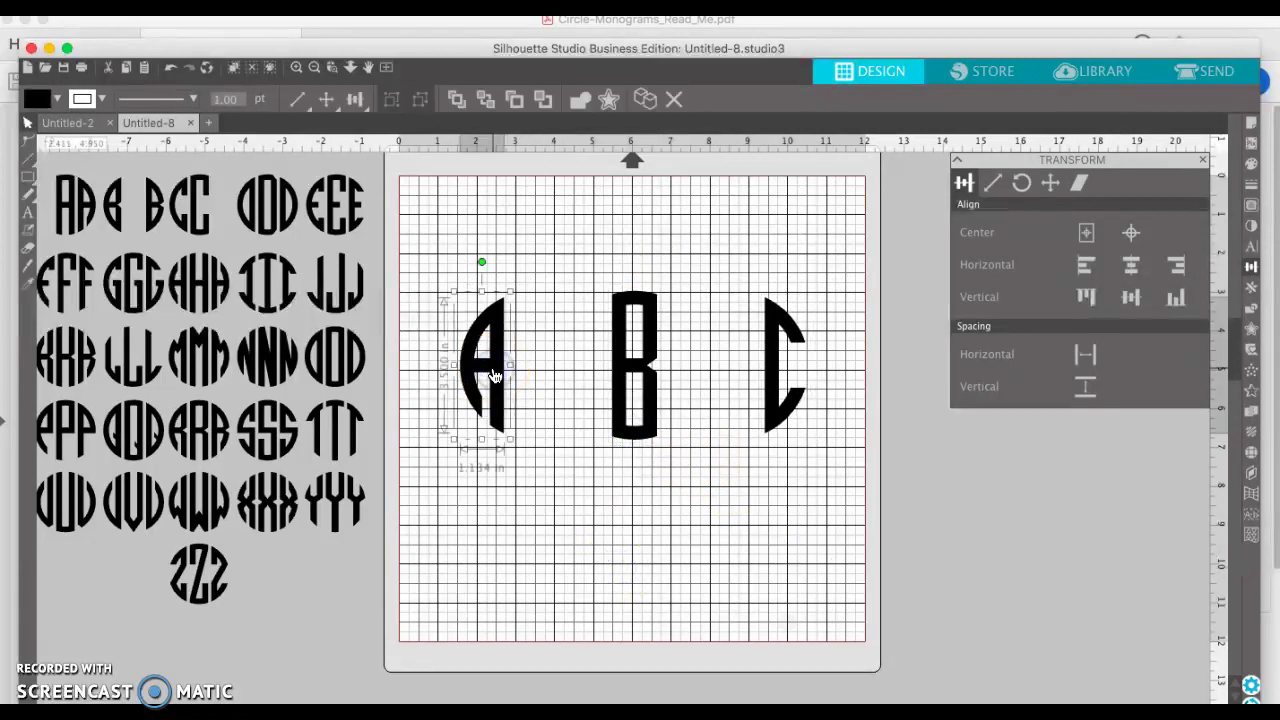
{"action": "key", "text": "Right"}
{"action": "key", "text": "Right"}
{"action": "key", "text": "Right"}
{"action": "key", "text": "Right"}
{"action": "key", "text": "Right"}
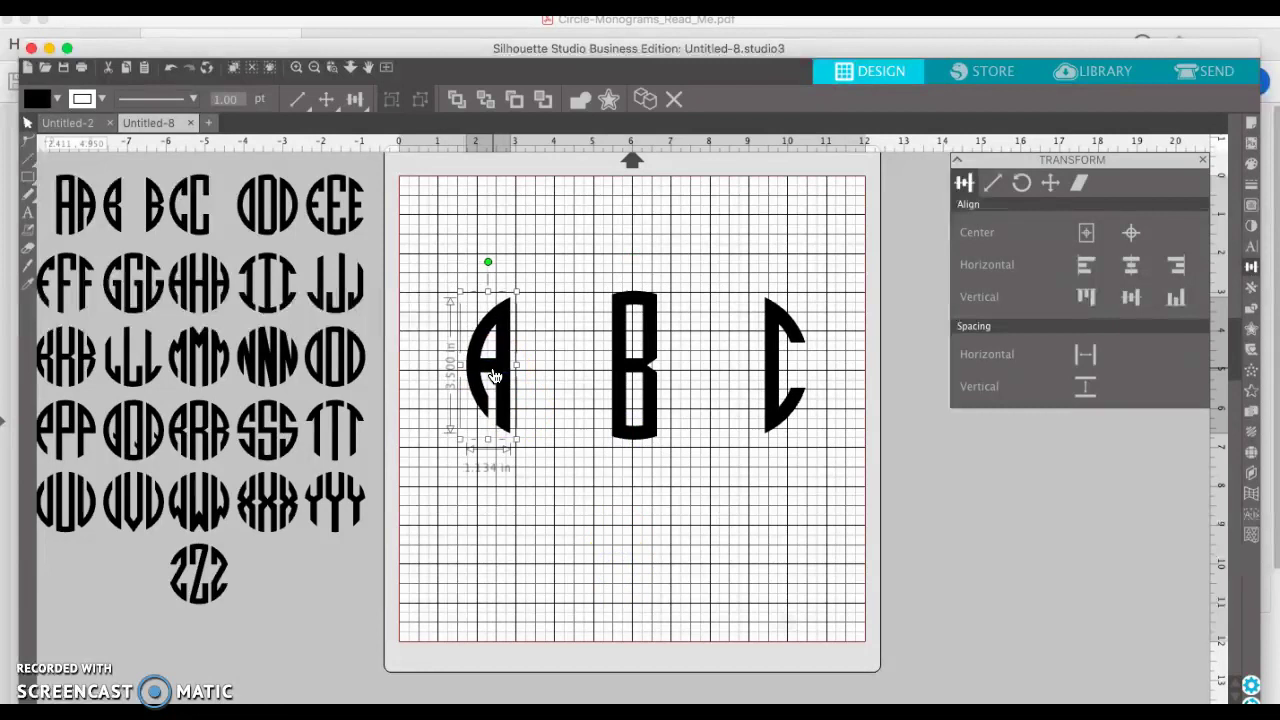
{"action": "key", "text": "Right"}
{"action": "key", "text": "Right"}
{"action": "key", "text": "Right"}
{"action": "key", "text": "Right"}
{"action": "key", "text": "Right"}
{"action": "key", "text": "Right"}
{"action": "key", "text": "Right"}
{"action": "key", "text": "Right"}
{"action": "key", "text": "Right"}
{"action": "key", "text": "Right"}
{"action": "key", "text": "Right"}
{"action": "key", "text": "Right"}
{"action": "key", "text": "Right"}
{"action": "key", "text": "Right"}
{"action": "key", "text": "Right"}
{"action": "key", "text": "Right"}
{"action": "key", "text": "Right"}
{"action": "key", "text": "Right"}
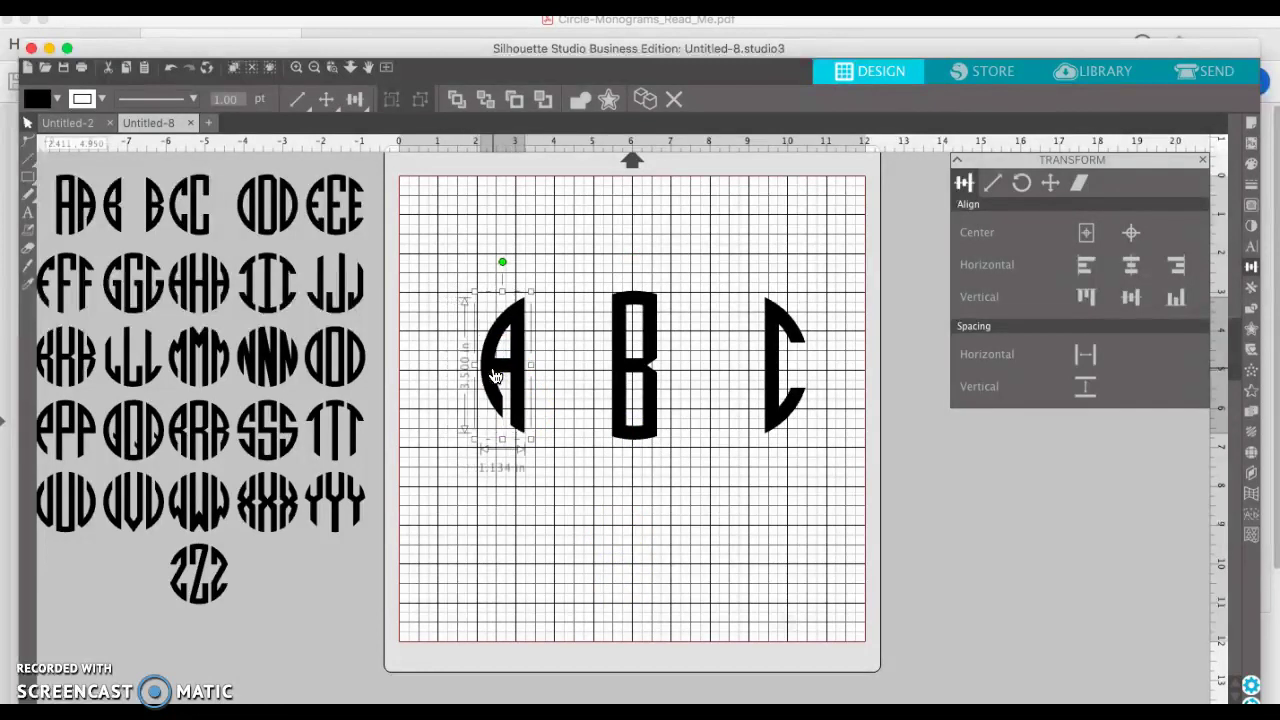
{"action": "key", "text": "Right"}
{"action": "key", "text": "Right"}
{"action": "key", "text": "Right"}
{"action": "key", "text": "Right"}
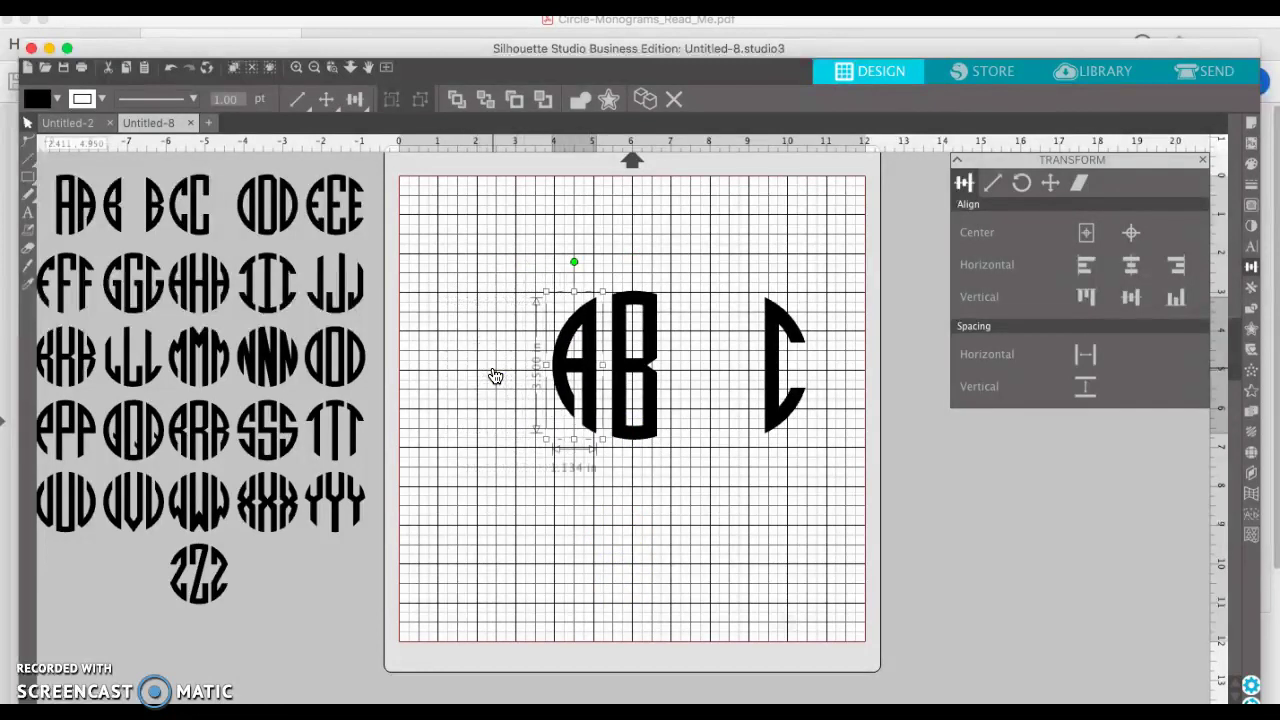
{"action": "key", "text": "Right"}
{"action": "key", "text": "Right"}
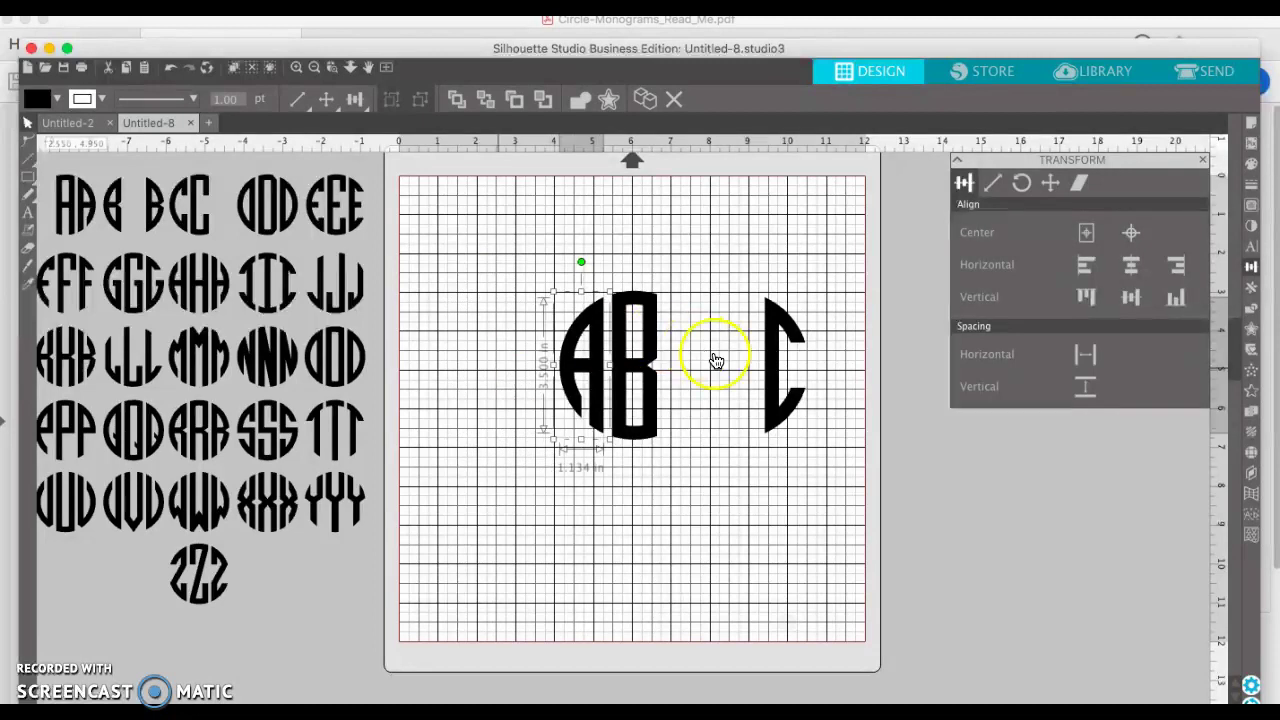
{"action": "left_click", "coordinate": [772, 370]}
{"action": "key", "text": "Left"}
{"action": "key", "text": "Left"}
{"action": "key", "text": "Left"}
{"action": "key", "text": "Left"}
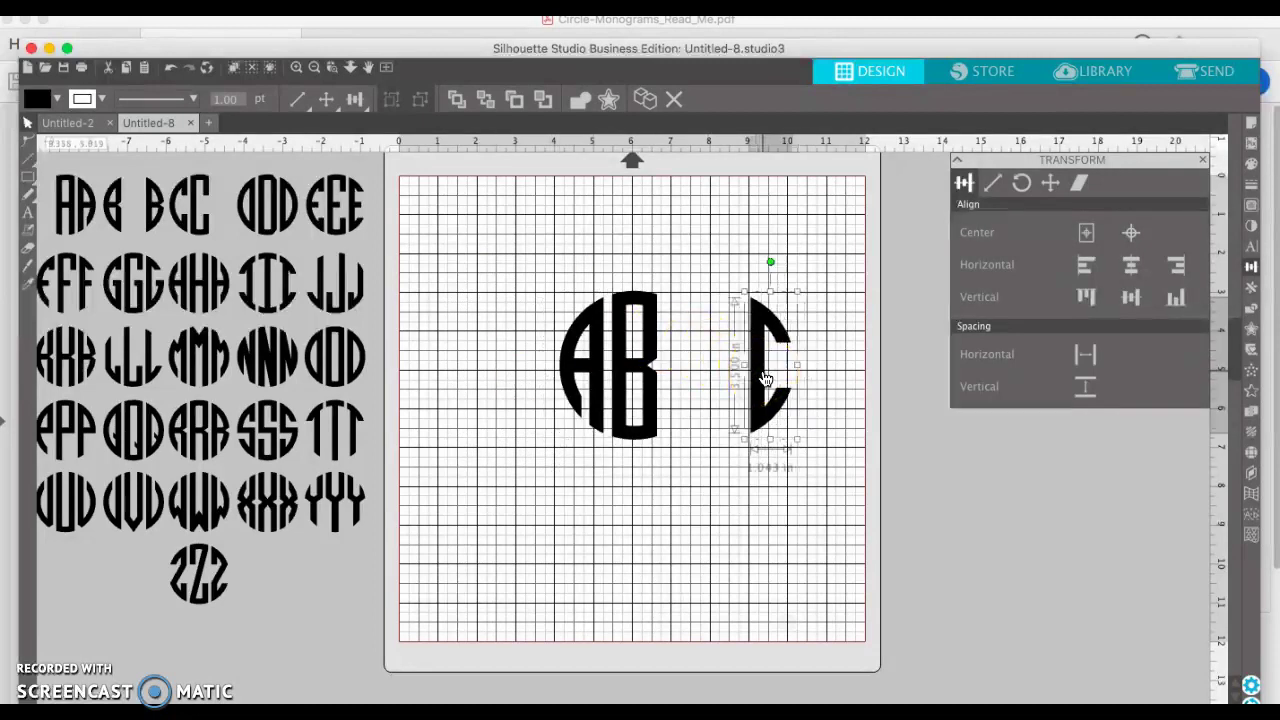
{"action": "key", "text": "Left"}
{"action": "key", "text": "Left"}
{"action": "key", "text": "Left"}
{"action": "key", "text": "Left"}
{"action": "key", "text": "Left"}
{"action": "key", "text": "Left"}
{"action": "key", "text": "Left"}
{"action": "key", "text": "Left"}
{"action": "key", "text": "Left"}
{"action": "key", "text": "Left"}
{"action": "key", "text": "Left"}
{"action": "key", "text": "Left"}
{"action": "key", "text": "Left"}
{"action": "key", "text": "Left"}
{"action": "key", "text": "Left"}
{"action": "key", "text": "Left"}
{"action": "key", "text": "Left"}
{"action": "key", "text": "Left"}
{"action": "key", "text": "Left"}
{"action": "key", "text": "Left"}
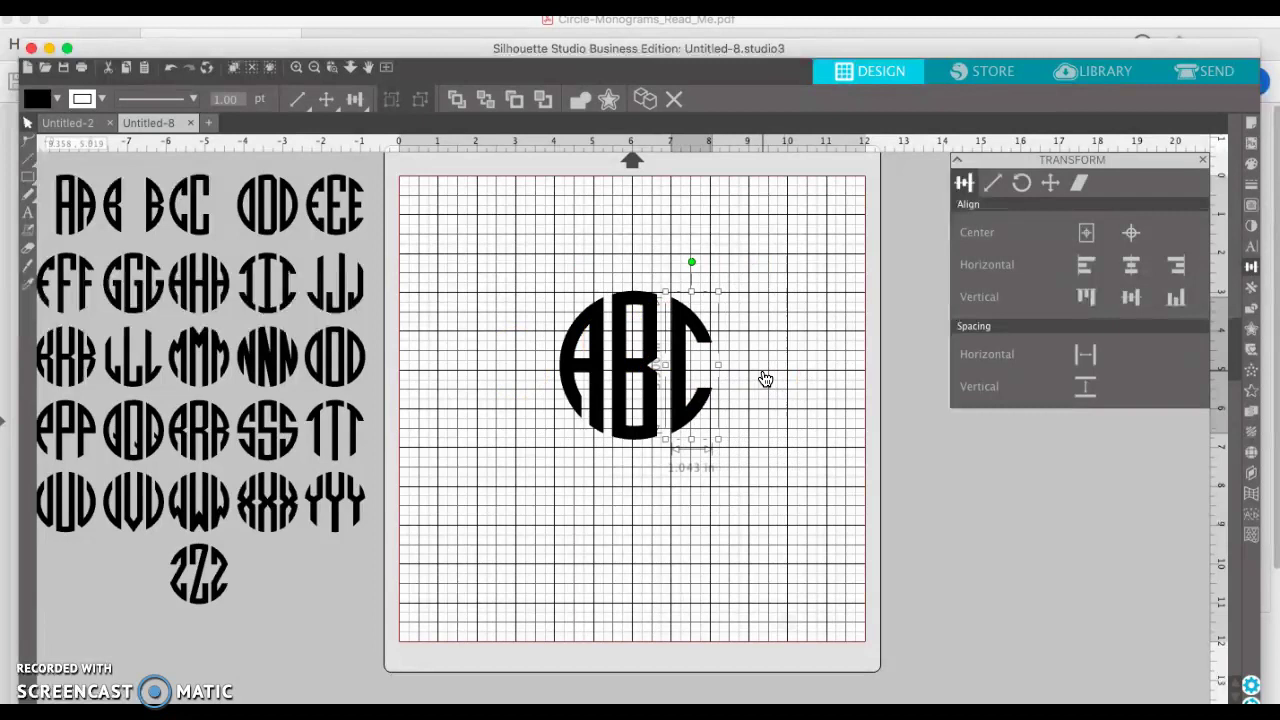
{"action": "key", "text": "Left"}
{"action": "key", "text": "Left"}
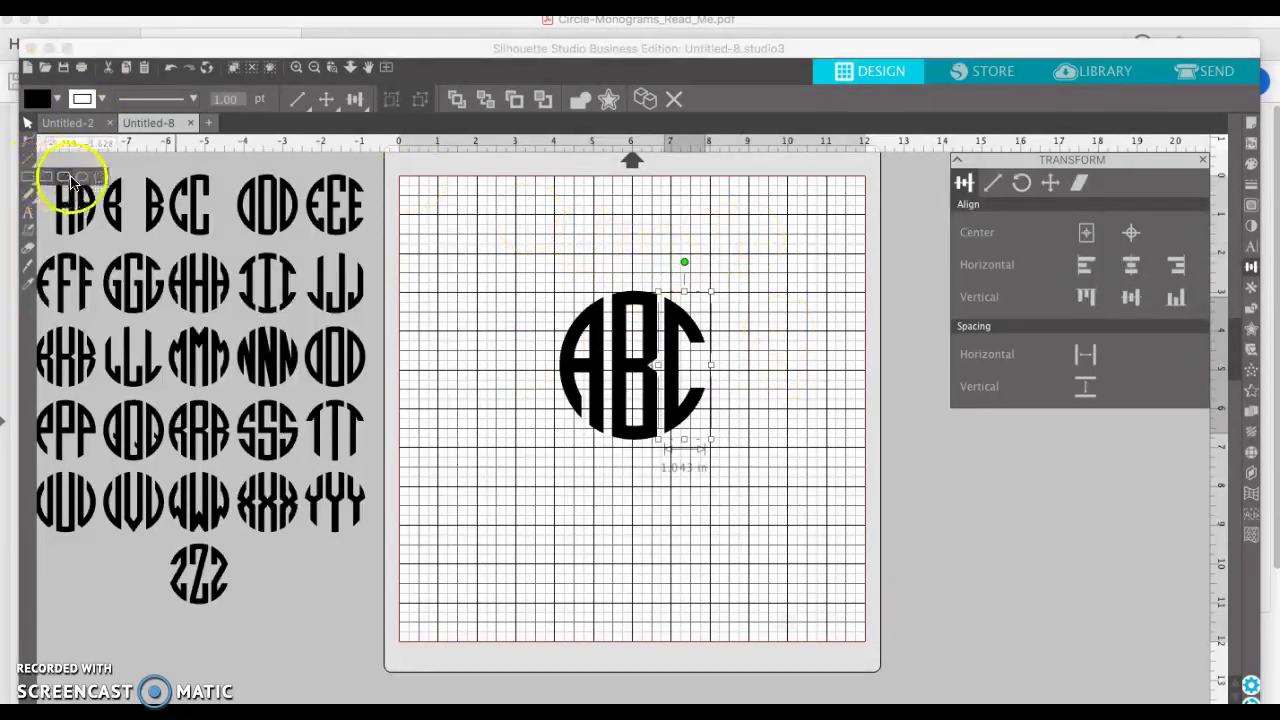
- Draw a circle outline around the ABC monogram with the Ellipse tool
{"action": "left_click", "coordinate": [27, 176]}
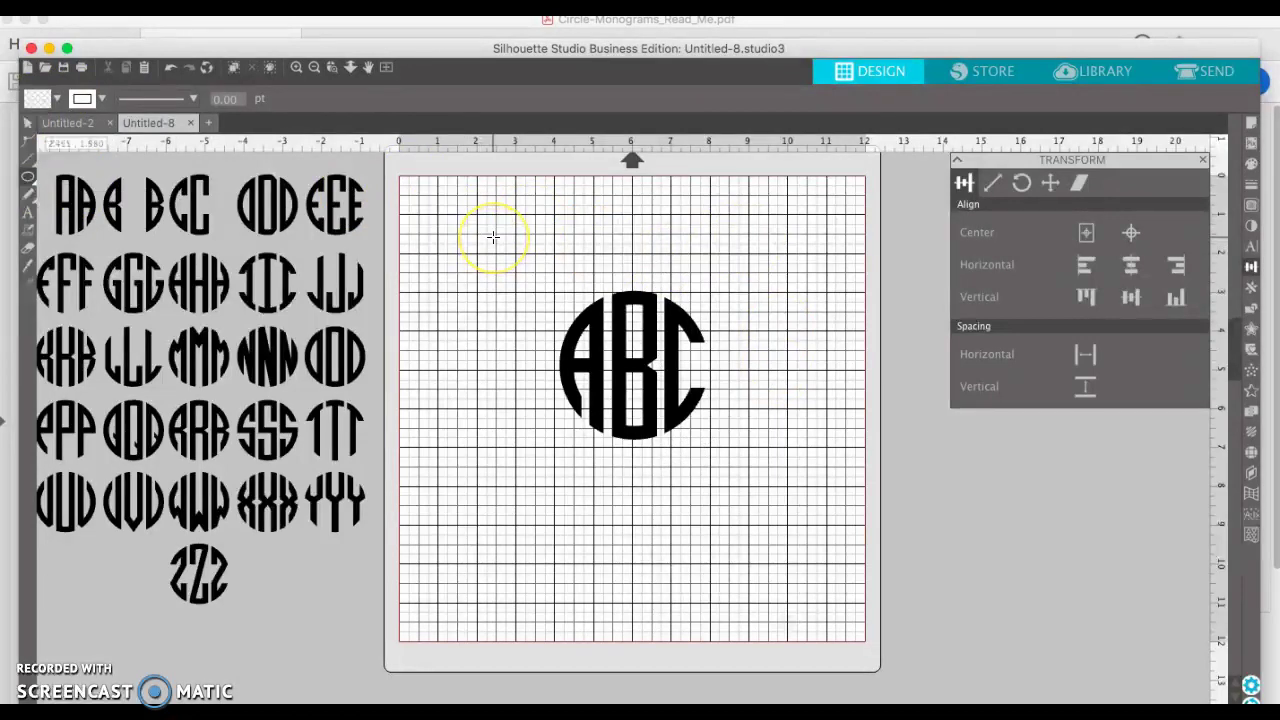
{"action": "left_click_drag", "start_coordinate": [493, 237], "coordinate": [747, 552]}
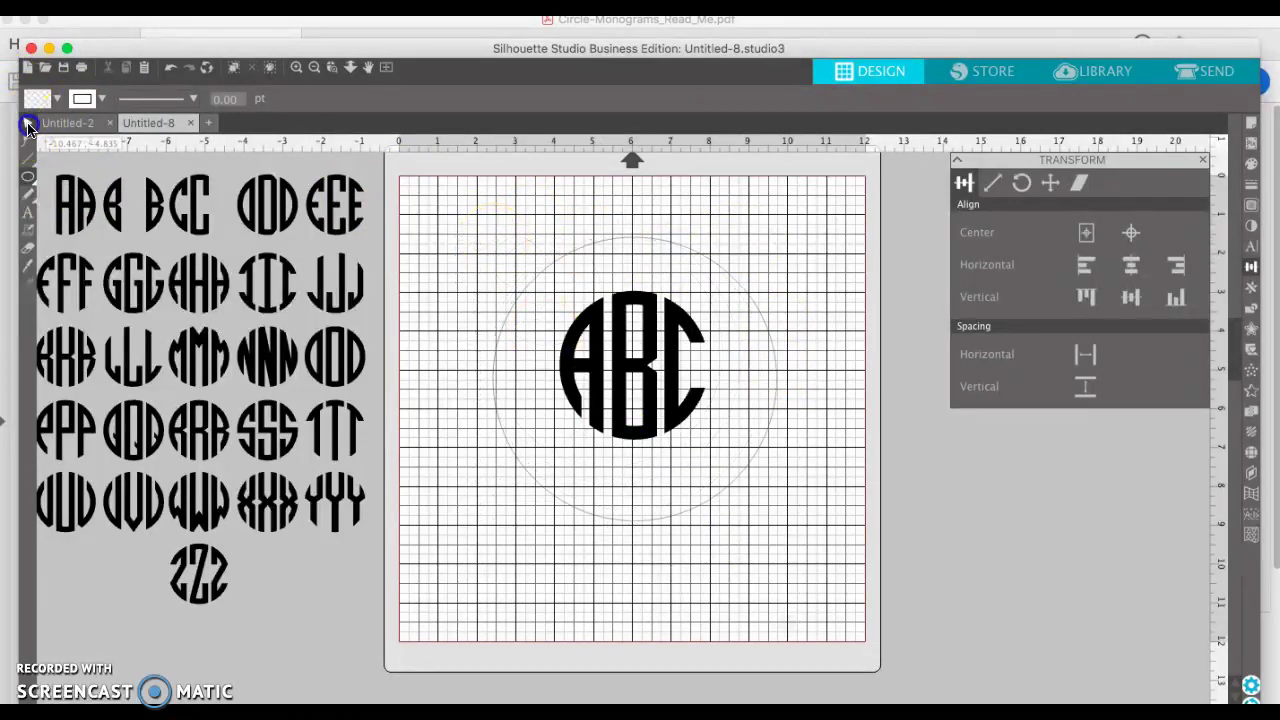
{"action": "left_click", "coordinate": [30, 177]}
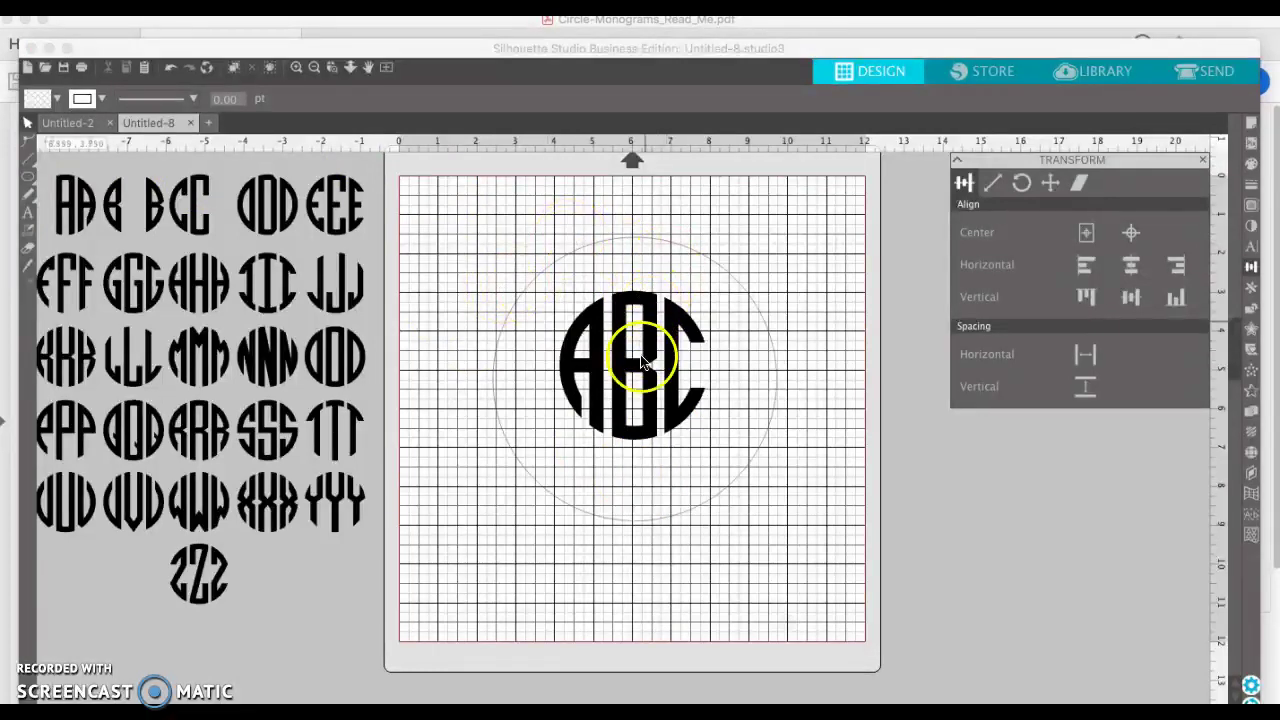
- Shrink the circle to just larger than the letters and centre it on the monogram
{"action": "left_click", "coordinate": [655, 240]}
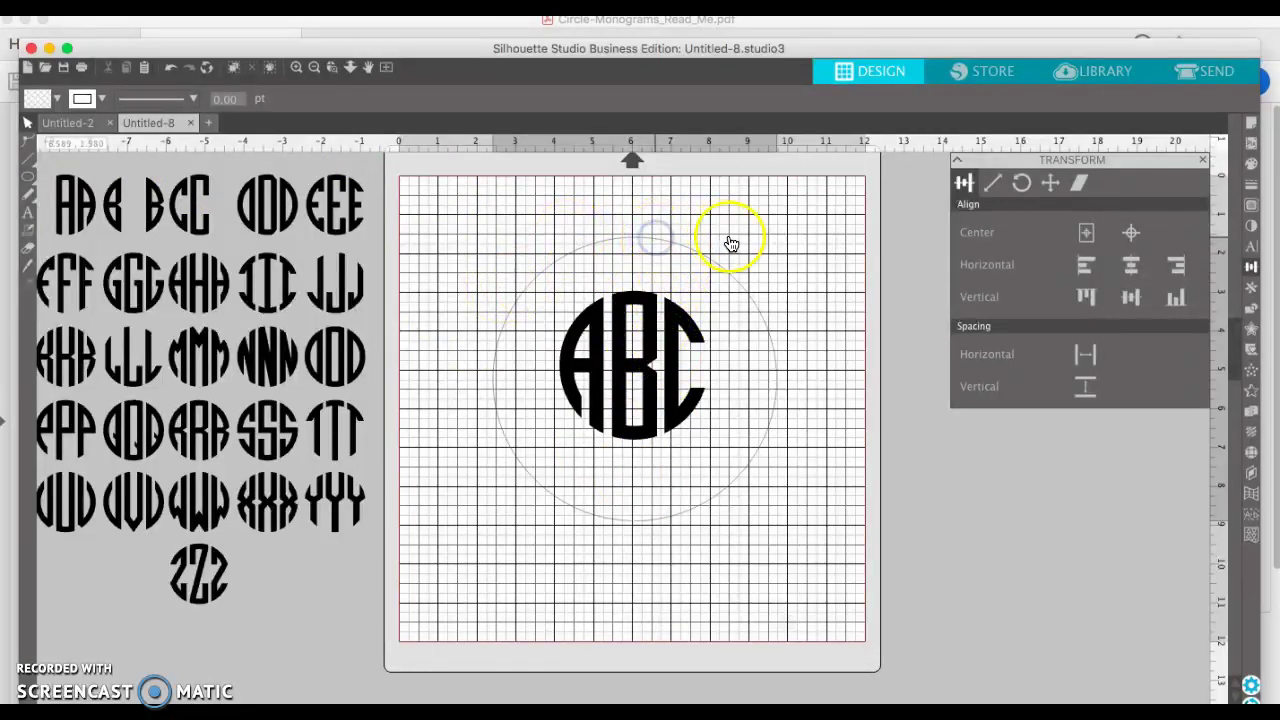
{"action": "left_click_drag", "start_coordinate": [772, 231], "coordinate": [661, 352]}
{"action": "left_click_drag", "start_coordinate": [637, 486], "coordinate": [695, 414]}
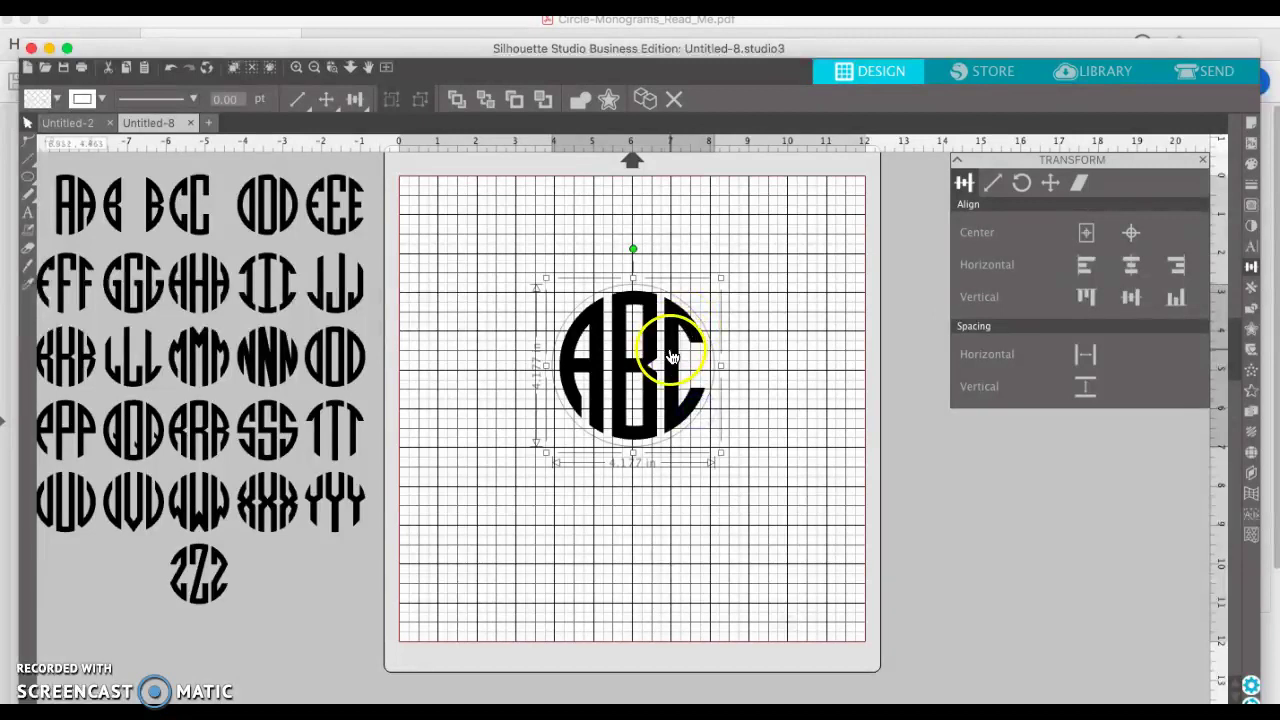
{"action": "left_click", "coordinate": [675, 356]}
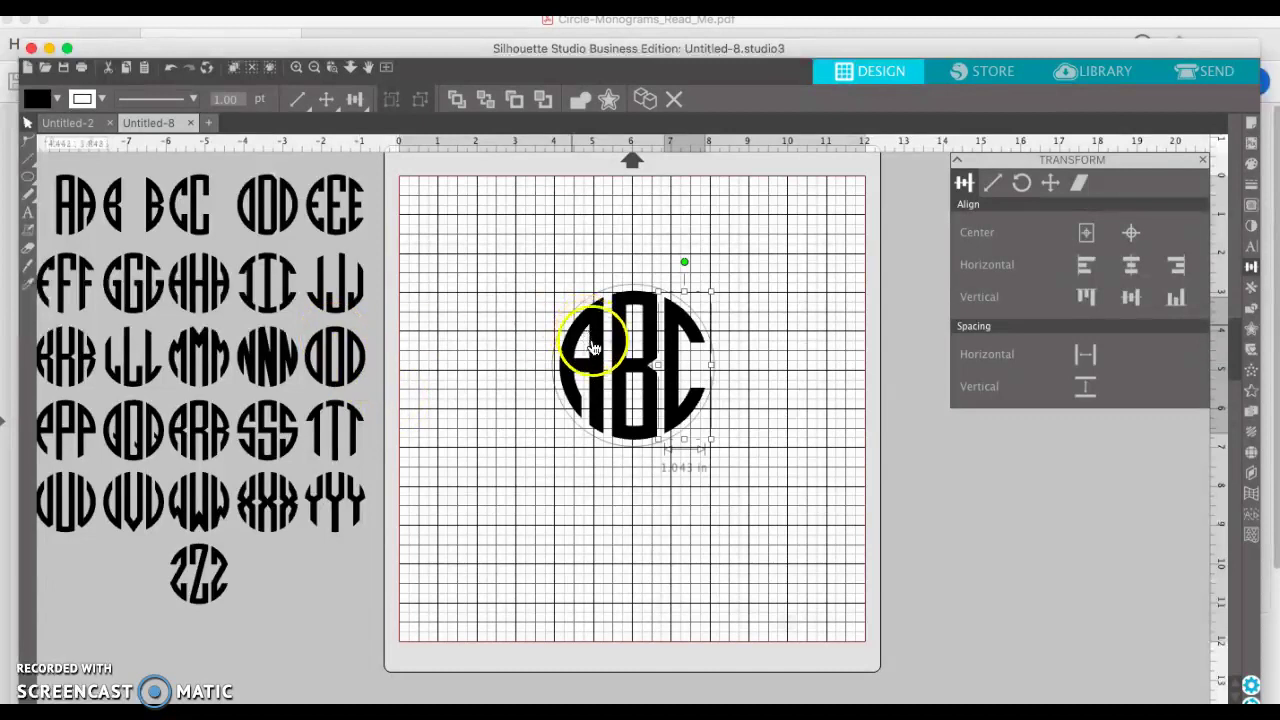
{"action": "left_click", "coordinate": [763, 402]}
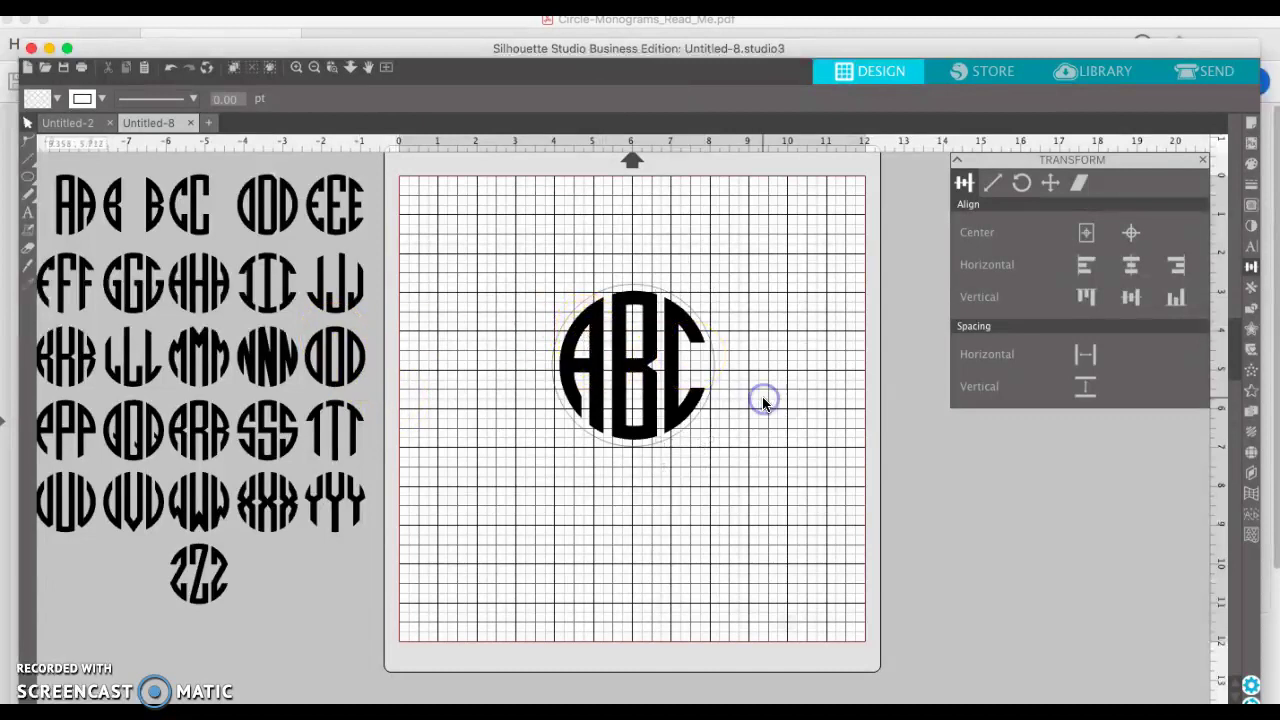
{"action": "left_click", "coordinate": [730, 446]}
{"action": "left_click", "coordinate": [506, 341]}
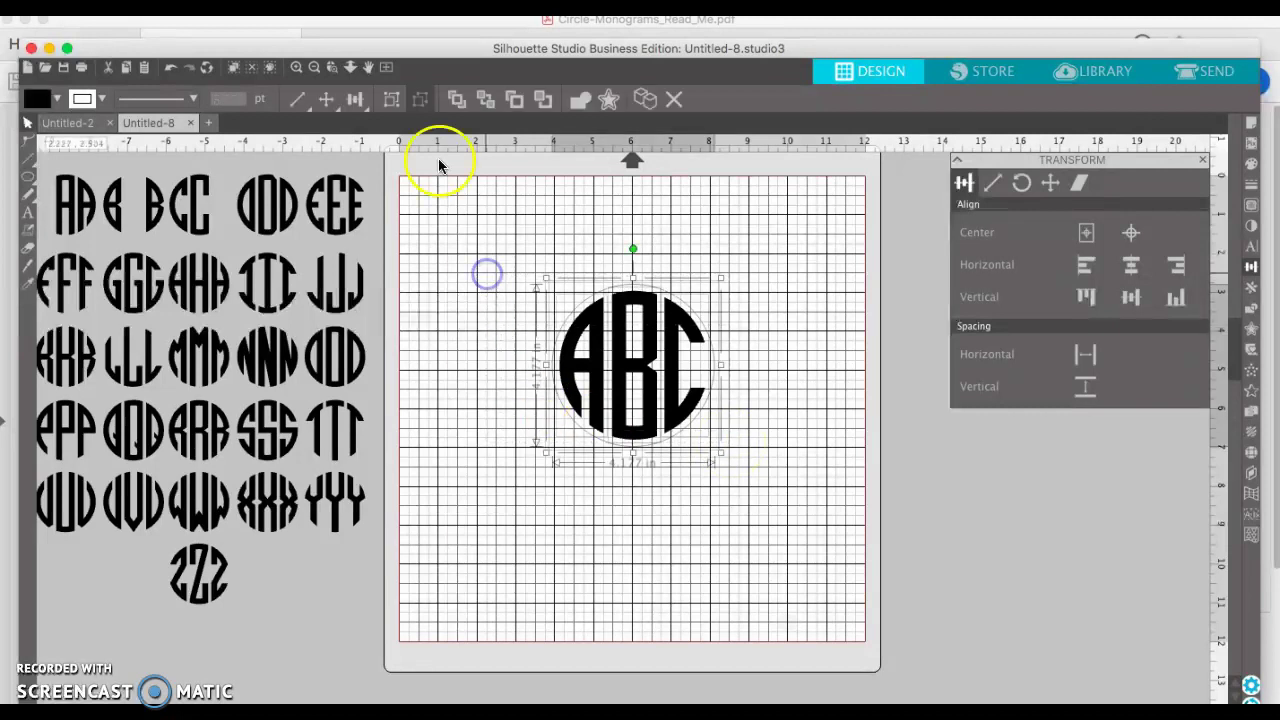
{"action": "left_click", "coordinate": [517, 217]}
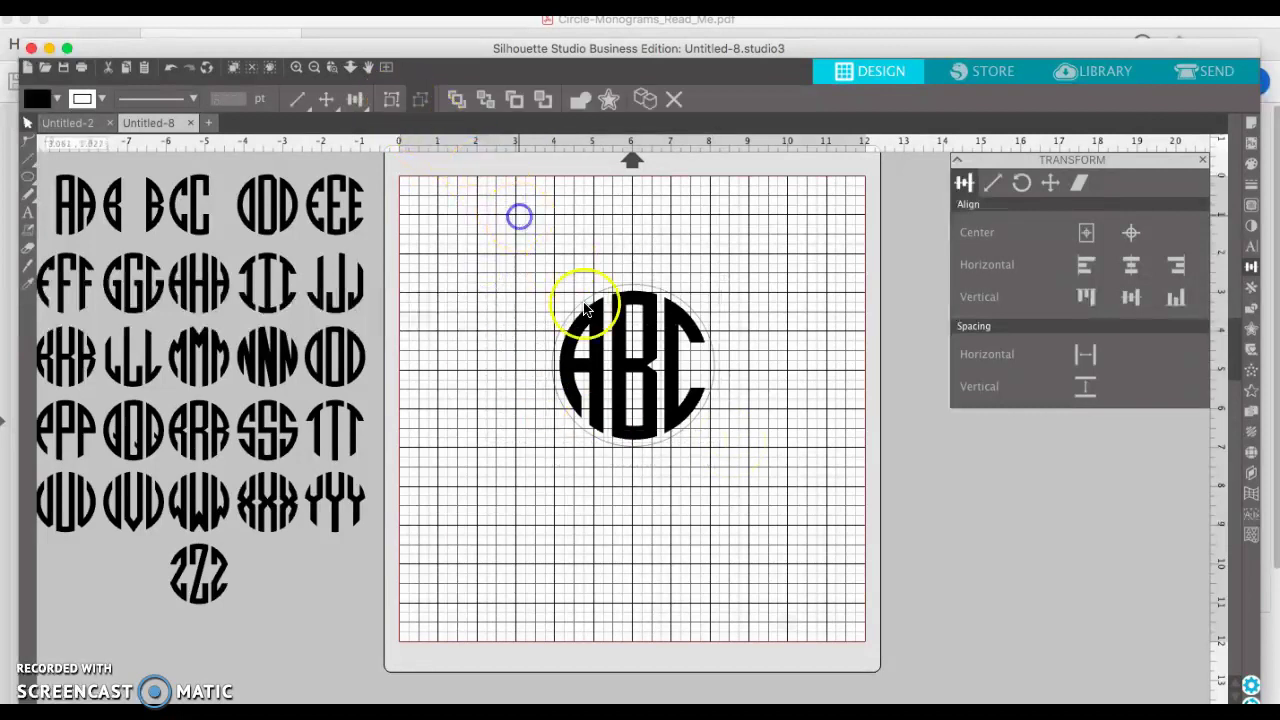
{"action": "left_click", "coordinate": [580, 305]}
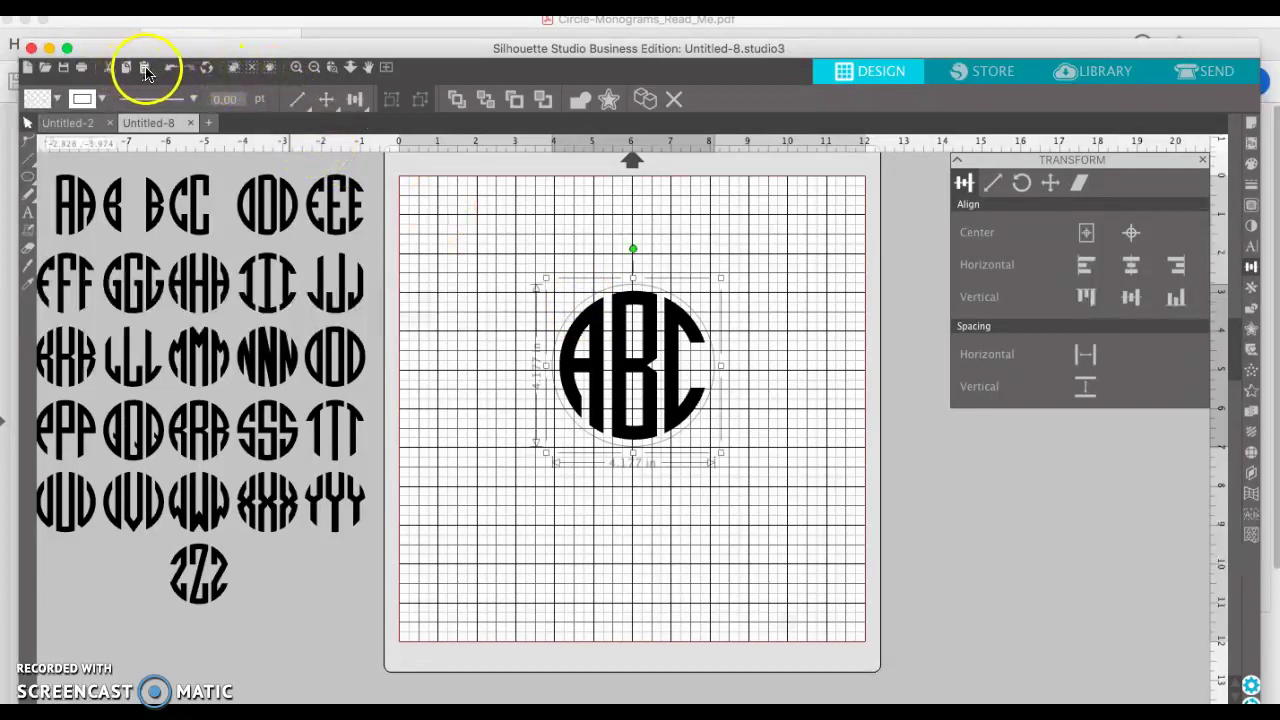
- Select the ABC letters and combine them into one compound path
{"action": "left_click", "coordinate": [148, 73]}
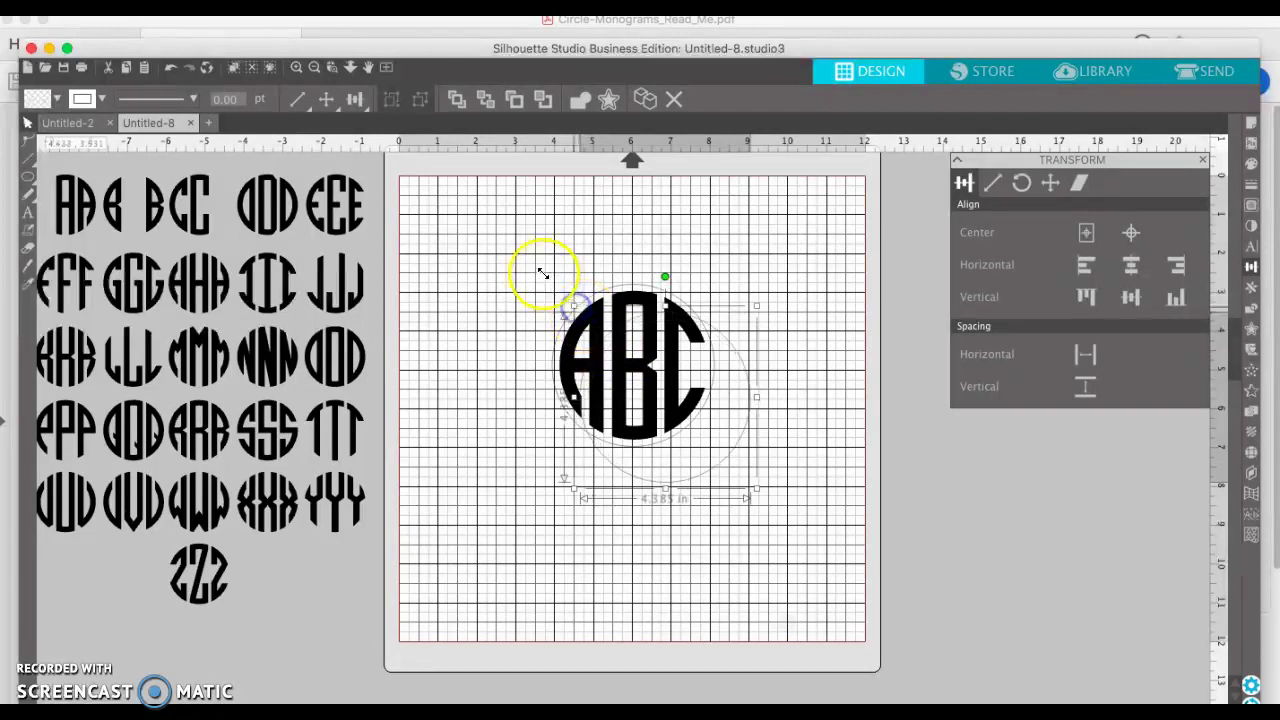
{"action": "left_click", "coordinate": [541, 307]}
{"action": "left_click_drag", "start_coordinate": [536, 280], "coordinate": [770, 517]}
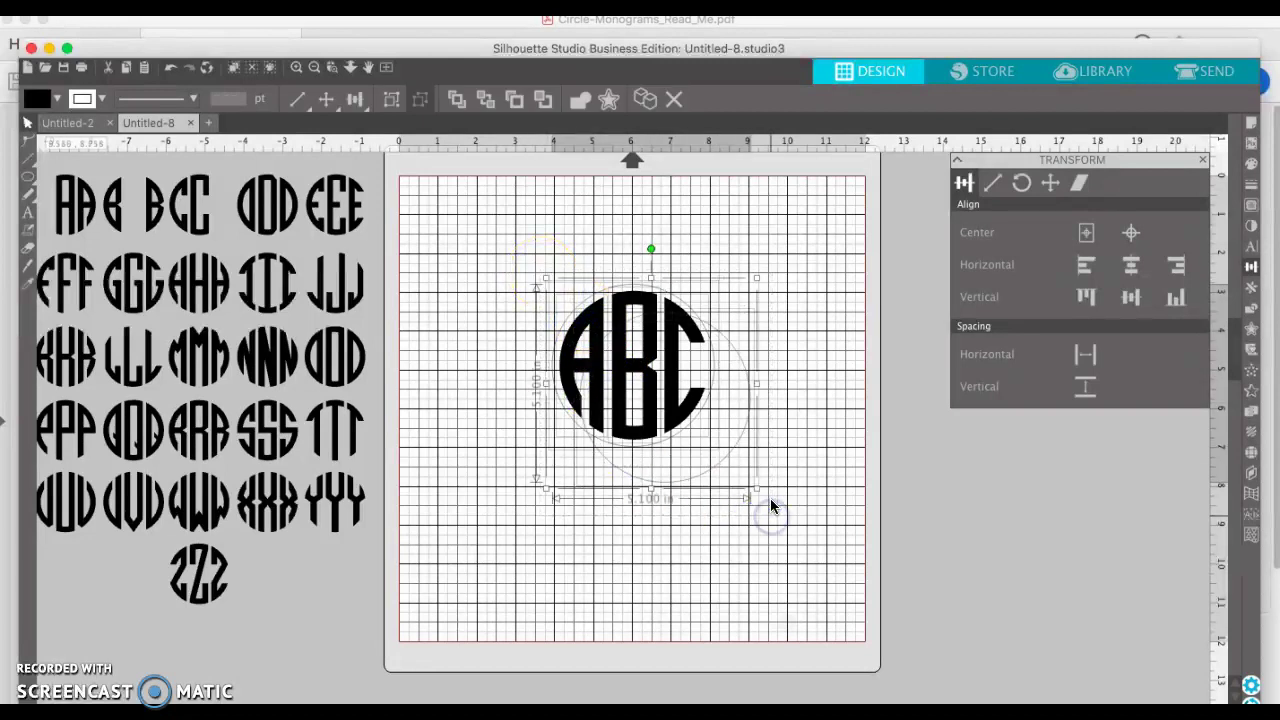
{"action": "left_click", "coordinate": [803, 318]}
{"action": "left_click", "coordinate": [675, 338]}
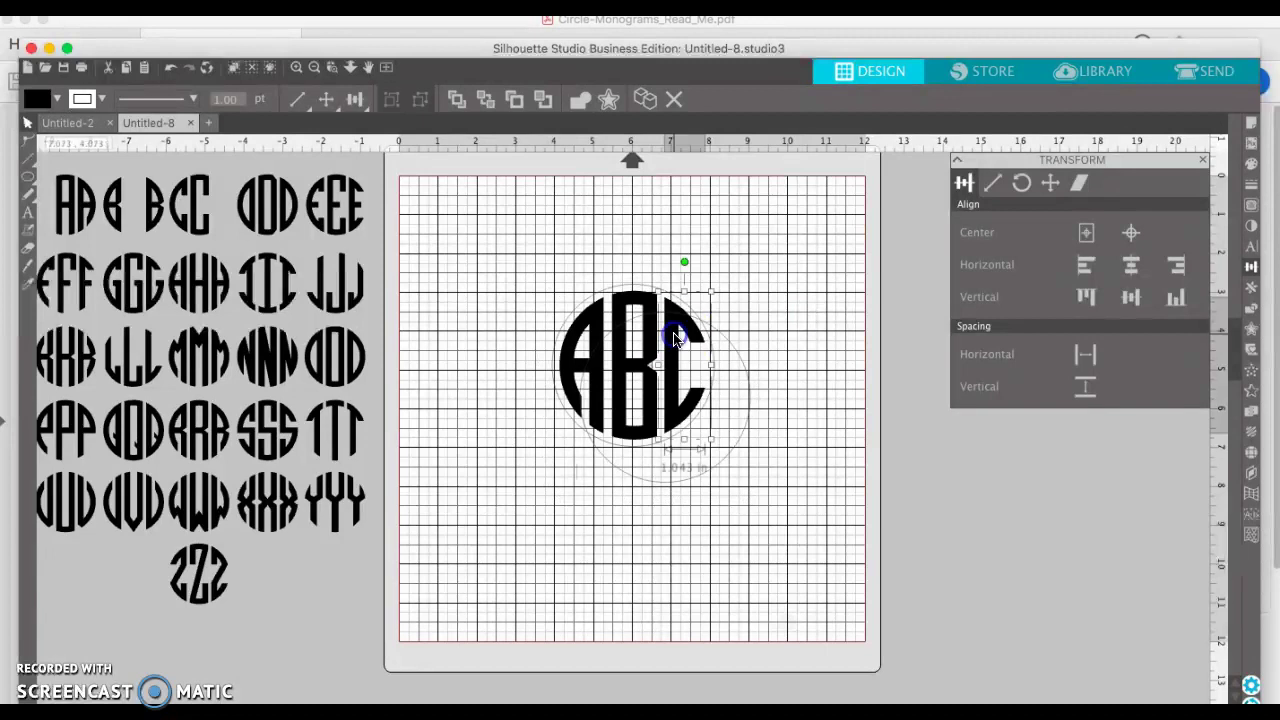
{"action": "left_click", "coordinate": [588, 318]}
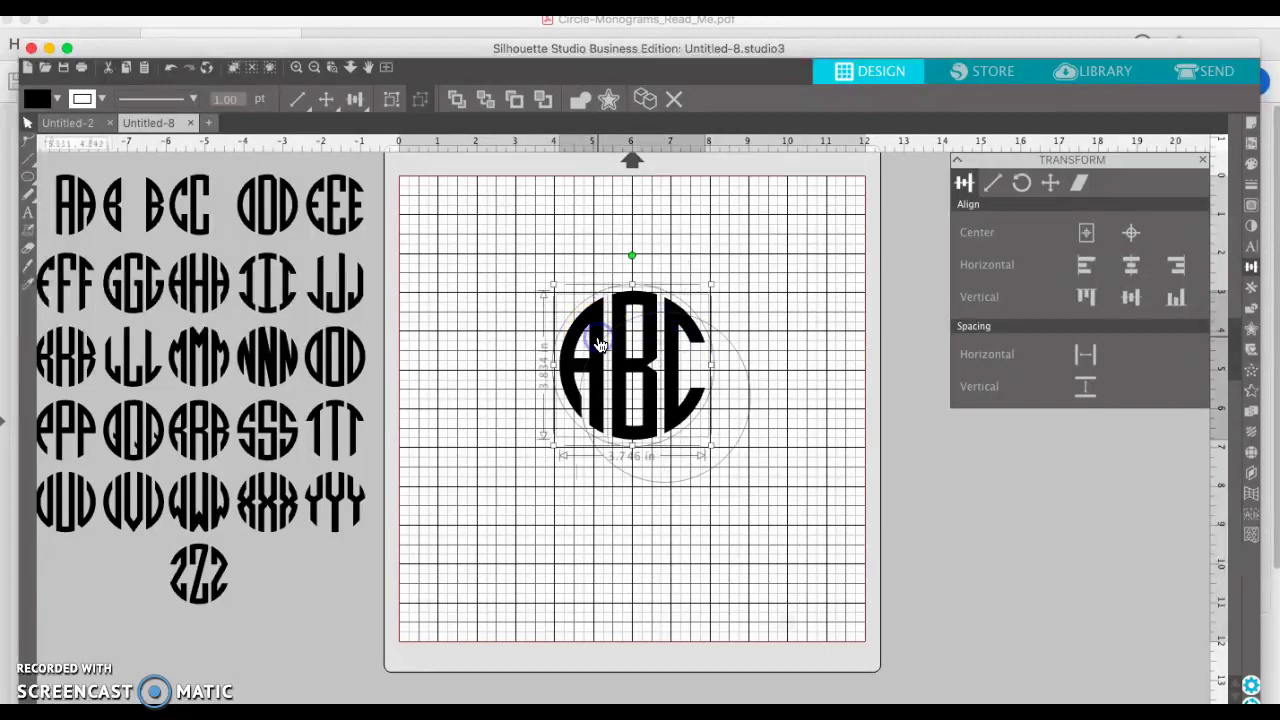
{"action": "left_click", "coordinate": [391, 99]}
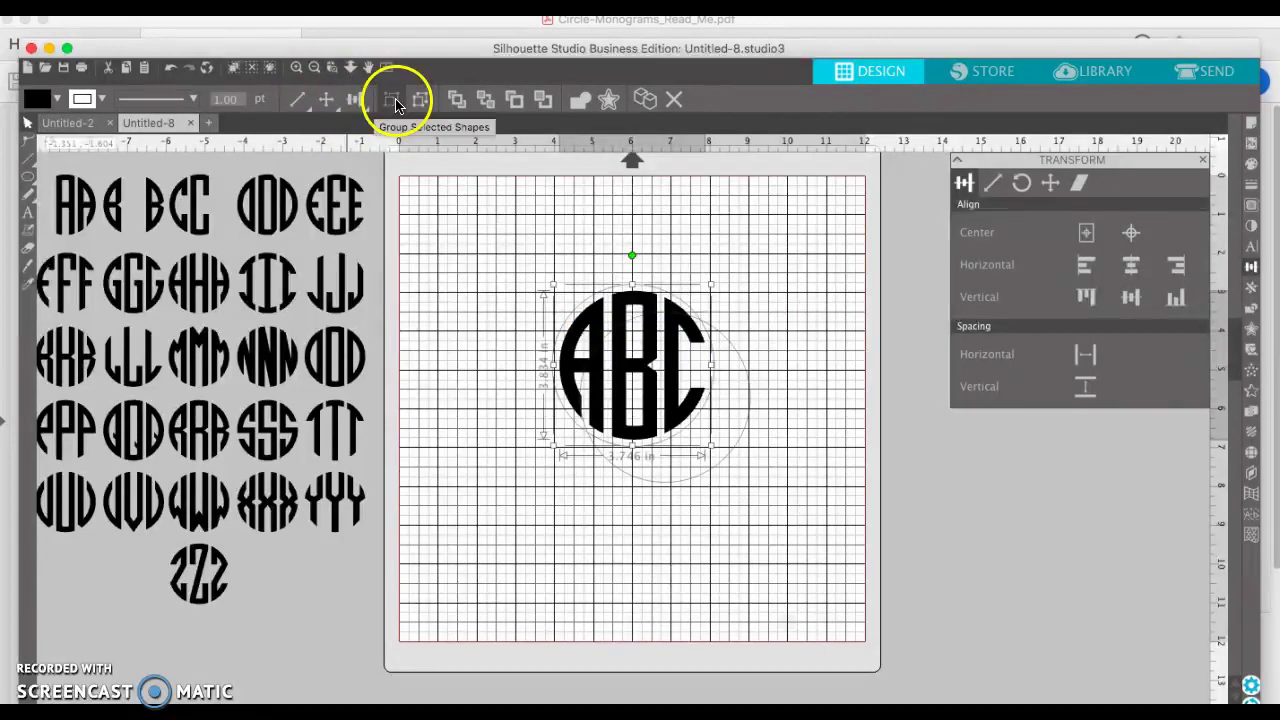
- Align the letters and circle outline to centre and middle, then reselect the monogram
{"action": "left_click_drag", "start_coordinate": [740, 502], "coordinate": [506, 282]}
{"action": "left_click", "coordinate": [355, 99]}
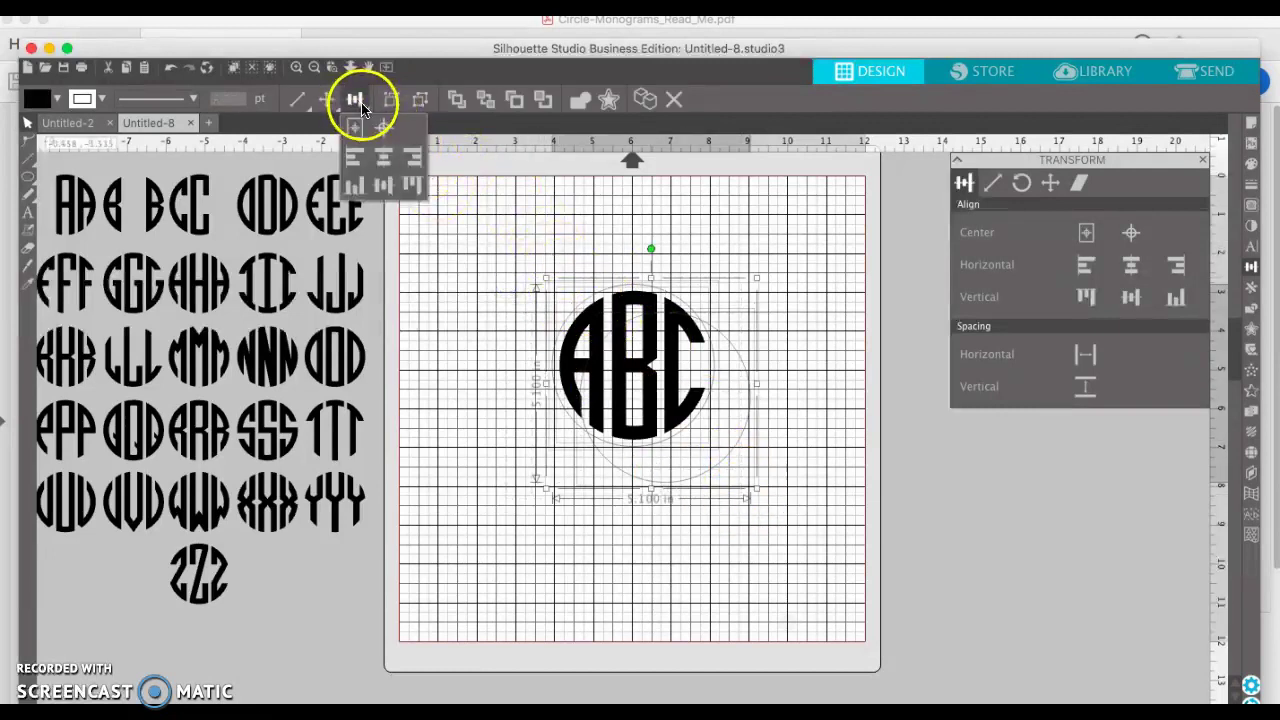
{"action": "left_click", "coordinate": [385, 157]}
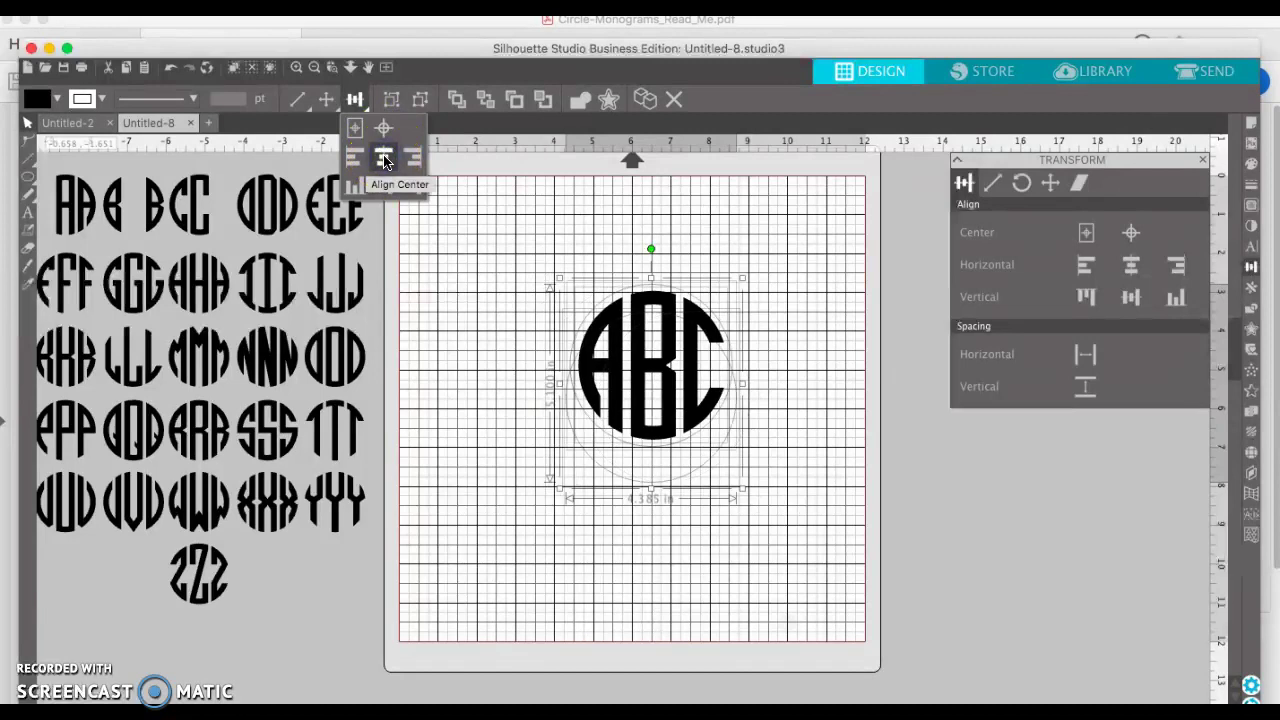
{"action": "left_click", "coordinate": [385, 183]}
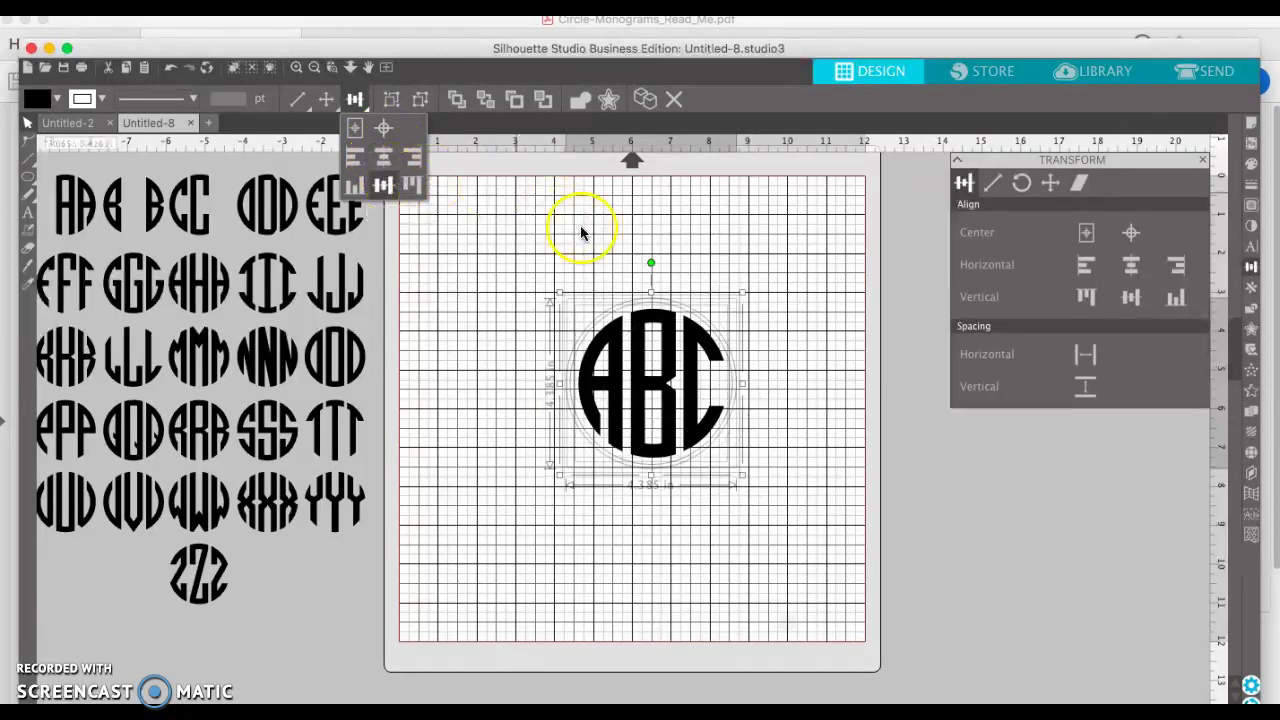
{"action": "left_click", "coordinate": [600, 263]}
{"action": "left_click_drag", "start_coordinate": [600, 263], "coordinate": [707, 300]}
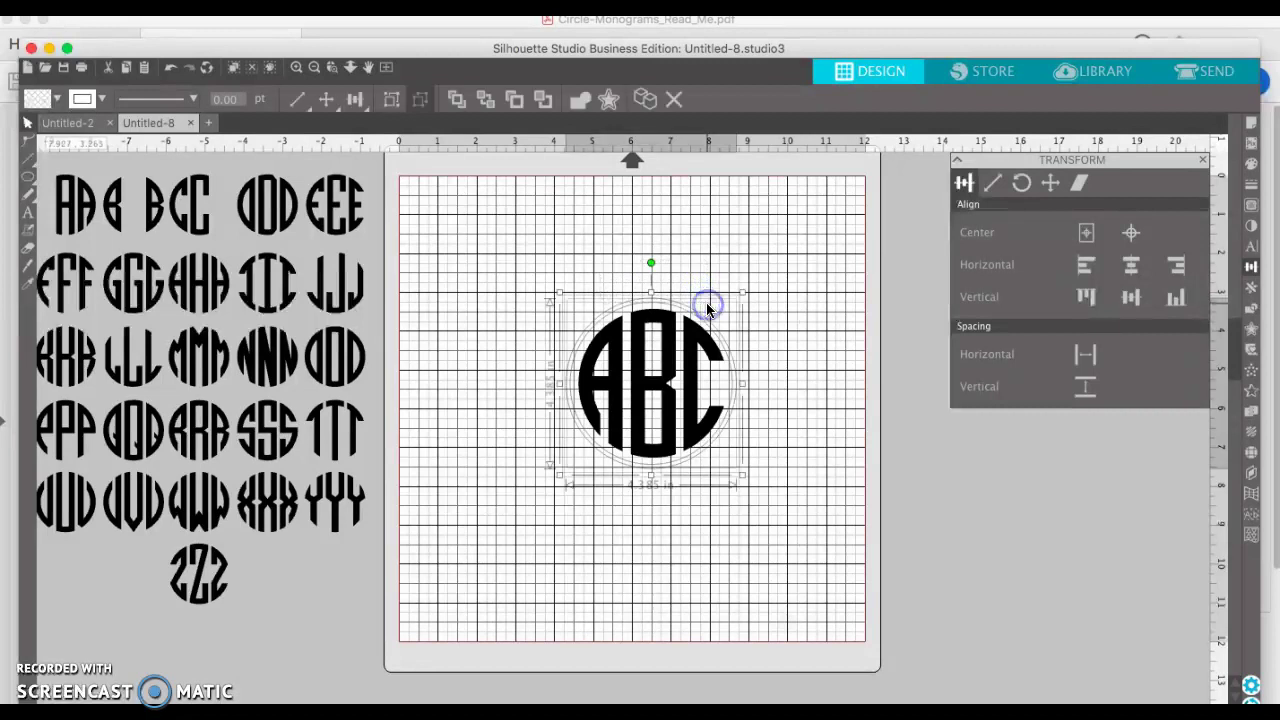
- Convert the monogram and rings to paths, then try a black fill and undo it
{"action": "left_click", "coordinate": [380, 9]}
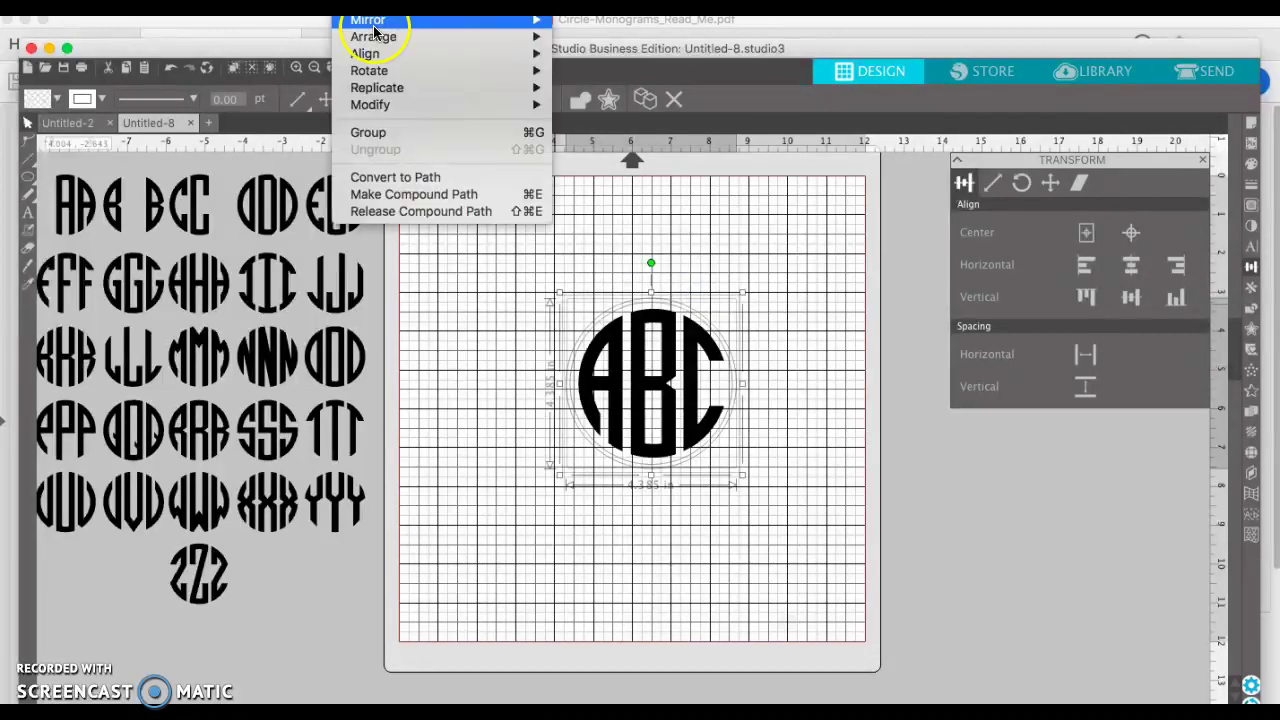
{"action": "left_click", "coordinate": [377, 178]}
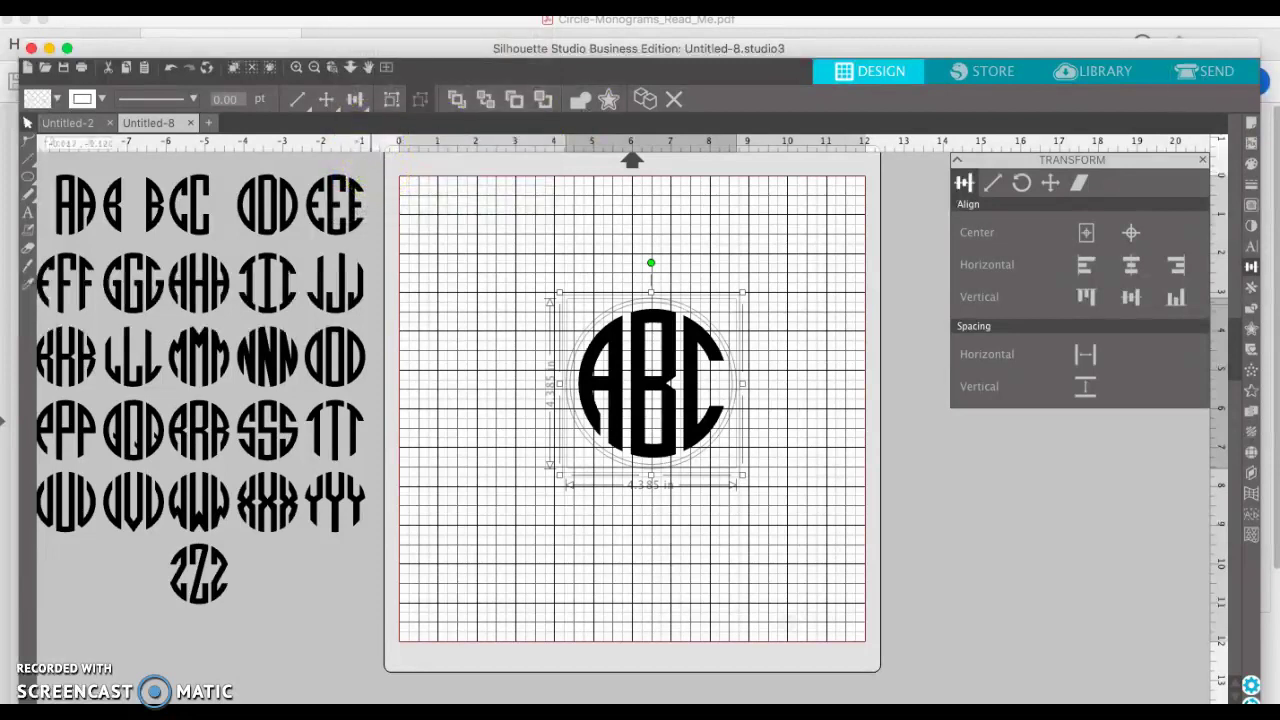
{"action": "left_click", "coordinate": [1250, 163]}
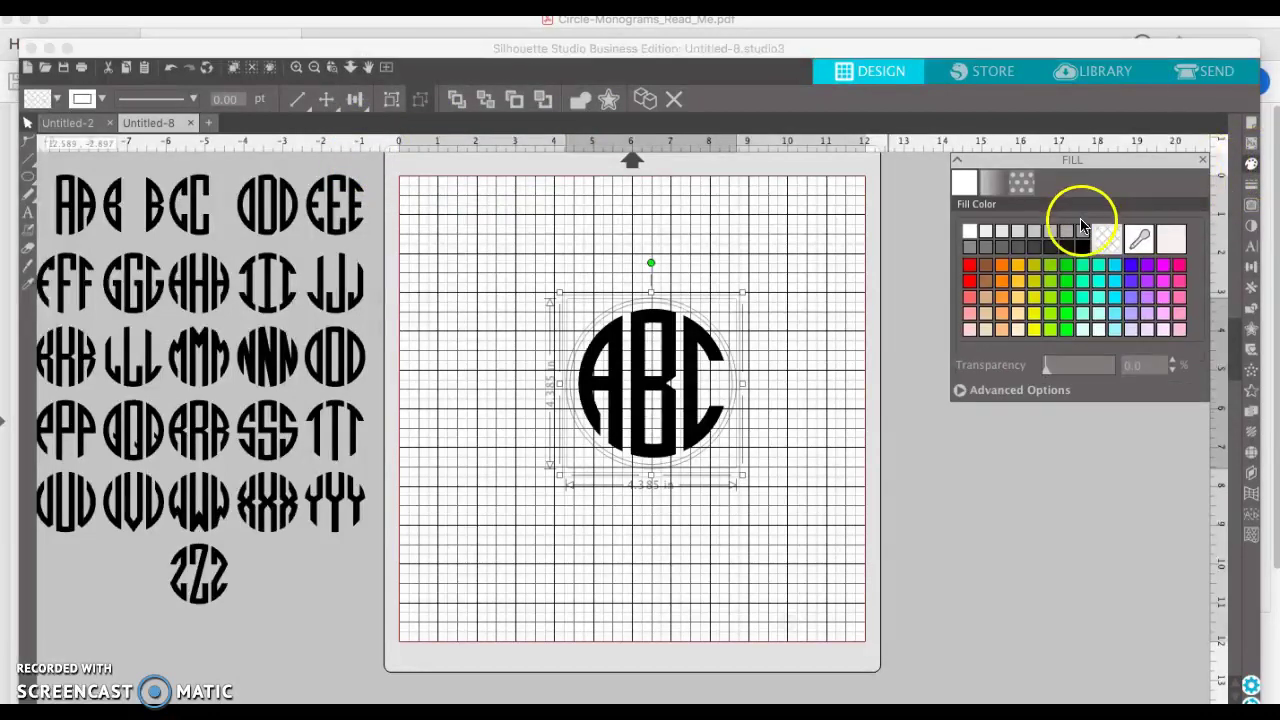
{"action": "left_click", "coordinate": [1084, 247]}
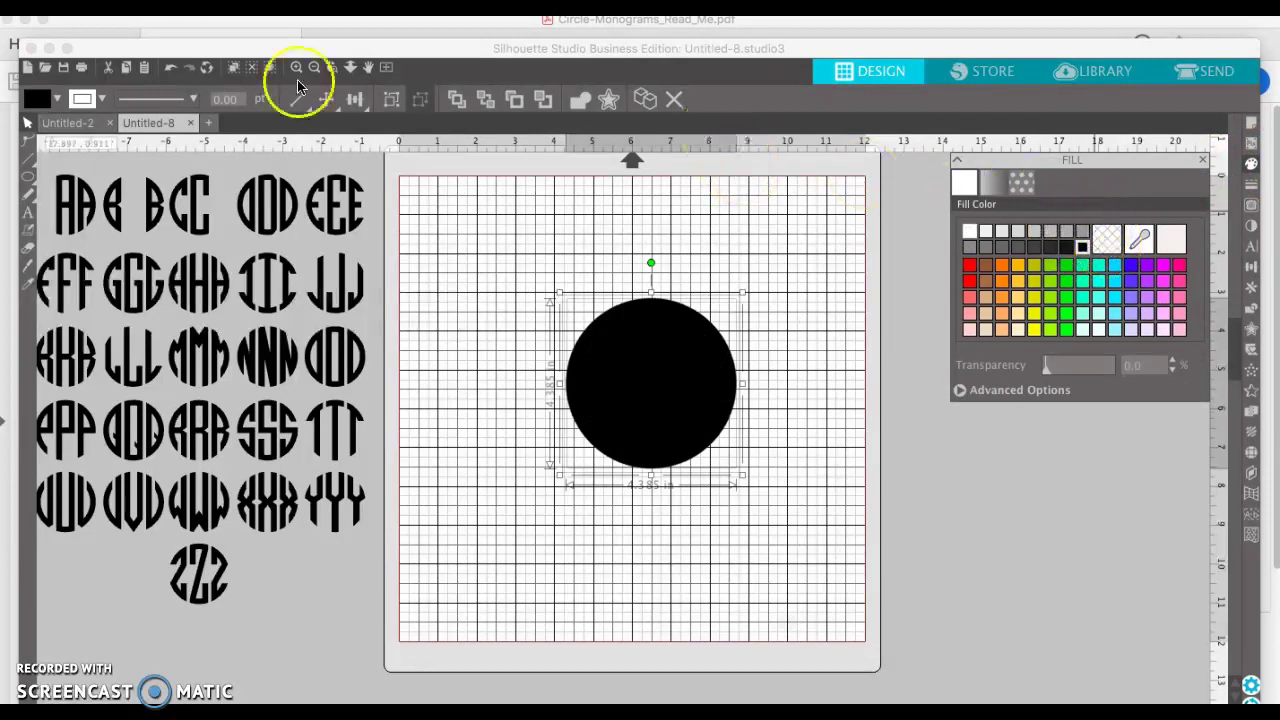
{"action": "left_click", "coordinate": [172, 68]}
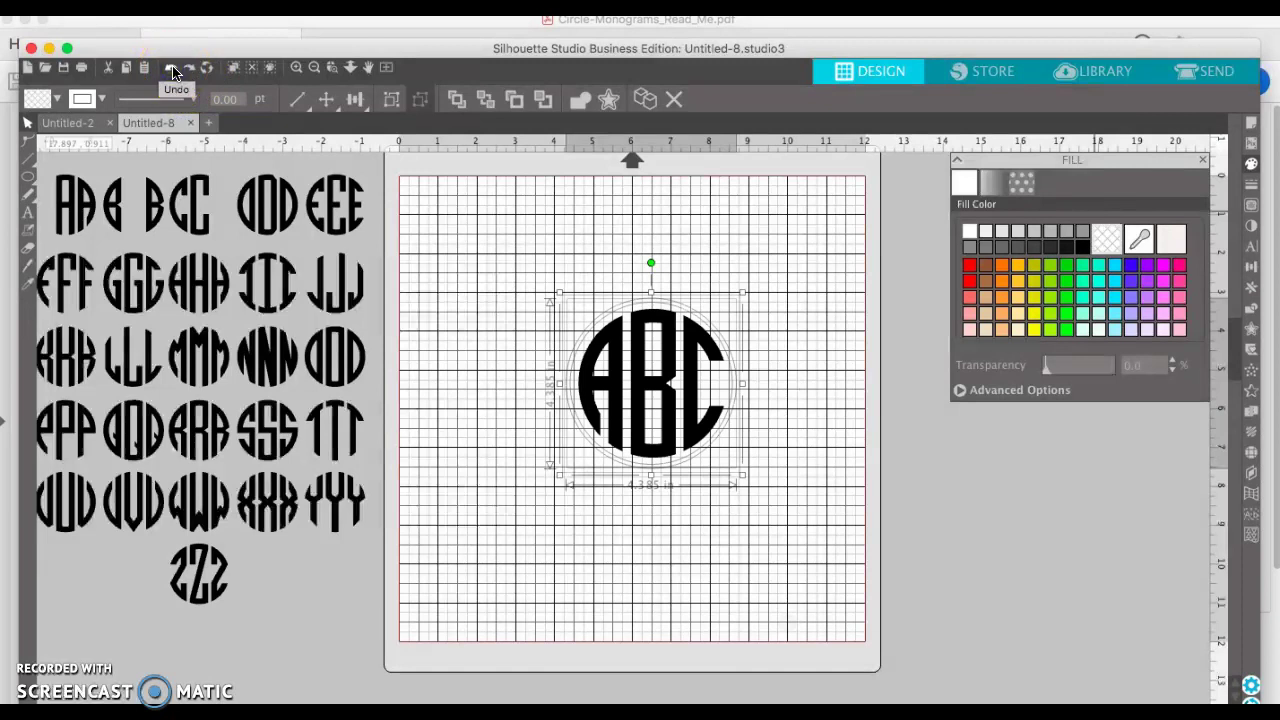
- Make the monogram and rings one compound path and fill it black, creating a thick ring border
{"action": "left_click", "coordinate": [585, 227]}
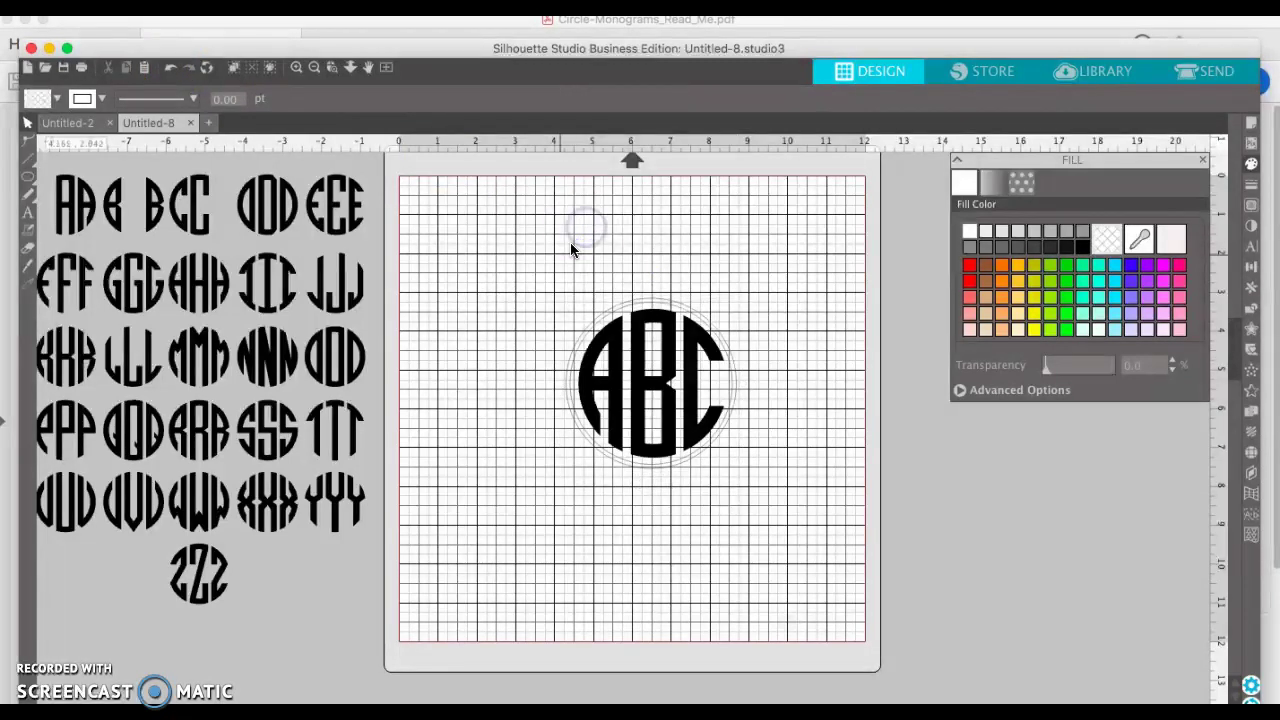
{"action": "left_click_drag", "start_coordinate": [725, 297], "coordinate": [727, 298]}
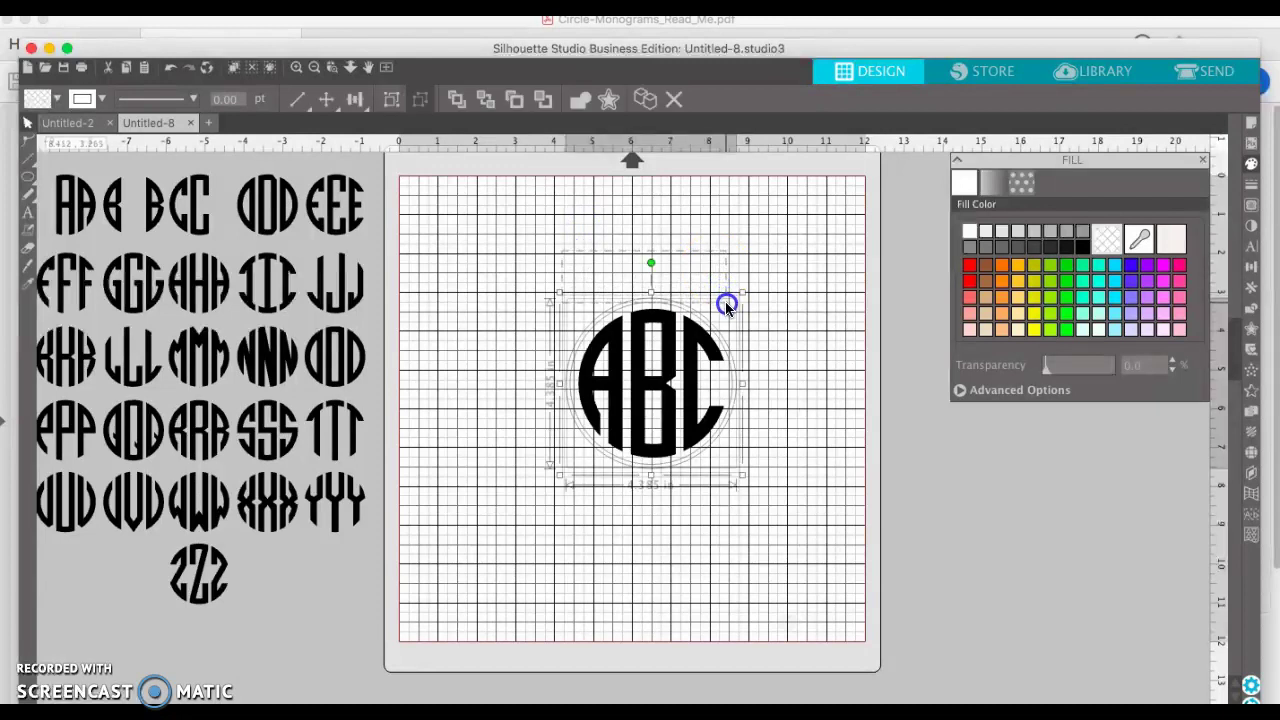
{"action": "left_click", "coordinate": [378, 5]}
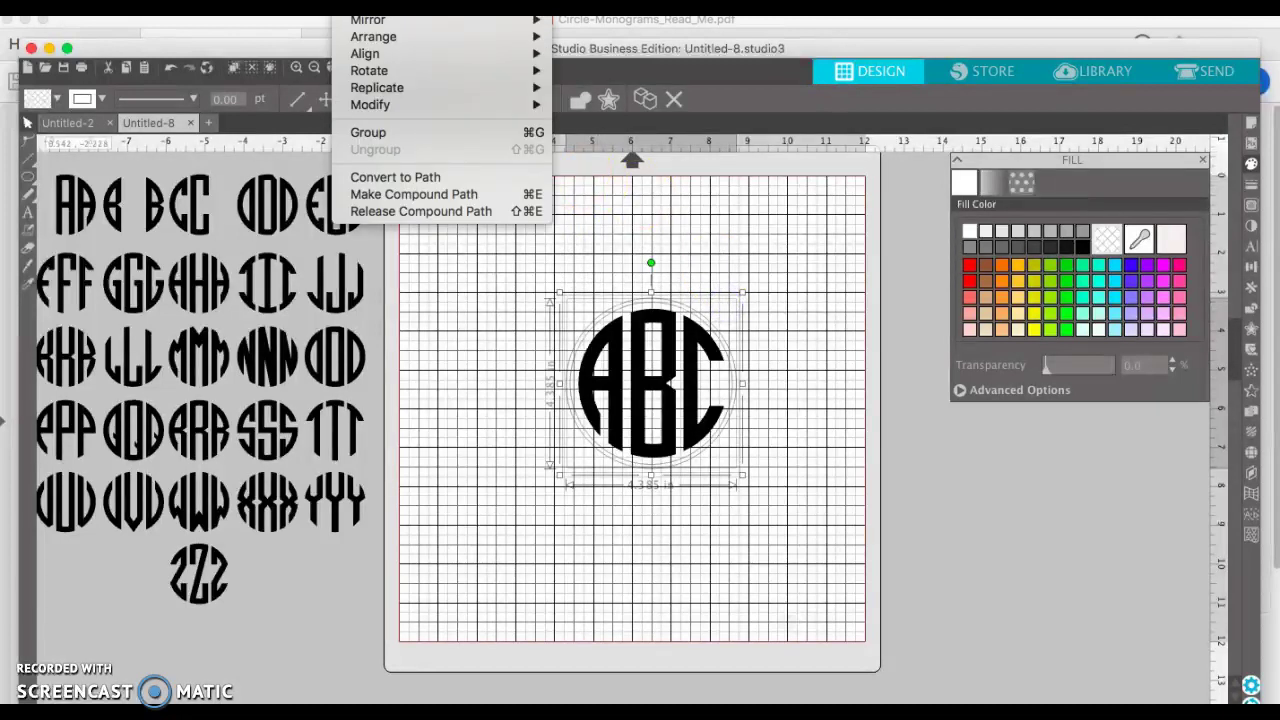
{"action": "left_click", "coordinate": [365, 194]}
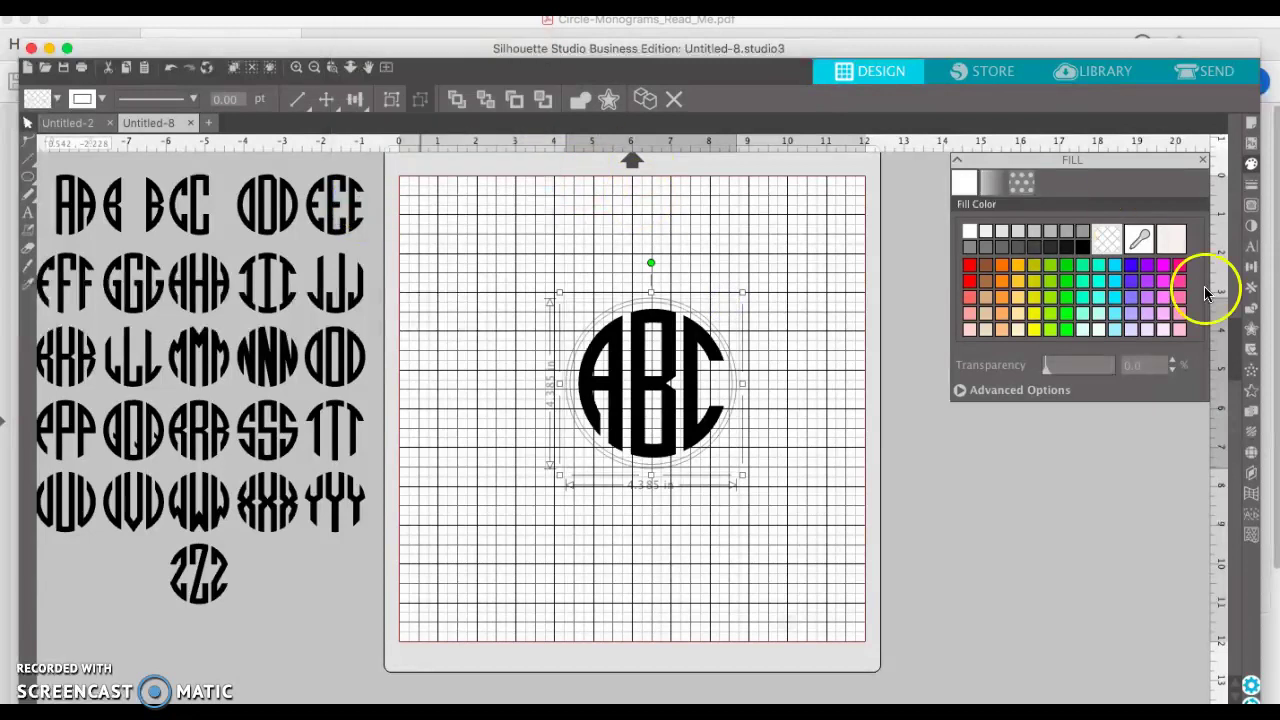
{"action": "left_click", "coordinate": [1082, 247]}
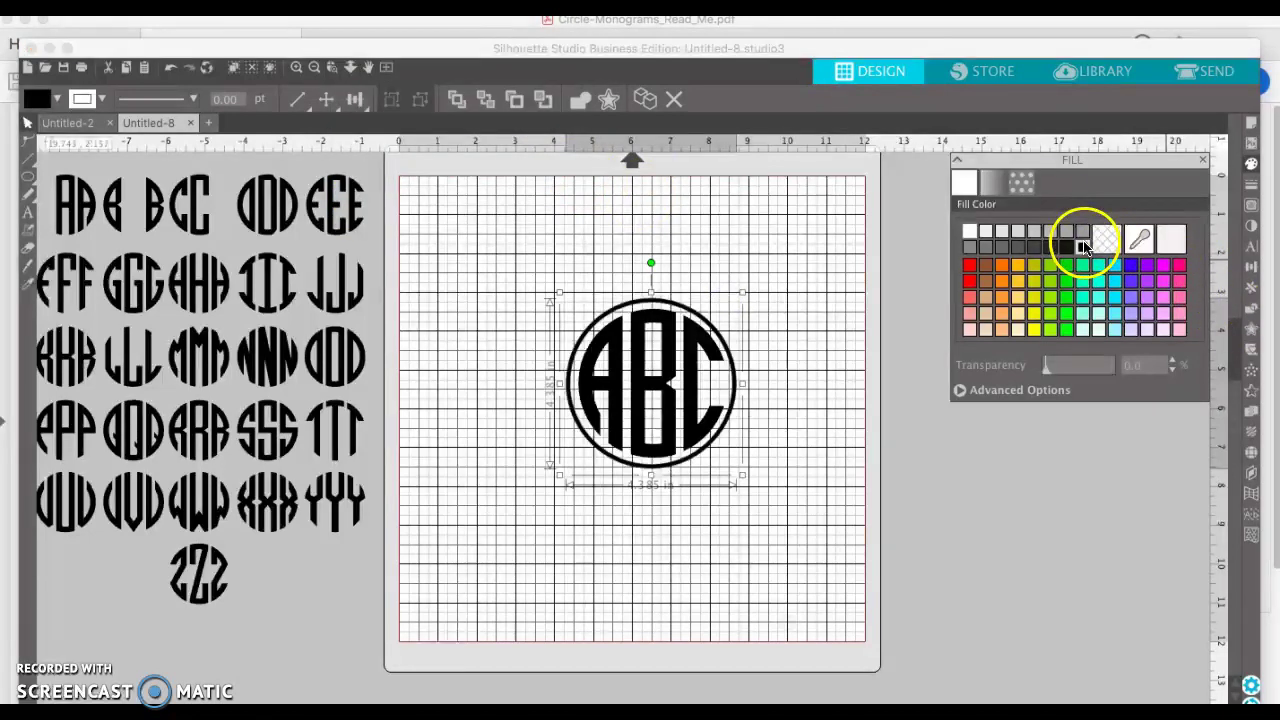
{"action": "left_click", "coordinate": [820, 400]}
{"action": "left_click", "coordinate": [673, 298]}
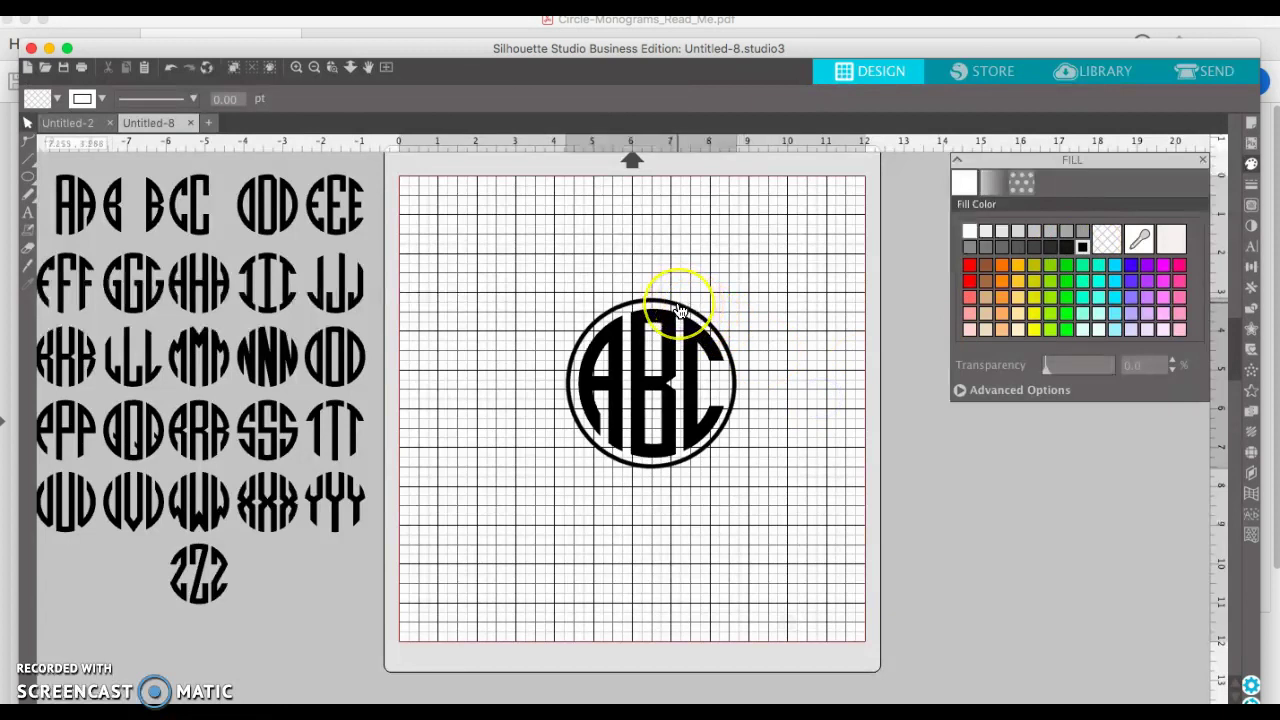
- Add a 0.125 in offset around the monogram, fill the ring black, then deselect
{"action": "left_click", "coordinate": [1250, 330]}
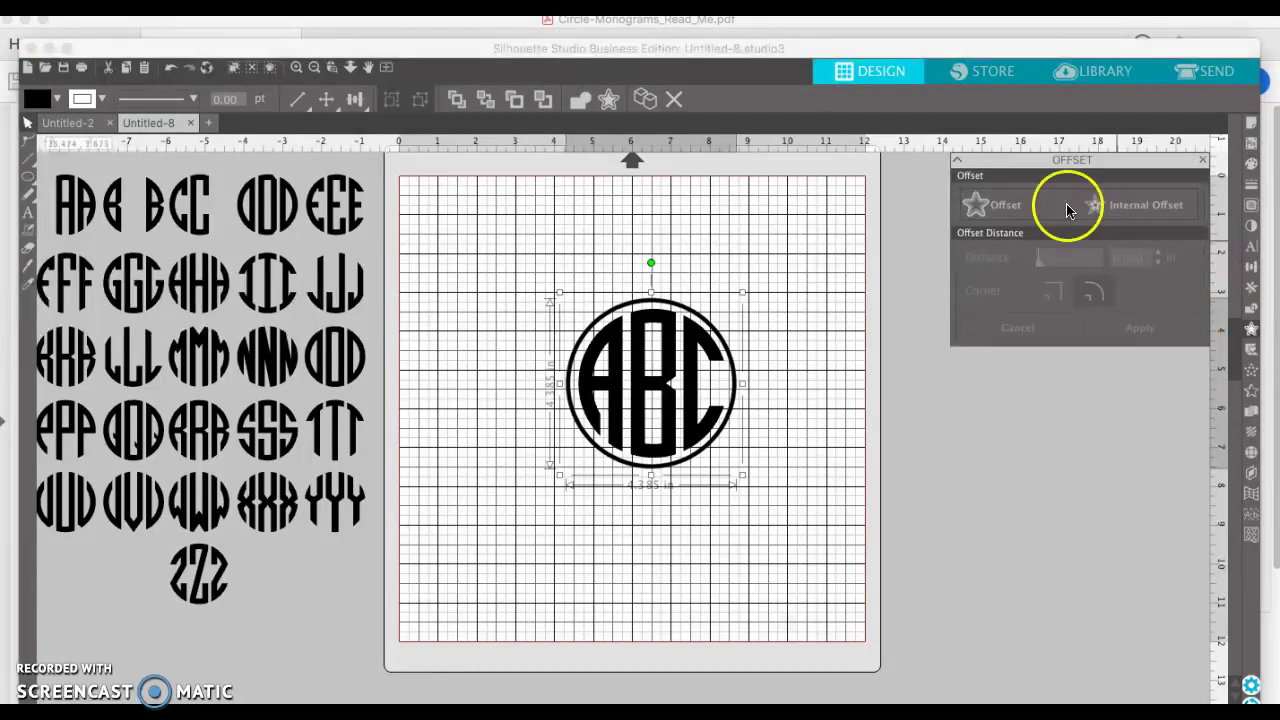
{"action": "left_click", "coordinate": [980, 207]}
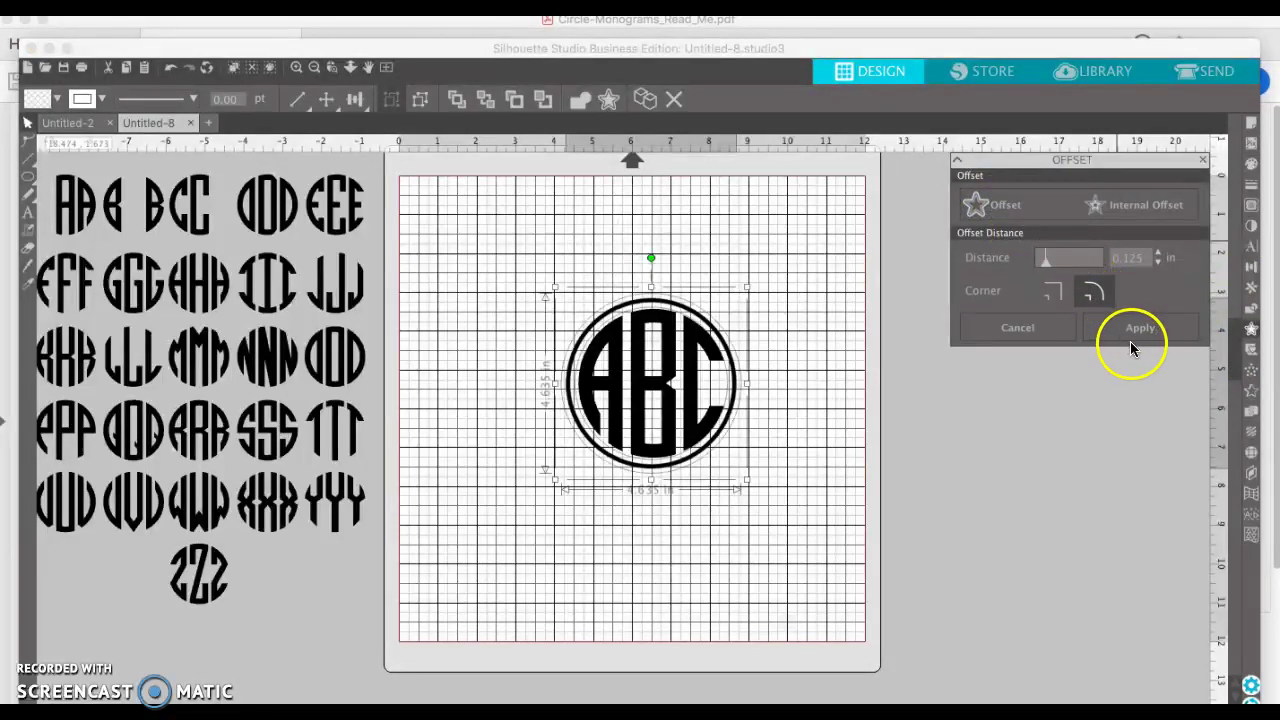
{"action": "left_click", "coordinate": [1250, 162]}
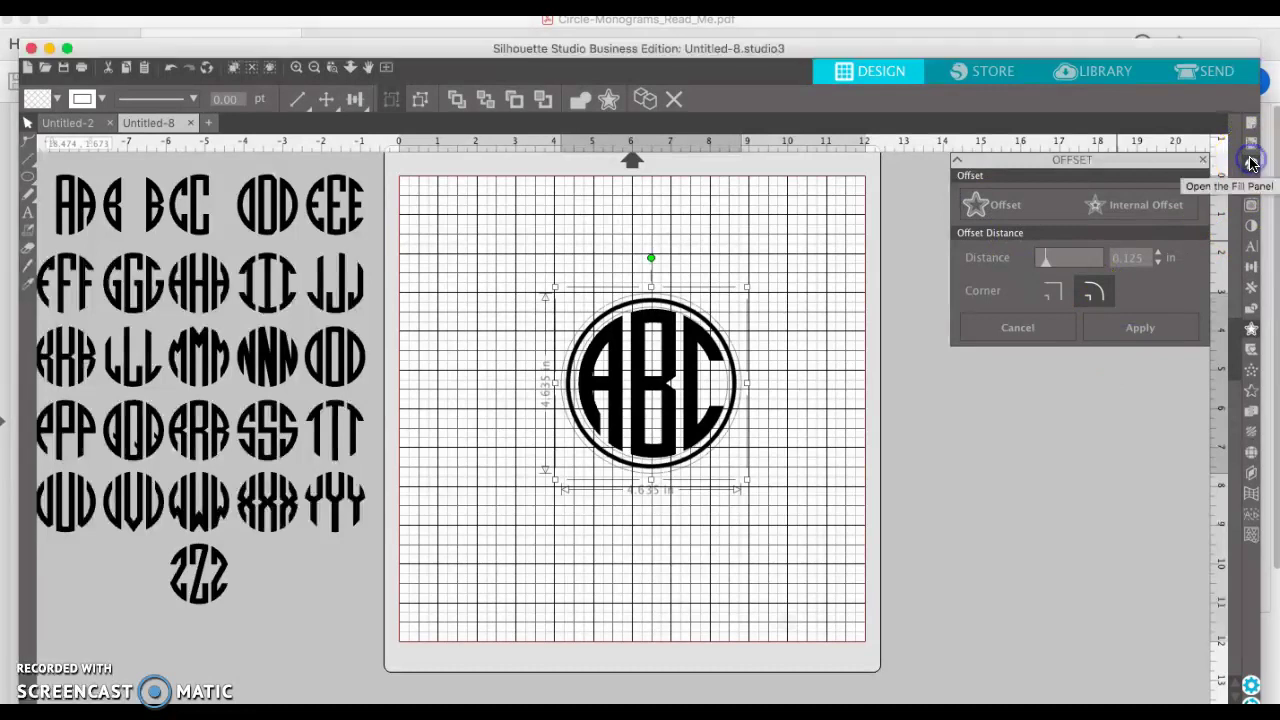
{"action": "left_click", "coordinate": [1248, 163]}
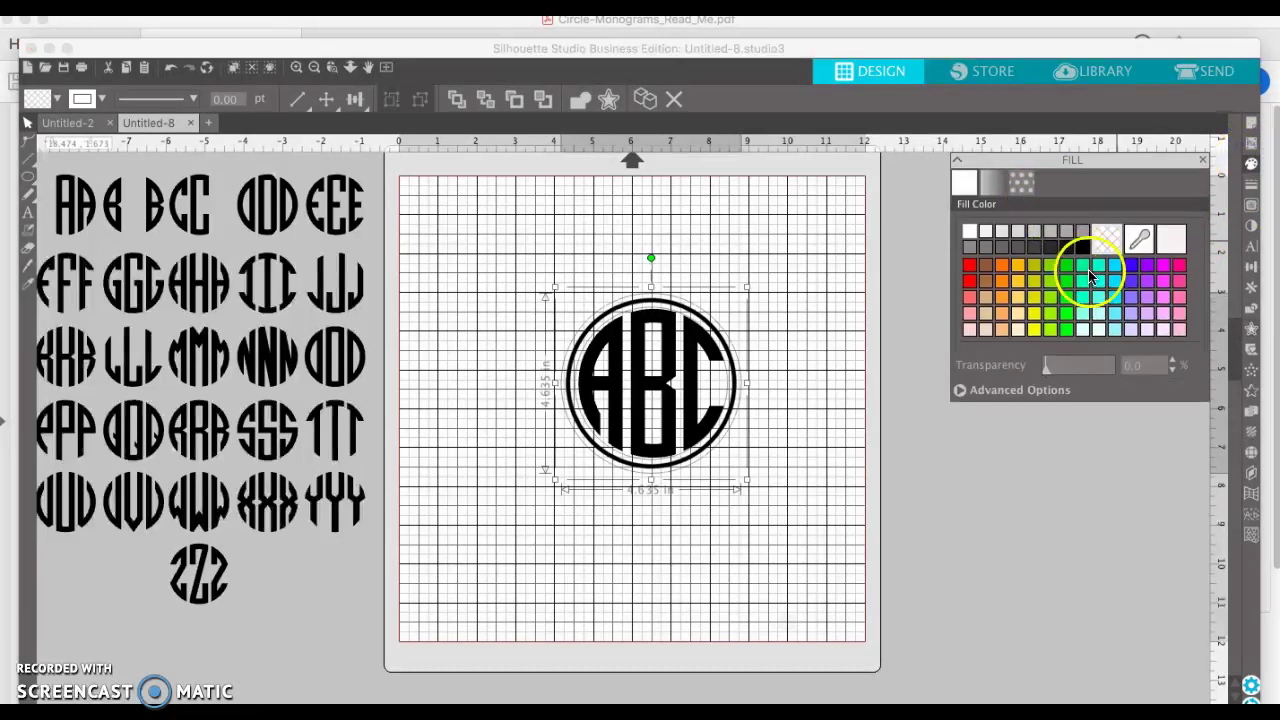
{"action": "left_click", "coordinate": [1082, 246]}
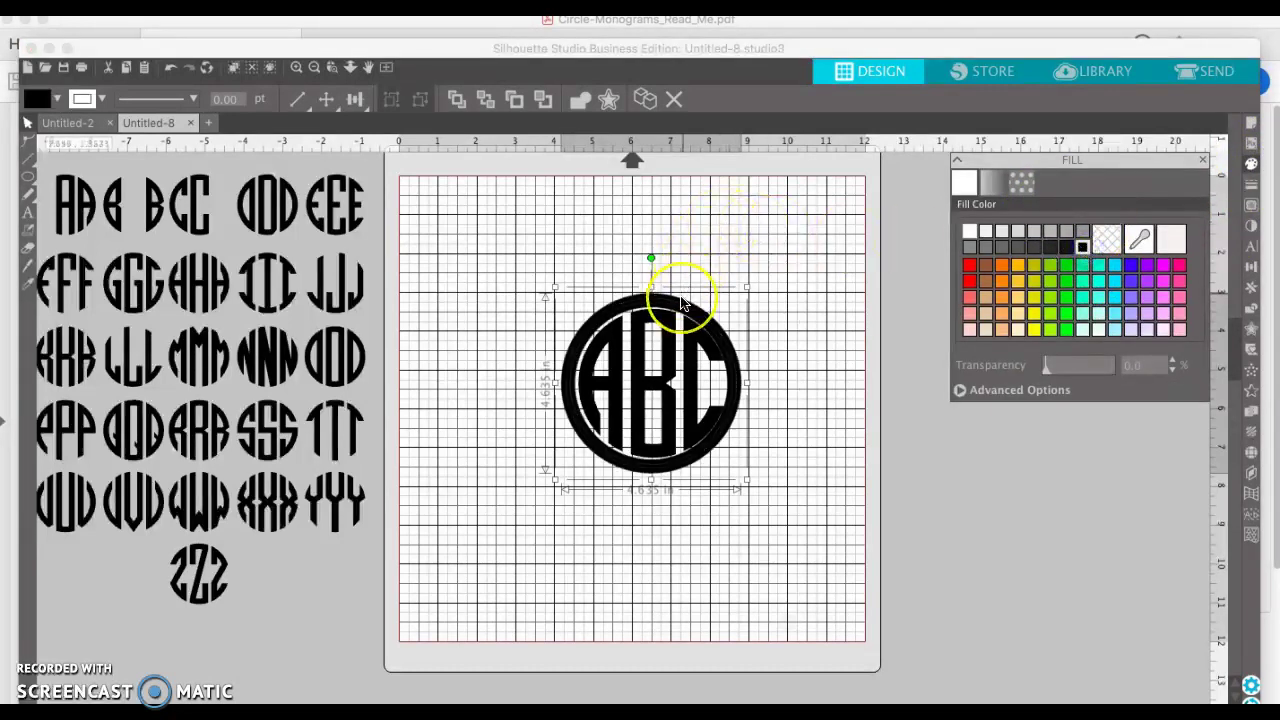
{"action": "left_click_drag", "start_coordinate": [680, 302], "coordinate": [682, 302]}
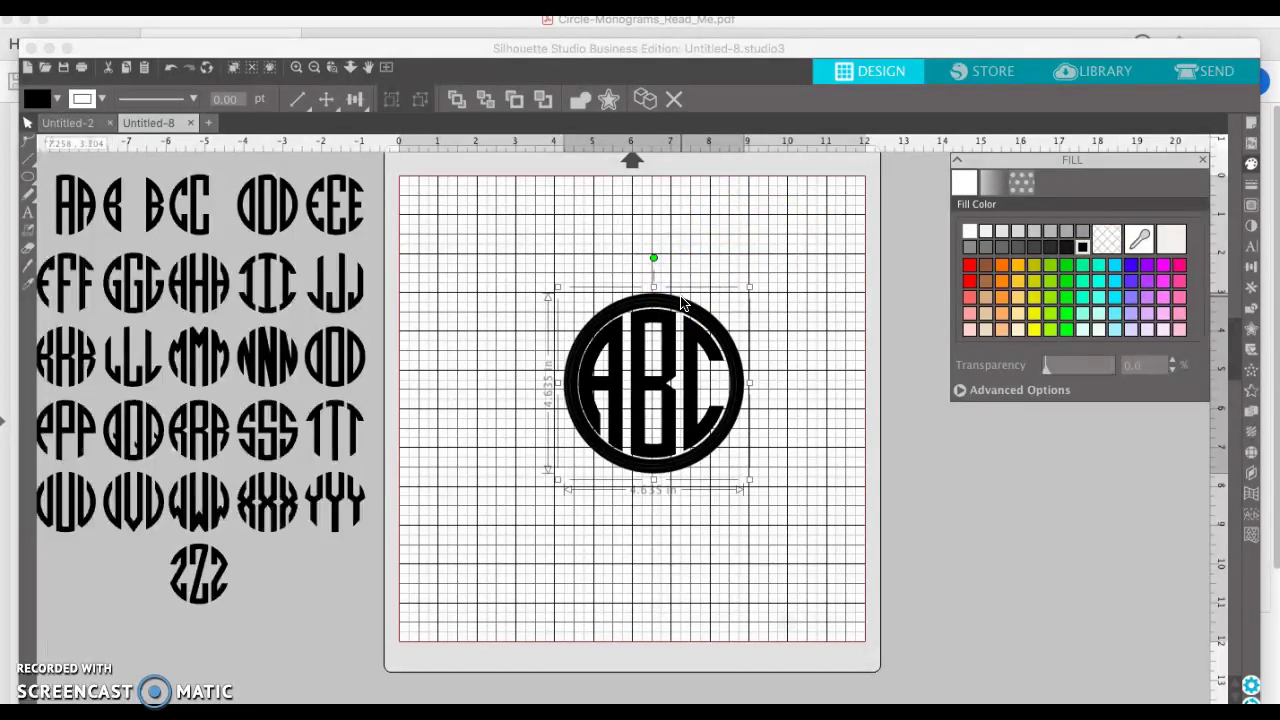
{"action": "left_click_drag", "start_coordinate": [682, 302], "coordinate": [680, 302]}
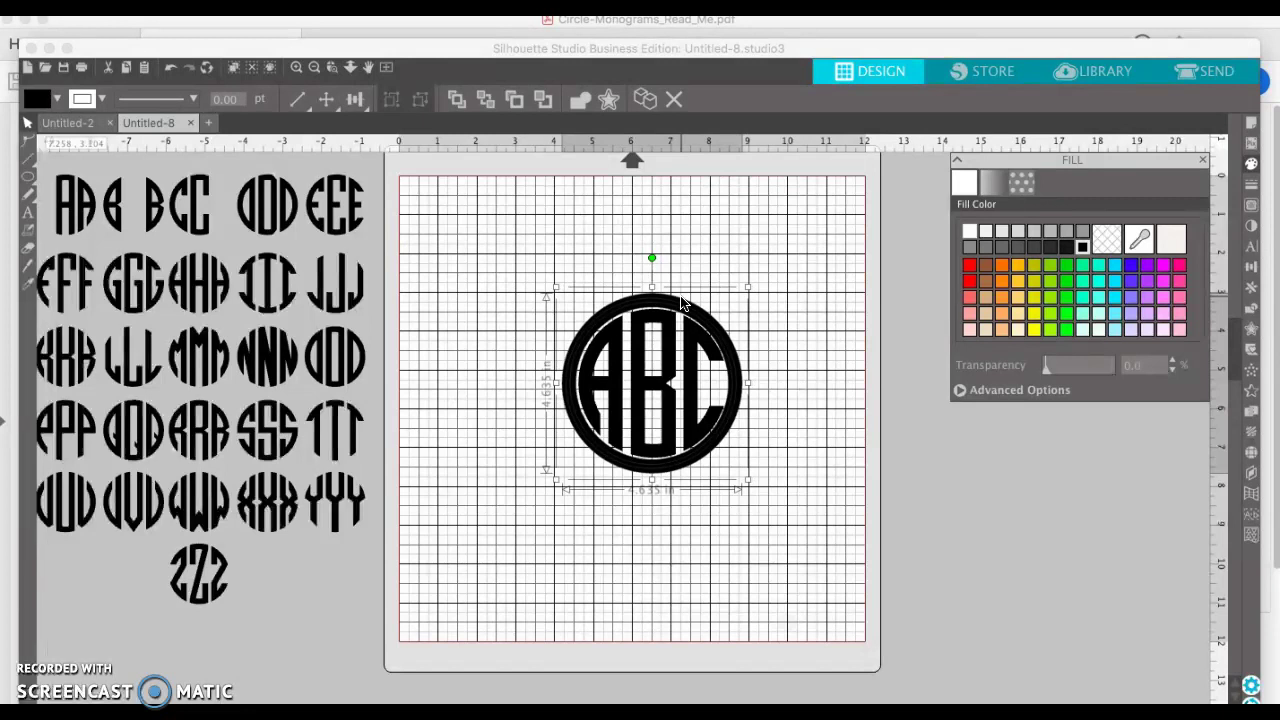
{"action": "mouse_move", "coordinate": [591, 258]}
{"action": "left_mouse_down"}
{"action": "mouse_move", "coordinate": [672, 262]}
{"action": "mouse_move", "coordinate": [695, 313]}
{"action": "left_mouse_up"}
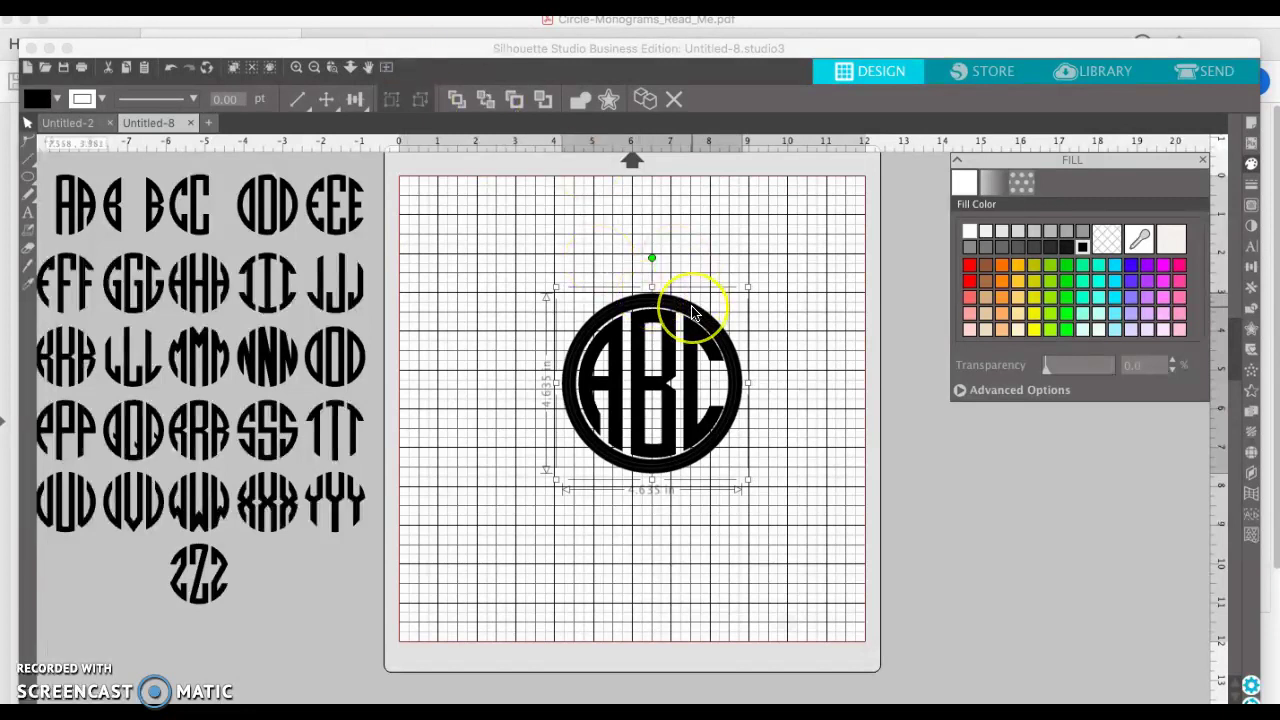
{"action": "left_click", "coordinate": [737, 240]}
{"action": "left_click", "coordinate": [663, 300]}
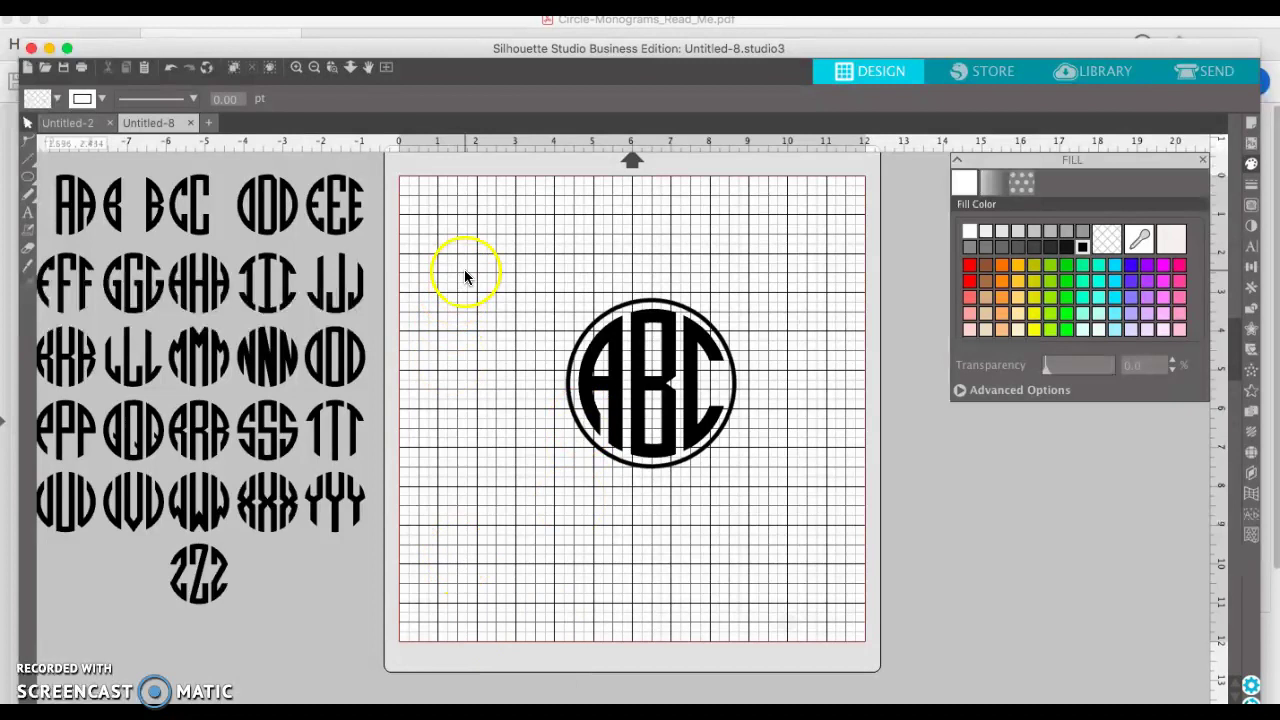
{"action": "scroll", "coordinate": [540, 474], "scroll_direction": "down", "scroll_amount": 2}
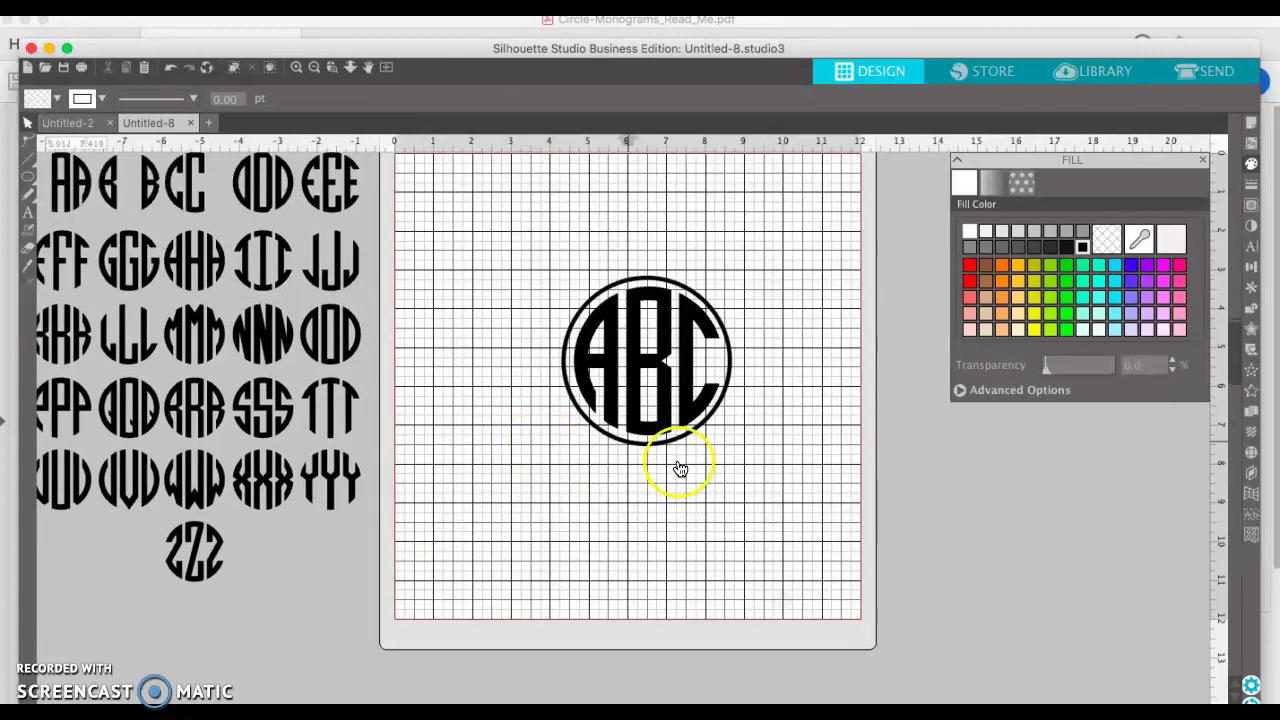